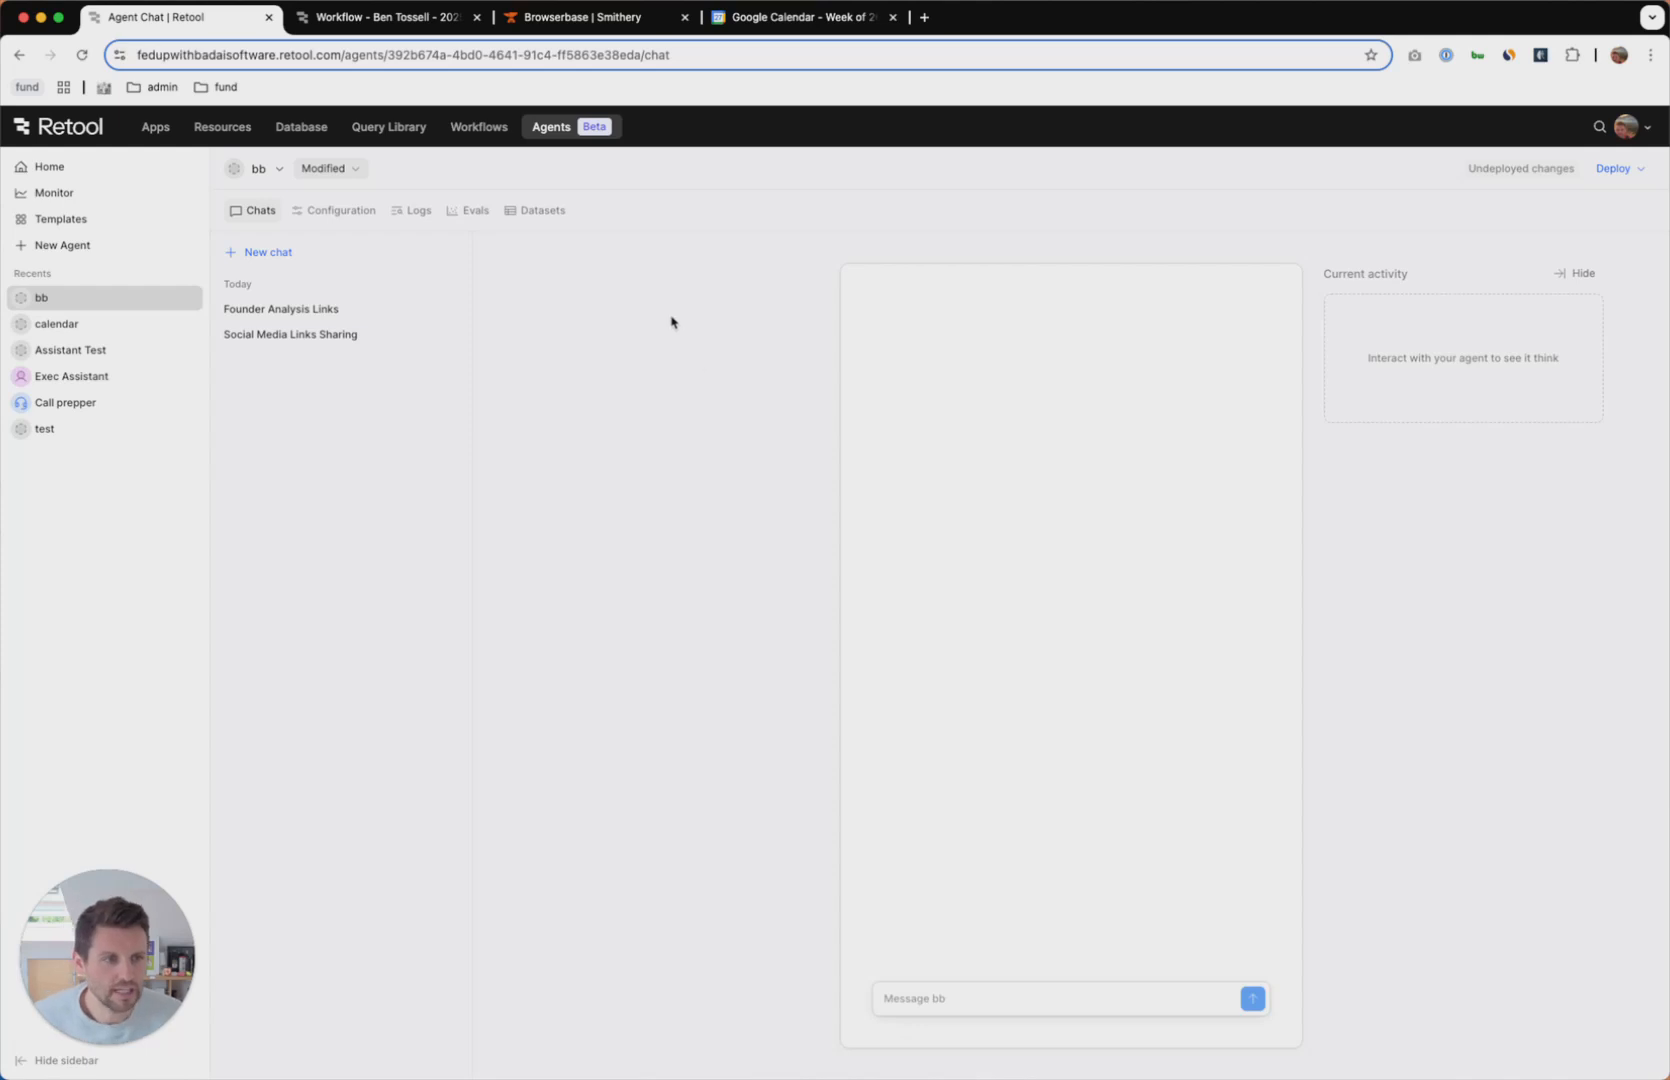
Create a new agent from scratch named "research meeting prep".
{"action": "left_click", "coordinate": [85, 256]}
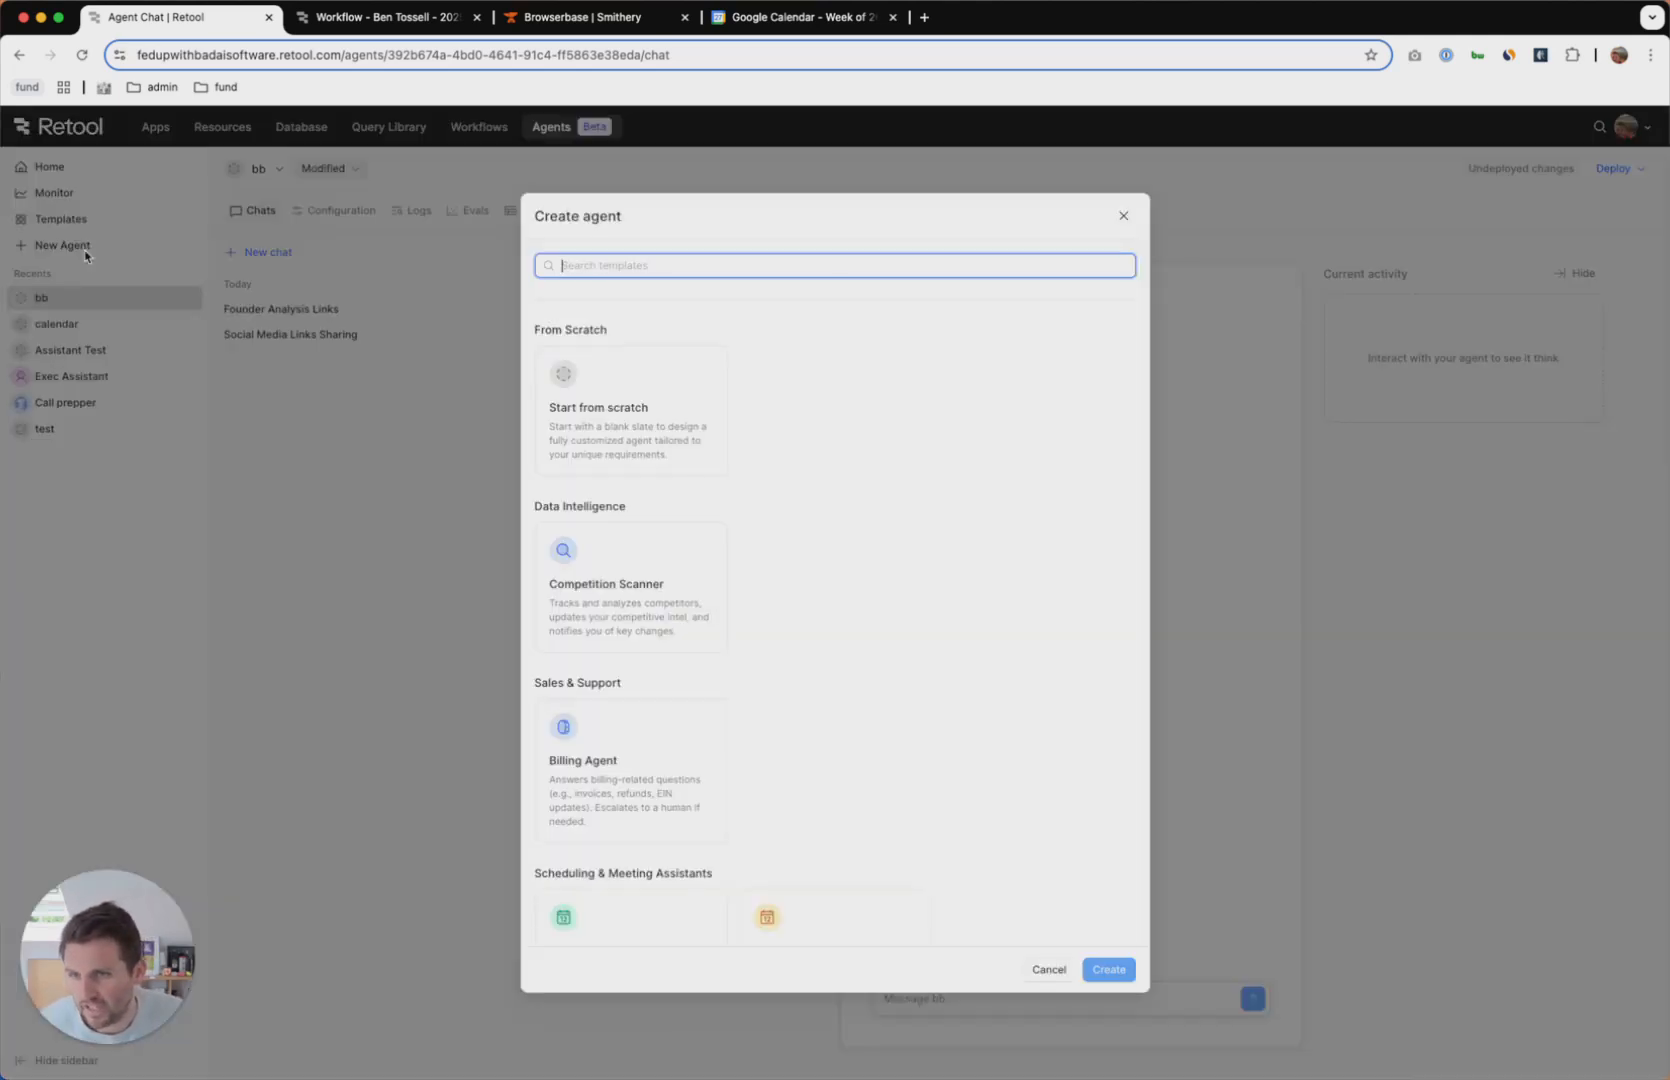
{"action": "left_click", "coordinate": [660, 402]}
{"action": "left_click", "coordinate": [934, 290]}
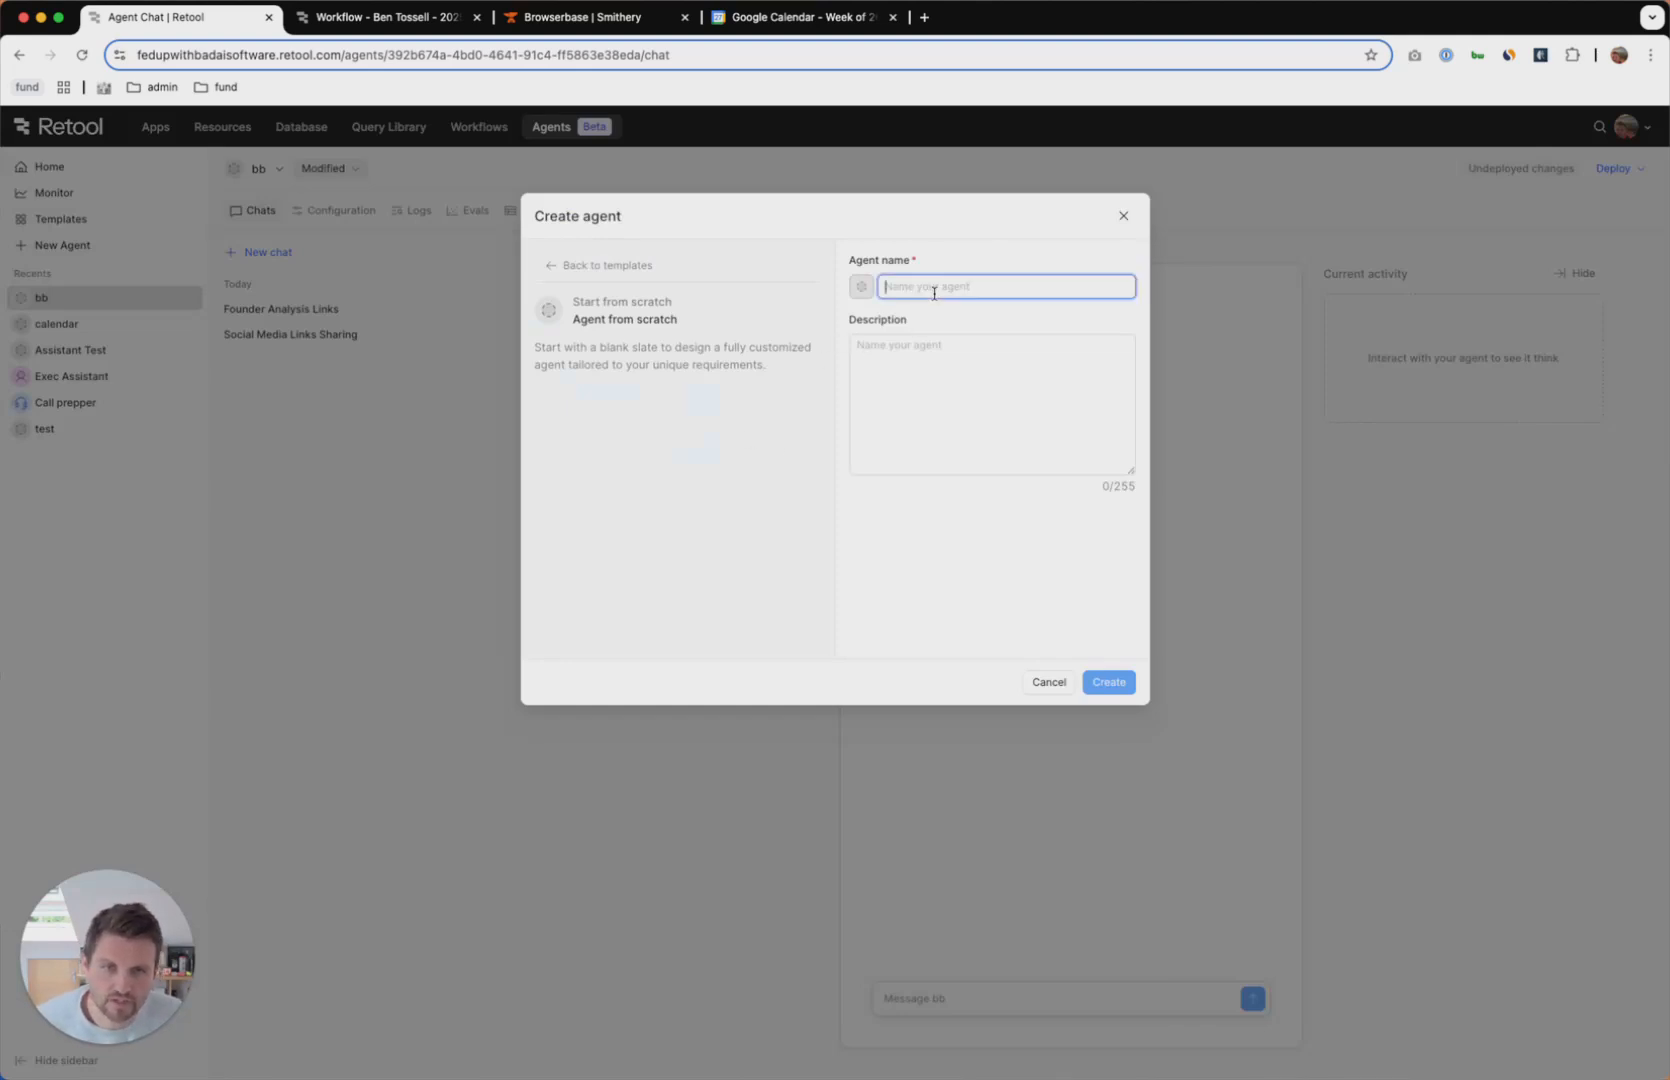
{"action": "type", "text": "research meeting pre"}
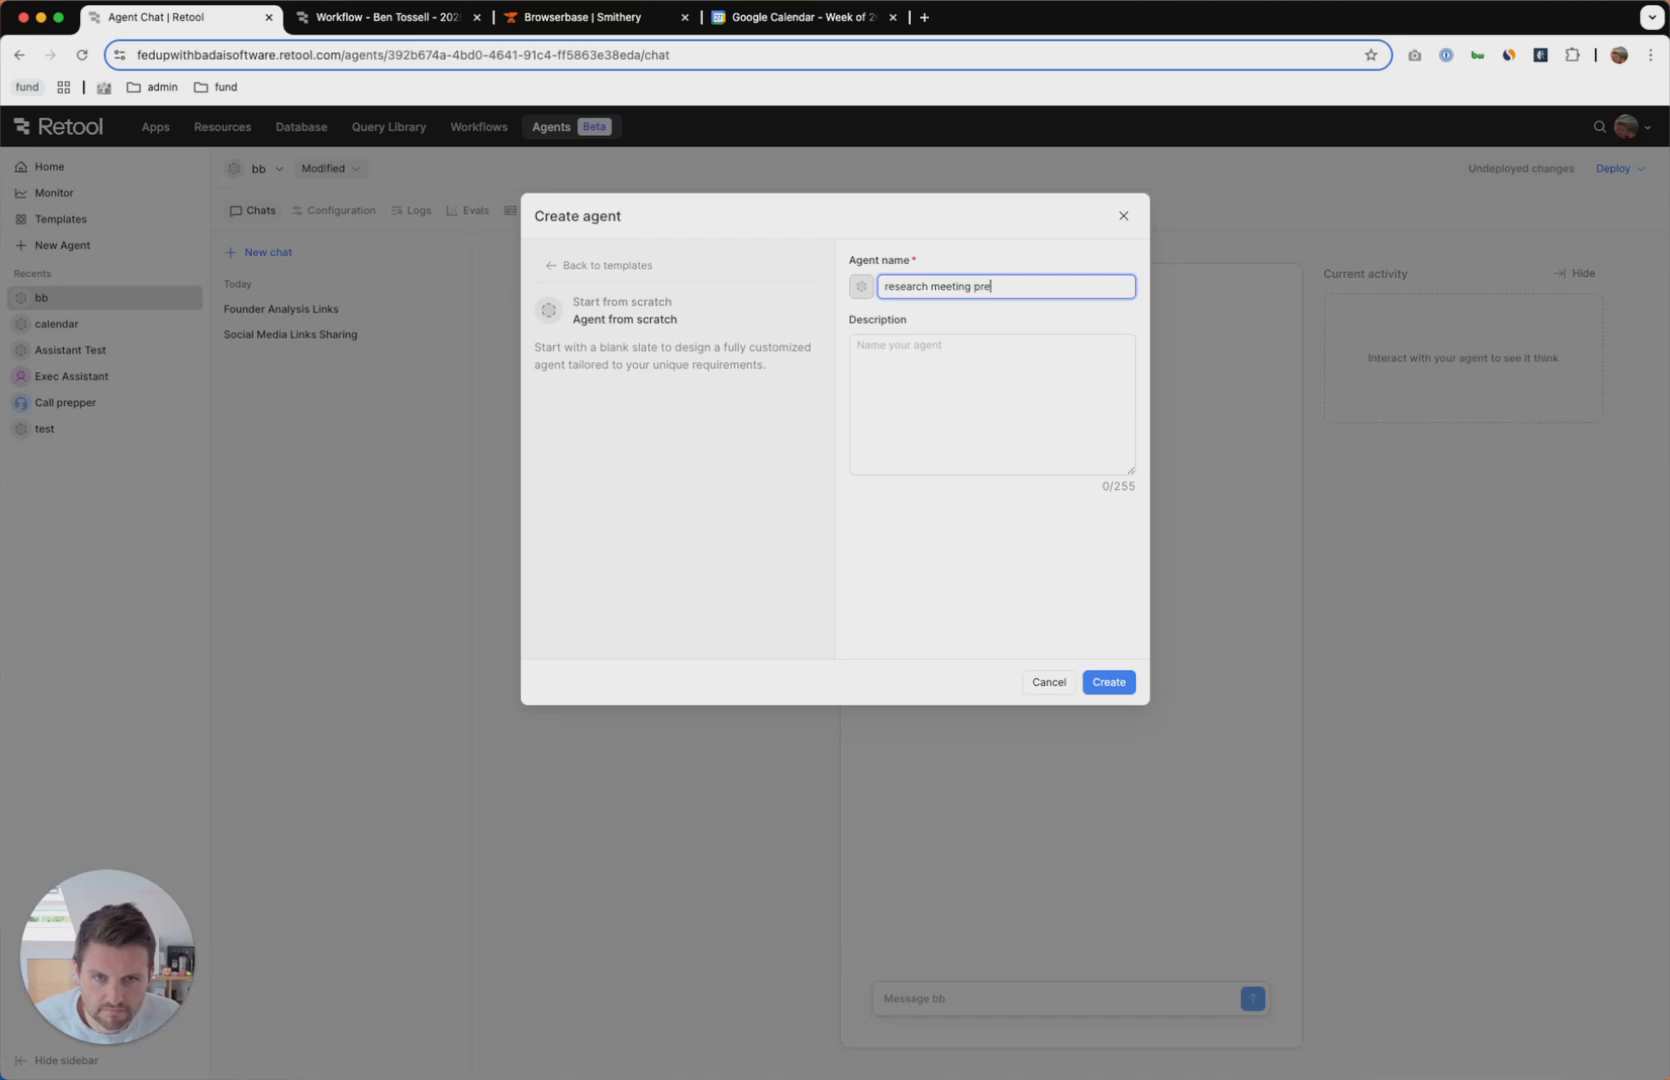
{"action": "type", "text": "p"}
{"action": "left_click", "coordinate": [1055, 470]}
{"action": "left_click", "coordinate": [1109, 684]}
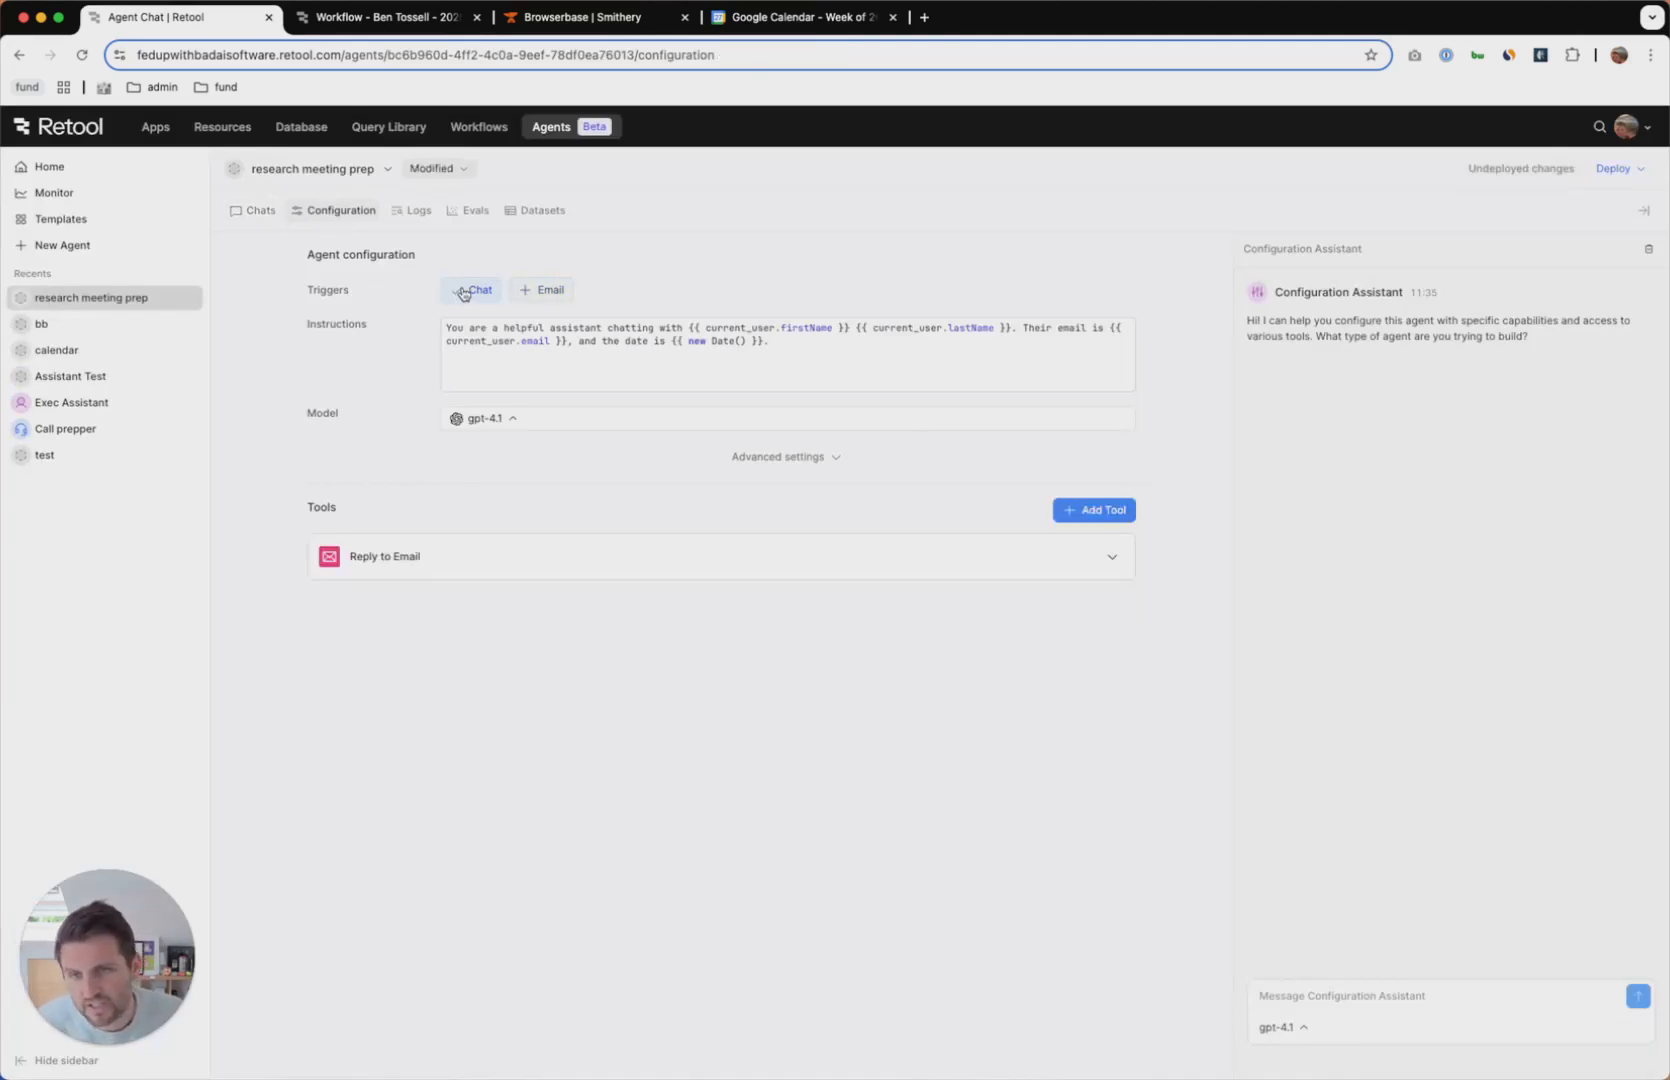
Enable the Email trigger in the research meeting prep agent's configuration.
{"action": "left_click", "coordinate": [270, 213]}
{"action": "left_click", "coordinate": [314, 214]}
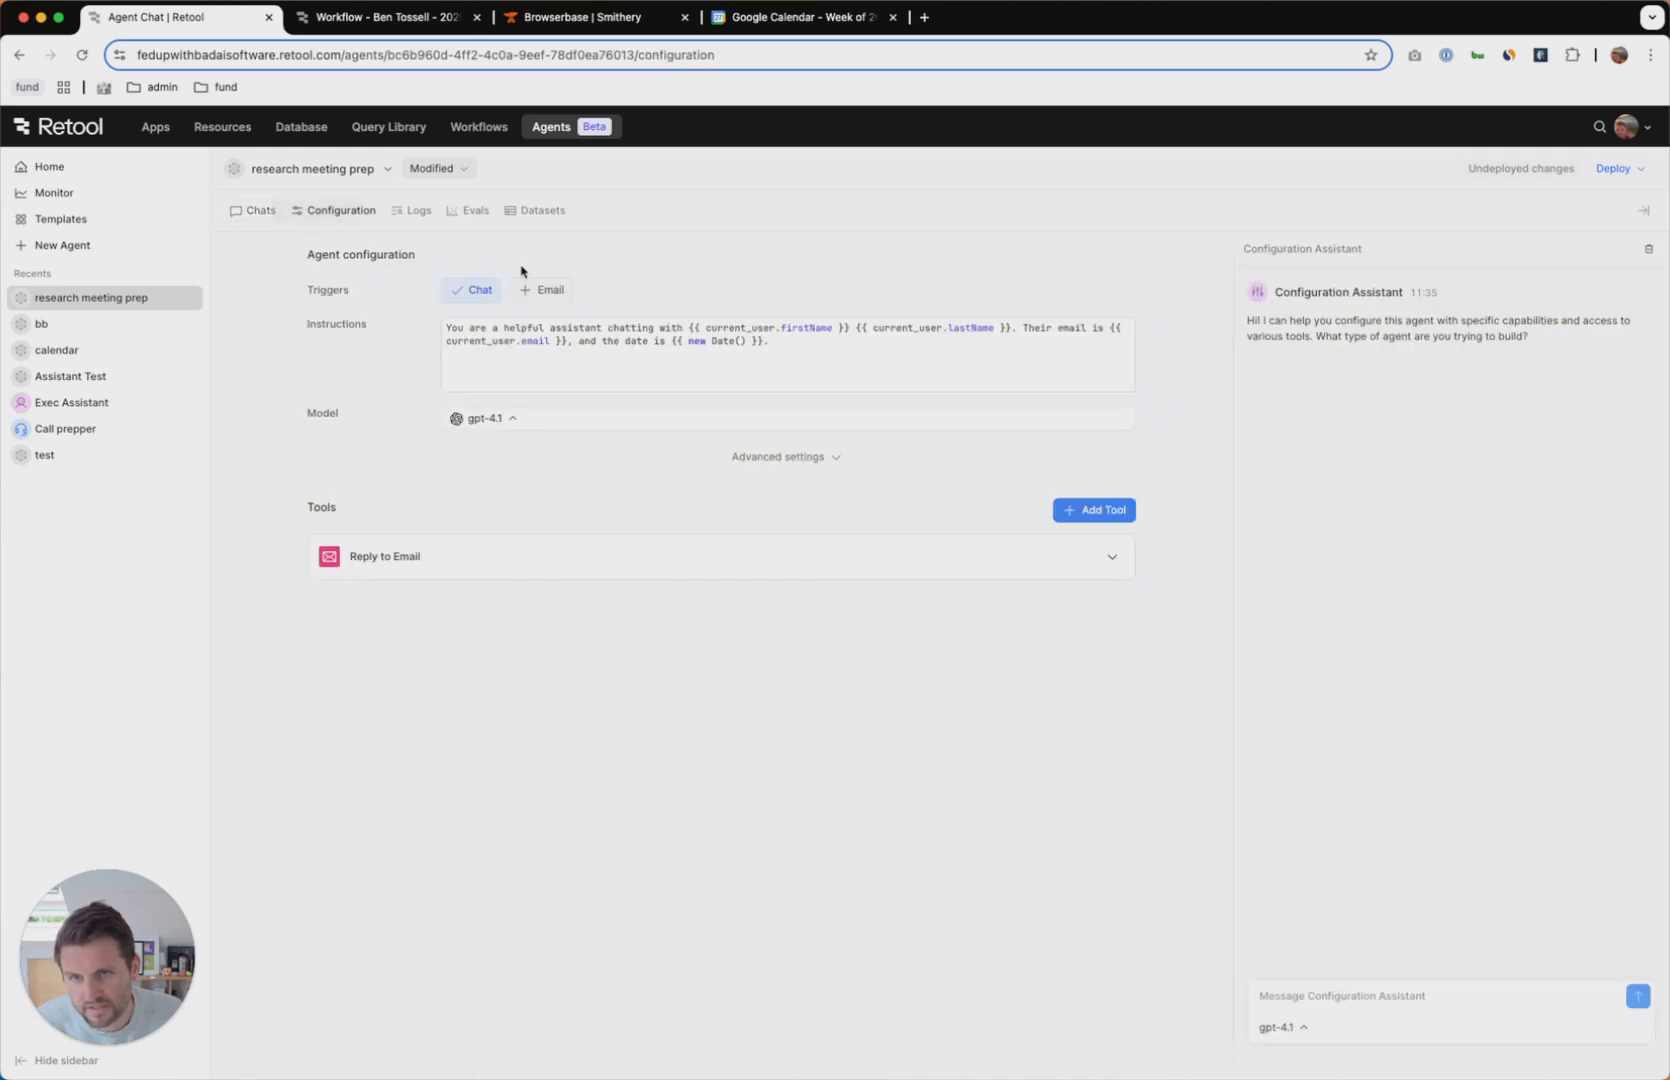
{"action": "left_click", "coordinate": [556, 294]}
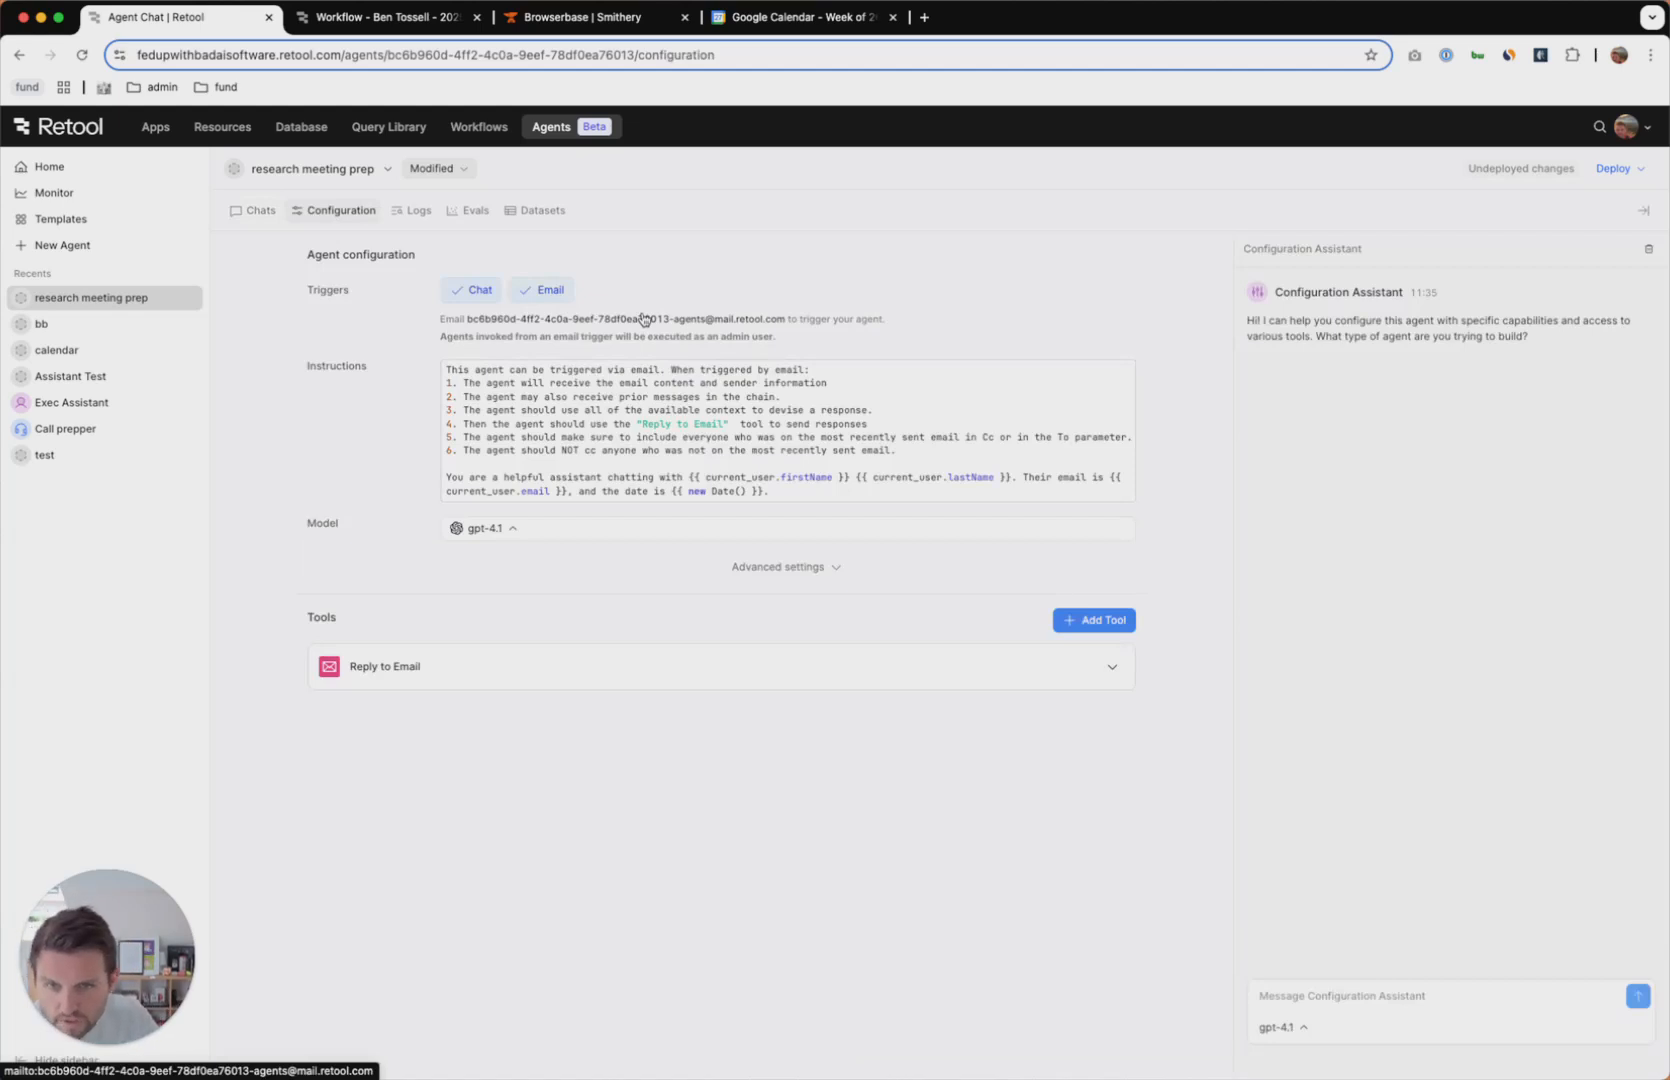
Examine the agent's default instructions, including the email-handling rules and the mention of the "Reply to Email" tool.
{"action": "left_click", "coordinate": [543, 394]}
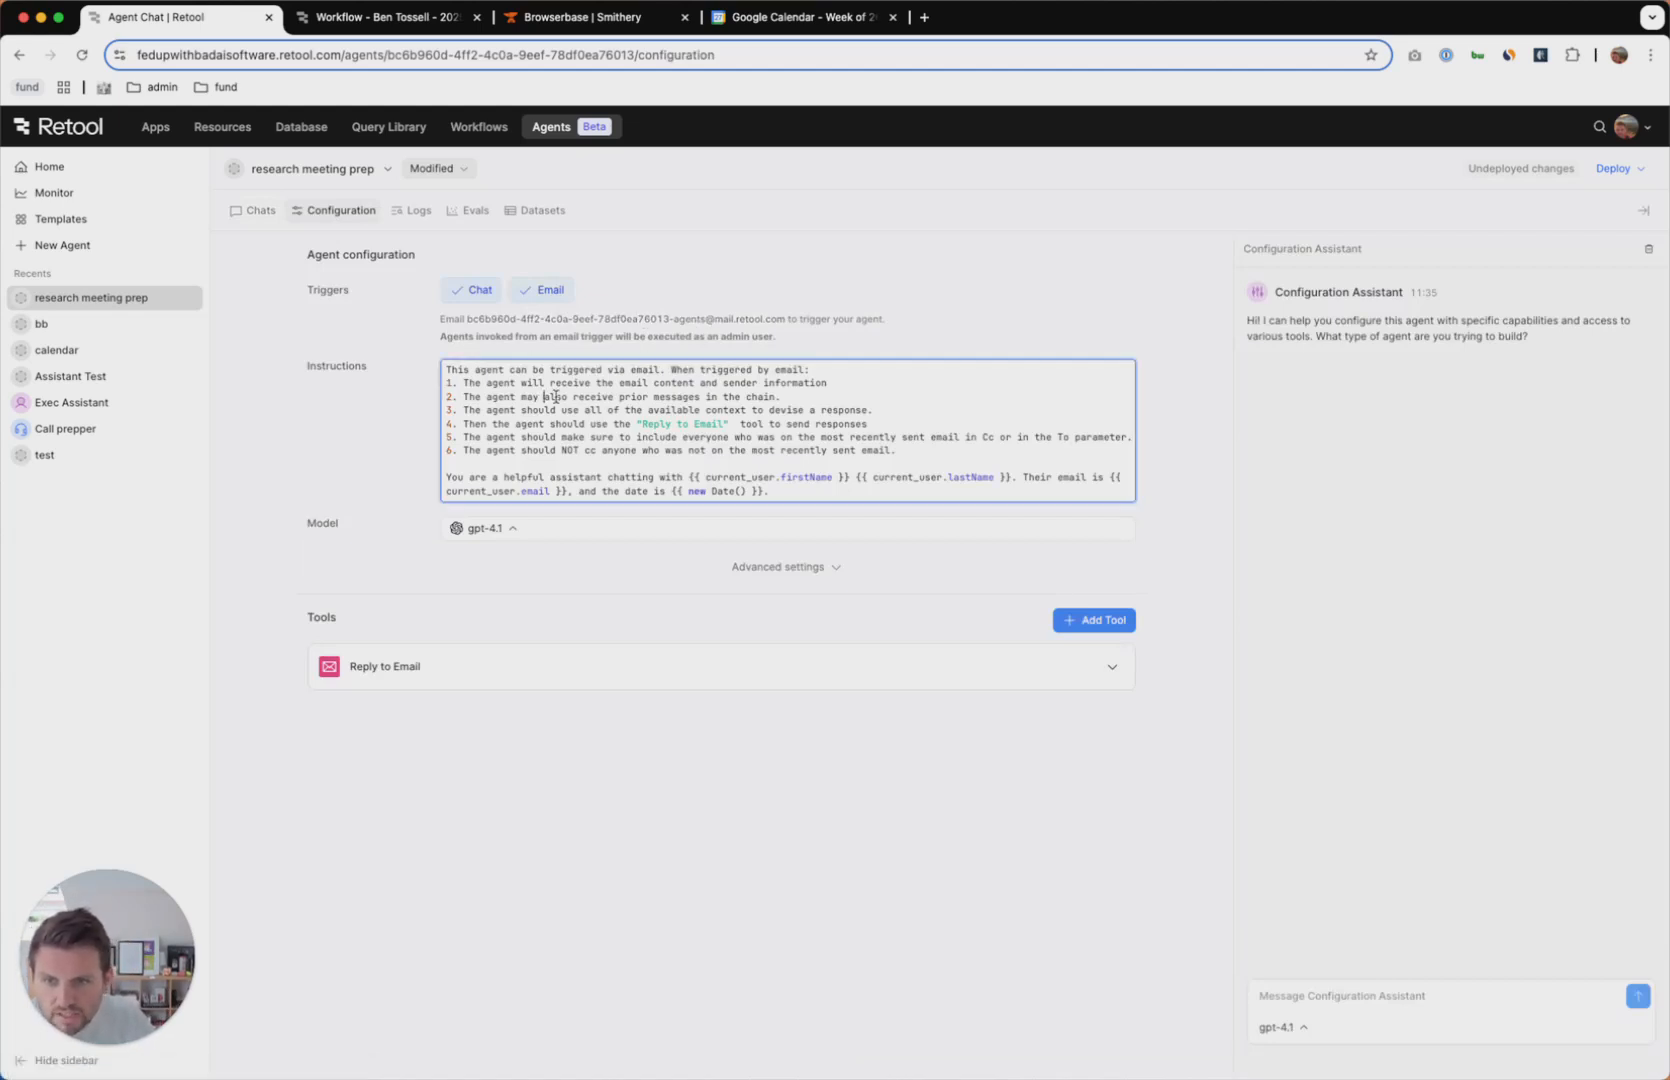
{"action": "left_click_drag", "start_coordinate": [836, 495], "coordinate": [433, 376]}
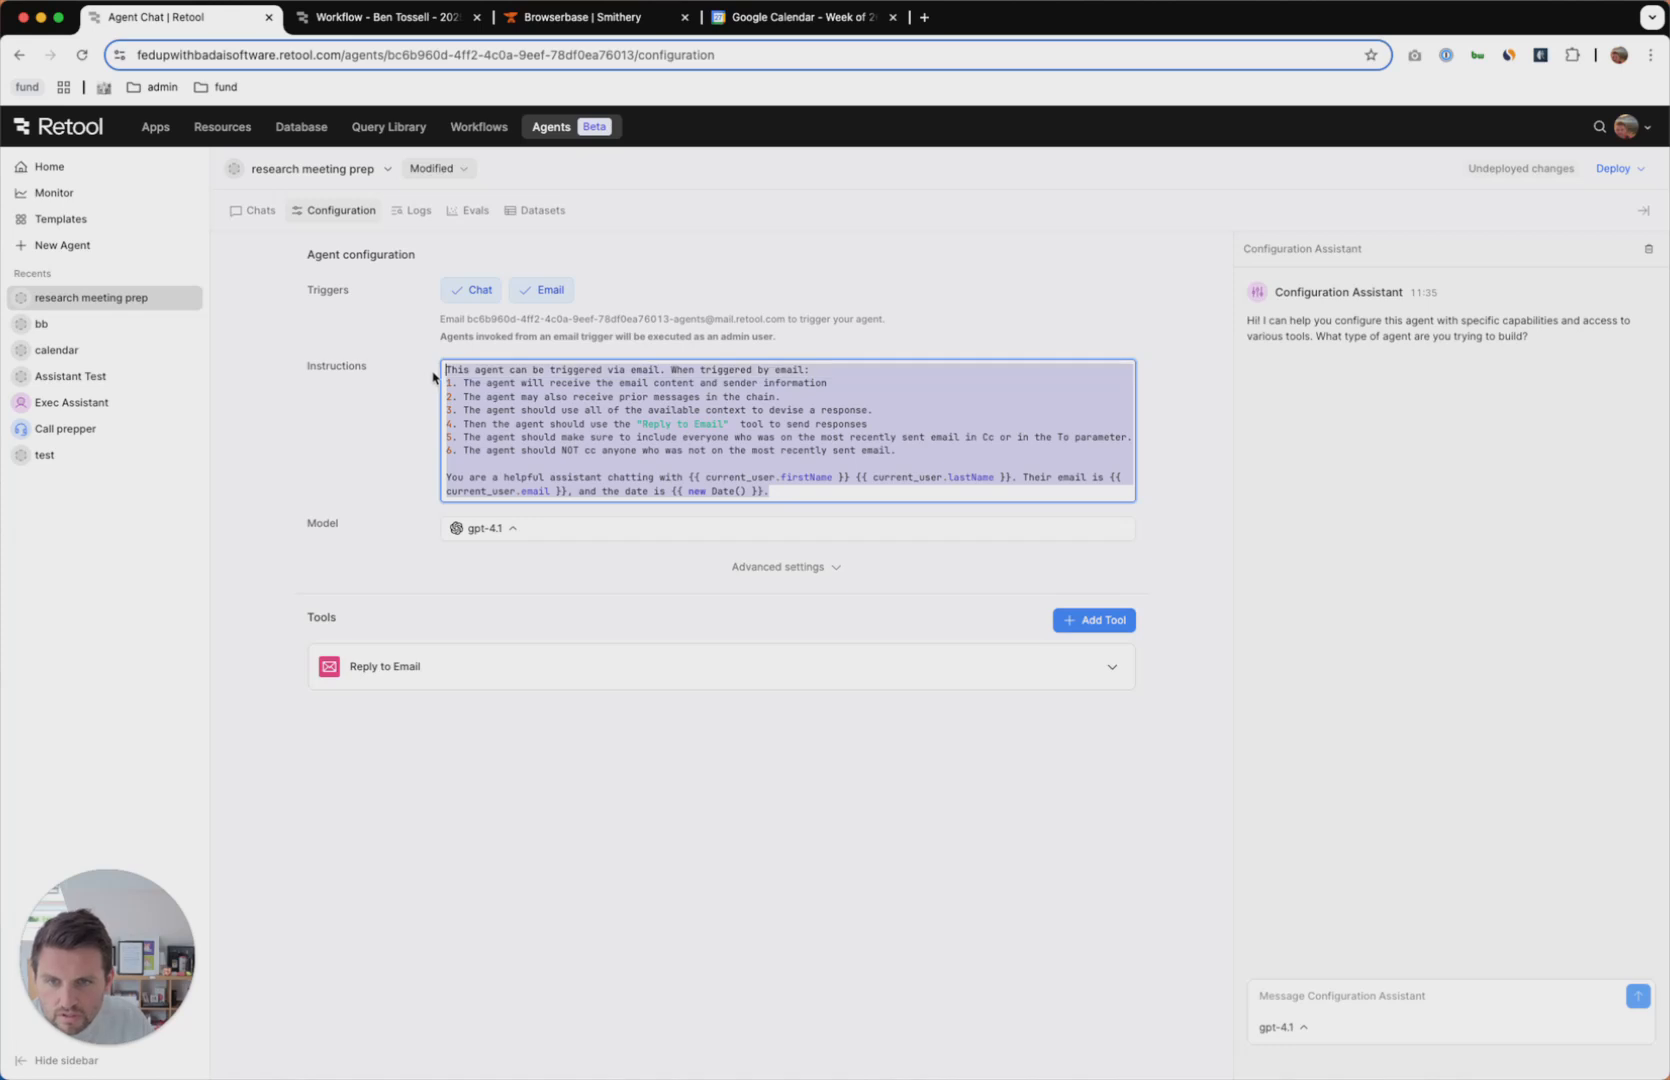
{"action": "left_click", "coordinate": [603, 424]}
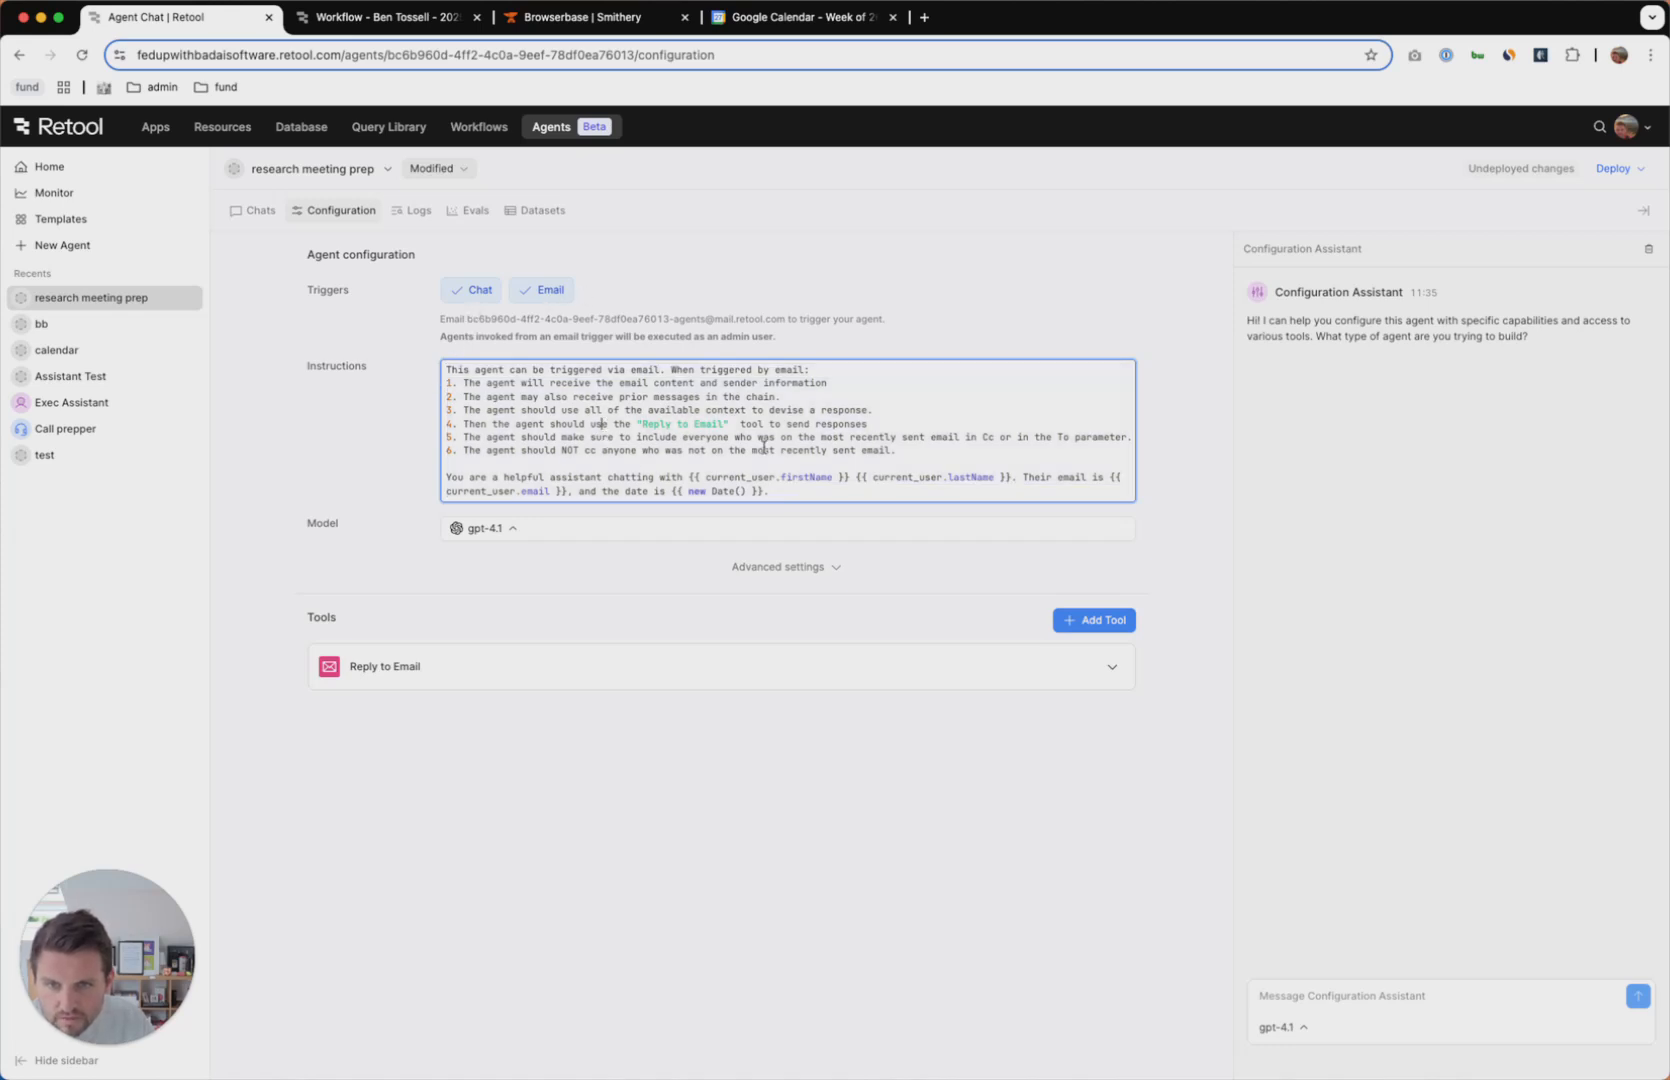
{"action": "left_click_drag", "start_coordinate": [922, 450], "coordinate": [445, 375]}
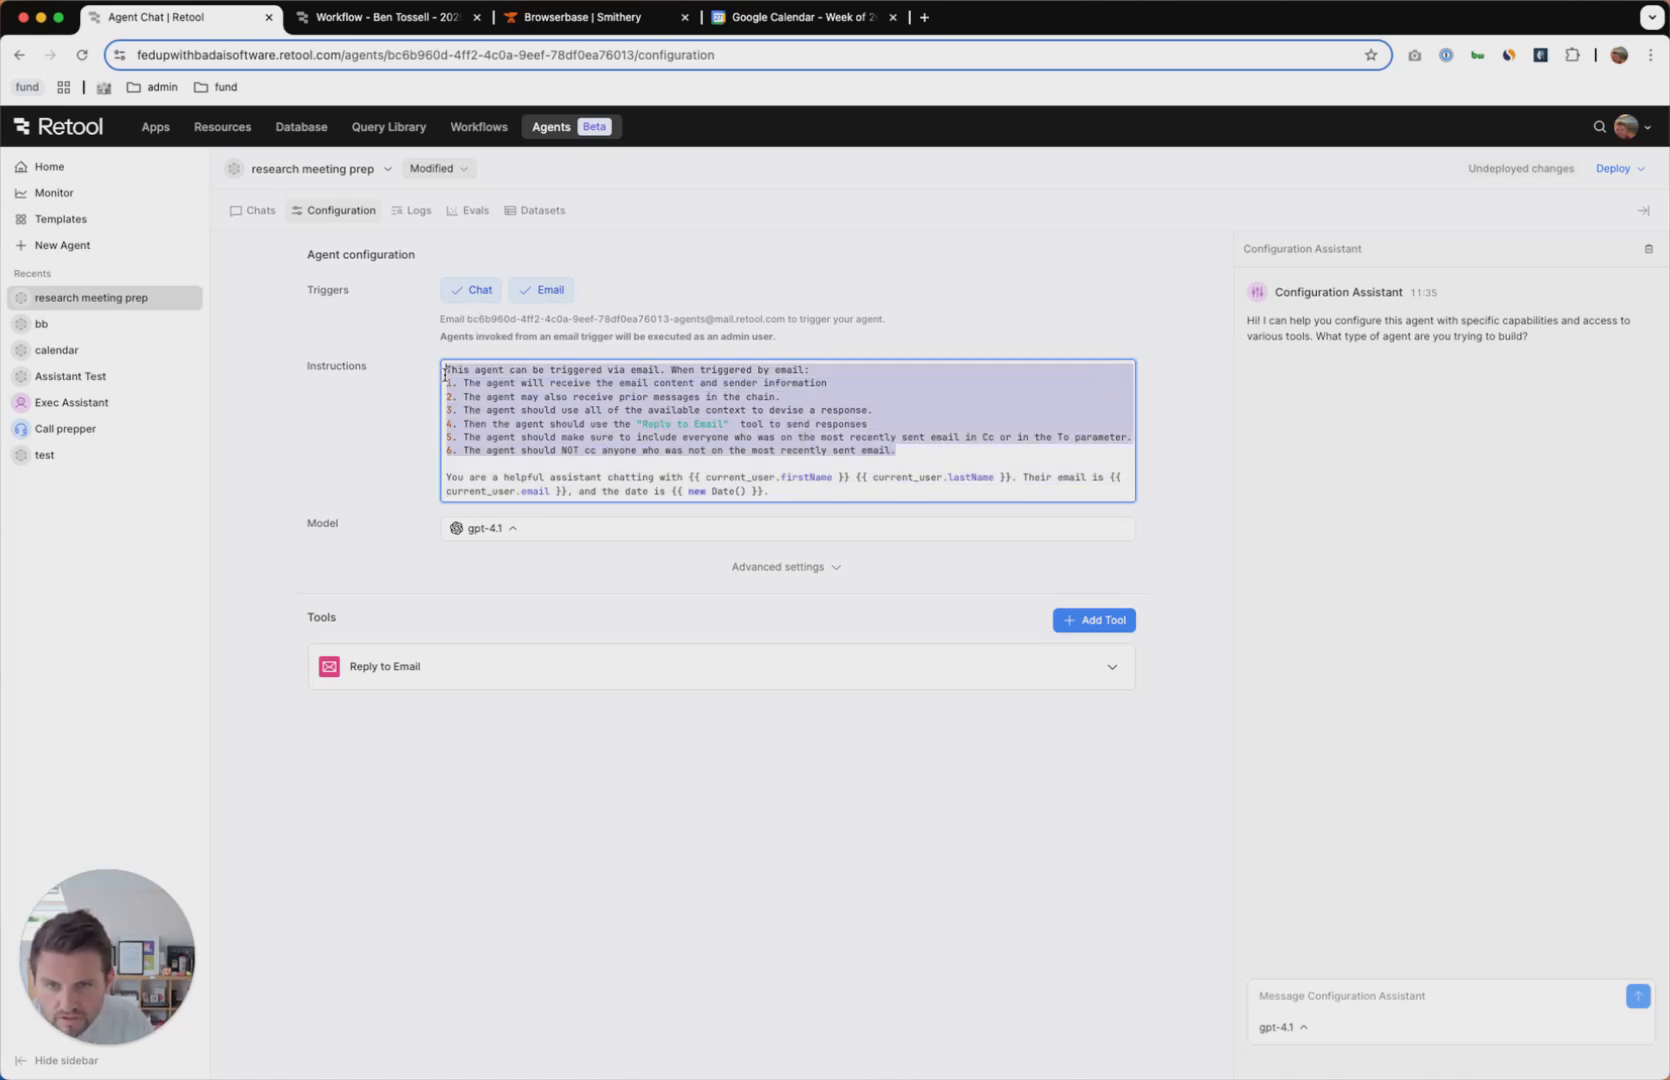
{"action": "left_click", "coordinate": [617, 385]}
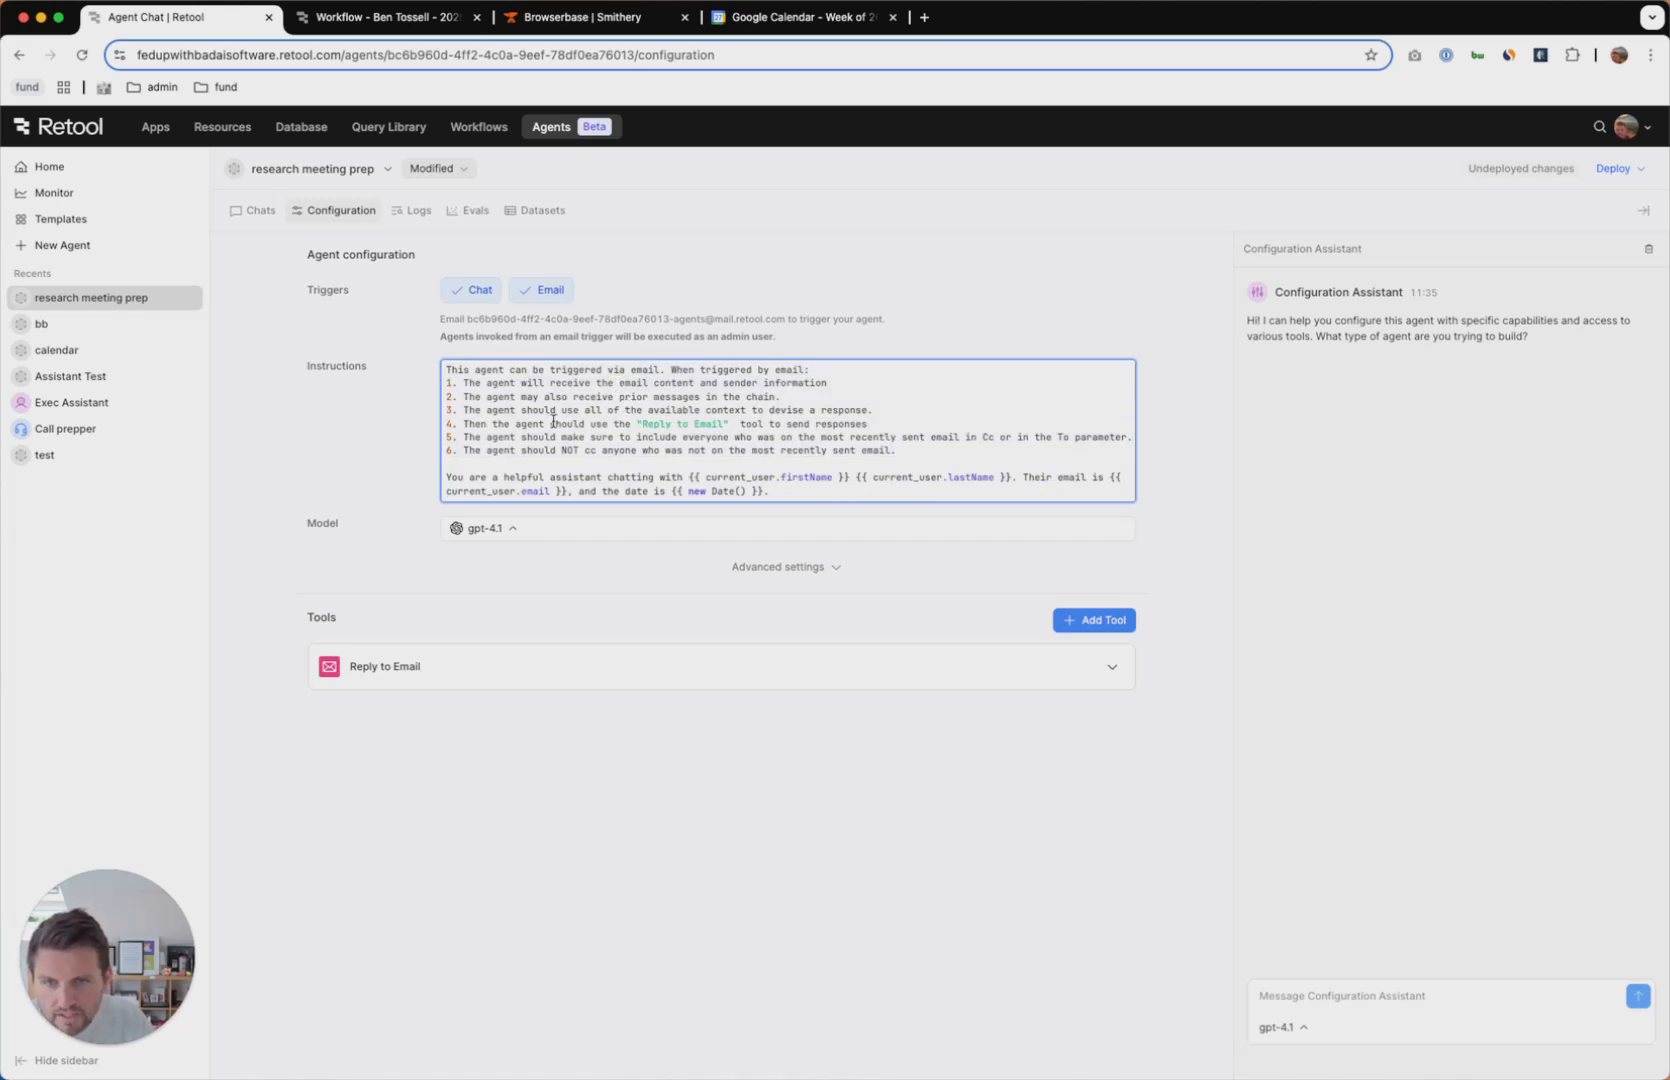
{"action": "left_click_drag", "start_coordinate": [567, 424], "coordinate": [741, 421]}
{"action": "left_click", "coordinate": [722, 452]}
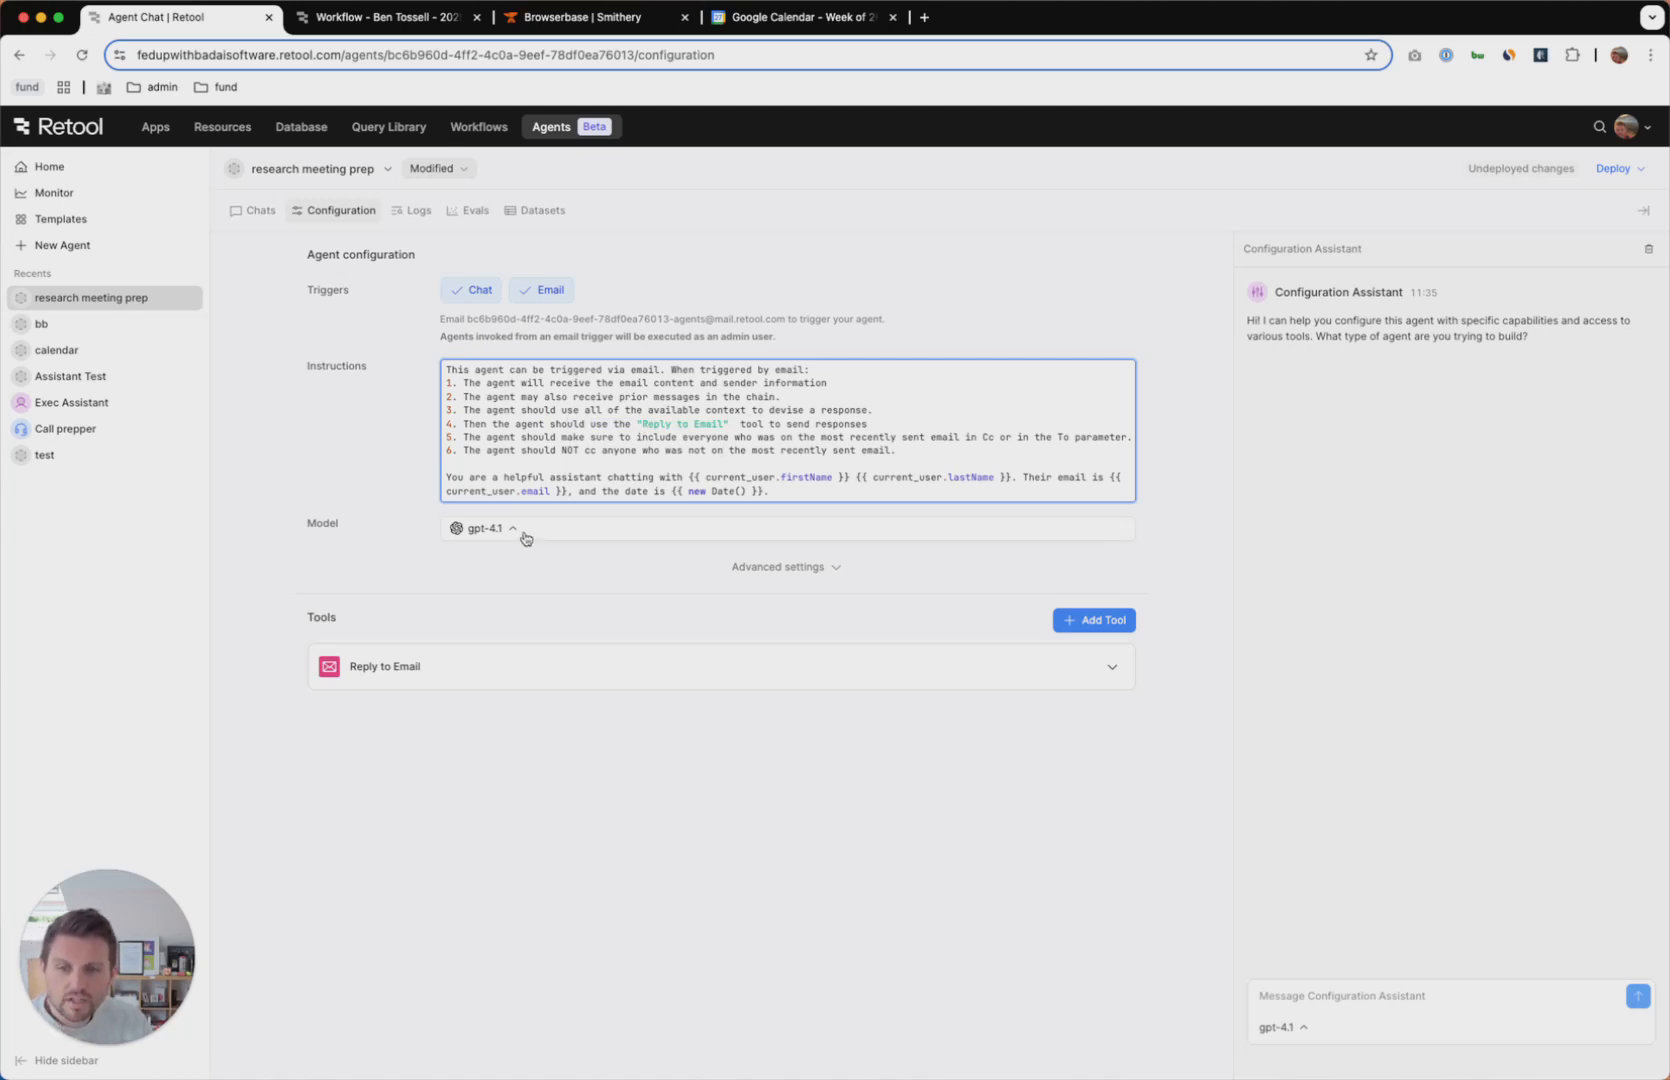
Look through the OpenAI and Anthropic models available for the agent, leaving the selection as it is.
{"action": "left_click", "coordinate": [599, 537]}
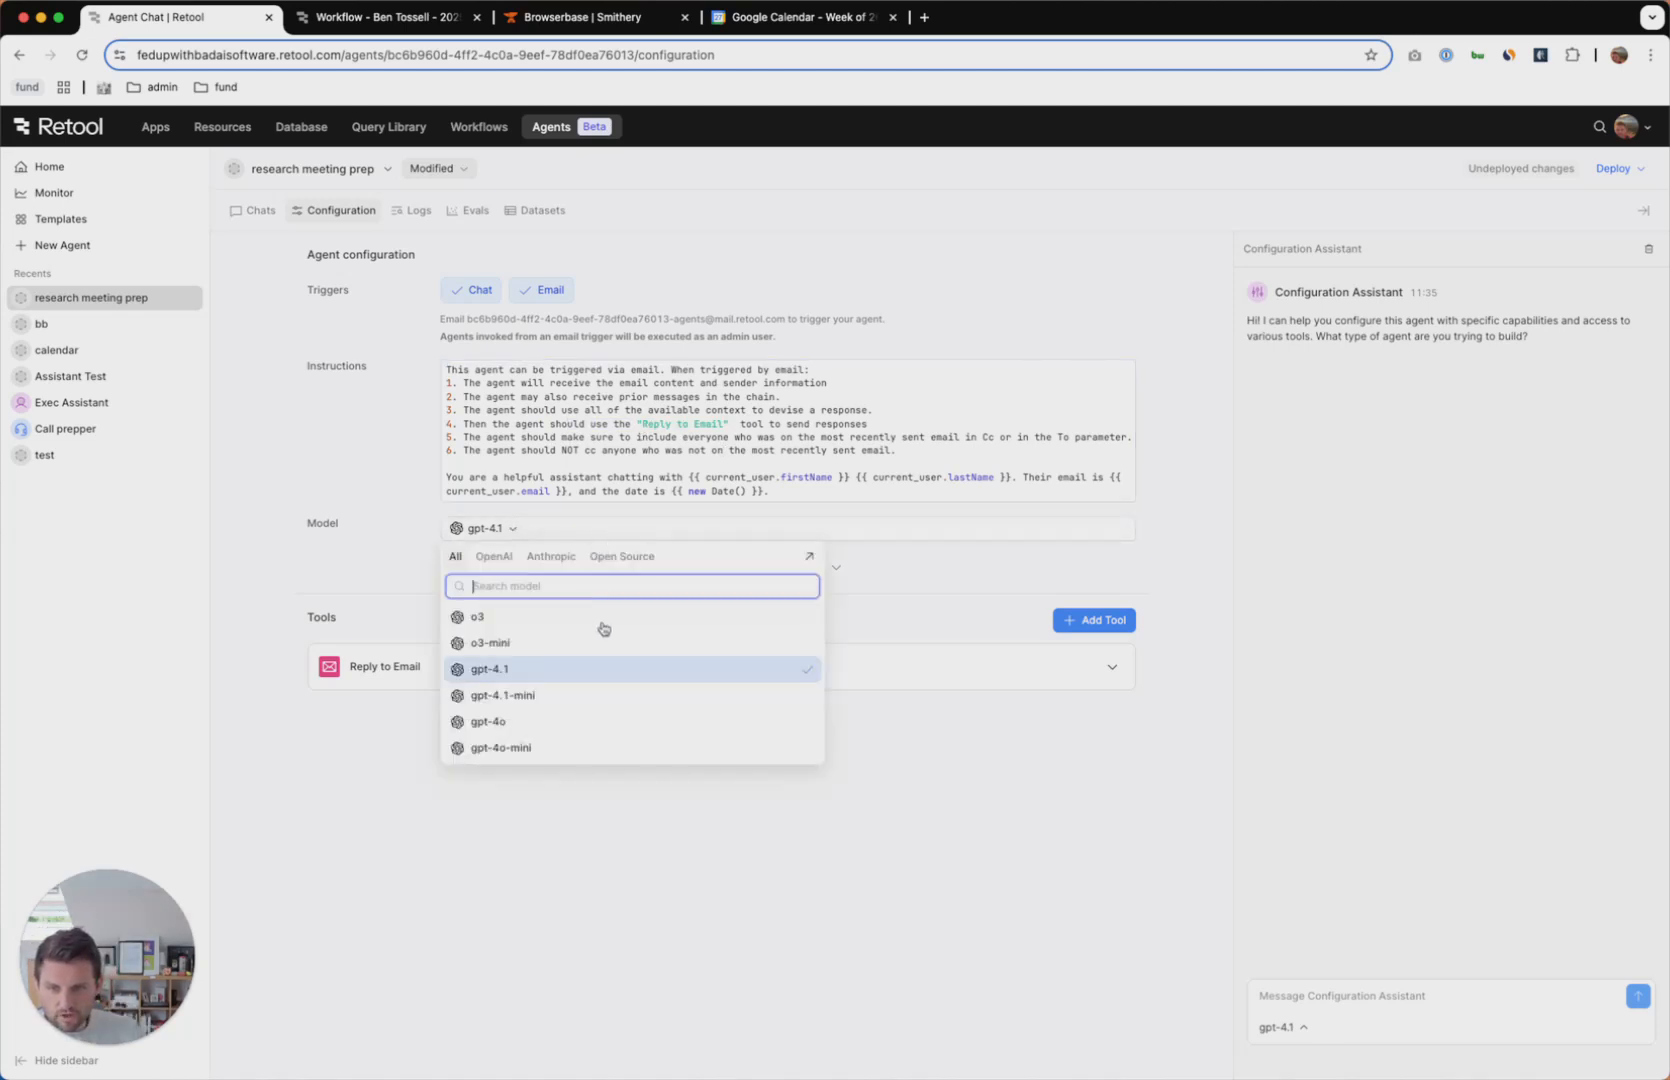
{"action": "left_click", "coordinate": [494, 556]}
{"action": "left_click", "coordinate": [551, 556]}
{"action": "left_click", "coordinate": [388, 577]}
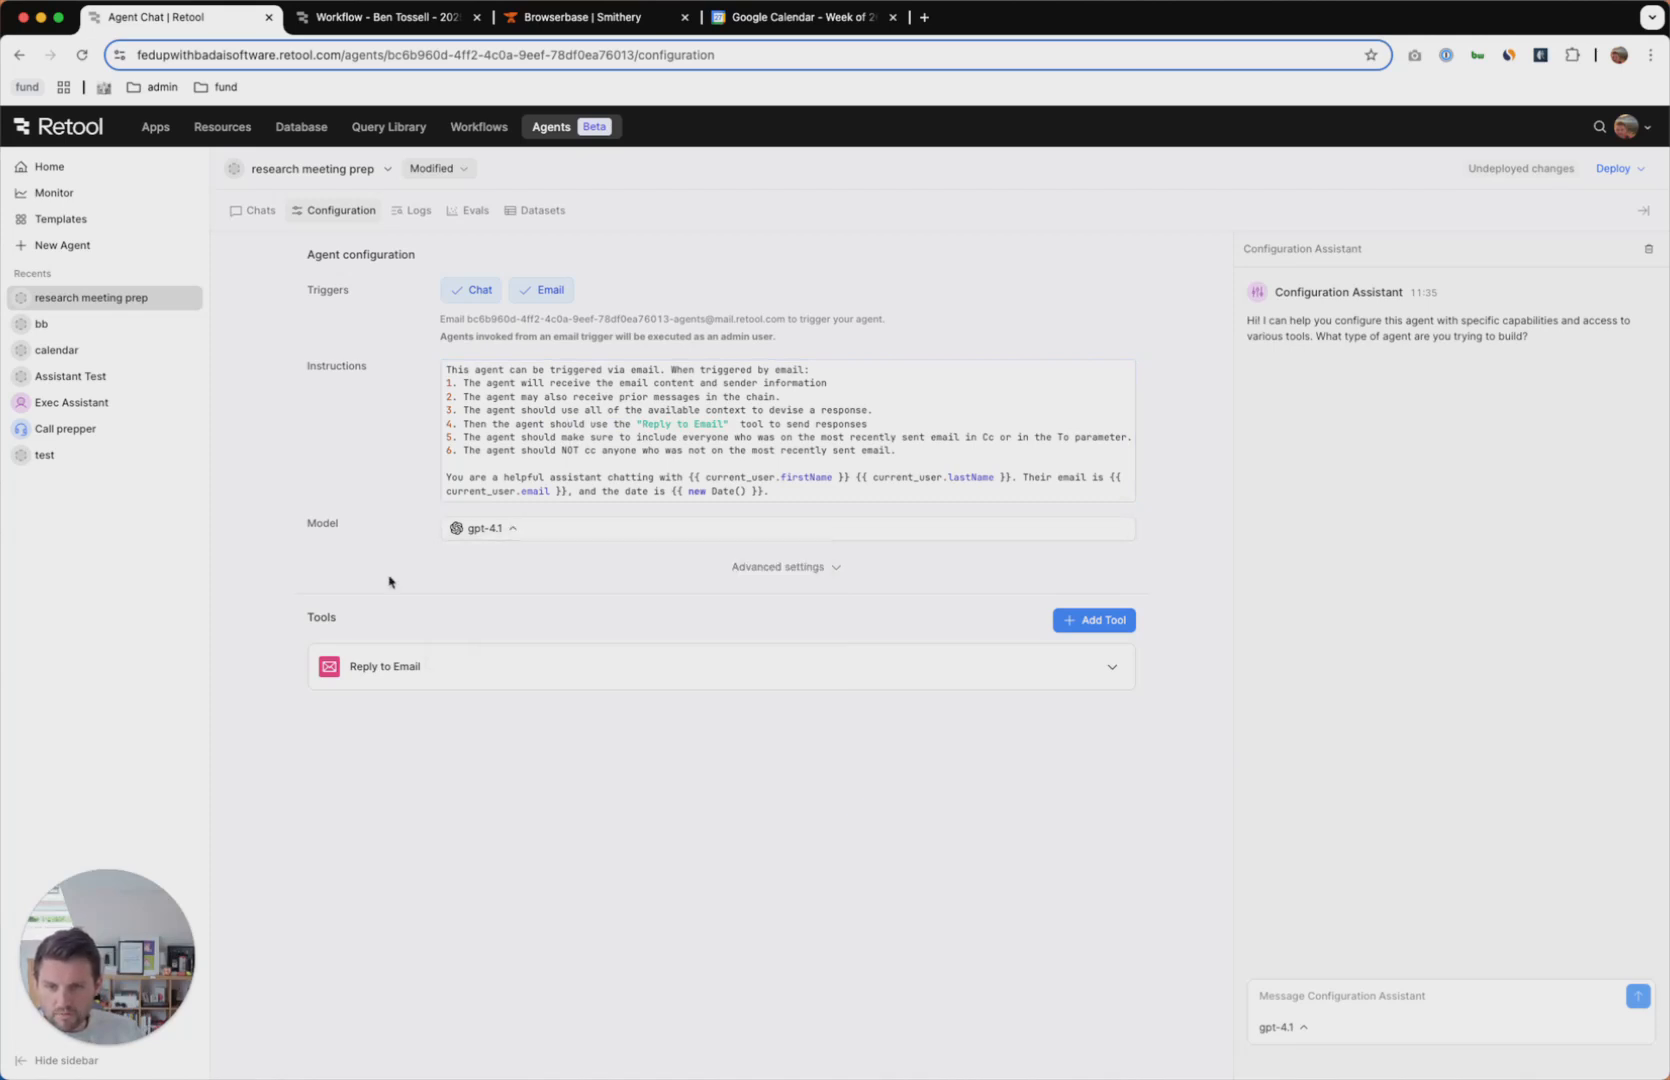
Inspect the agent's advanced settings and the parameters of the Reply to Email tool.
{"action": "left_click", "coordinate": [841, 570]}
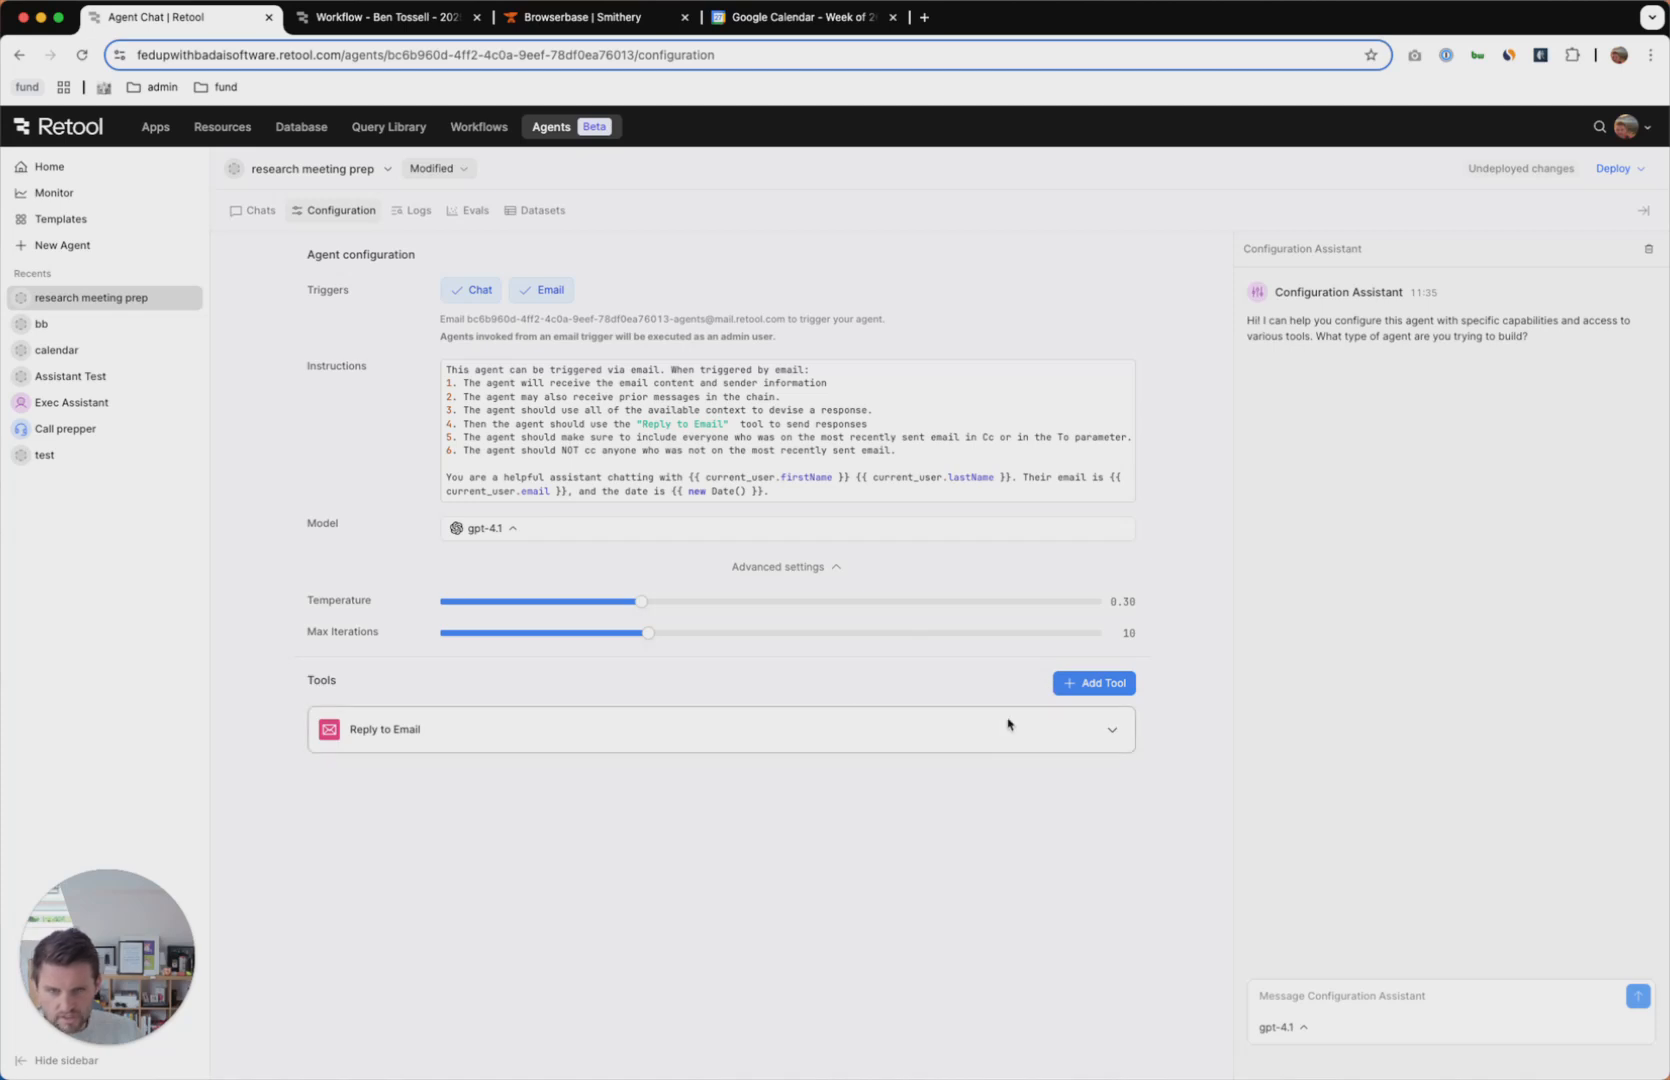
{"action": "left_click", "coordinate": [1108, 730]}
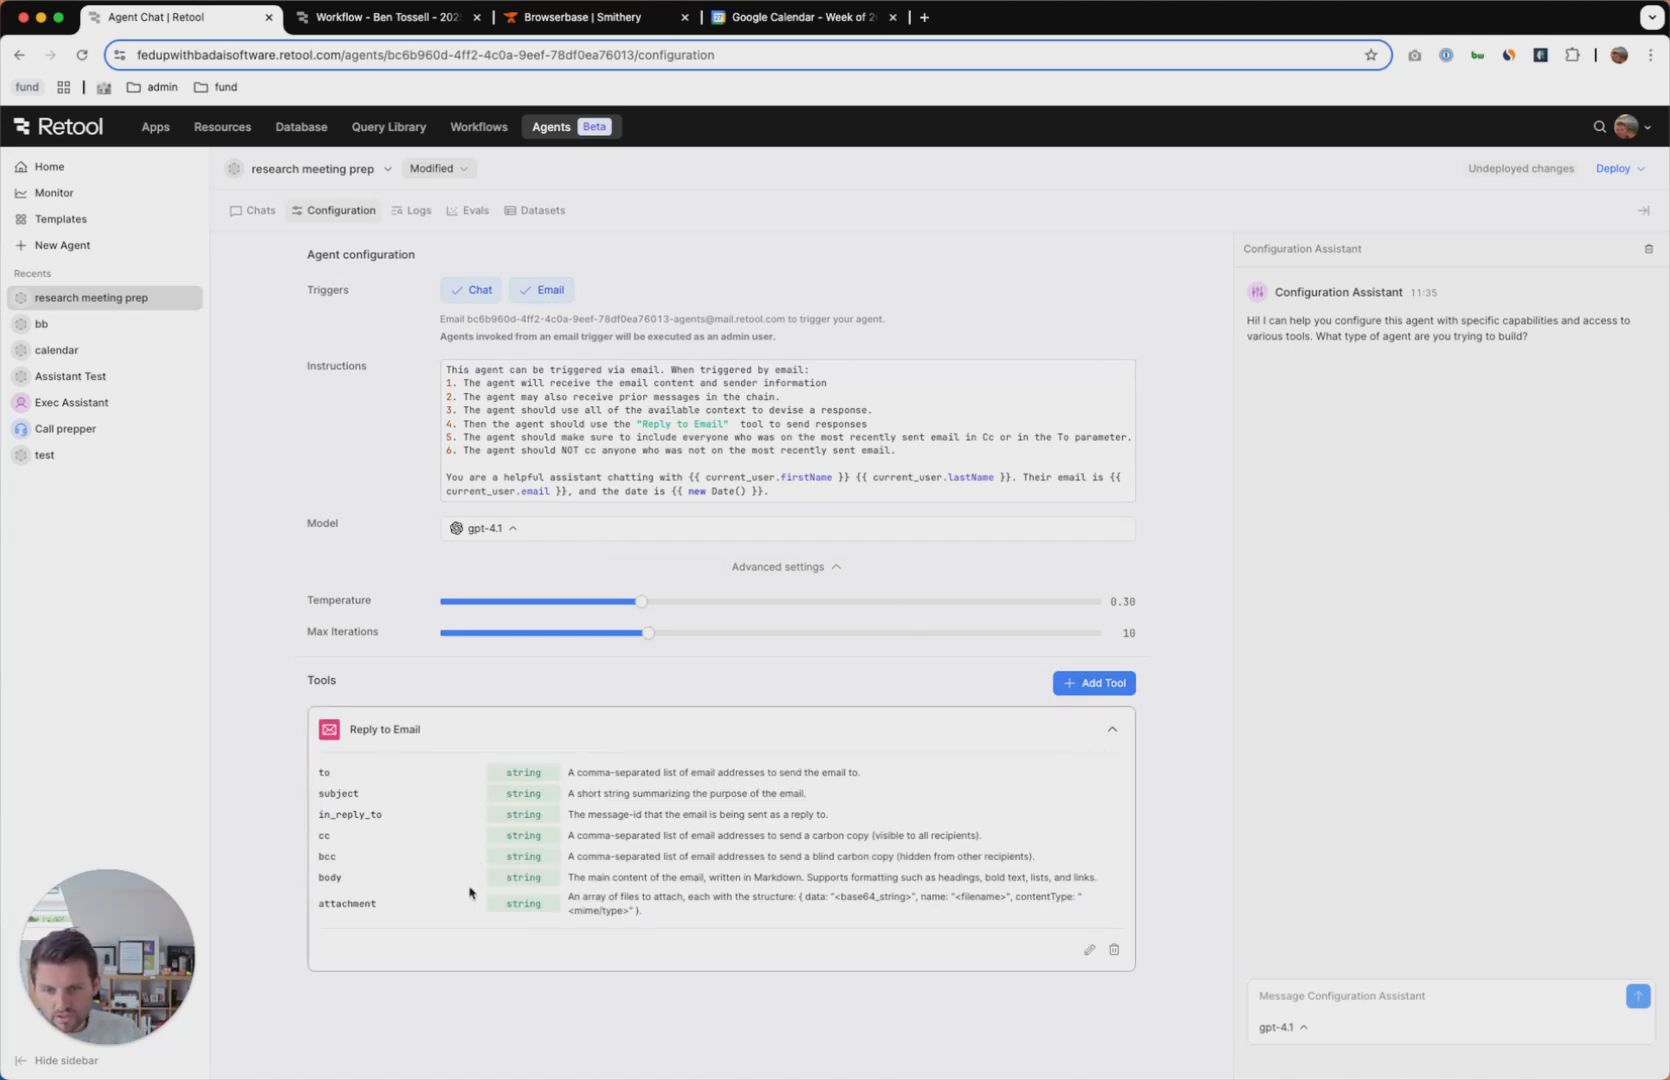
{"action": "left_click", "coordinate": [1109, 731]}
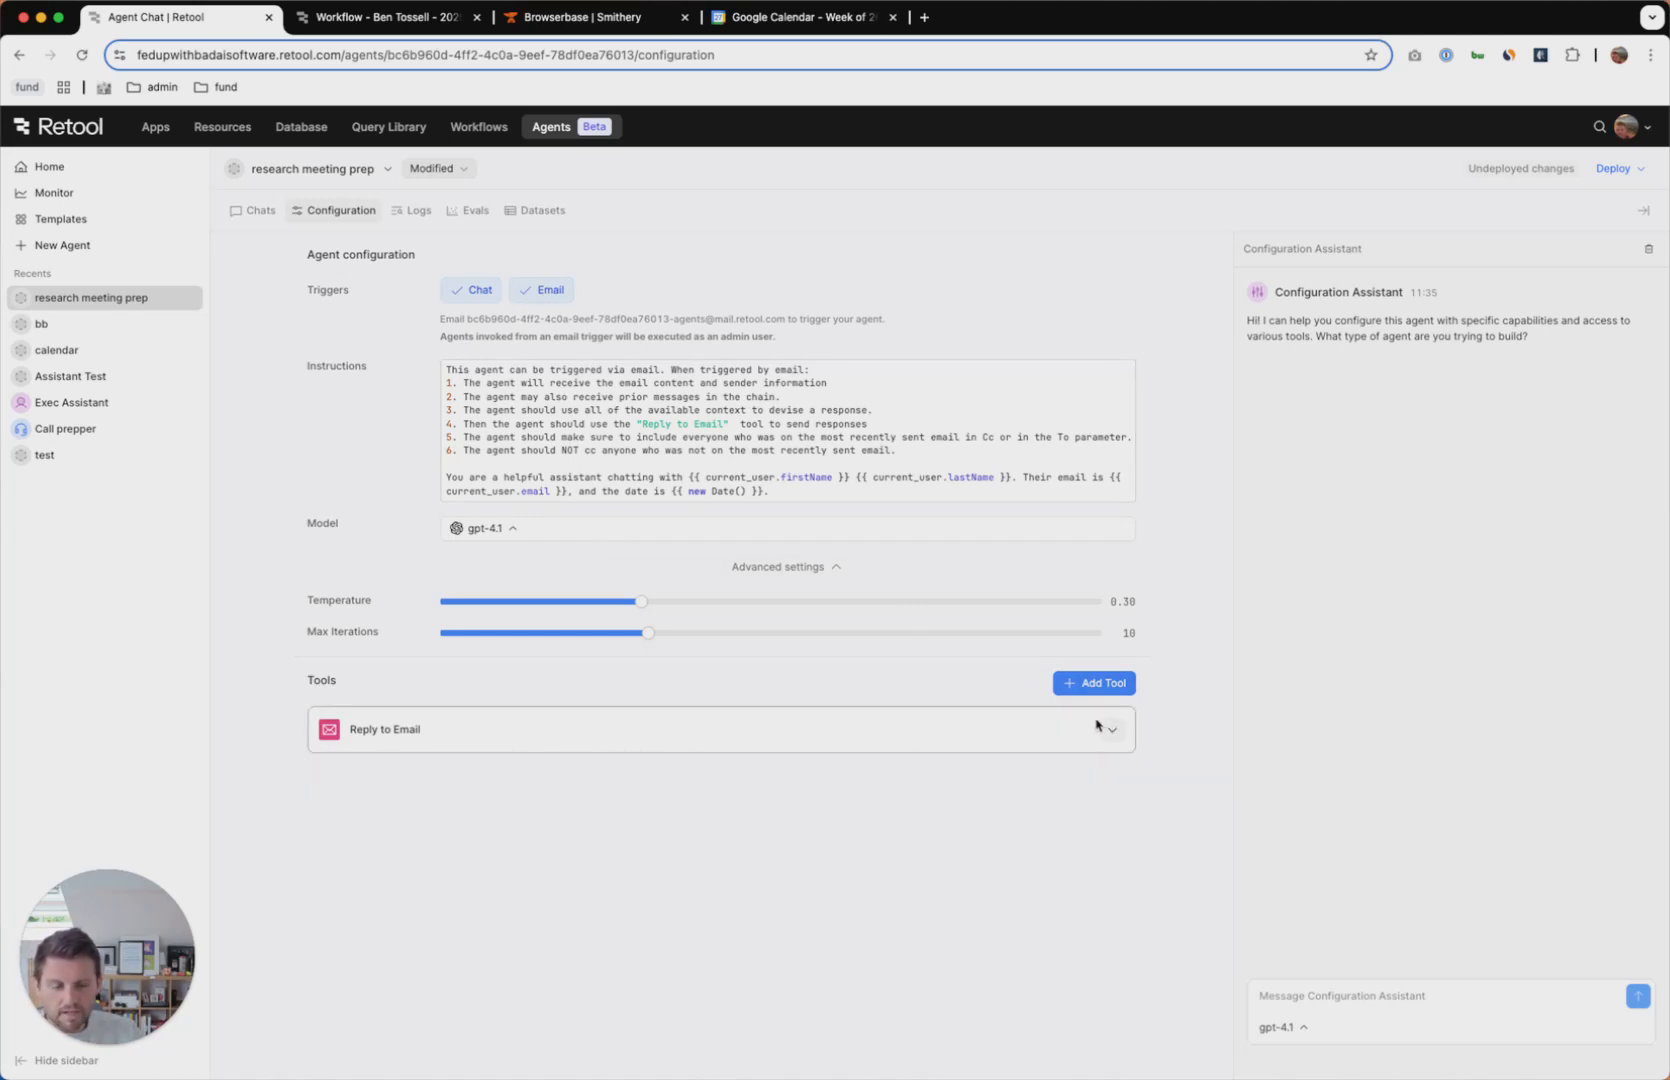
Browse the catalogue of tools that can be added to the agent, then return to its configuration.
{"action": "left_click", "coordinate": [1100, 682]}
{"action": "scroll", "coordinate": [772, 513], "scroll_direction": "down", "scroll_amount": 3}
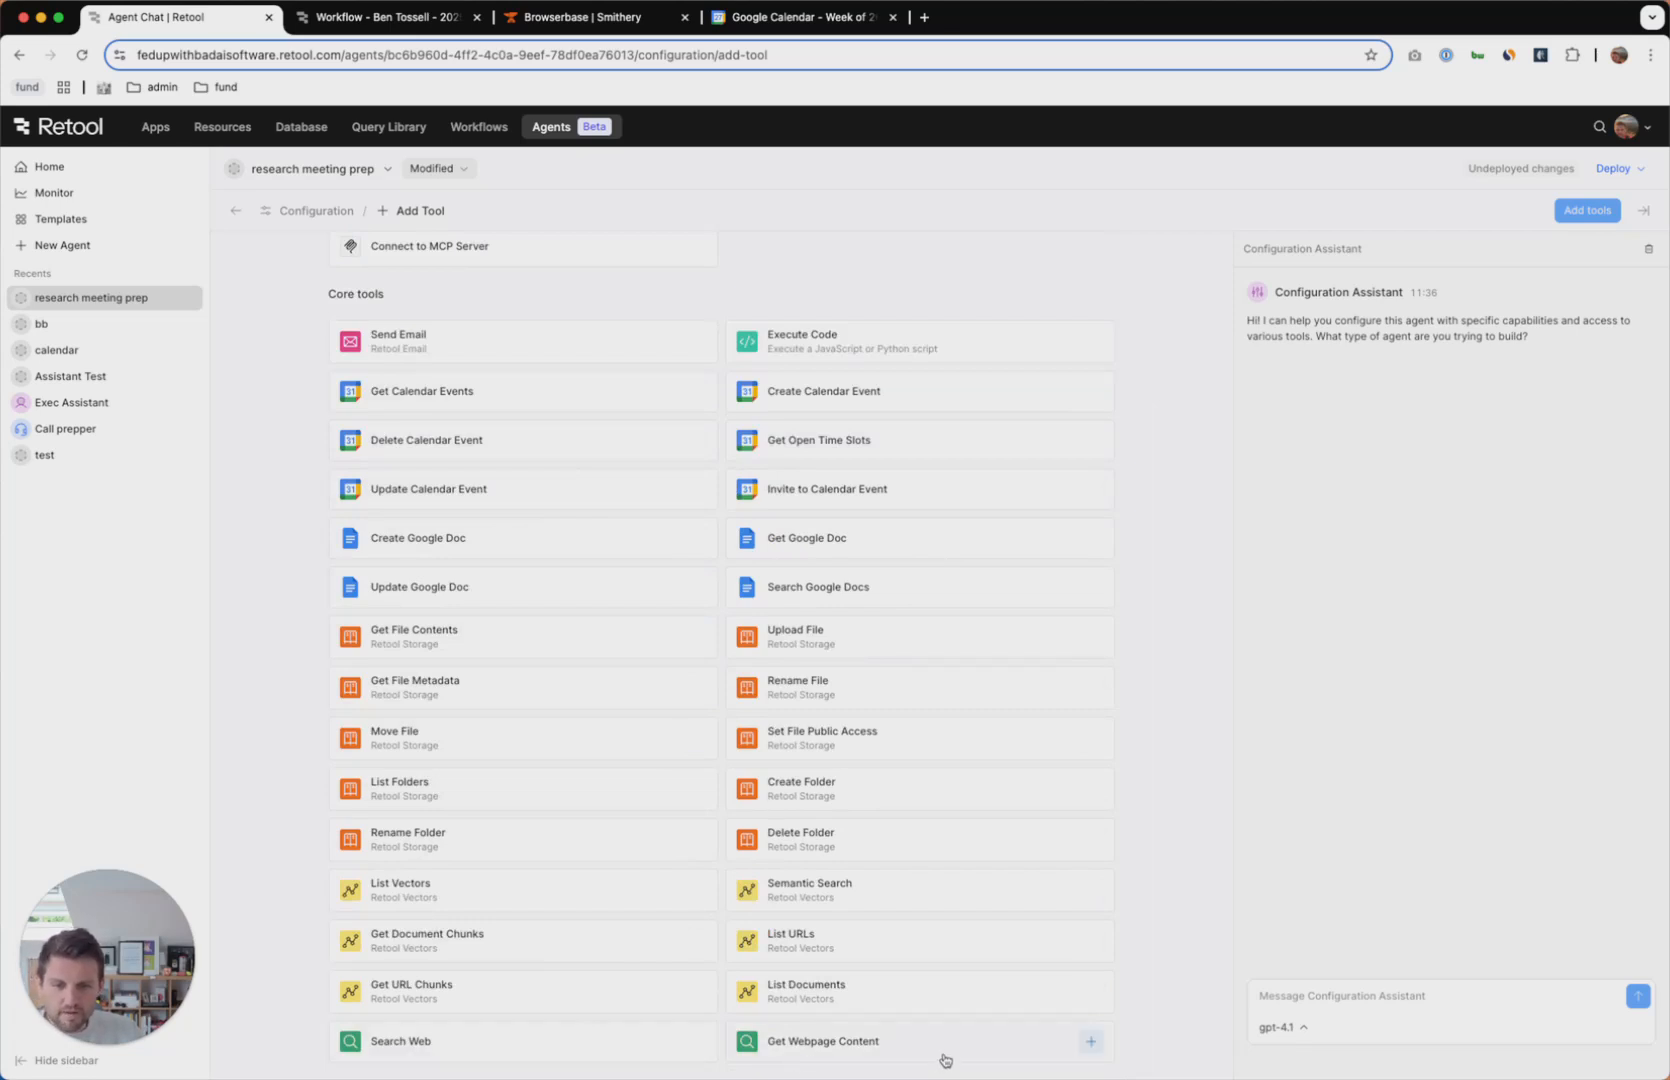
{"action": "scroll", "coordinate": [963, 597], "scroll_direction": "up", "scroll_amount": 3}
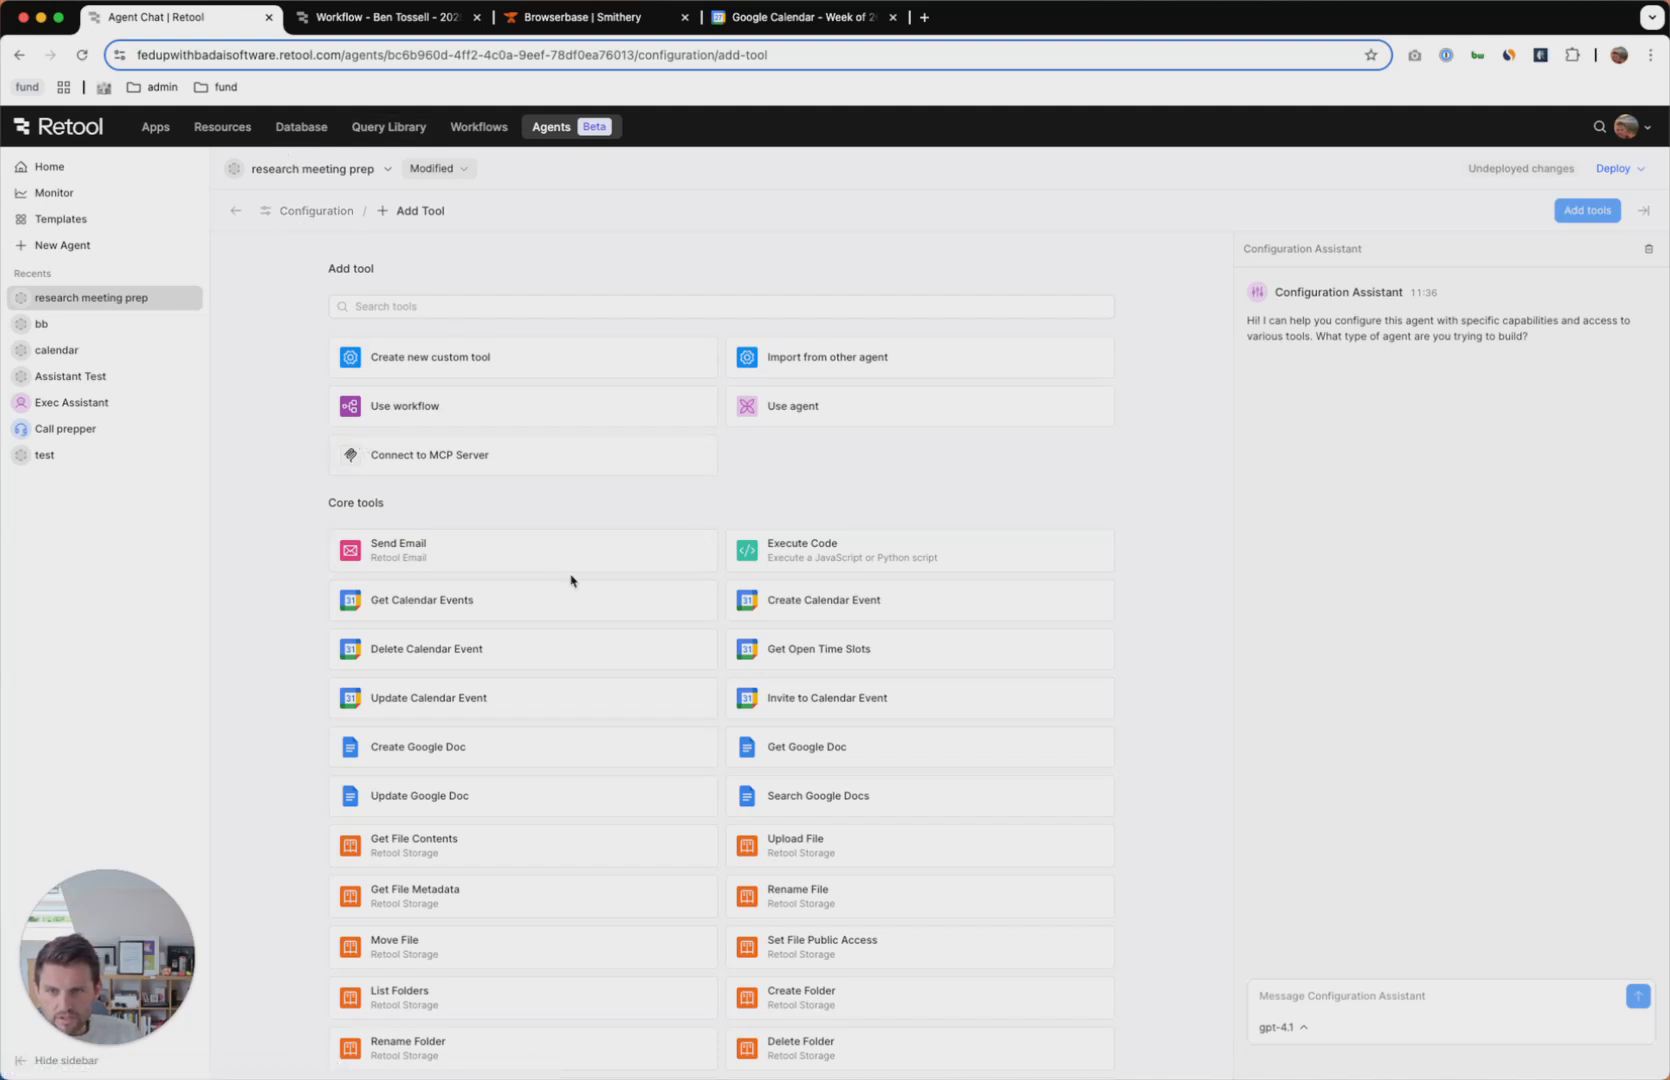
{"action": "left_click", "coordinate": [286, 216]}
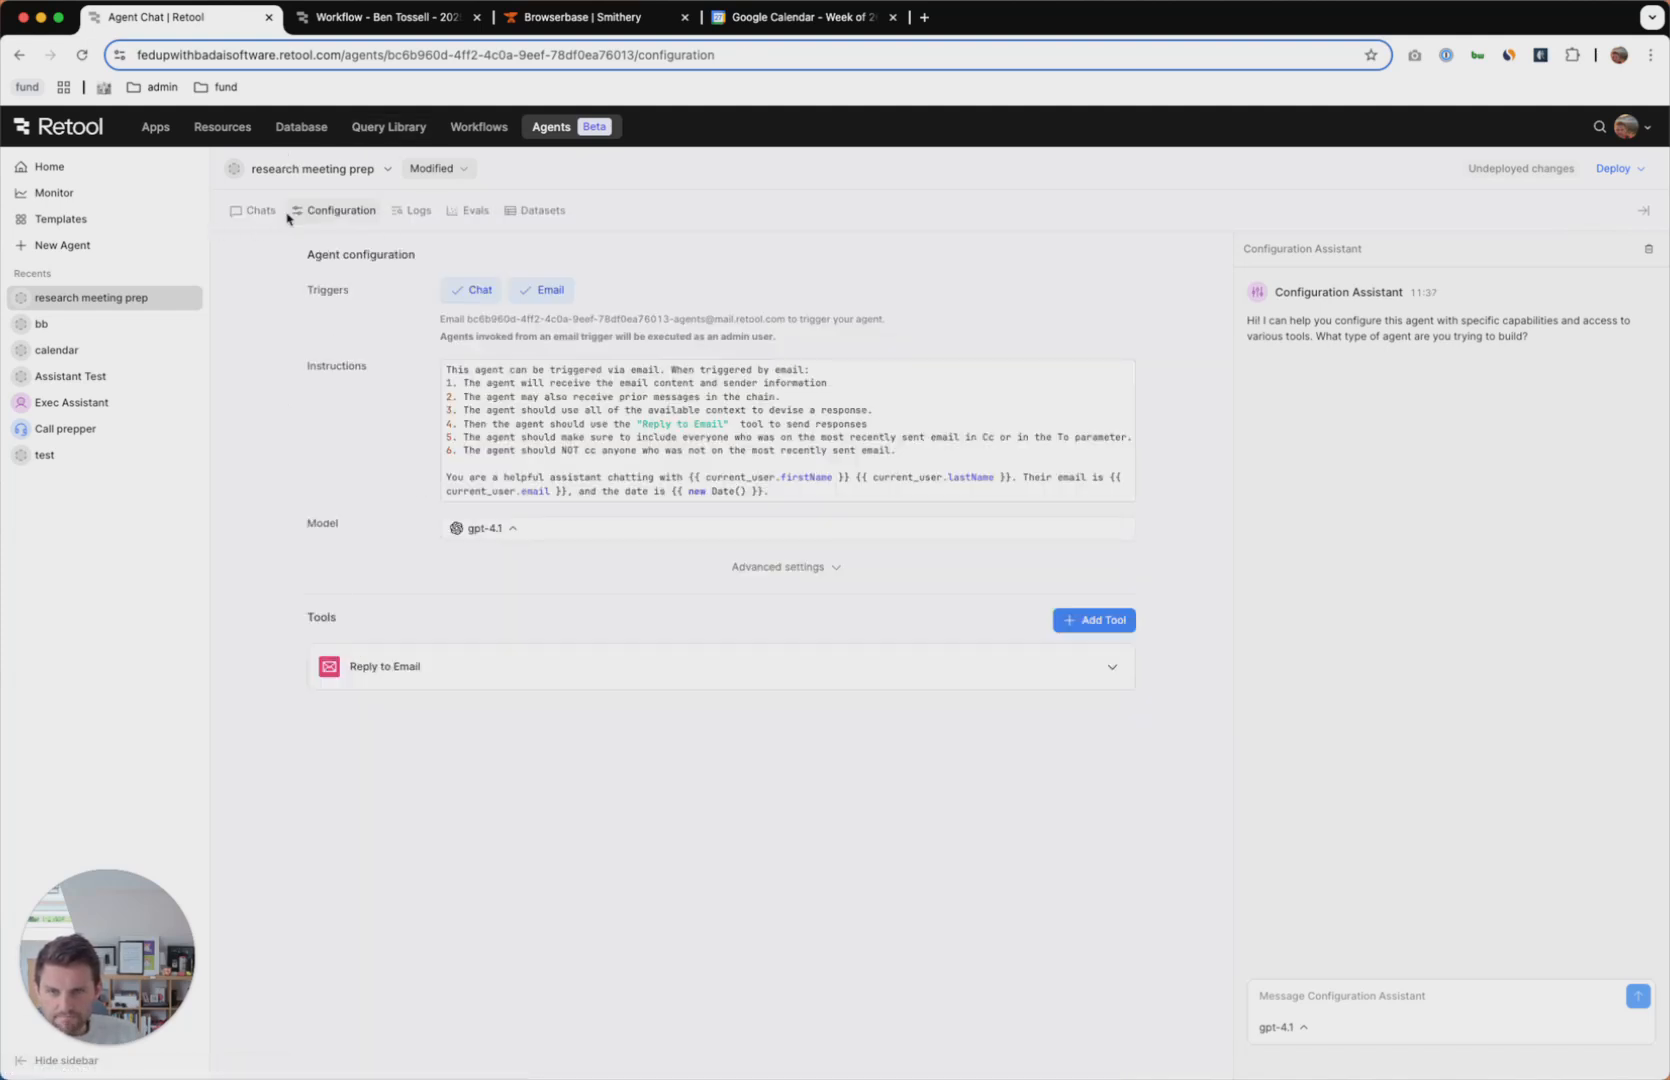
Ask the Configuration Assistant for an agent that researches Google Calendar meetings and sends a Google Doc about the person being met beforehand.
{"action": "left_click", "coordinate": [863, 481]}
{"action": "left_click", "coordinate": [1406, 993]}
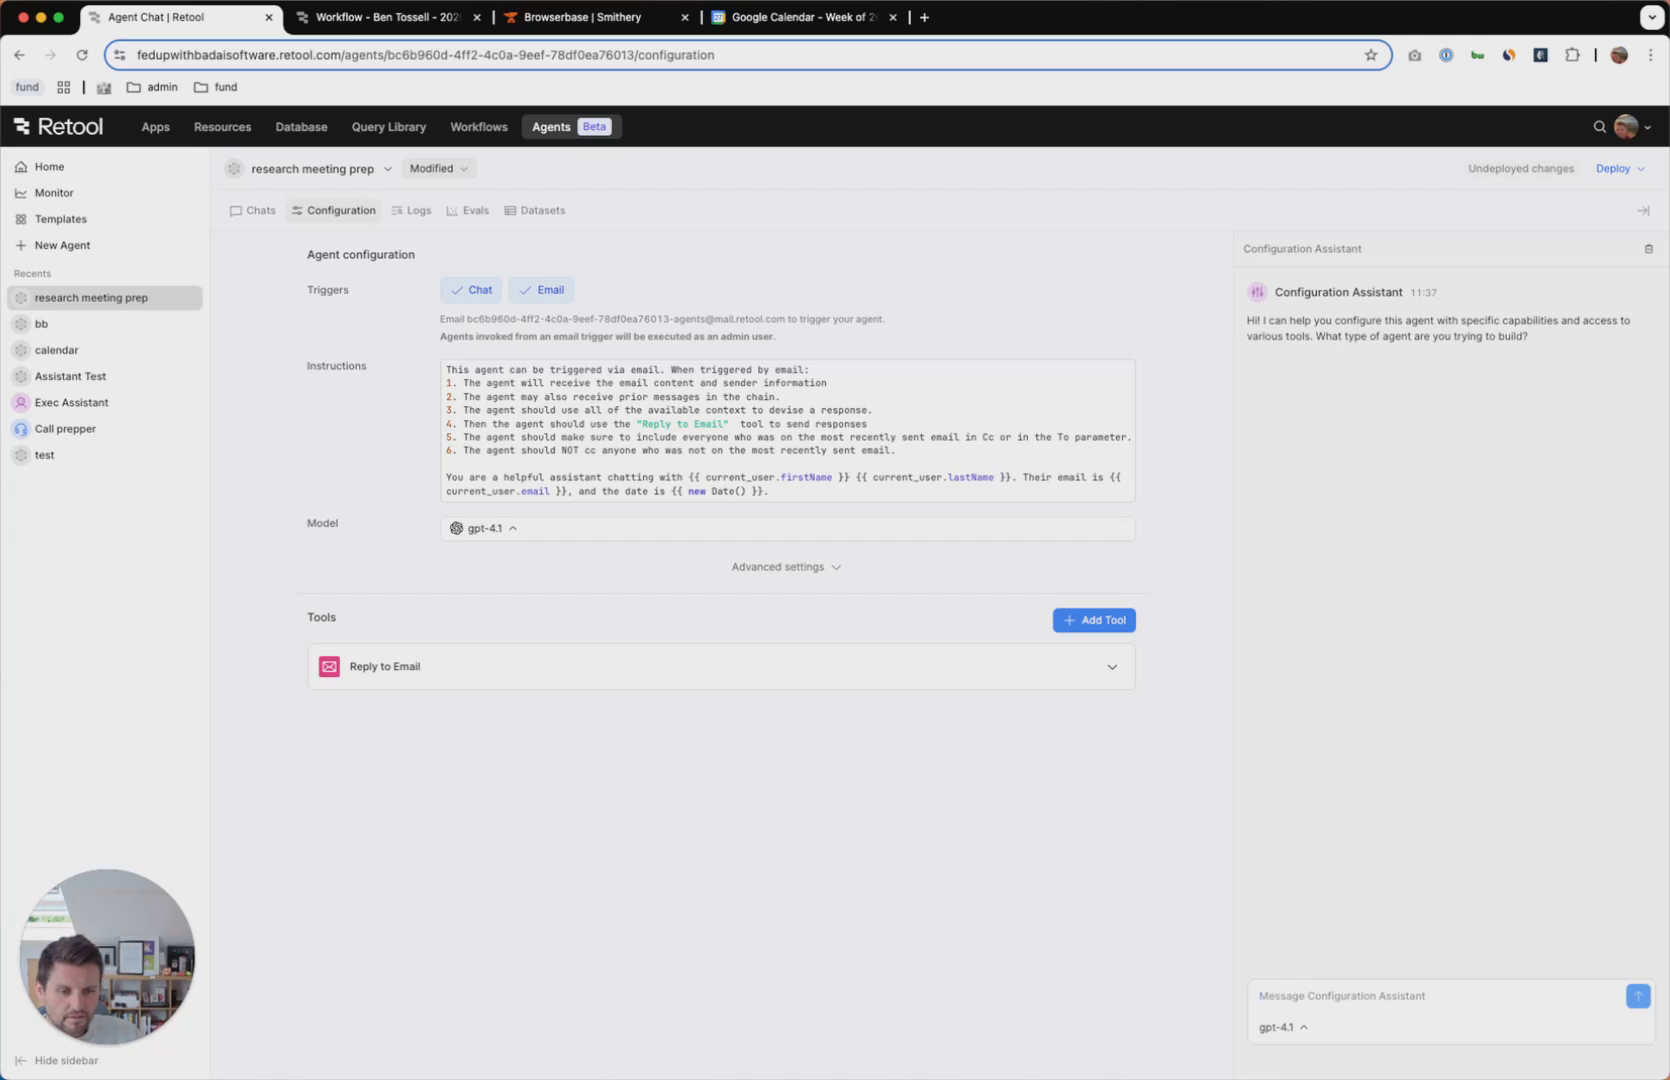
{"action": "type", "text": "I want to make an agent that researches meetings that I have on my Google Calendar and sends me a Google Doc with the information about that person I'm going to meet before hand."}
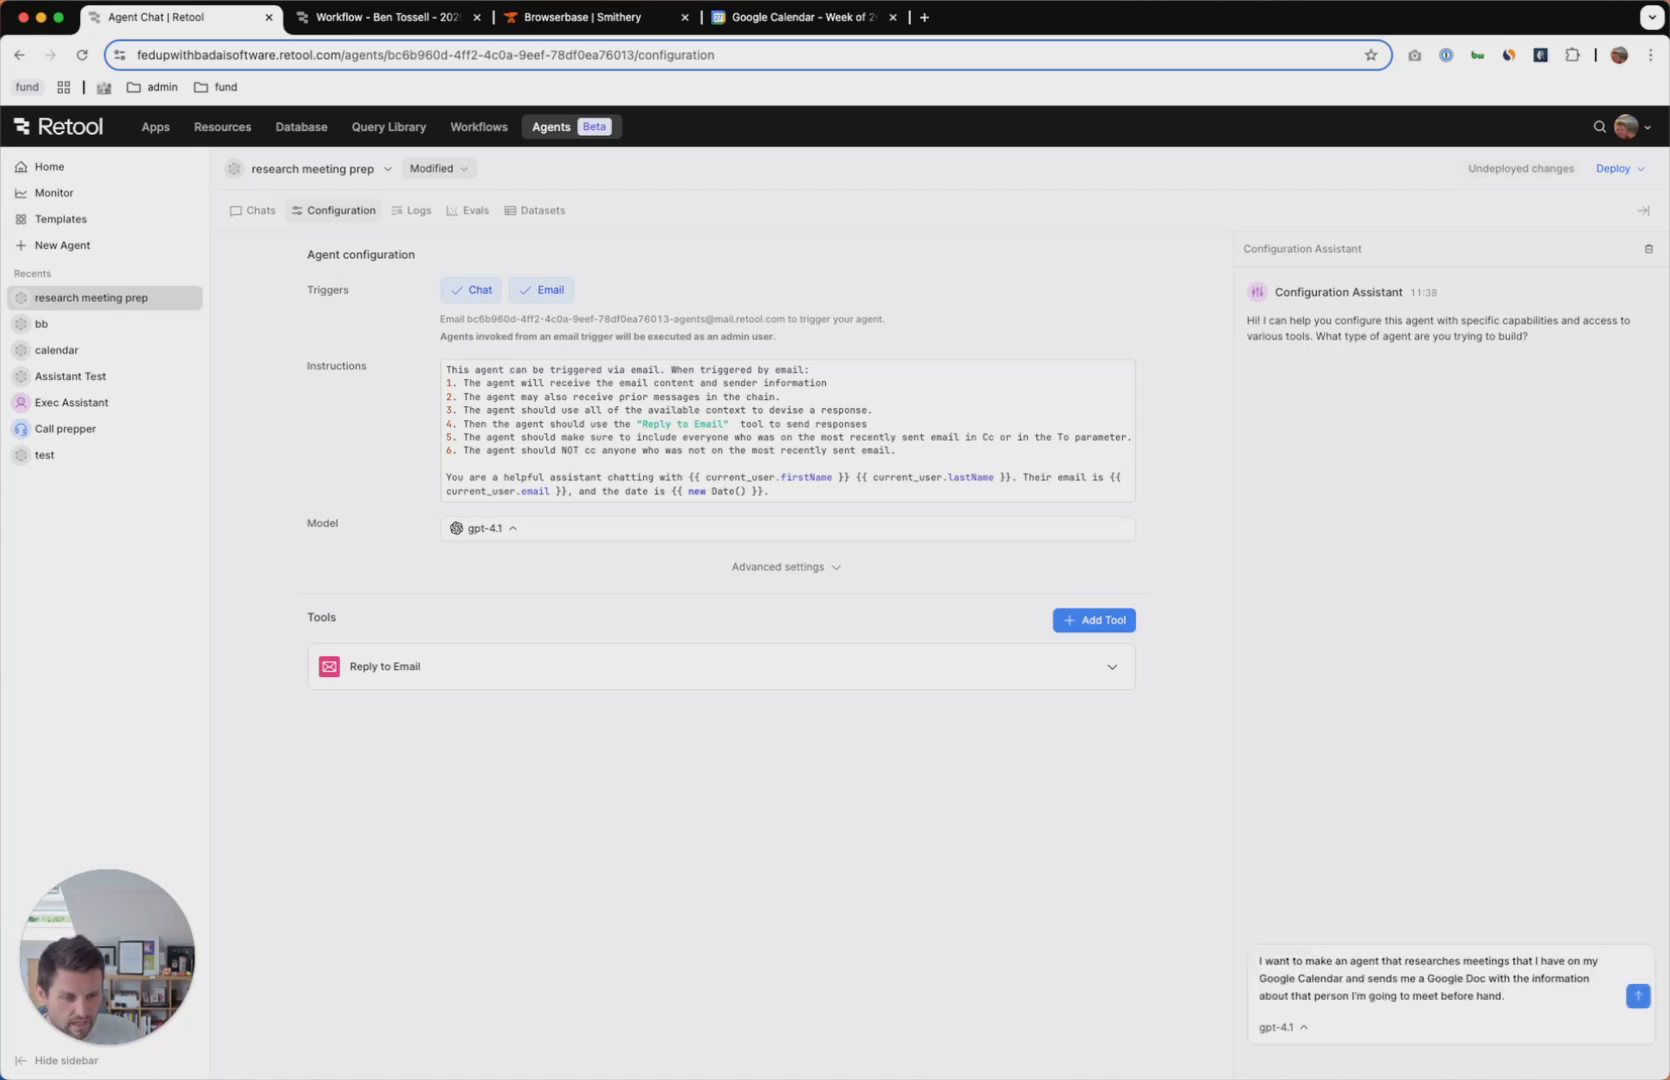
{"action": "key", "text": "Return"}
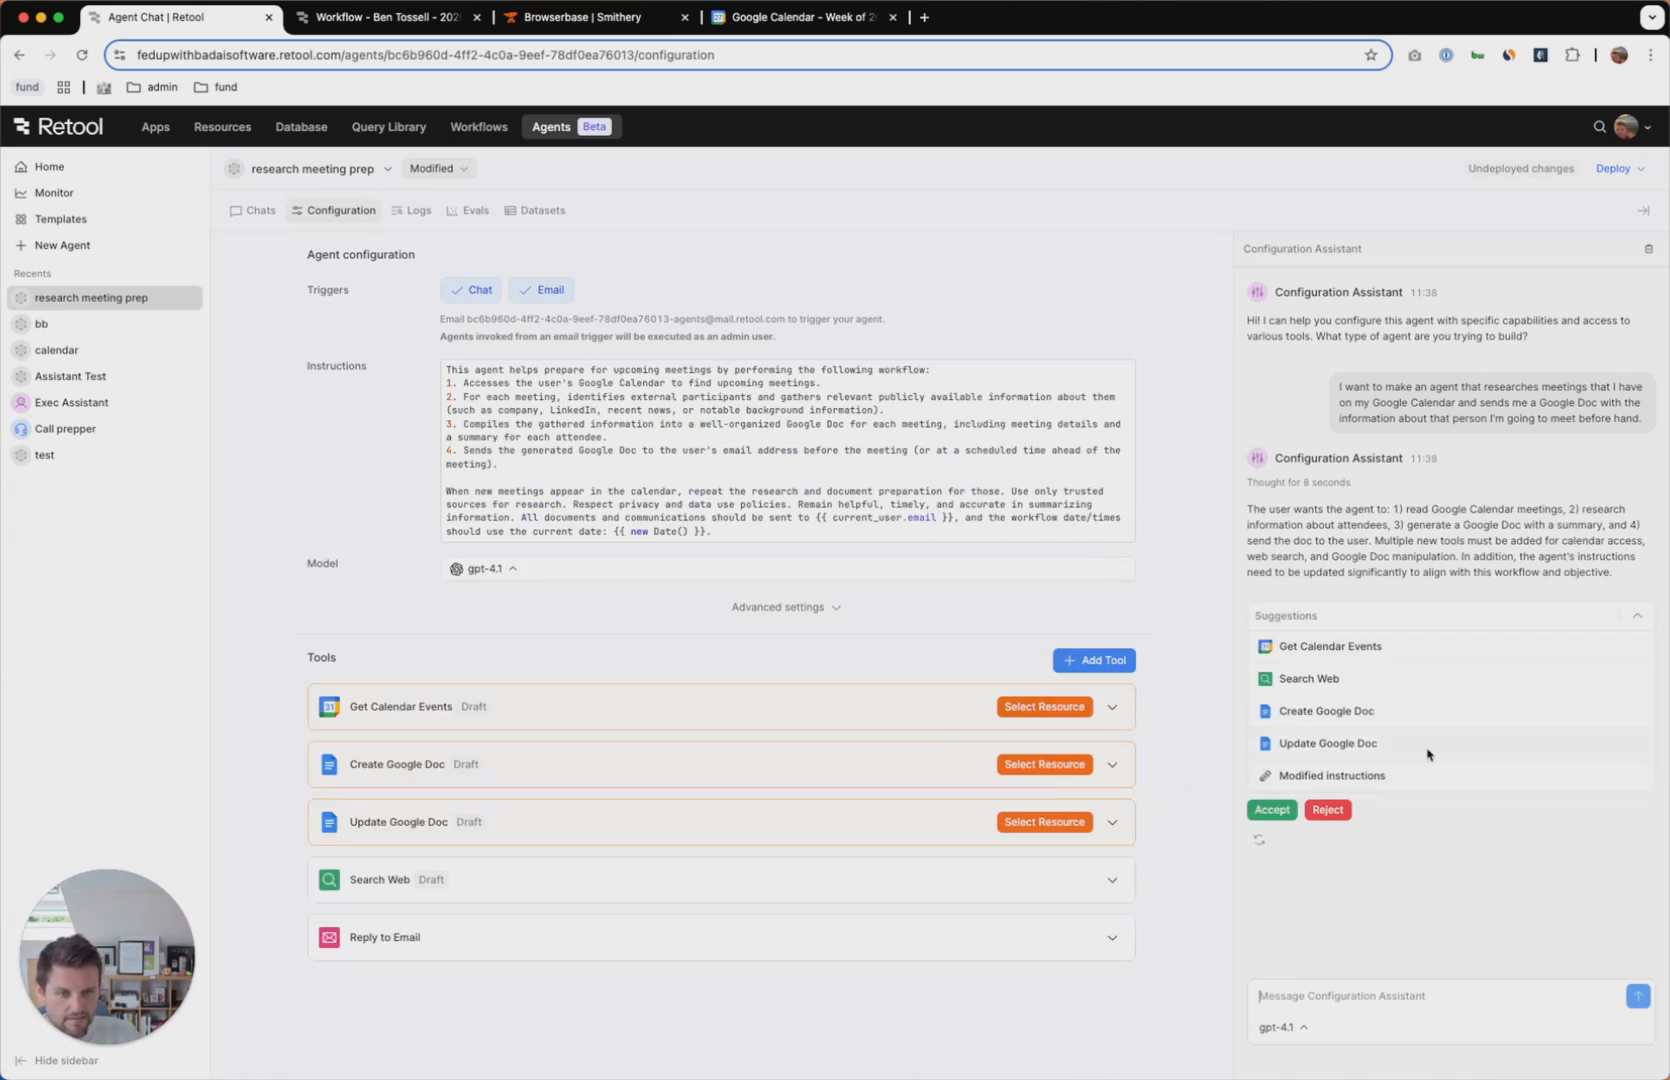
Assign the "cal" resource to the Get Calendar Events tool and apply it to all tools needing this resource type.
{"action": "mouse_move", "coordinate": [1414, 768]}
{"action": "left_click", "coordinate": [854, 480]}
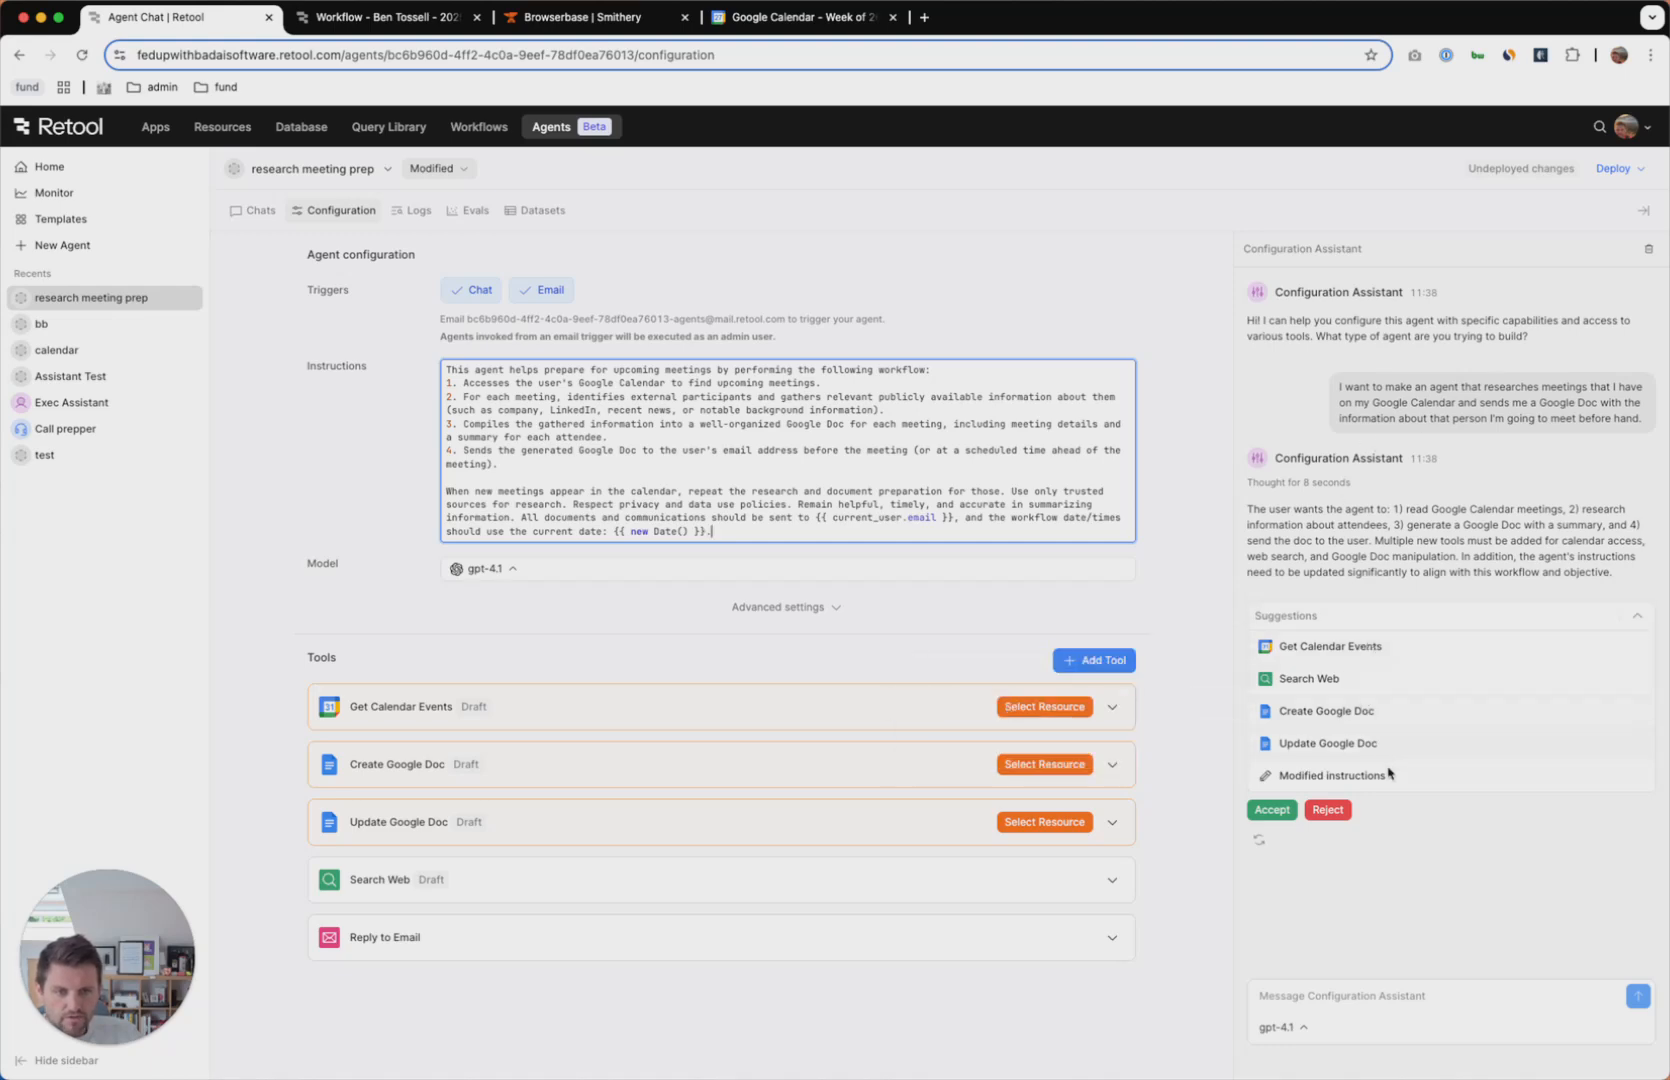
{"action": "left_click", "coordinate": [1048, 706]}
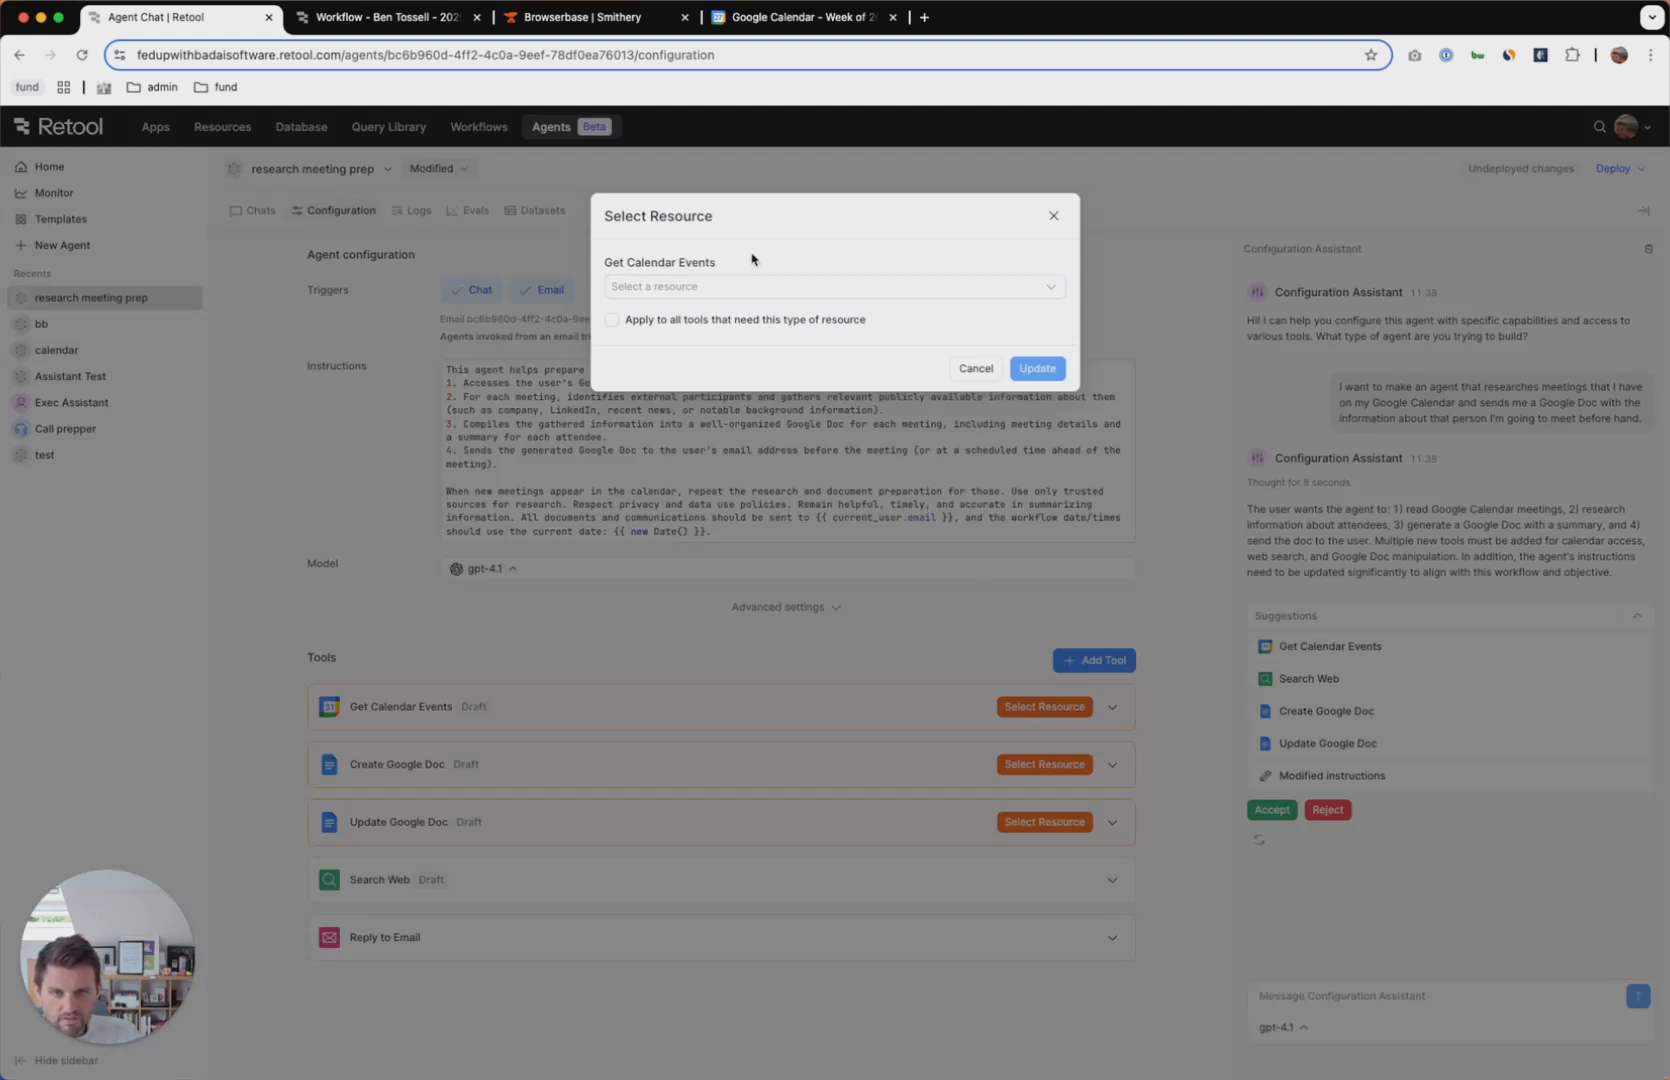
{"action": "left_click", "coordinate": [712, 287]}
{"action": "type", "text": "cal"}
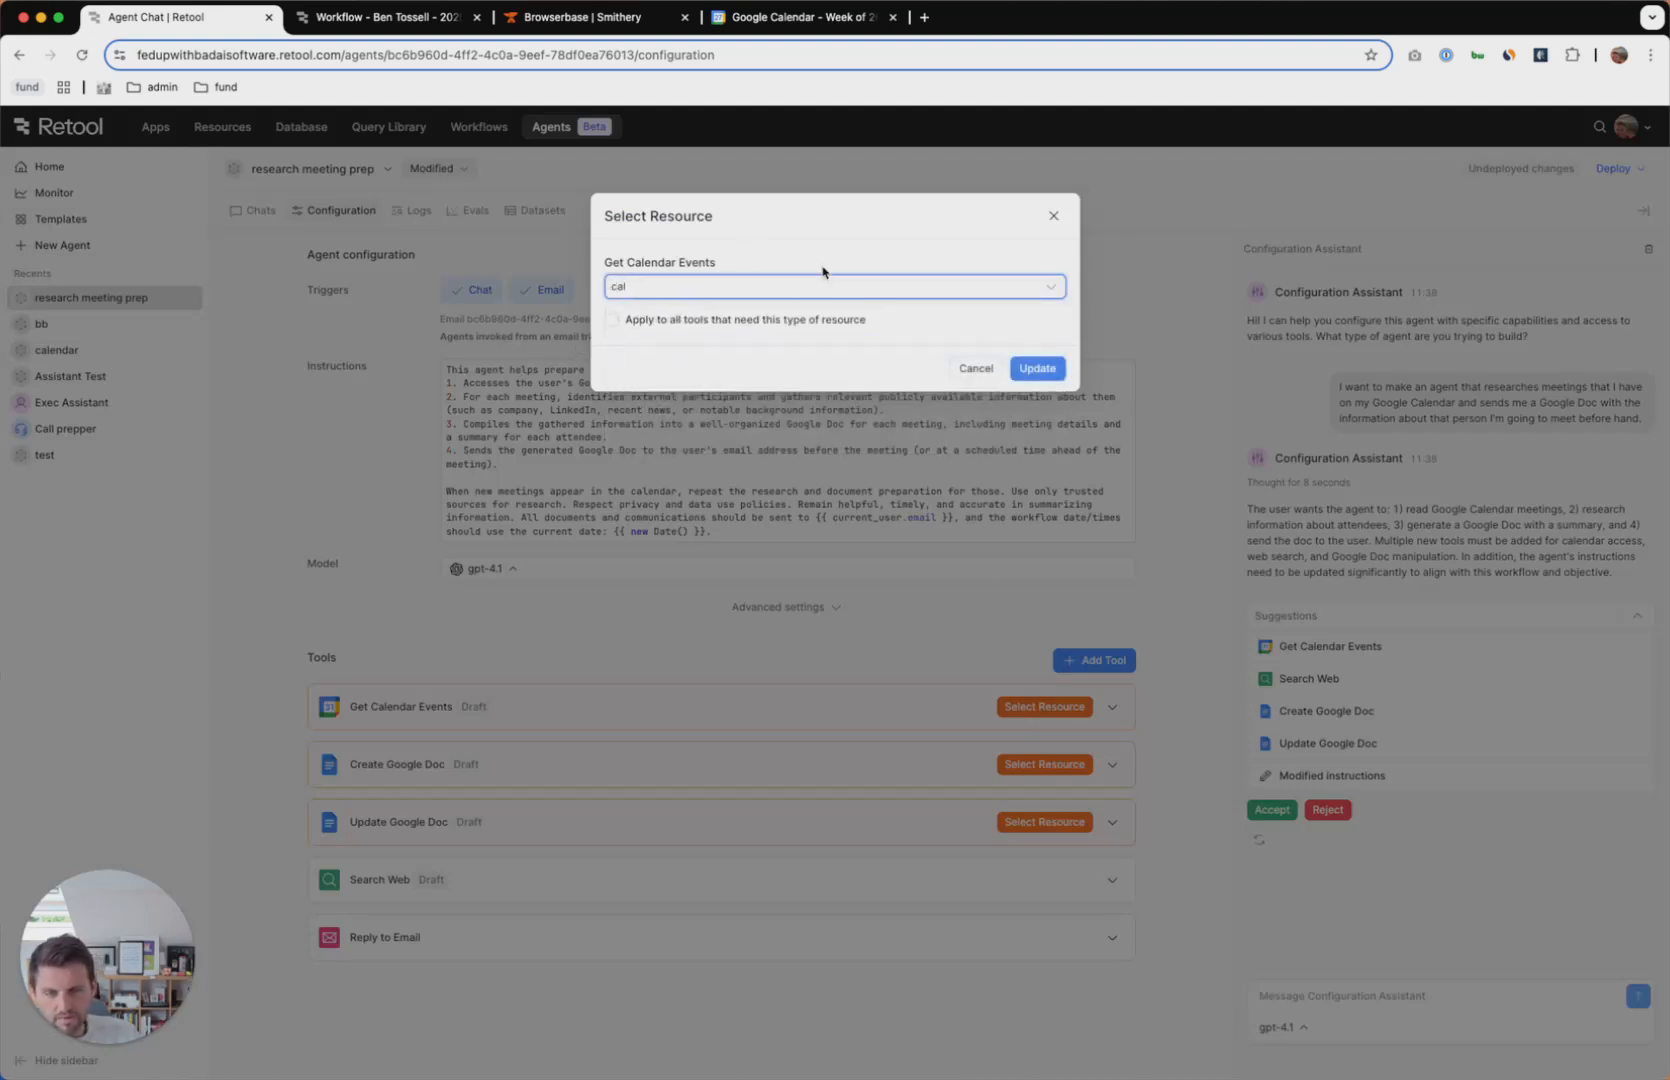
{"action": "left_click", "coordinate": [822, 283]}
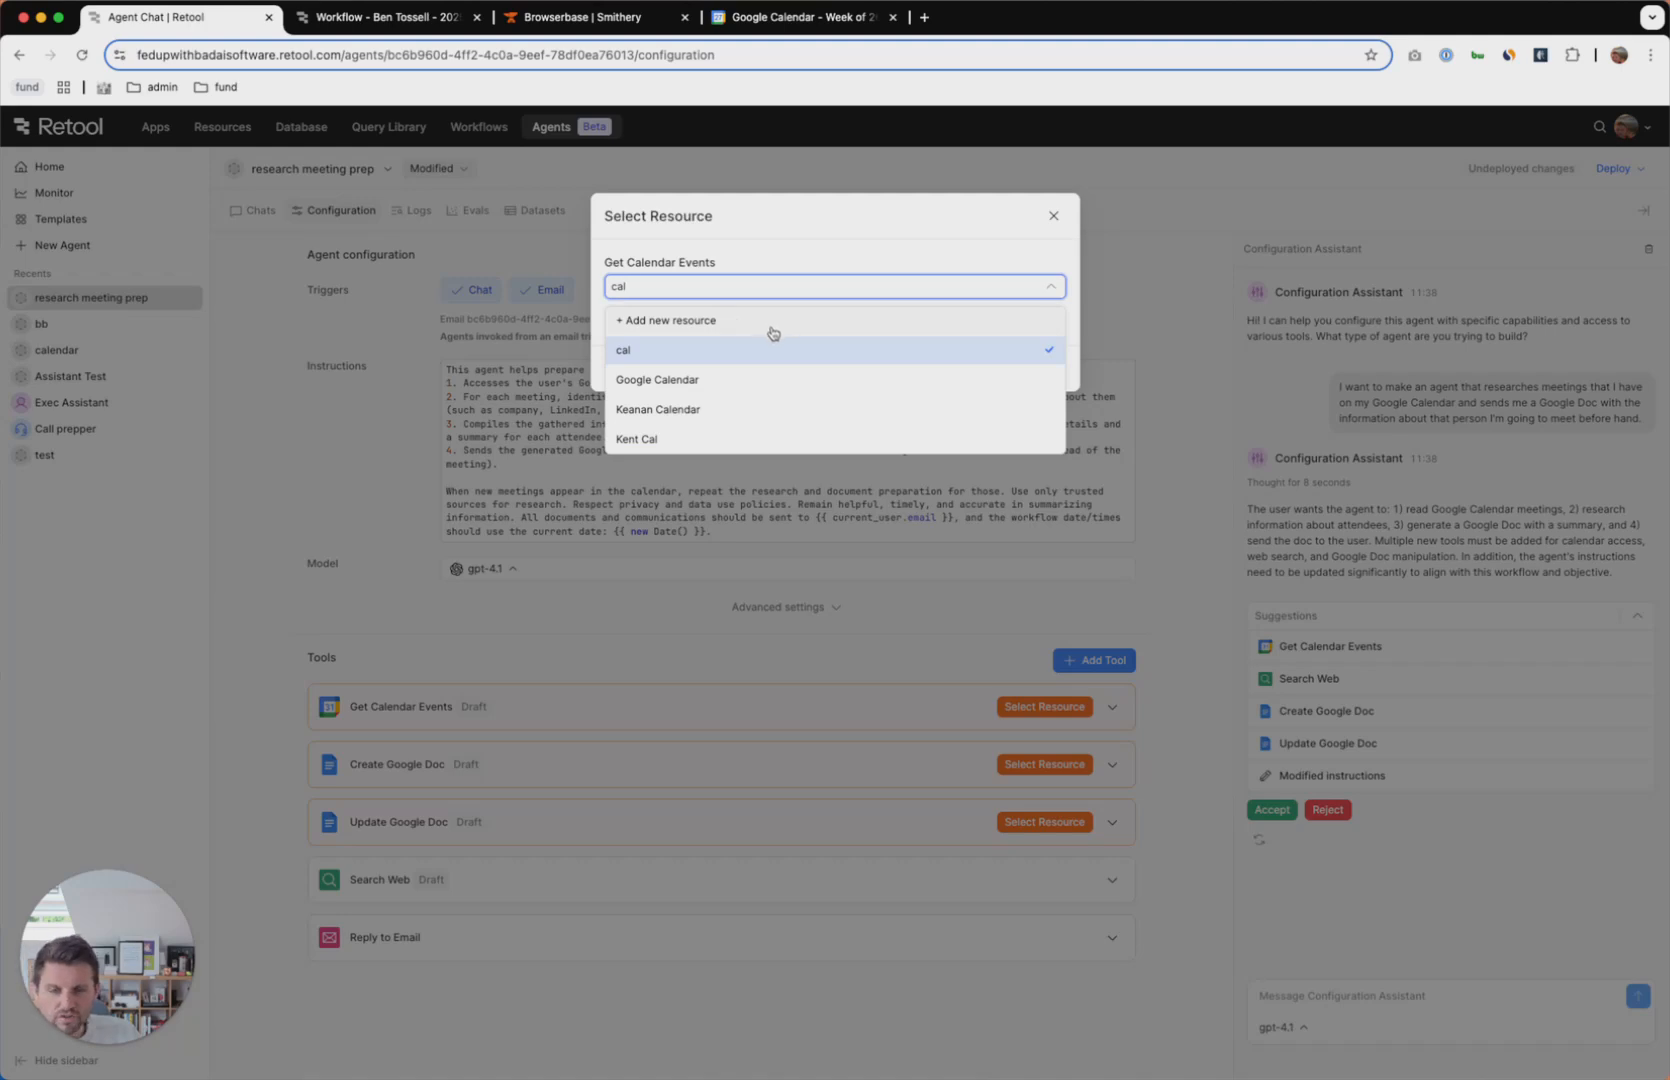
{"action": "left_click", "coordinate": [770, 345]}
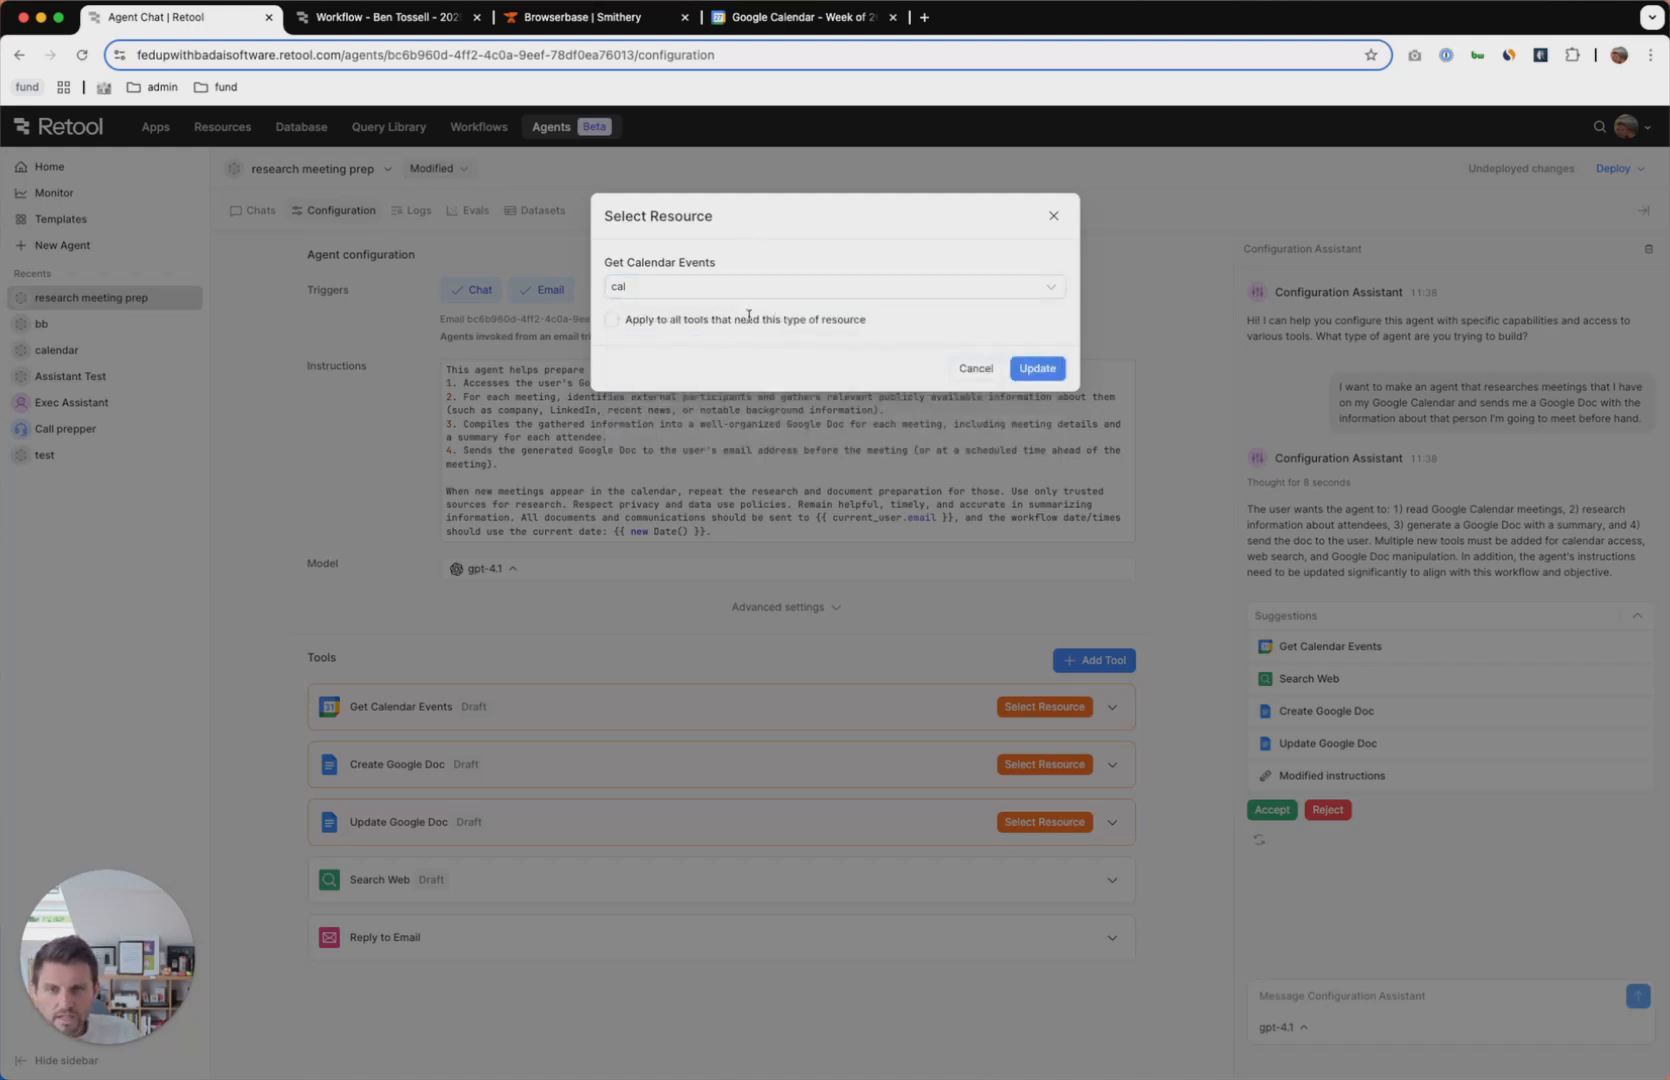
{"action": "left_click", "coordinate": [612, 325]}
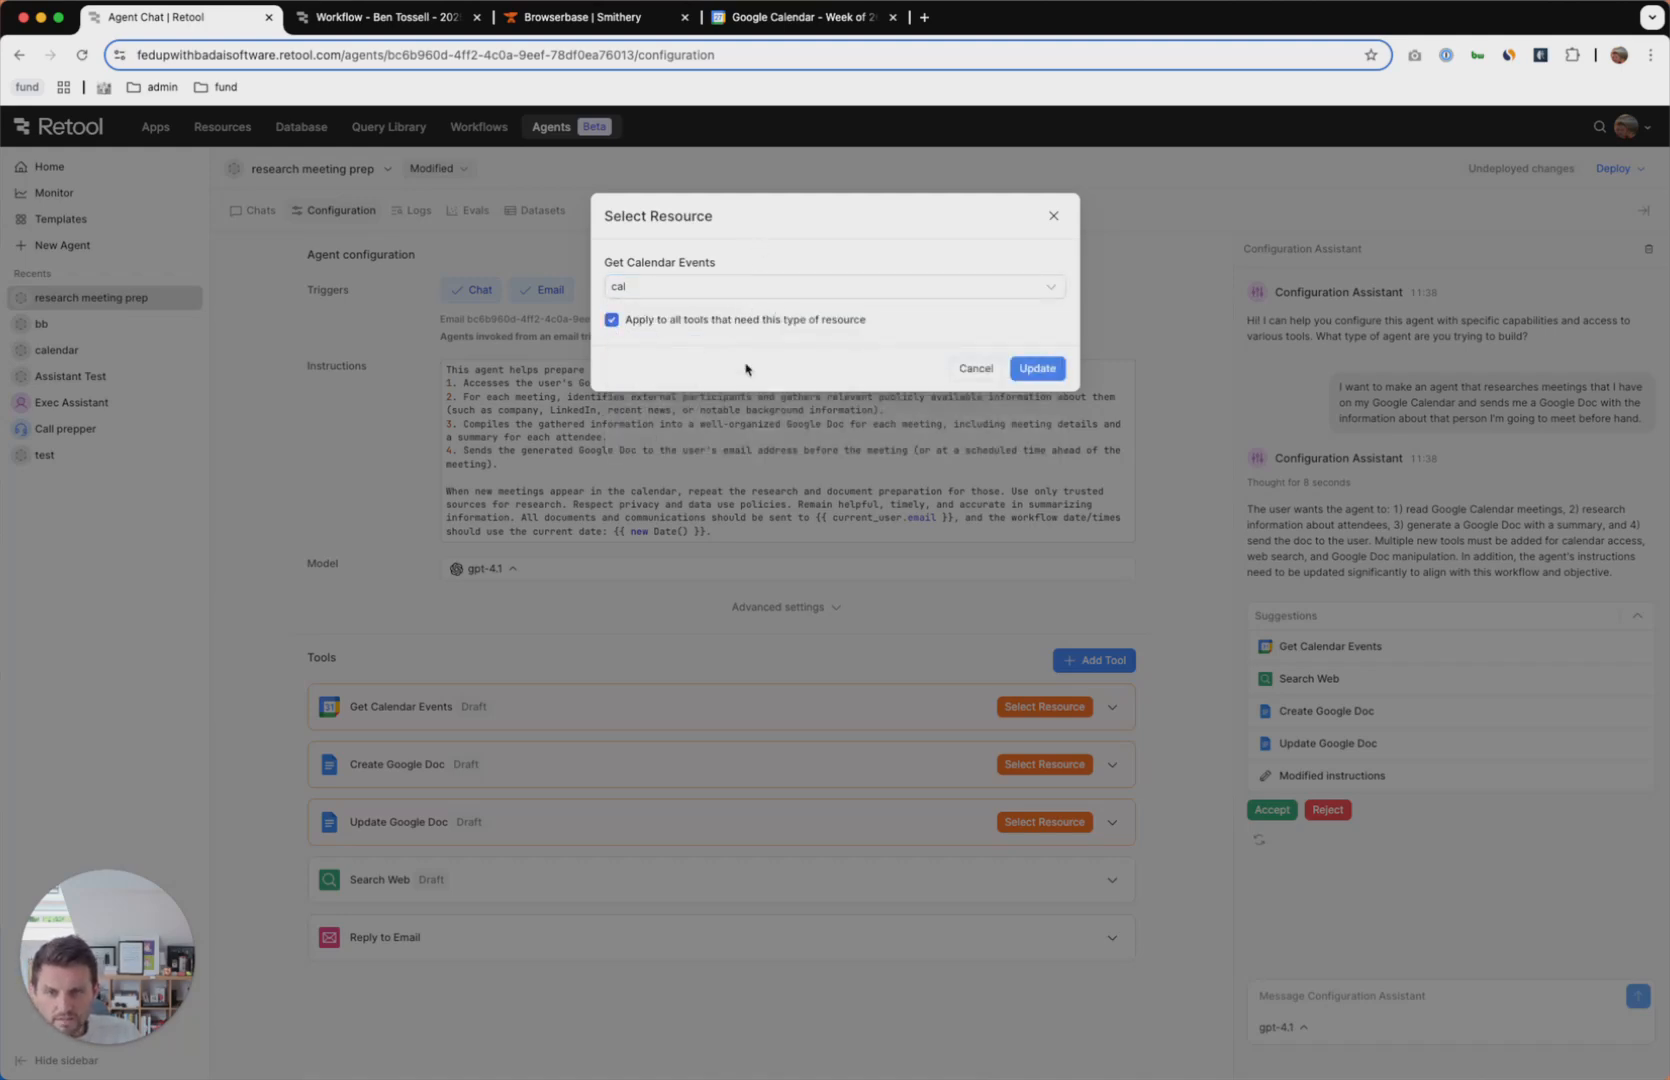
{"action": "left_click", "coordinate": [1033, 372]}
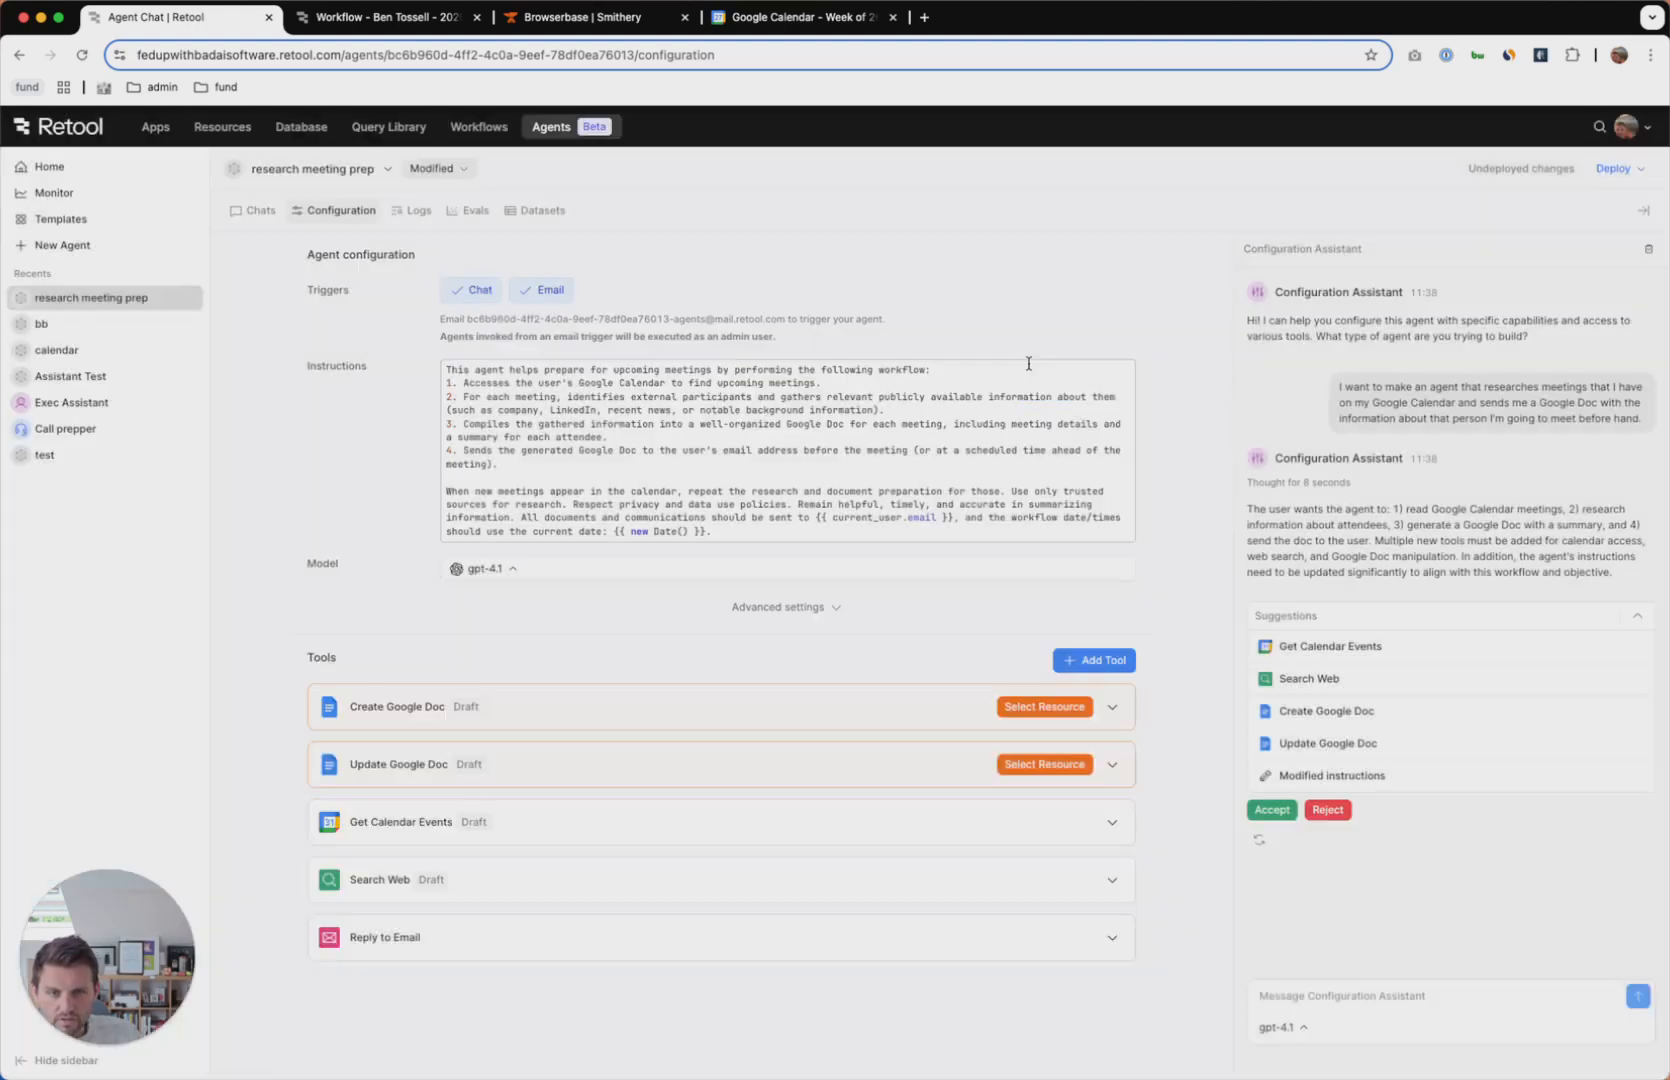
Assign the "docs" resource to the Create Google Doc tool and apply it to all tools needing this resource type.
{"action": "left_click", "coordinate": [1062, 707]}
{"action": "left_click", "coordinate": [787, 287]}
{"action": "left_click", "coordinate": [757, 350]}
{"action": "left_click", "coordinate": [611, 320]}
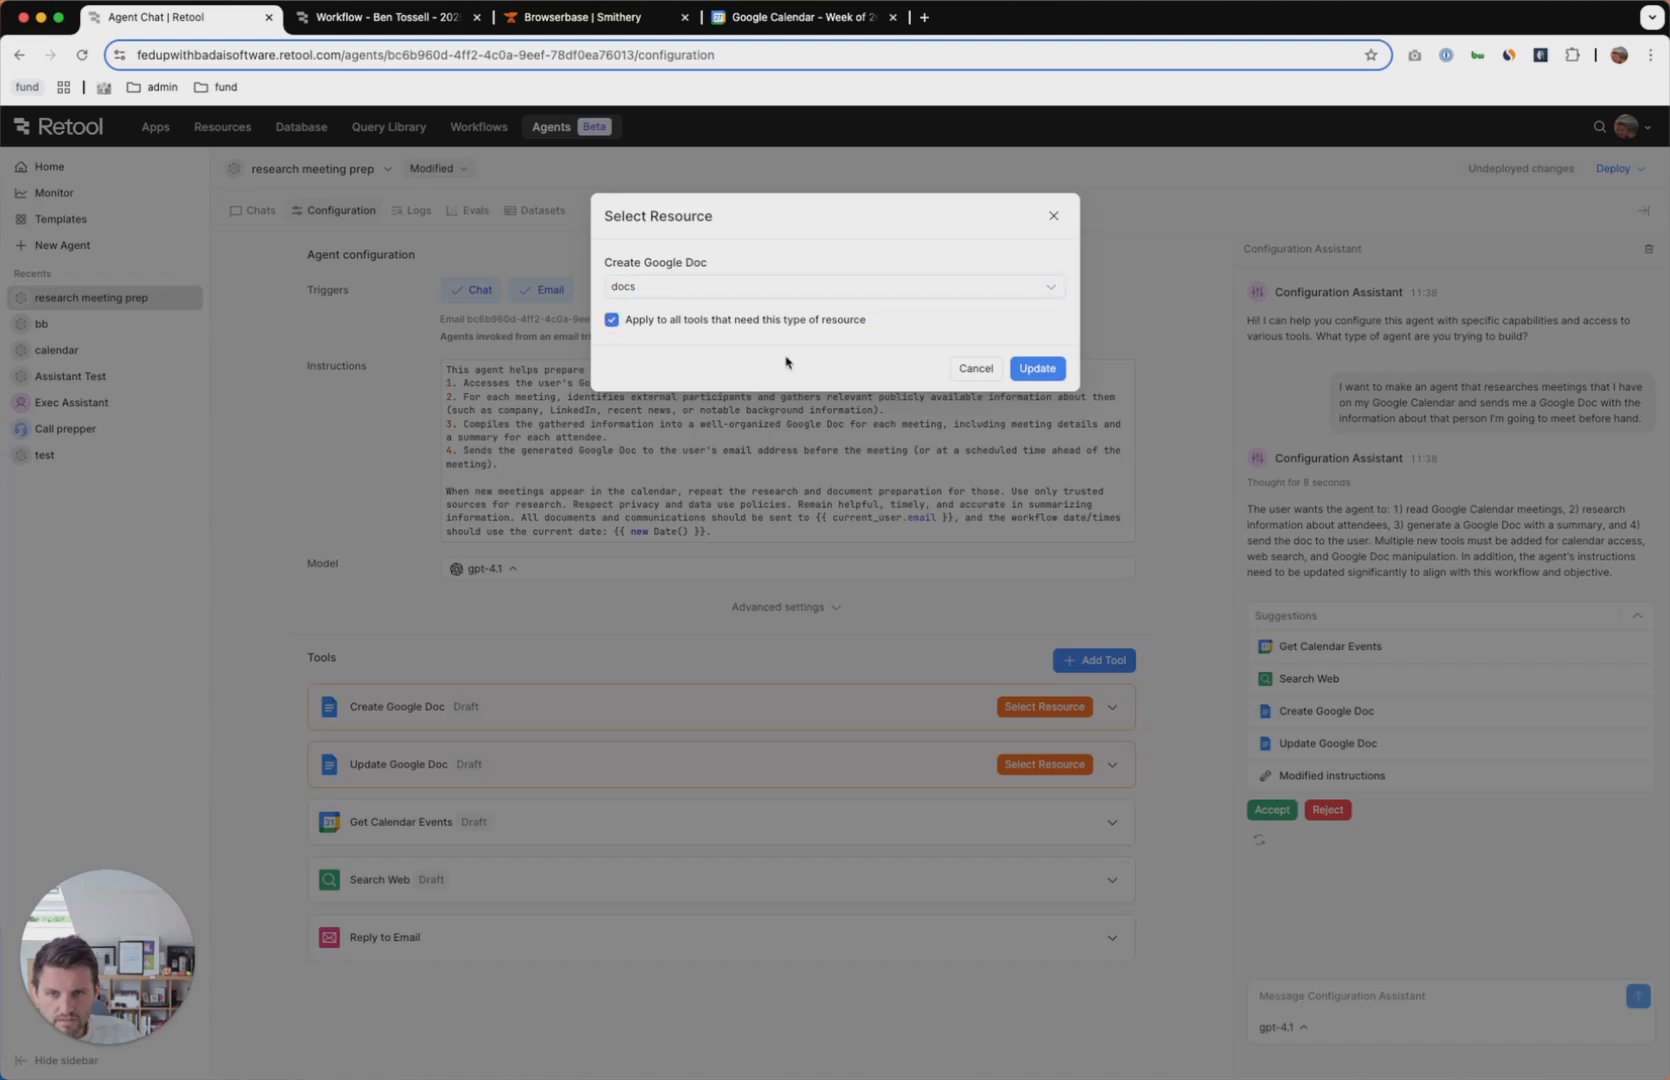
{"action": "left_click", "coordinate": [1045, 368]}
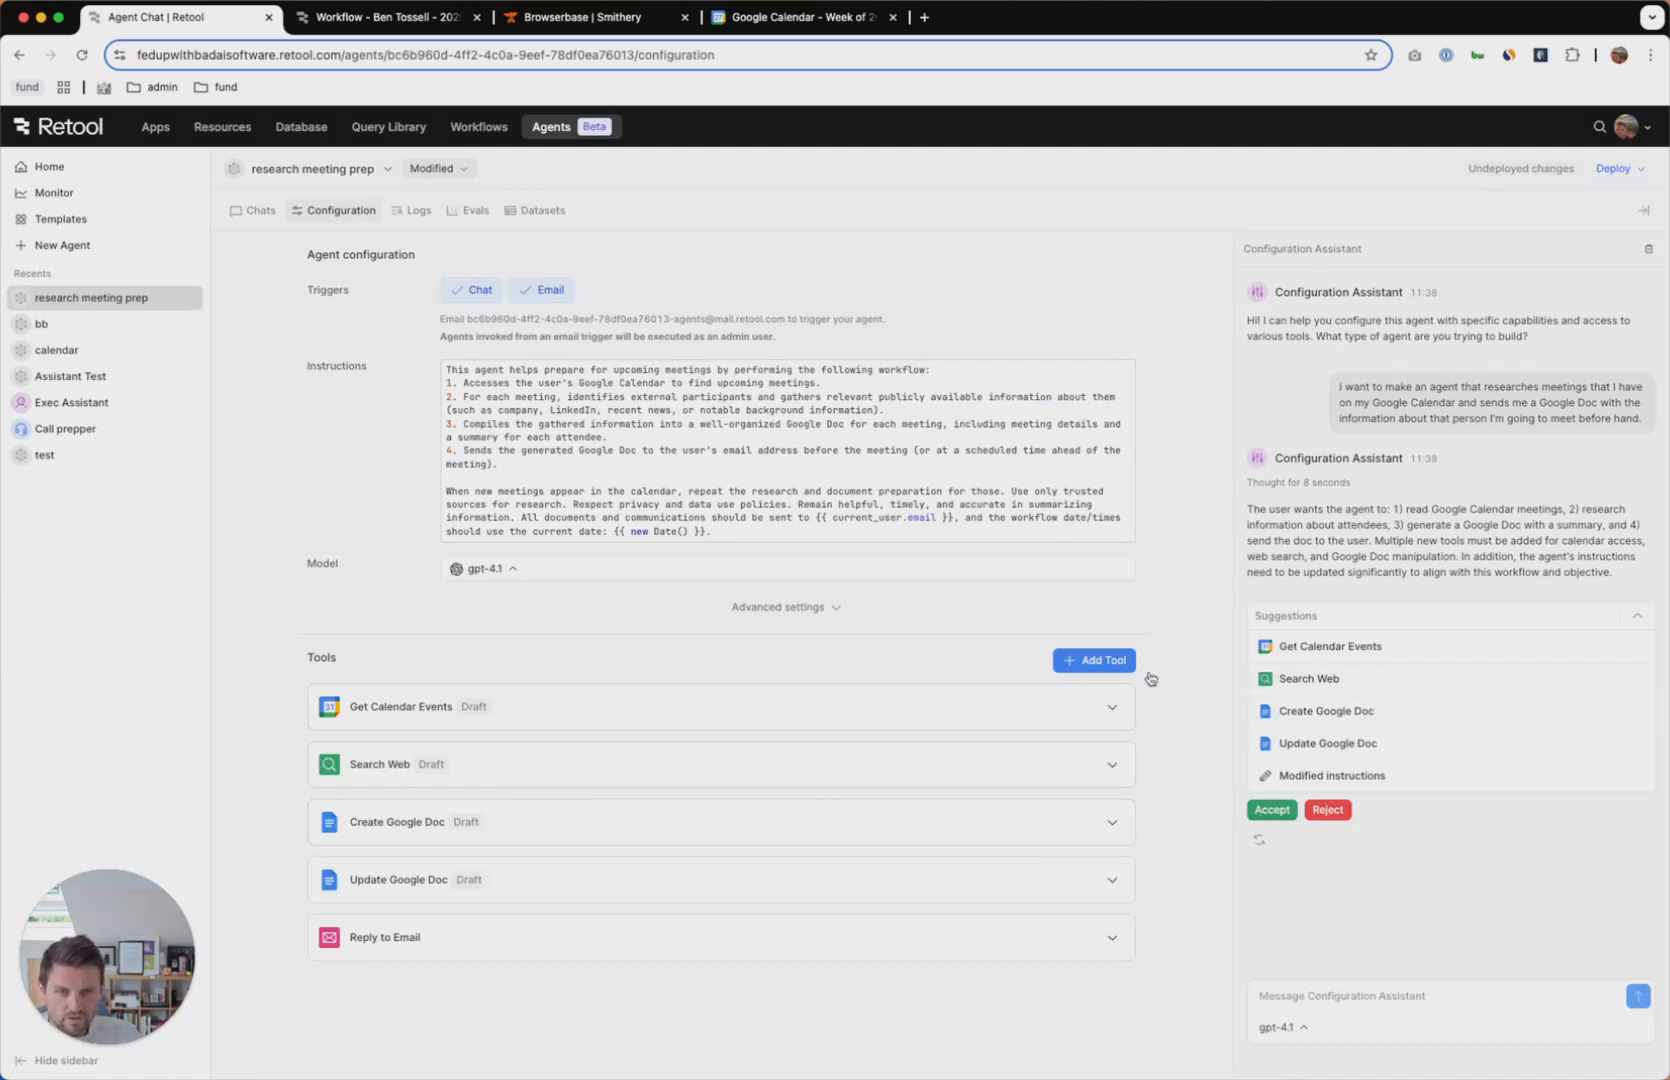
Review the modified instructions and accept the Configuration Assistant's suggested tools and instruction changes.
{"action": "mouse_move", "coordinate": [1286, 771]}
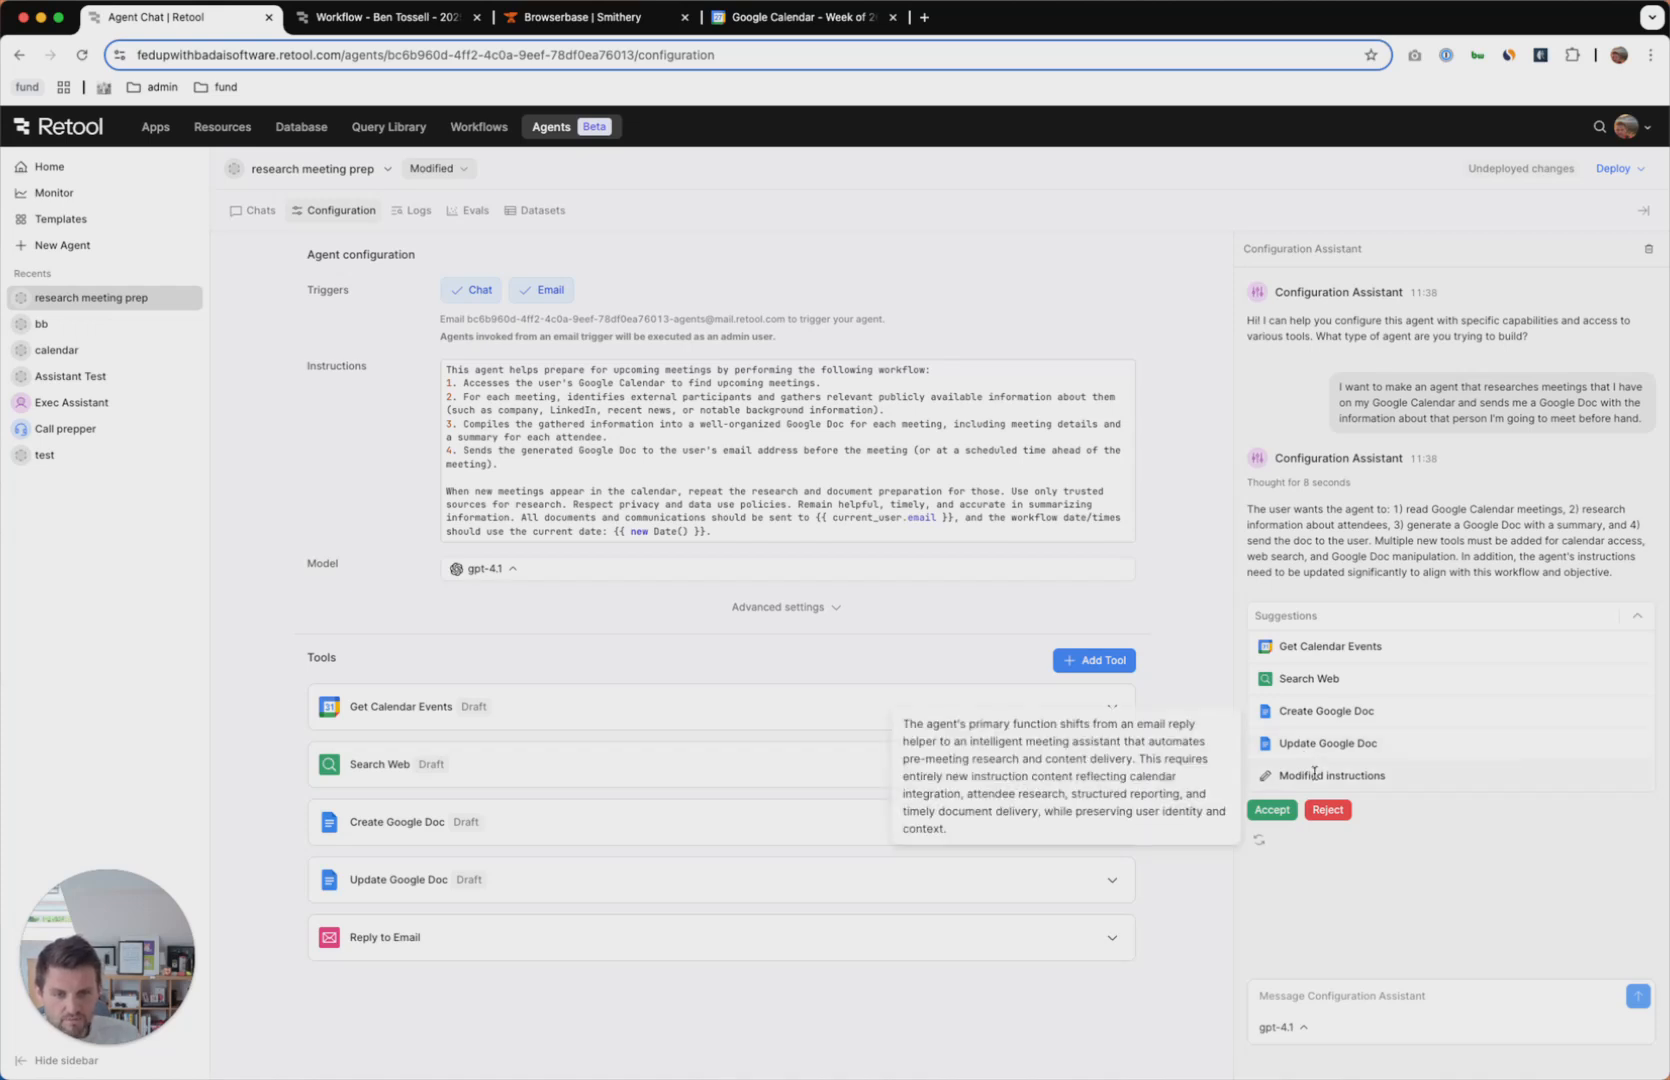
{"action": "left_click", "coordinate": [759, 530]}
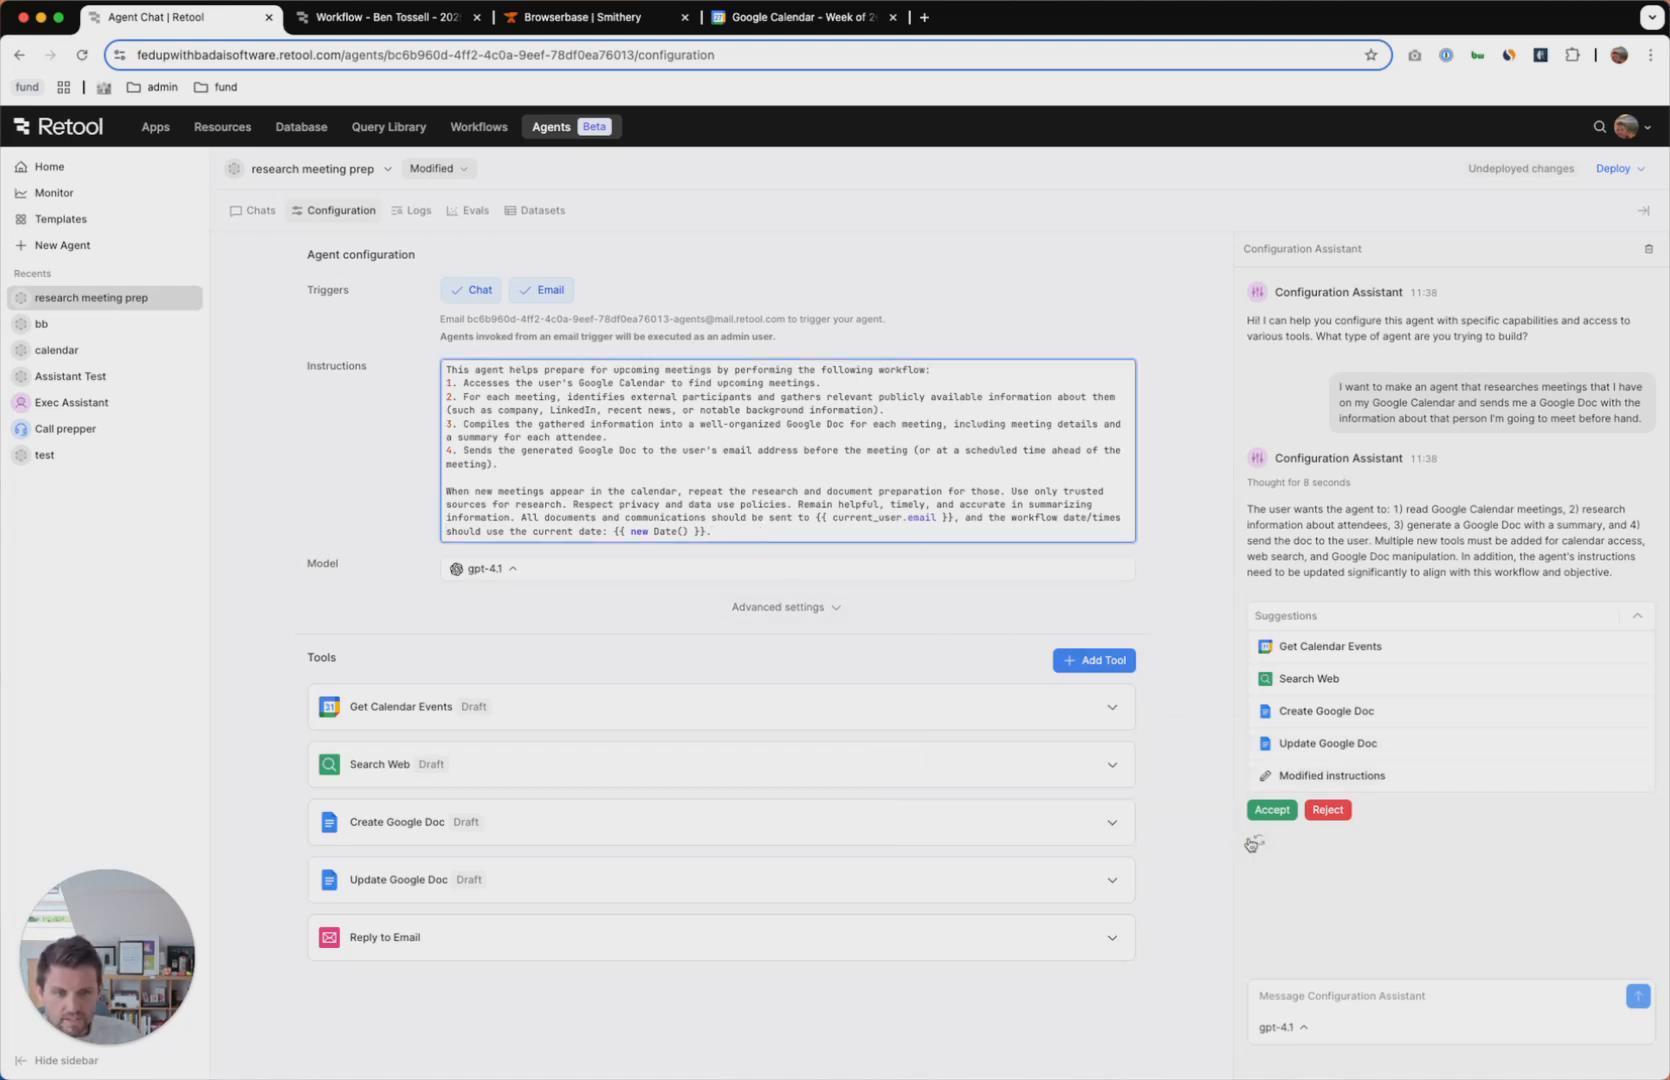
{"action": "left_click", "coordinate": [1272, 809]}
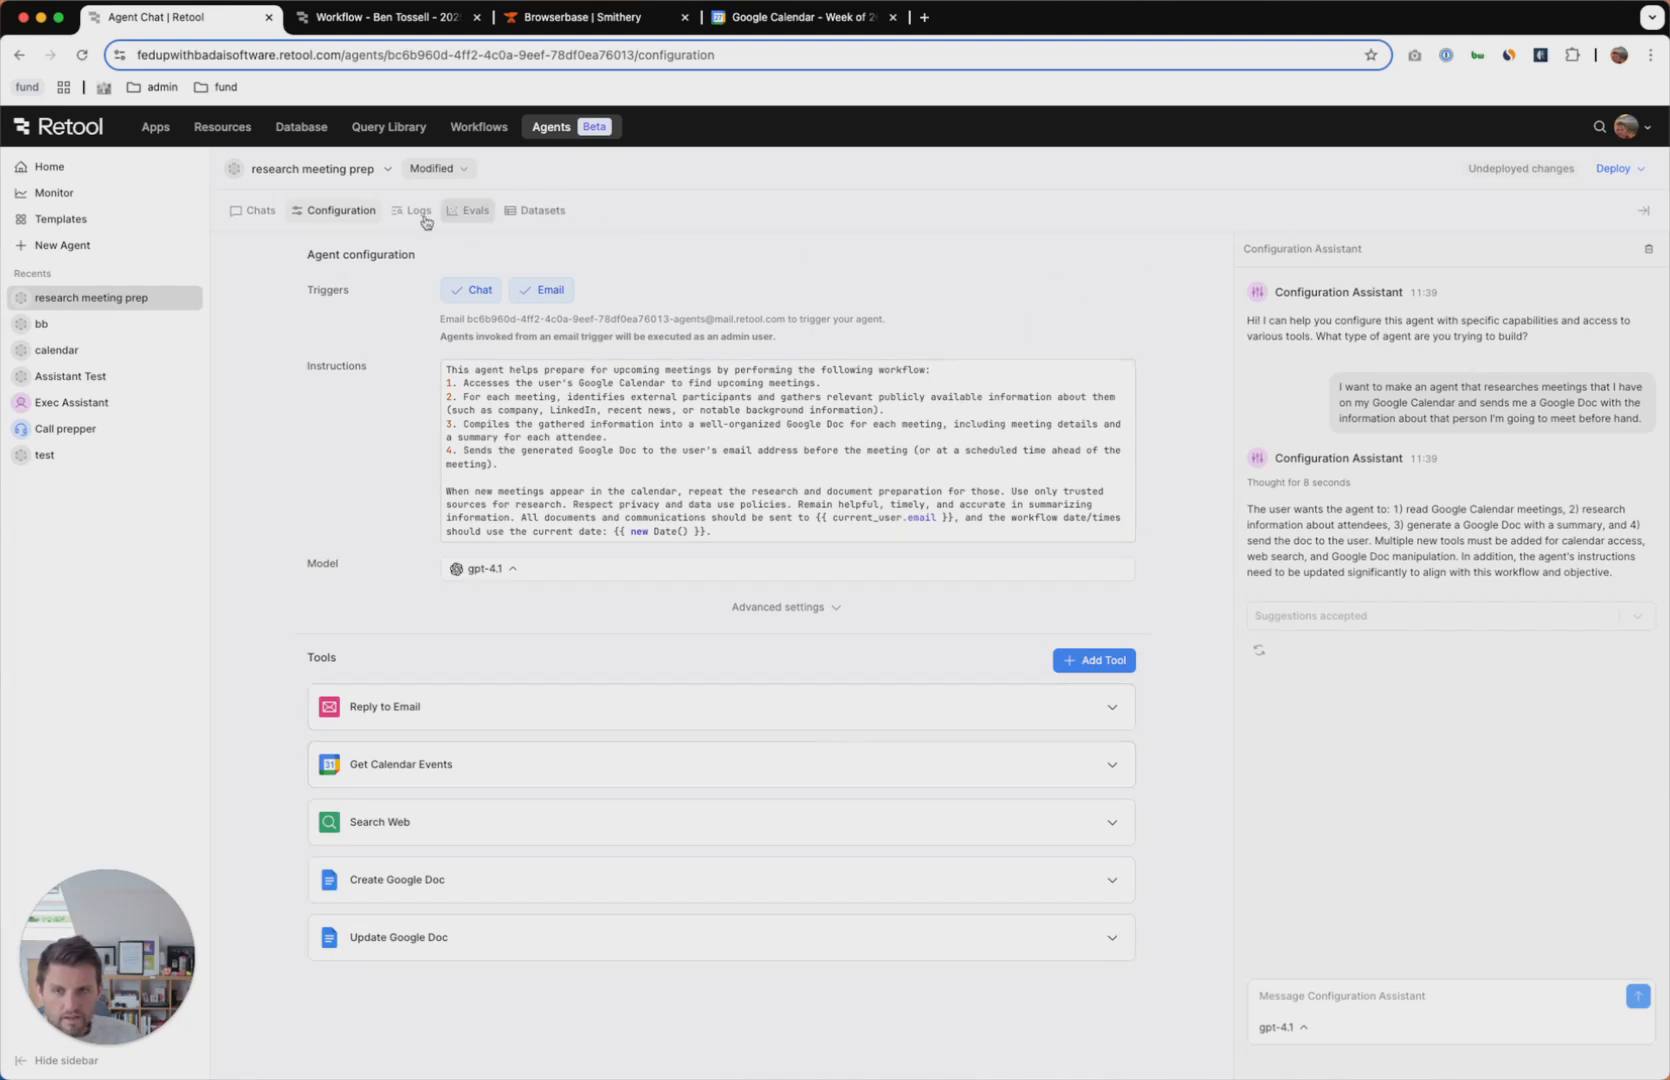
Ask the agent in its chat to "research my meeting later today and create a doc with info on who im meeting".
{"action": "left_click", "coordinate": [254, 211]}
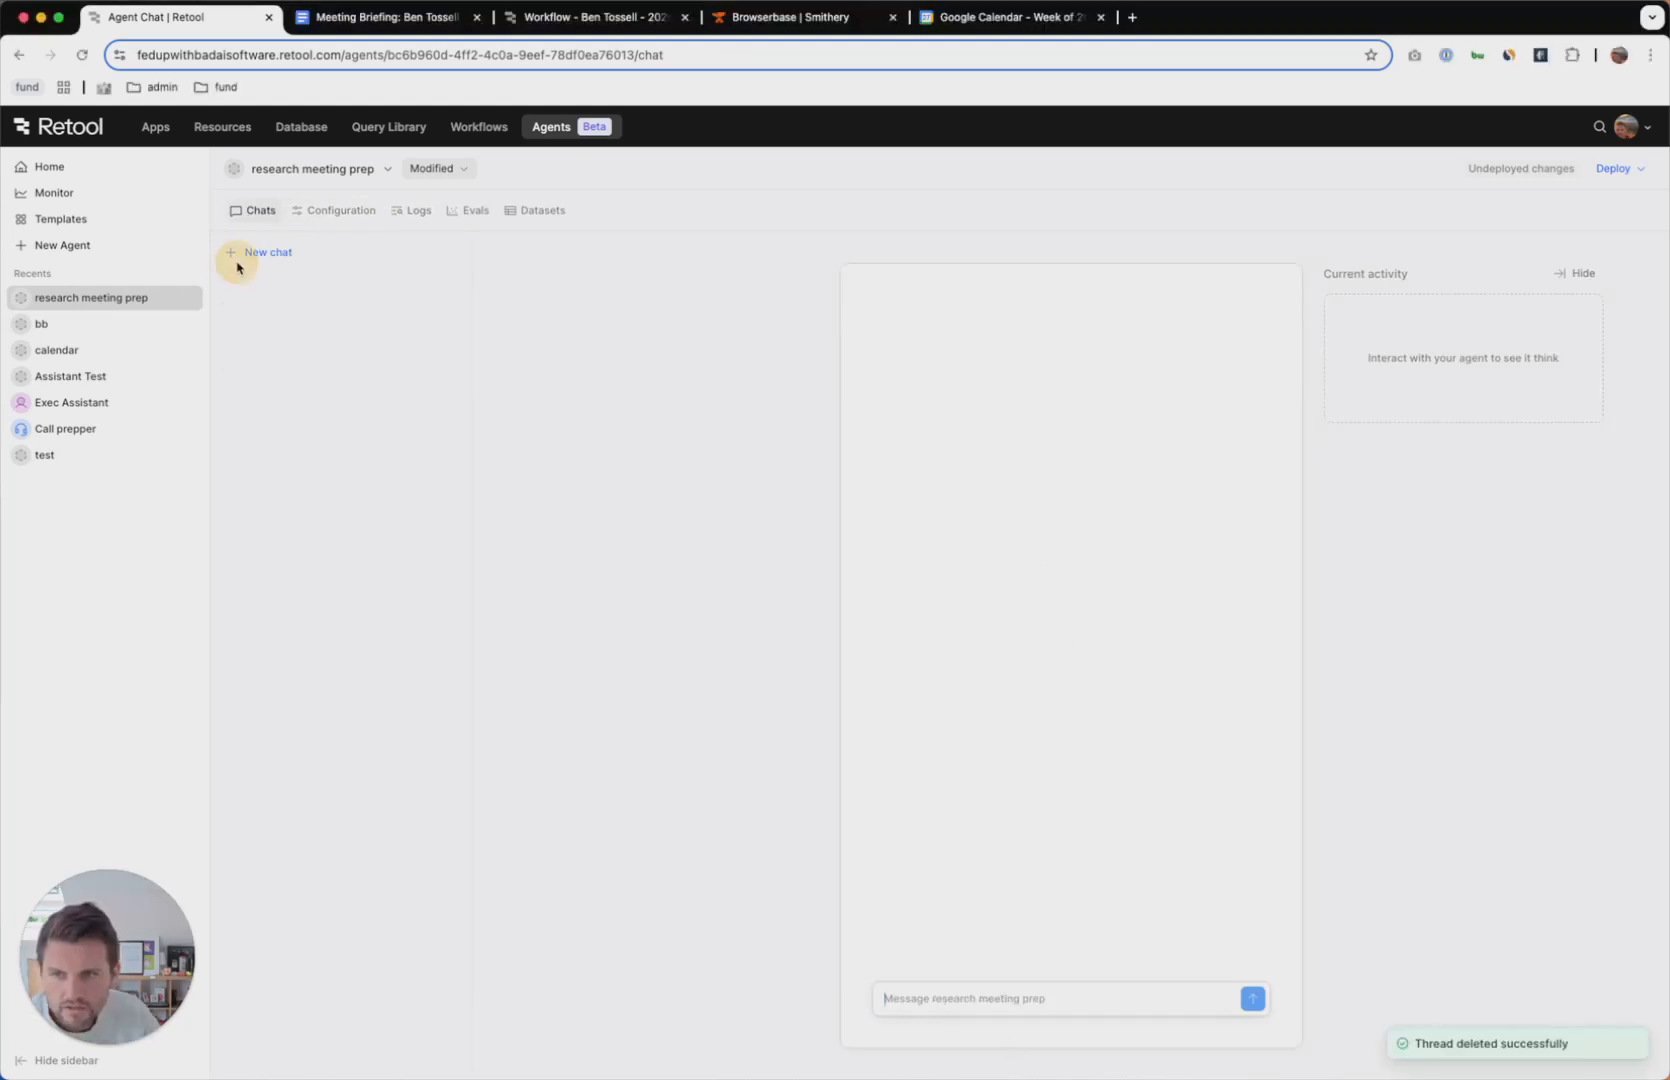
{"action": "left_click", "coordinate": [947, 998]}
{"action": "type", "text": "research my meeting later today and create a doc with info on who im meeting"}
{"action": "key", "text": "BackSpace"}
{"action": "type", "text": "\\"}
{"action": "key", "text": "Return"}
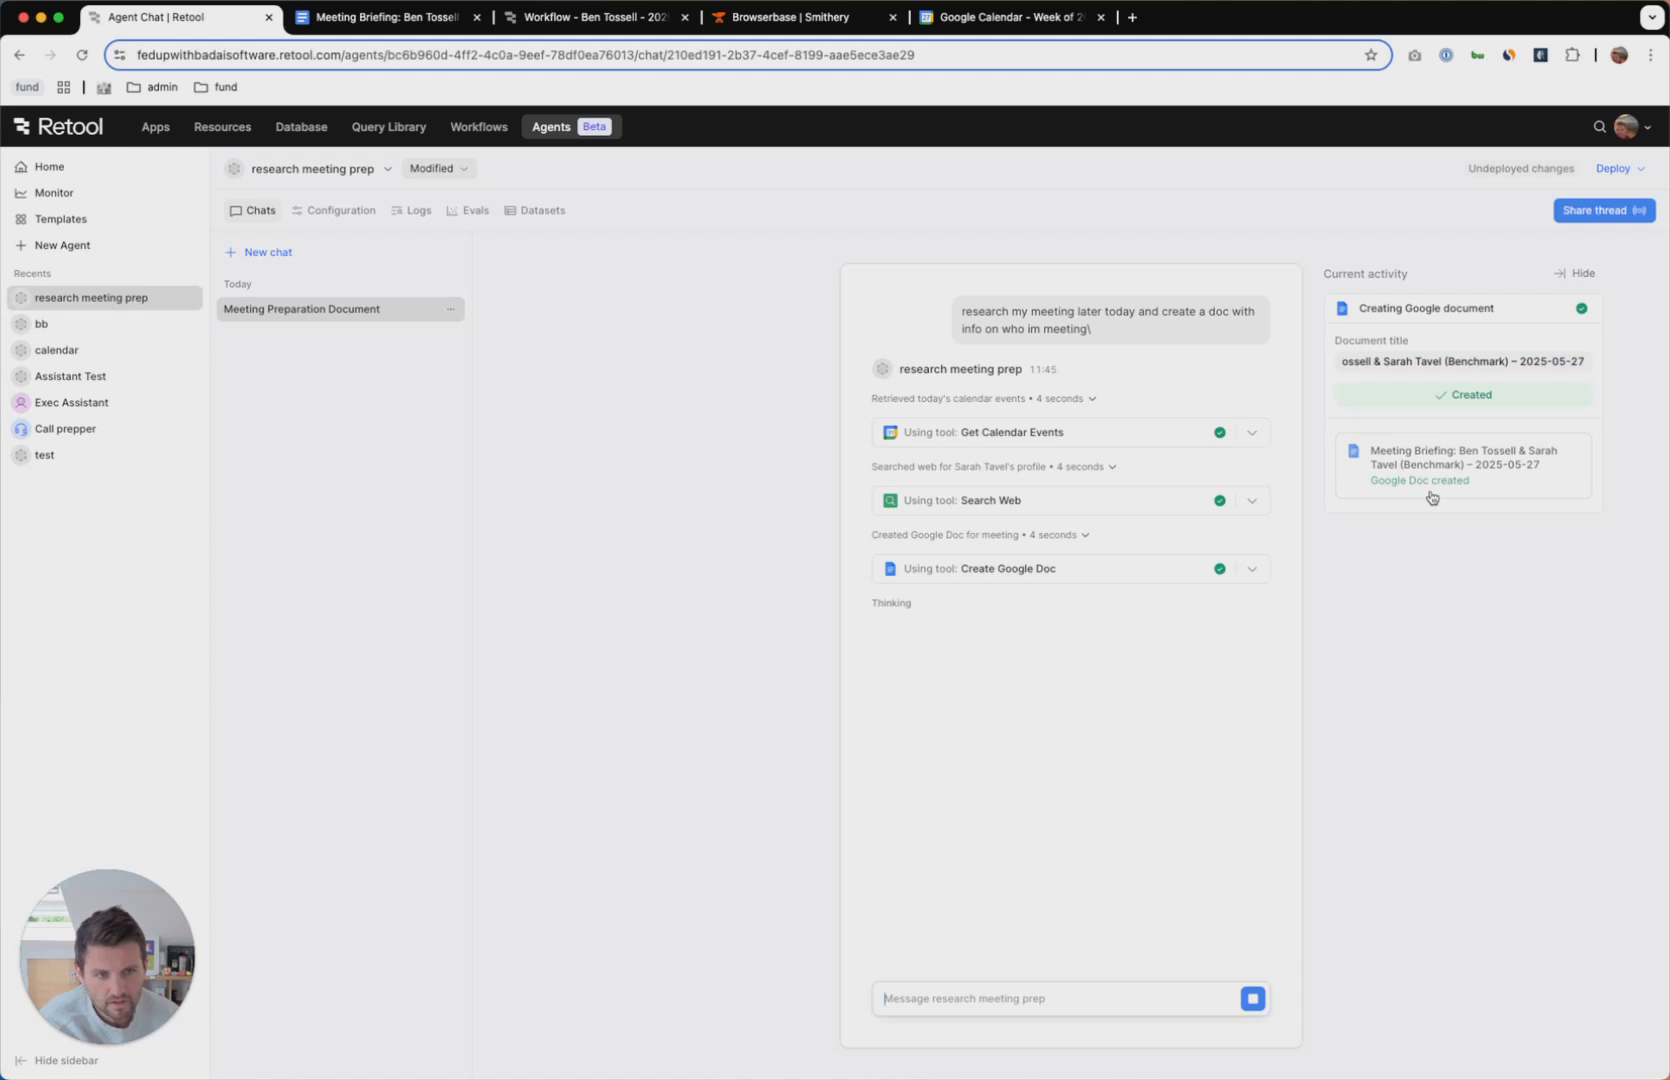
Open the generated briefing in Google Docs and read its meeting details, attendee summary and sources.
{"action": "left_click", "coordinate": [1431, 497]}
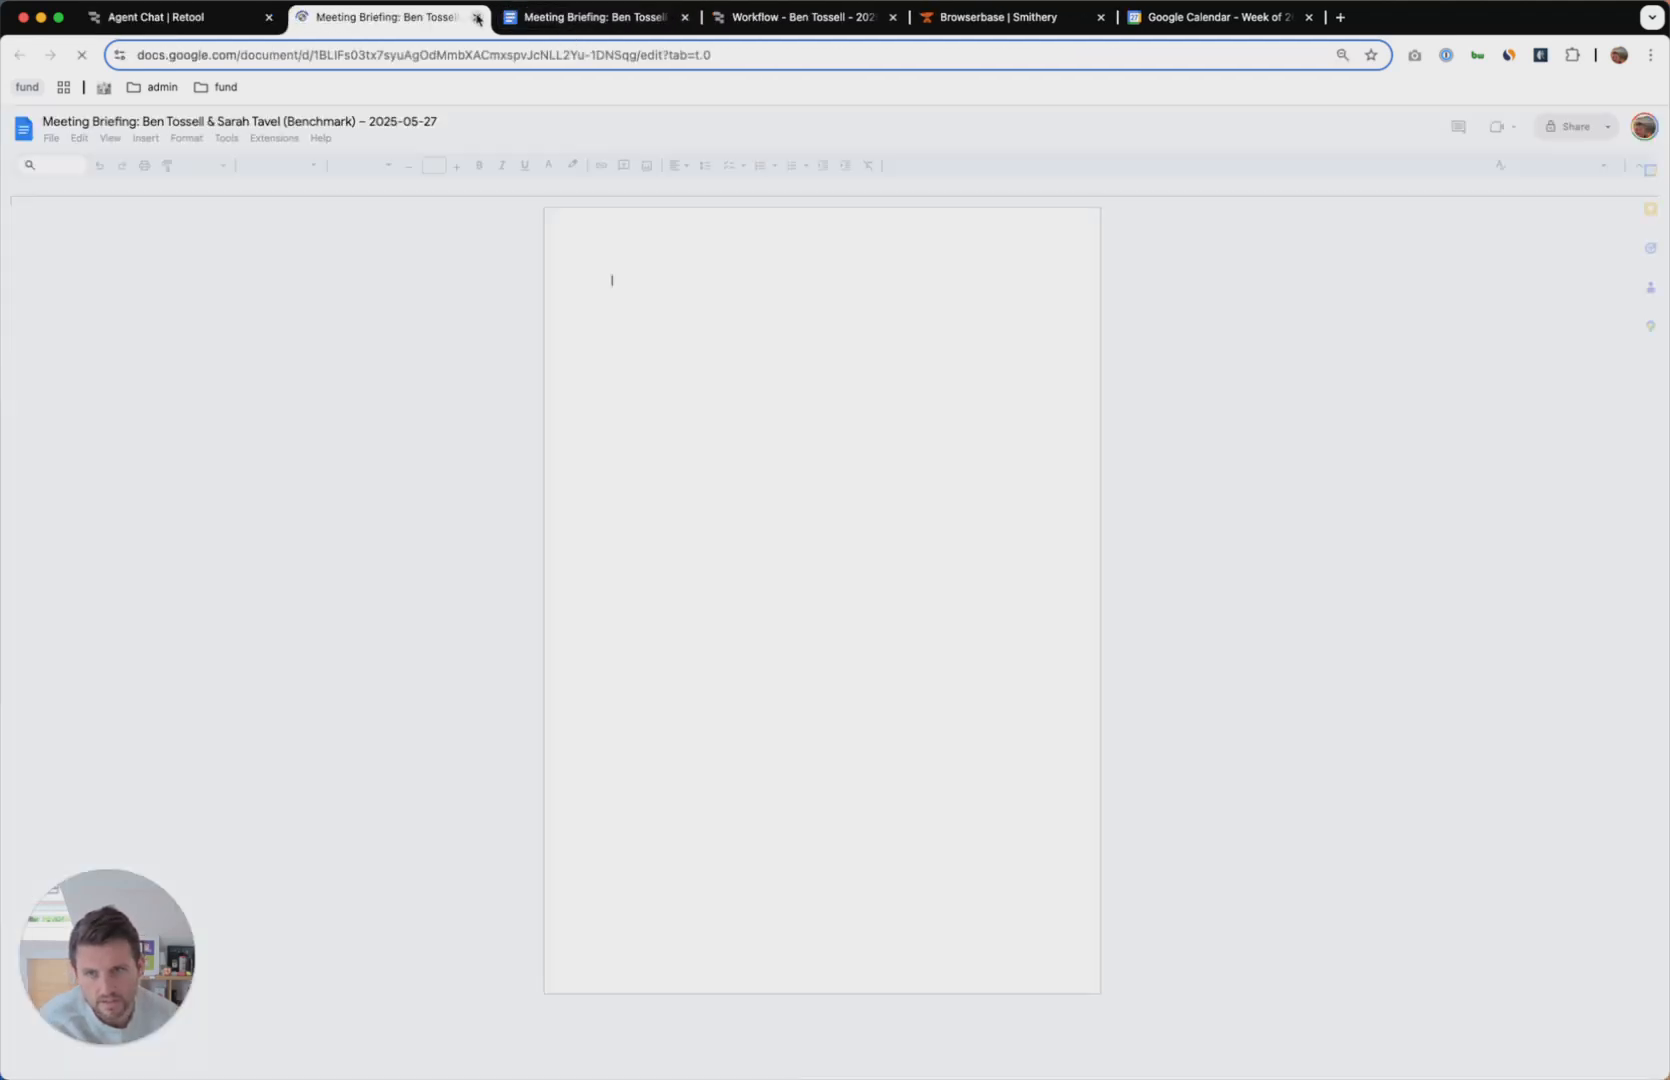
{"action": "left_click", "coordinate": [685, 17]}
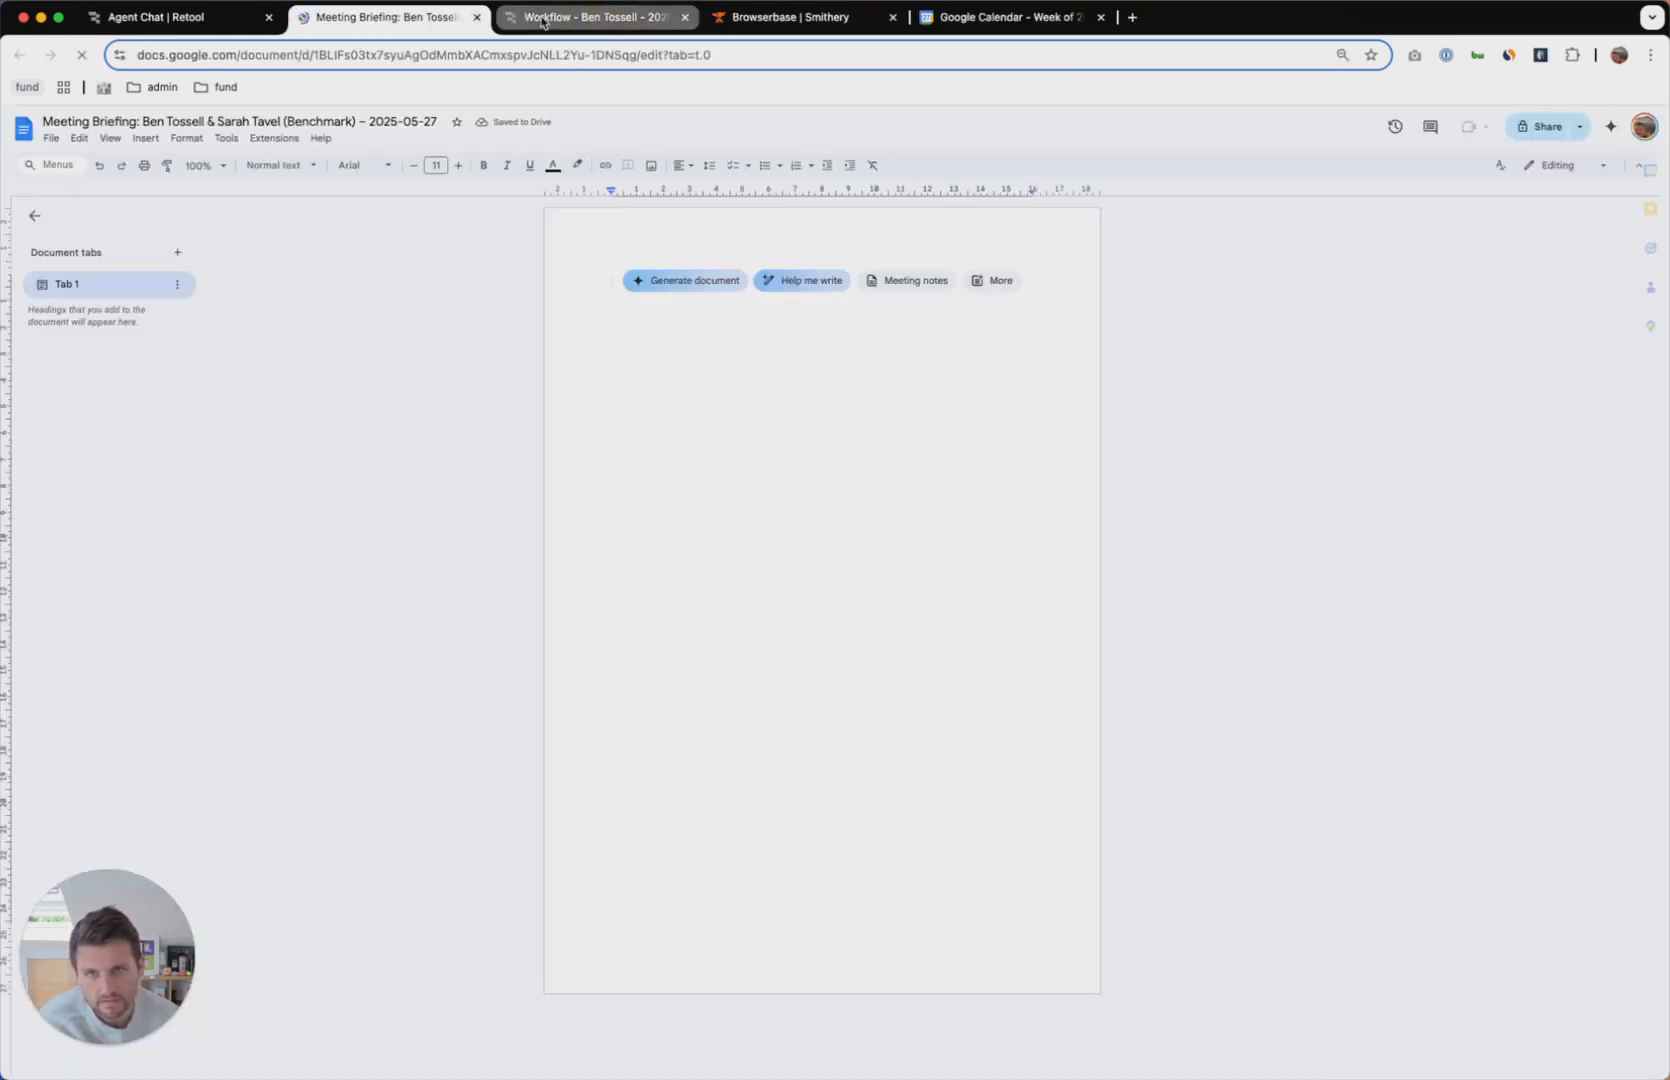
{"action": "left_click", "coordinate": [477, 17]}
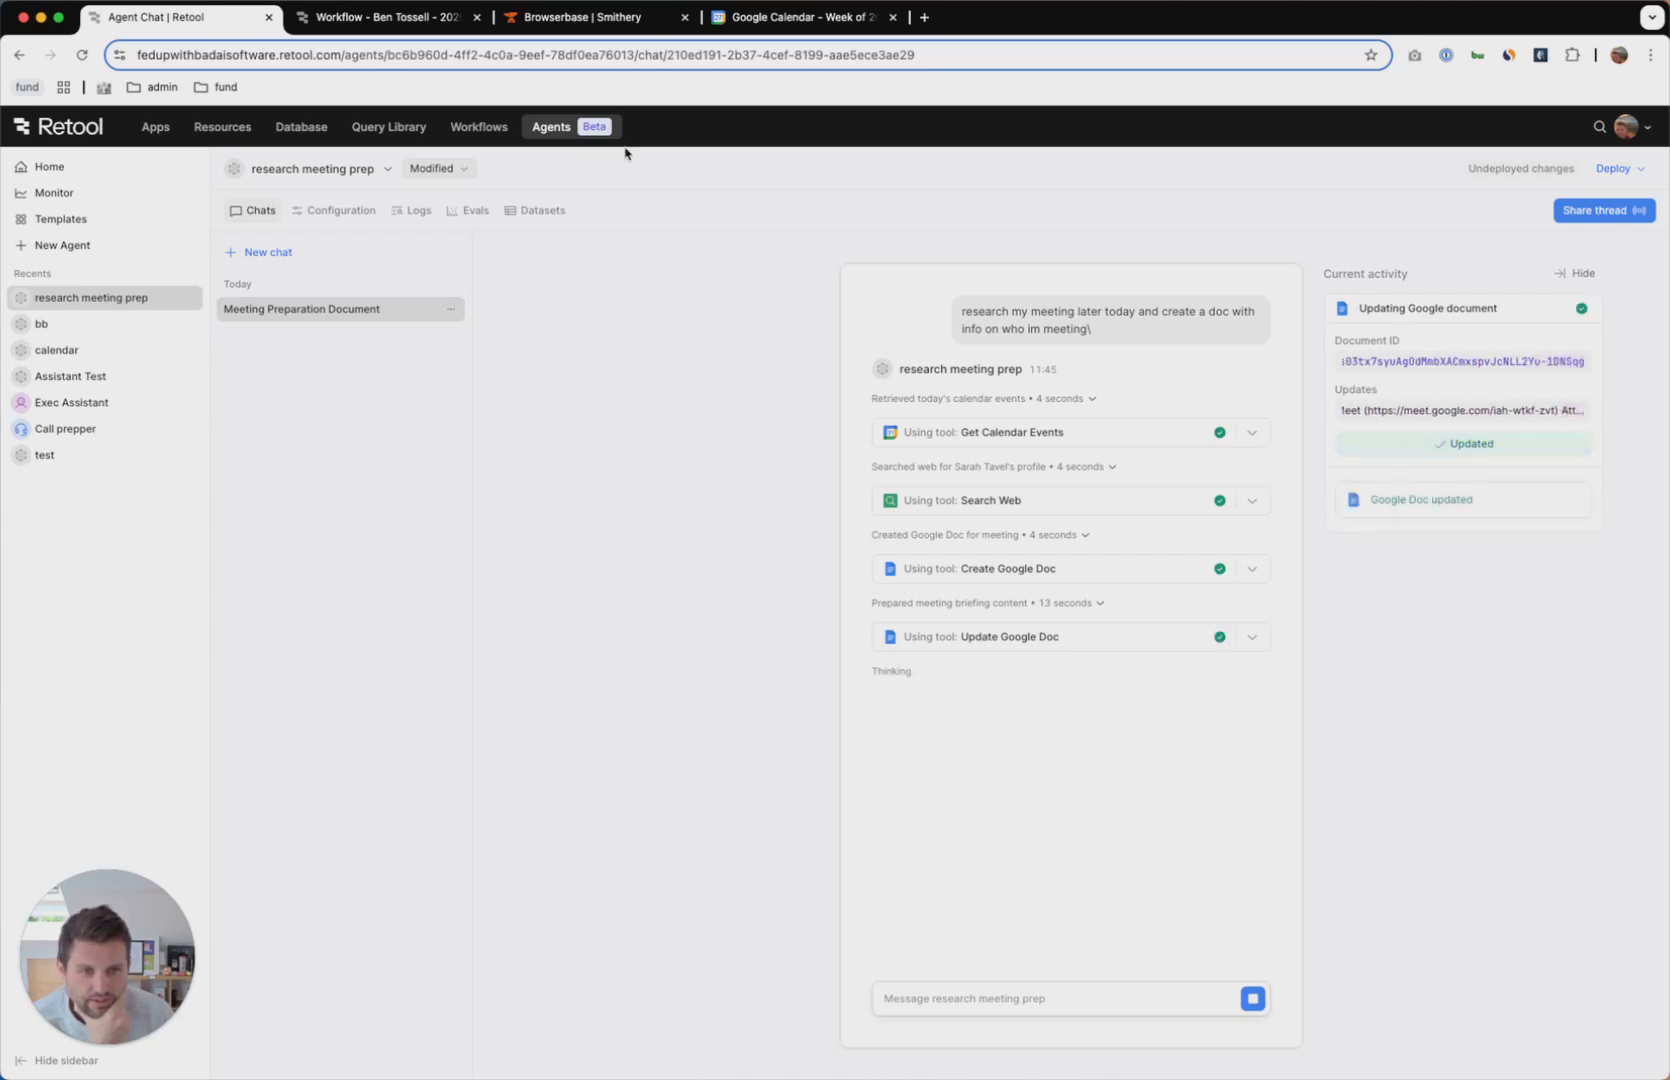
{"action": "left_click", "coordinate": [1405, 502]}
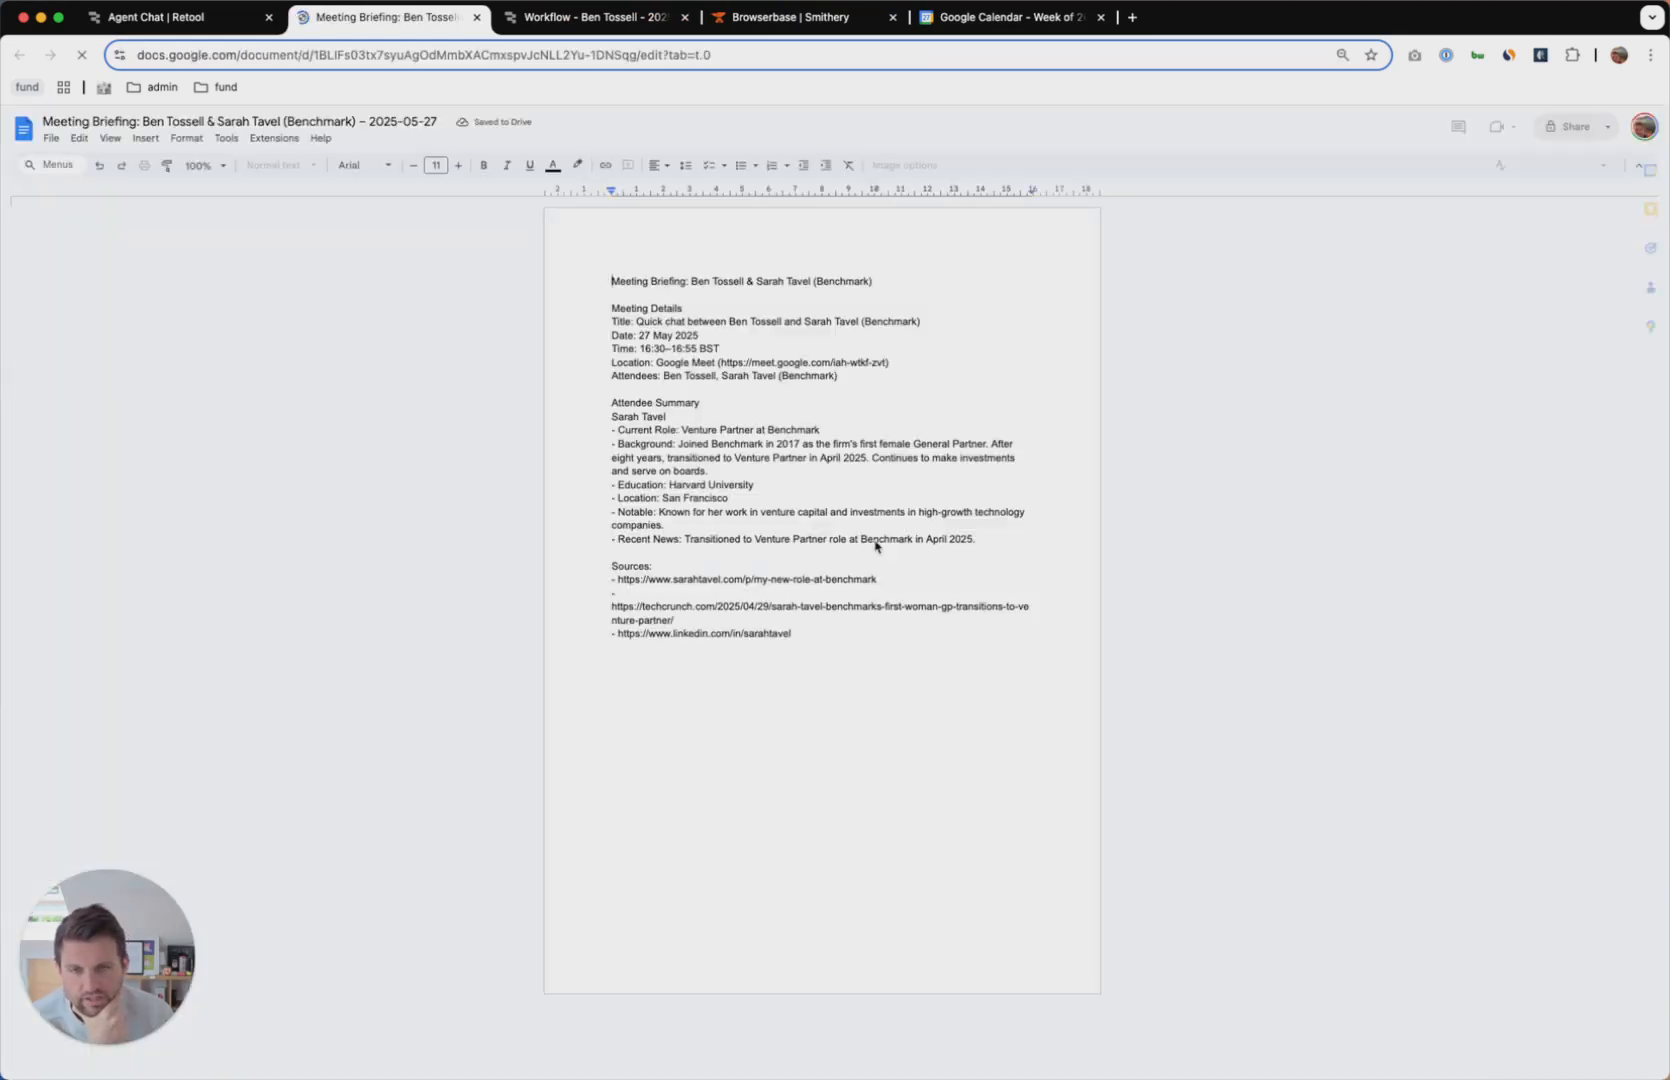
{"action": "left_click_drag", "start_coordinate": [891, 649], "coordinate": [548, 246]}
Return to the Retool agent chat and review its tool calls and final summary.
{"action": "left_click", "coordinate": [229, 29]}
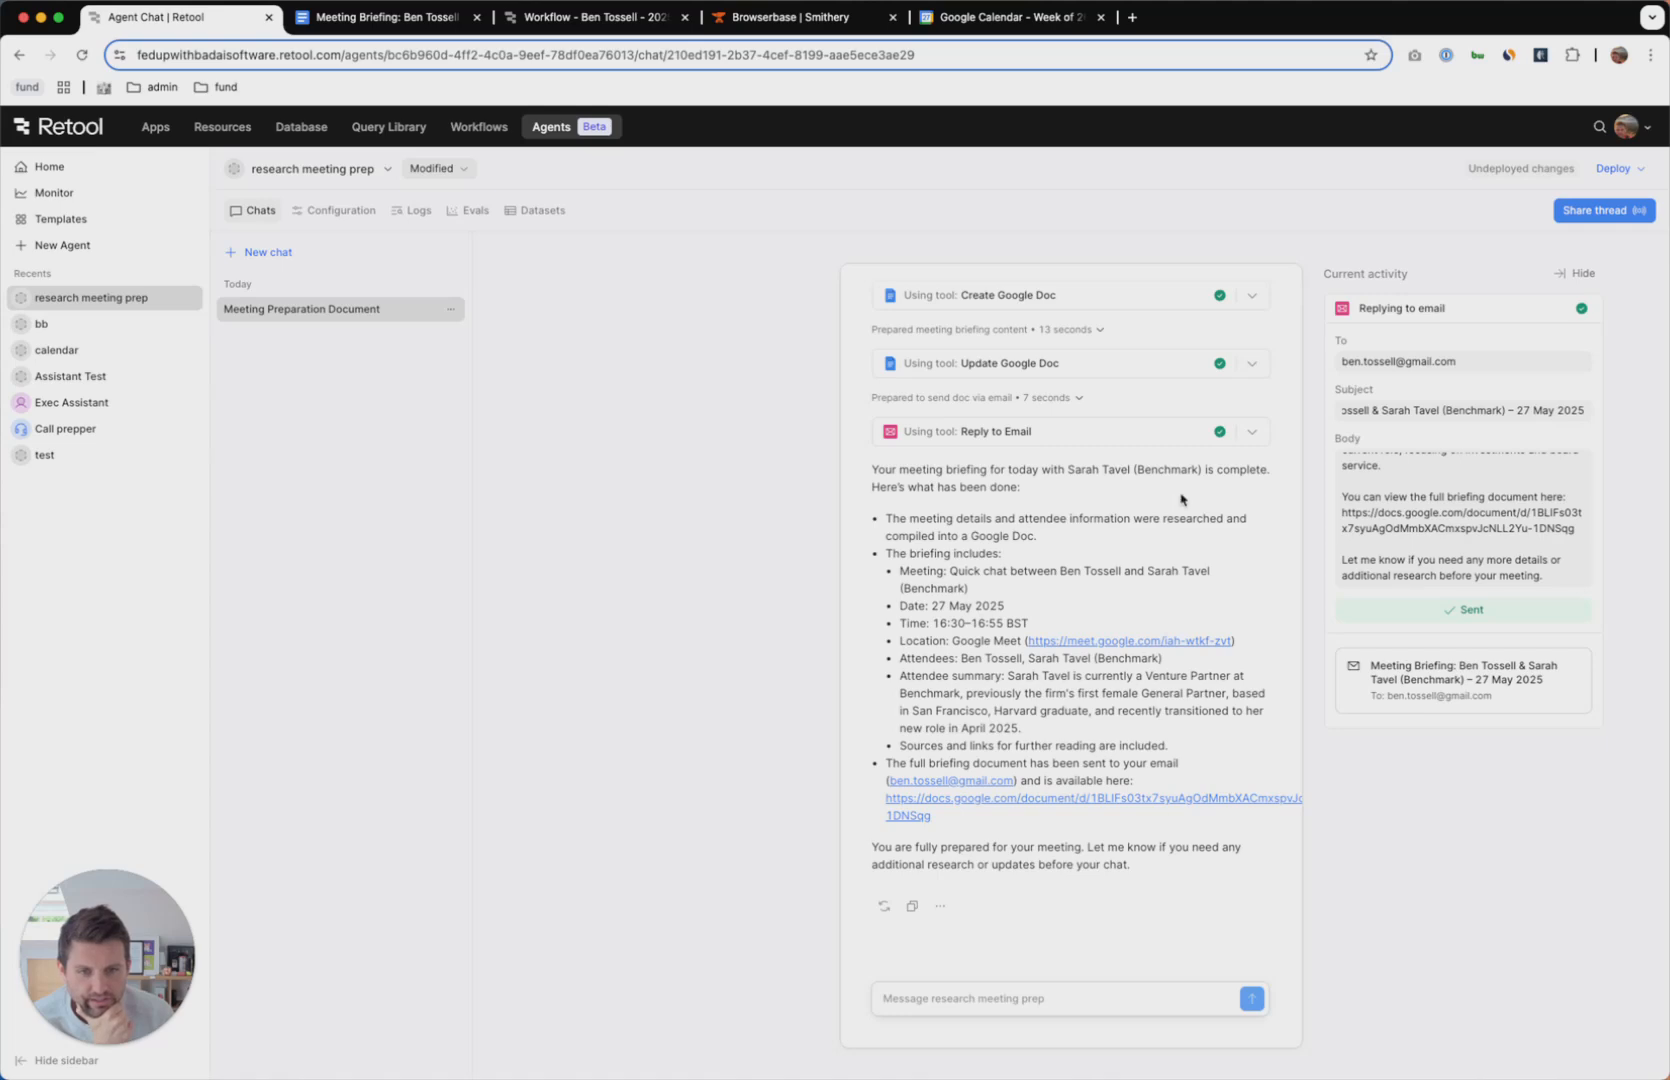
{"action": "scroll", "coordinate": [1122, 604], "scroll_direction": "up", "scroll_amount": 3}
{"action": "scroll", "coordinate": [1125, 610], "scroll_direction": "down", "scroll_amount": 3}
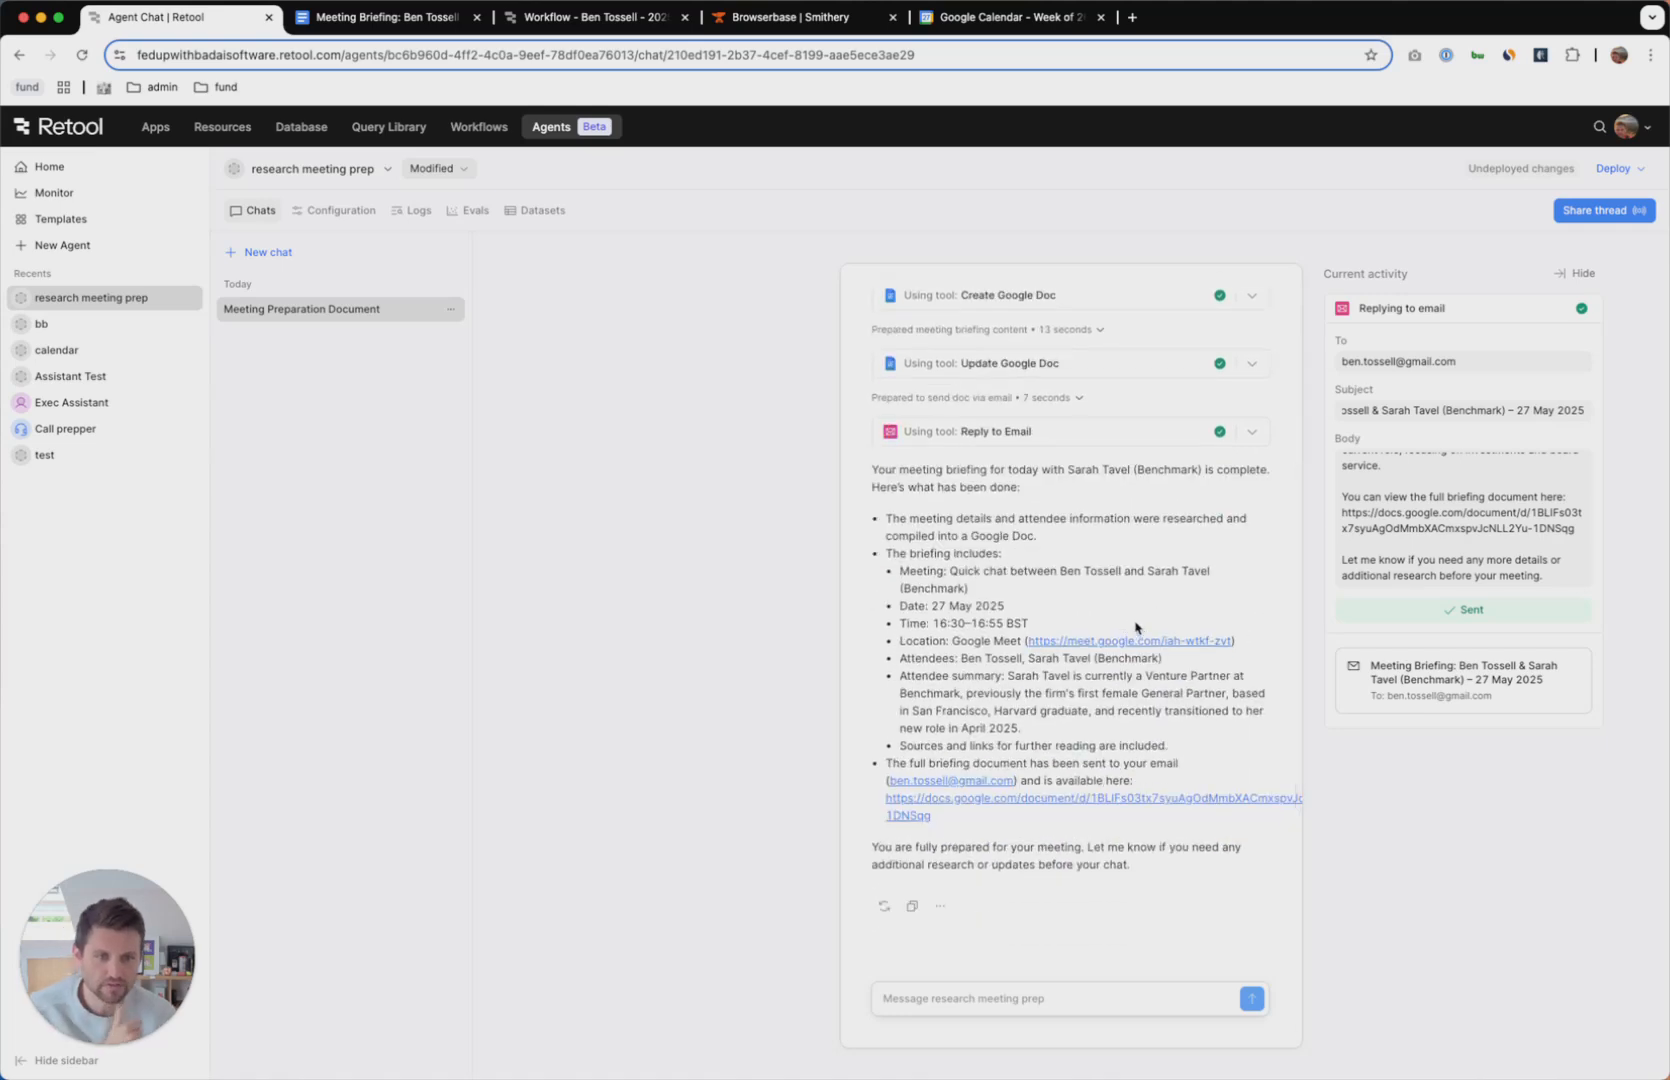
Open Gmail and check the meeting briefing email from the agent, including its linked Google Doc.
{"action": "key", "text": "super+t"}
{"action": "type", "text": "gm"}
{"action": "key", "text": "Return"}
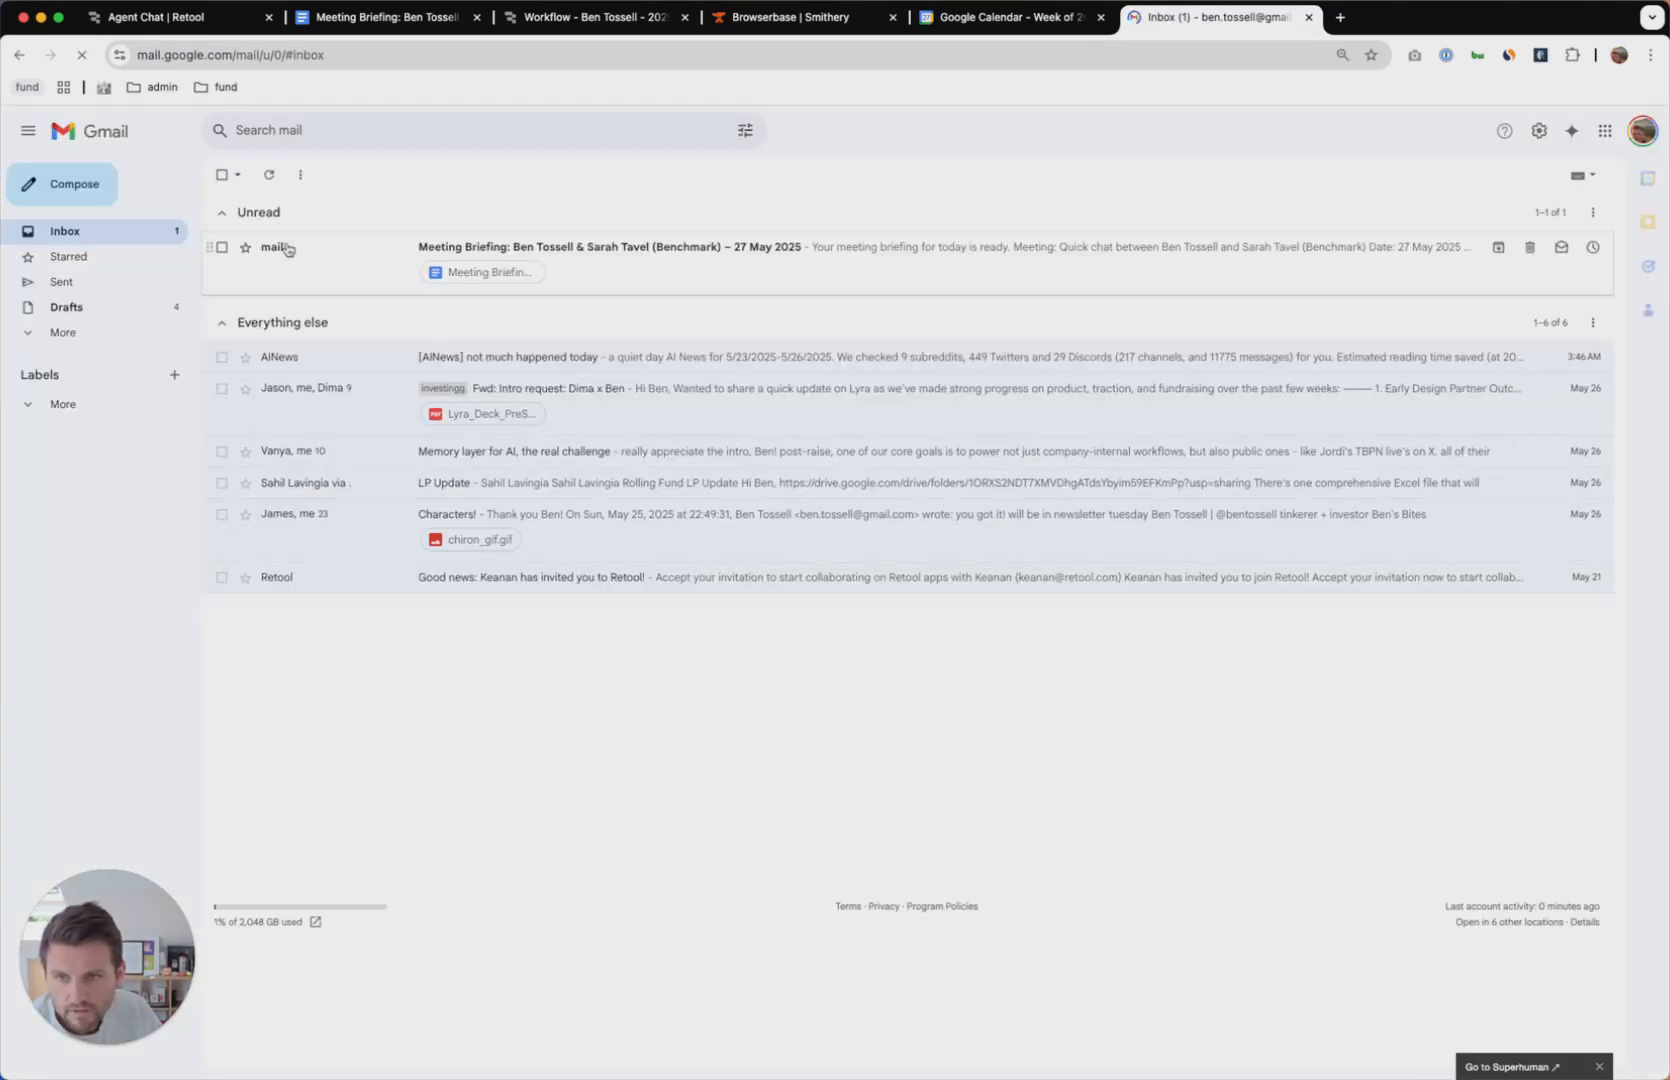
{"action": "left_click", "coordinate": [320, 247]}
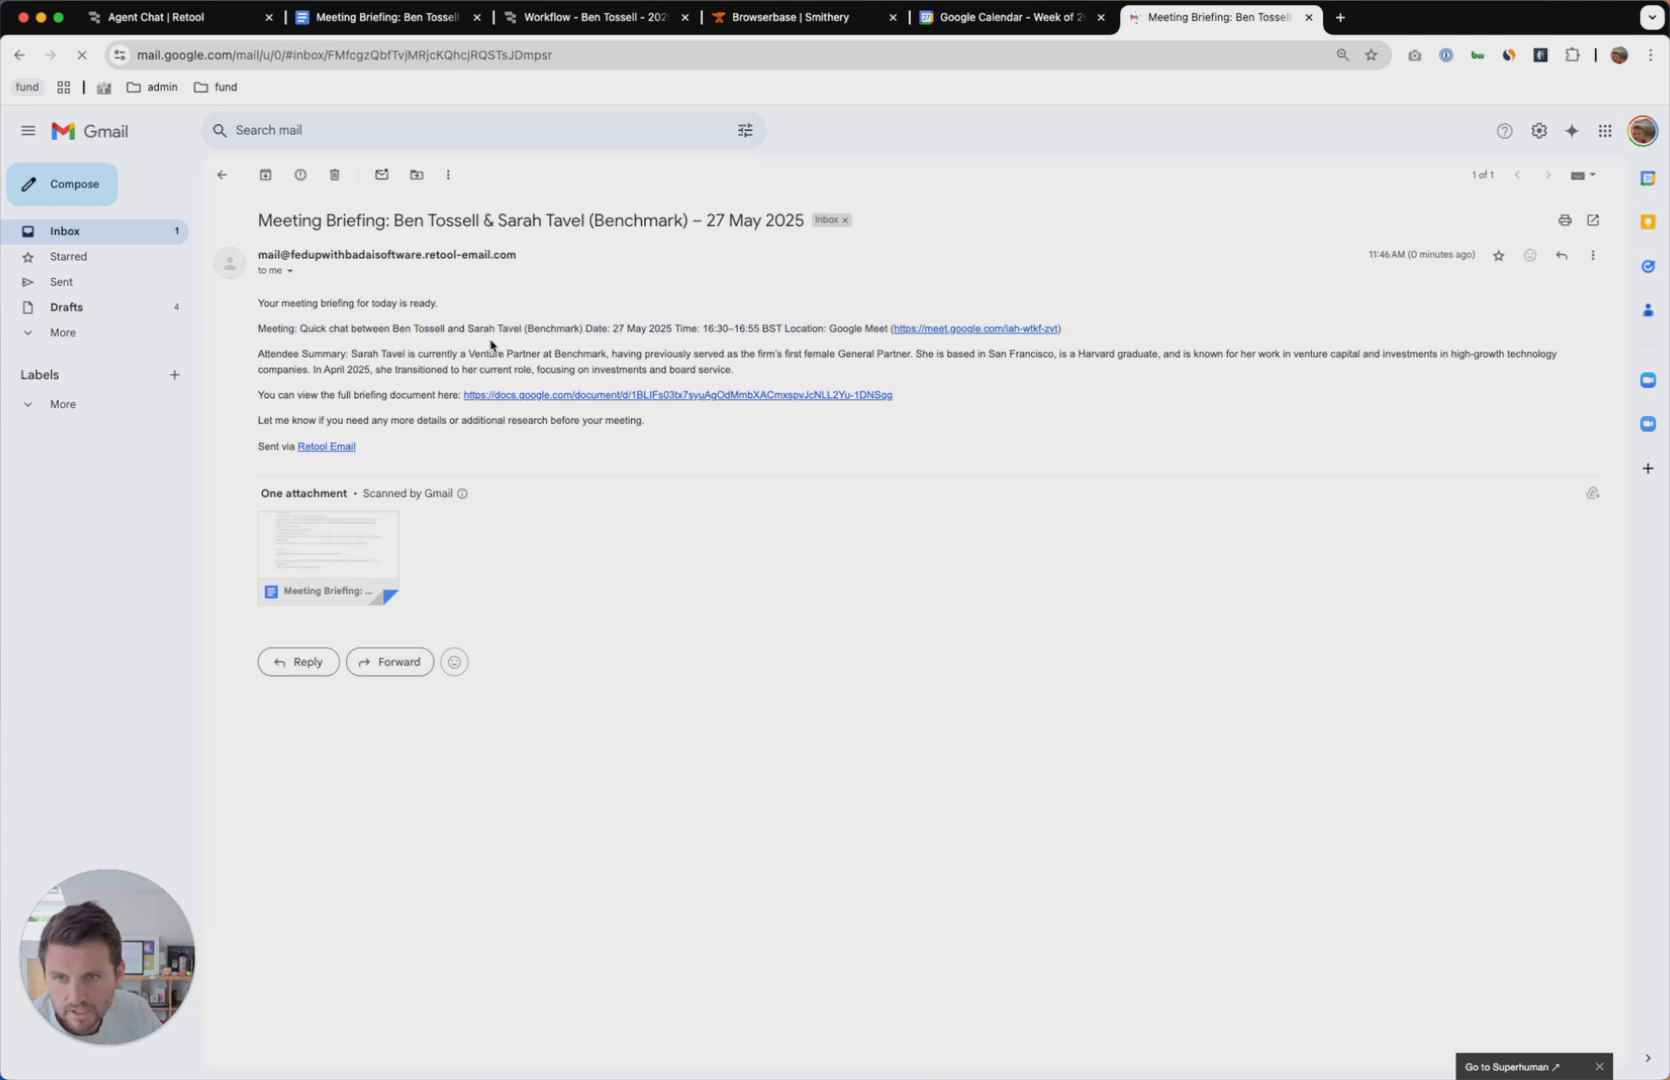
{"action": "left_click_drag", "start_coordinate": [741, 423], "coordinate": [256, 303]}
{"action": "left_click", "coordinate": [256, 303]}
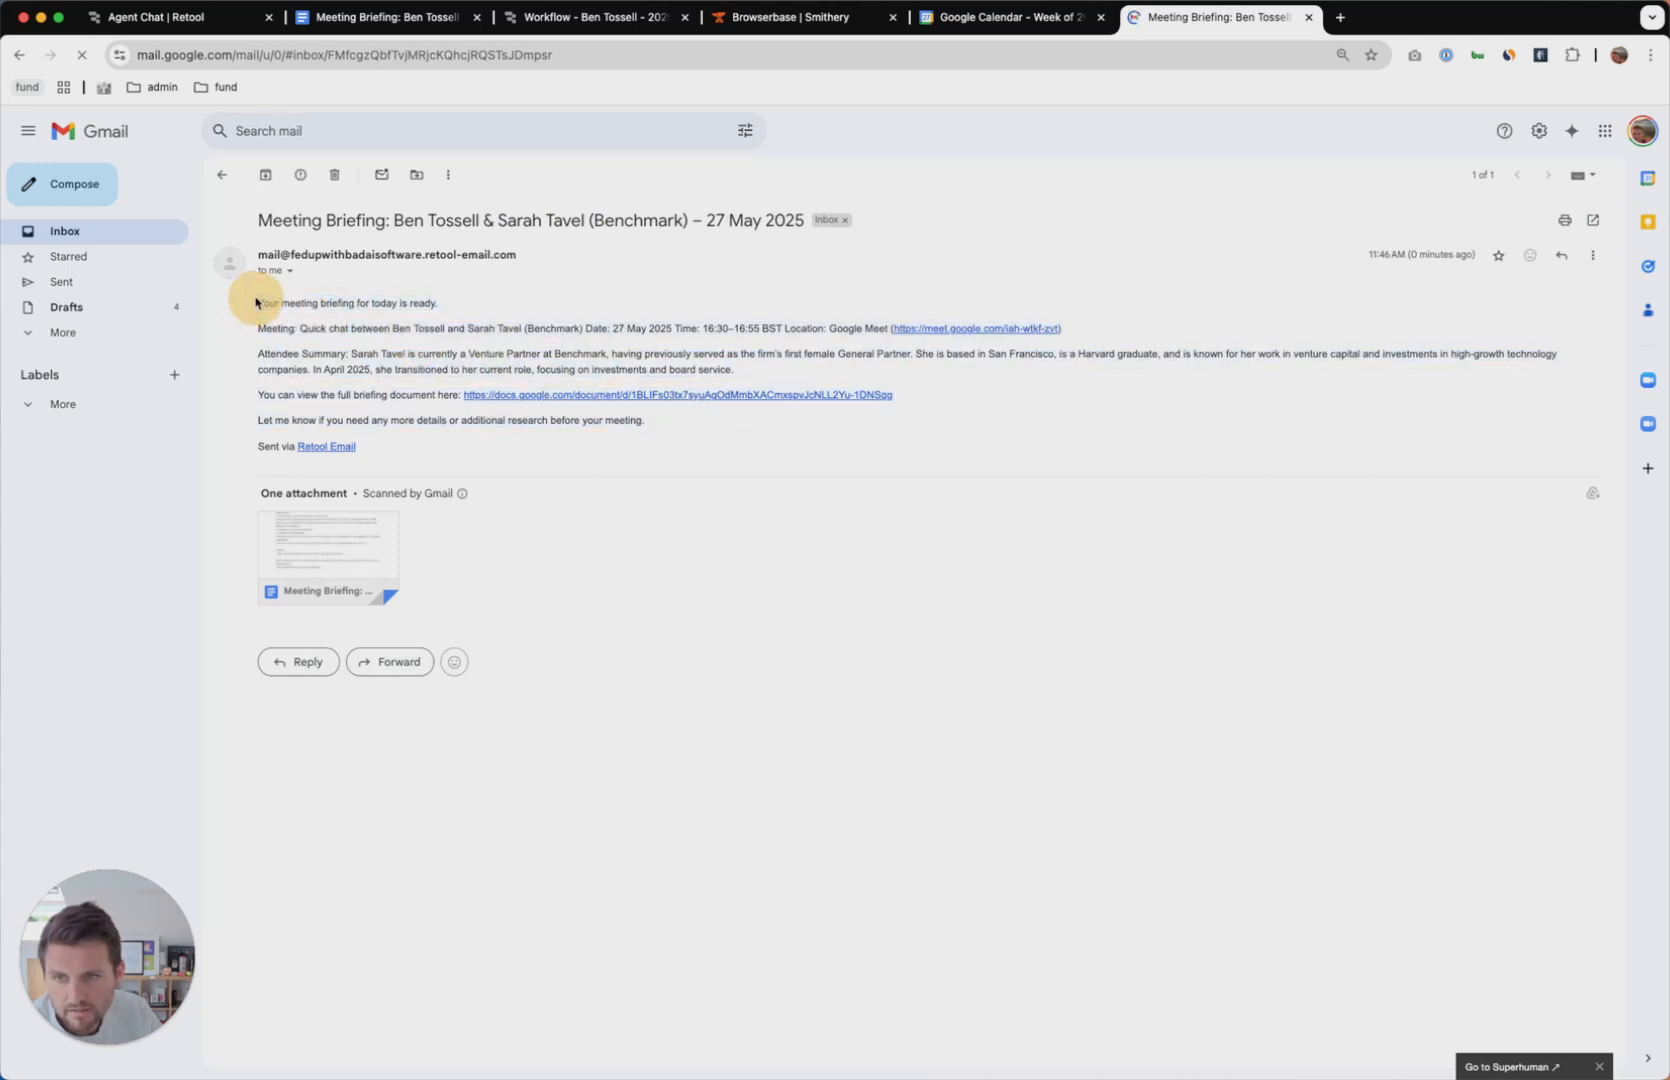
{"action": "left_click", "coordinate": [641, 395]}
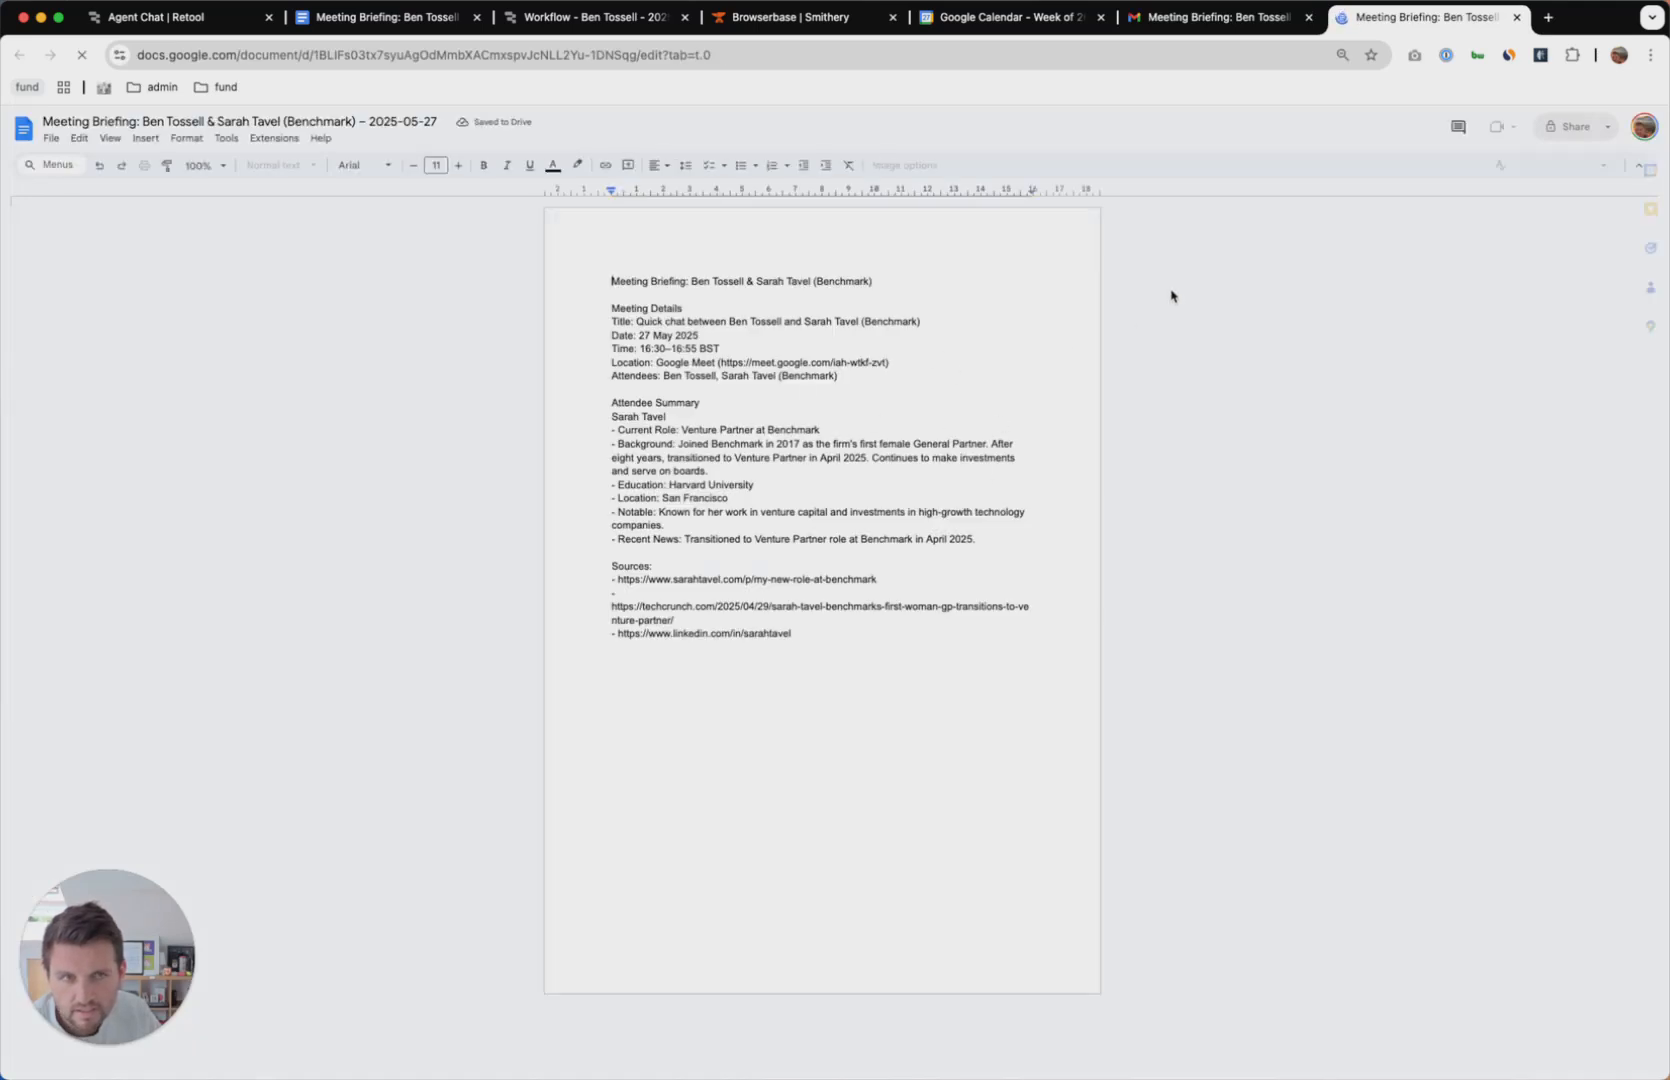
{"action": "left_click", "coordinate": [1516, 17]}
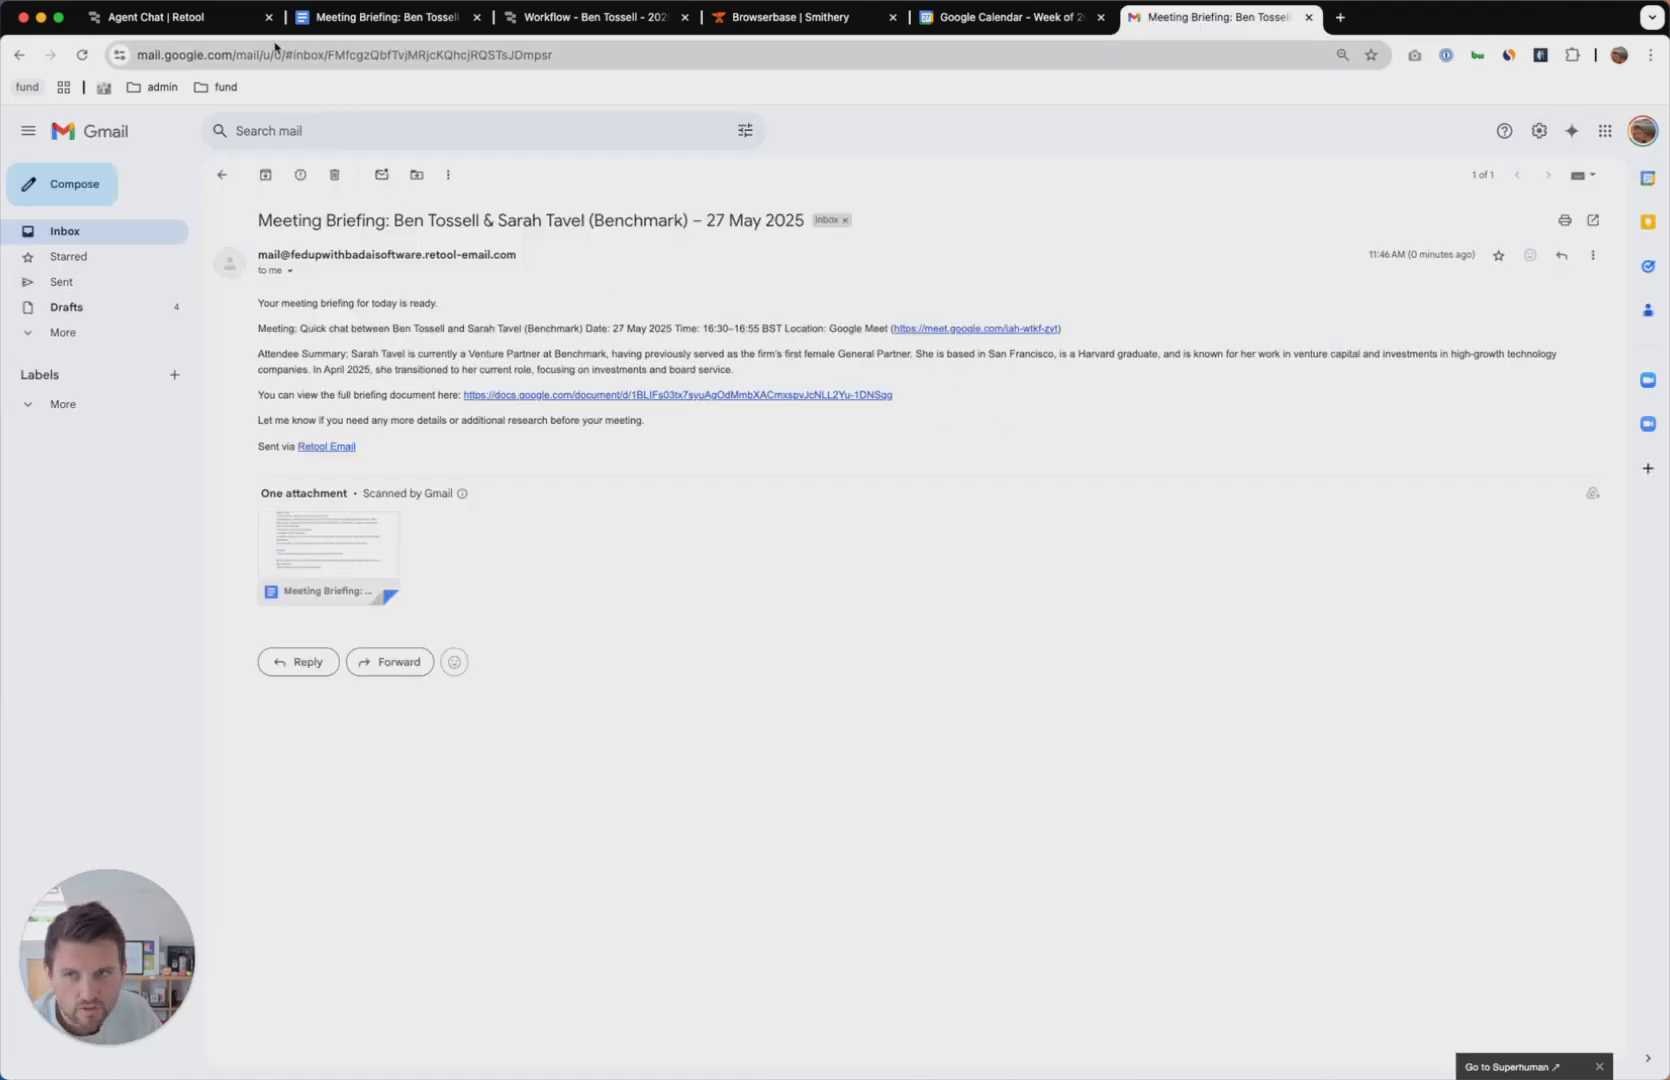
Switch back to the Retool agent and examine its run logs, including the details of the final output entry.
{"action": "left_click", "coordinate": [212, 19]}
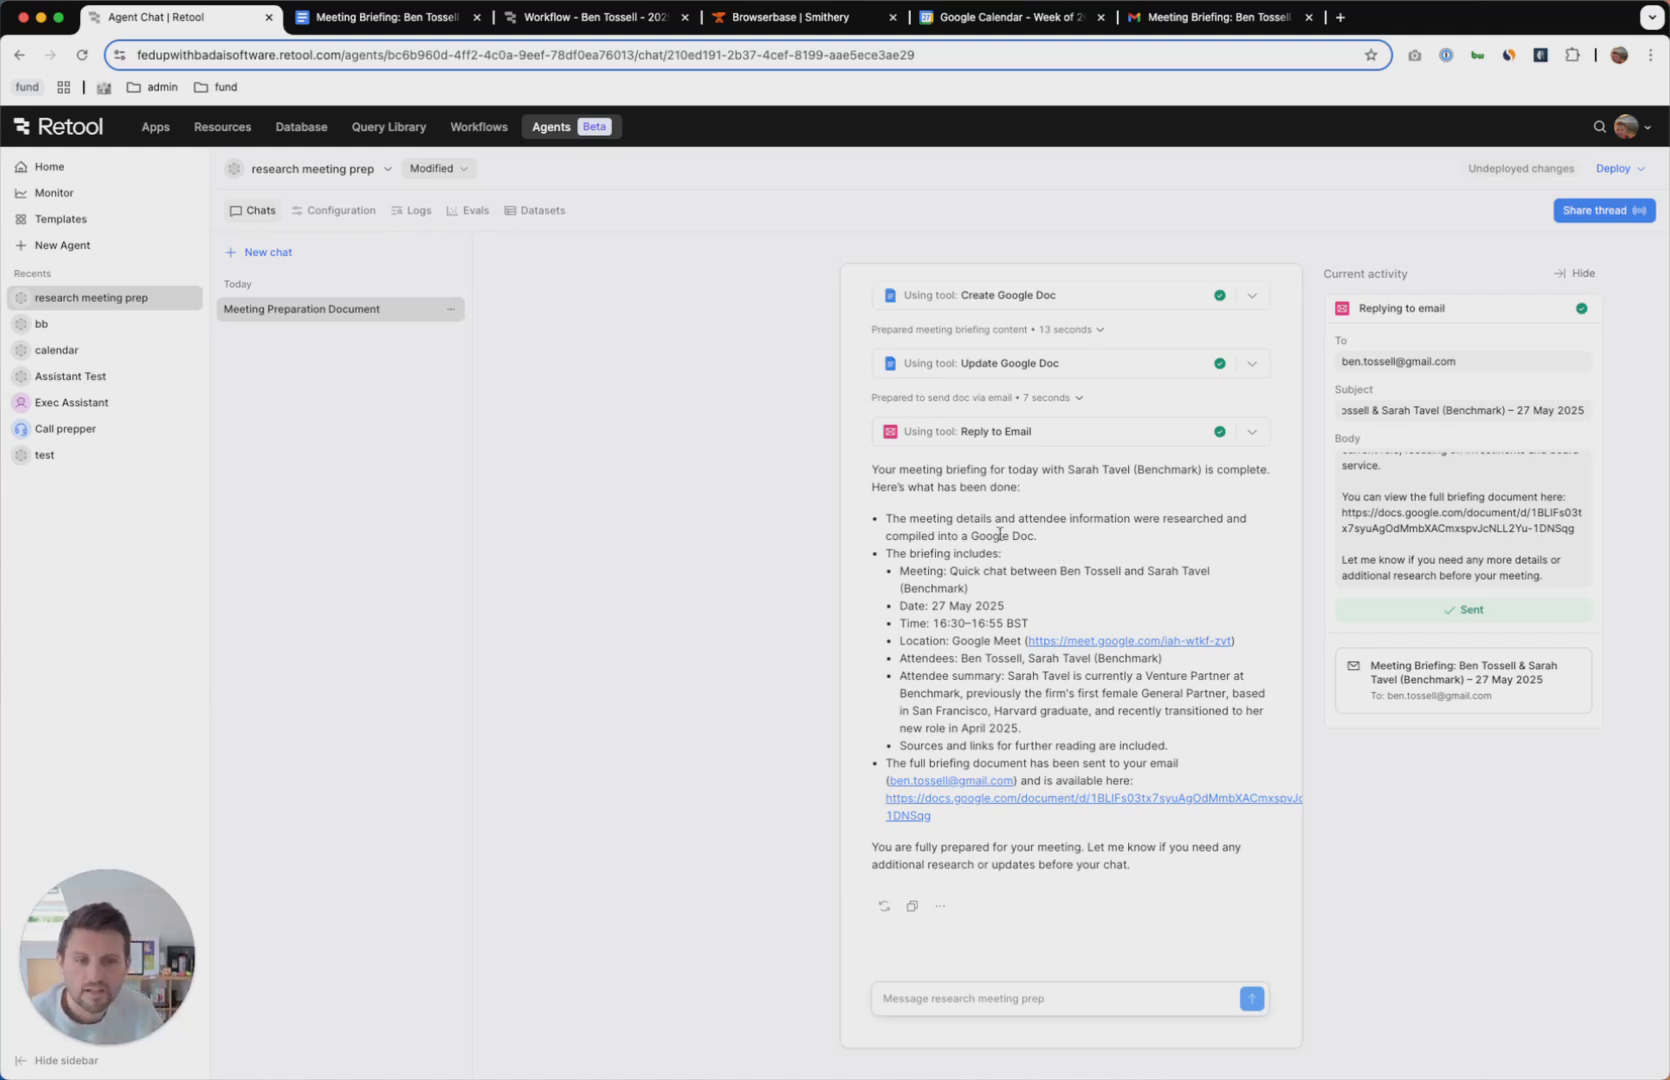
{"action": "scroll", "coordinate": [1022, 540], "scroll_direction": "up", "scroll_amount": 4}
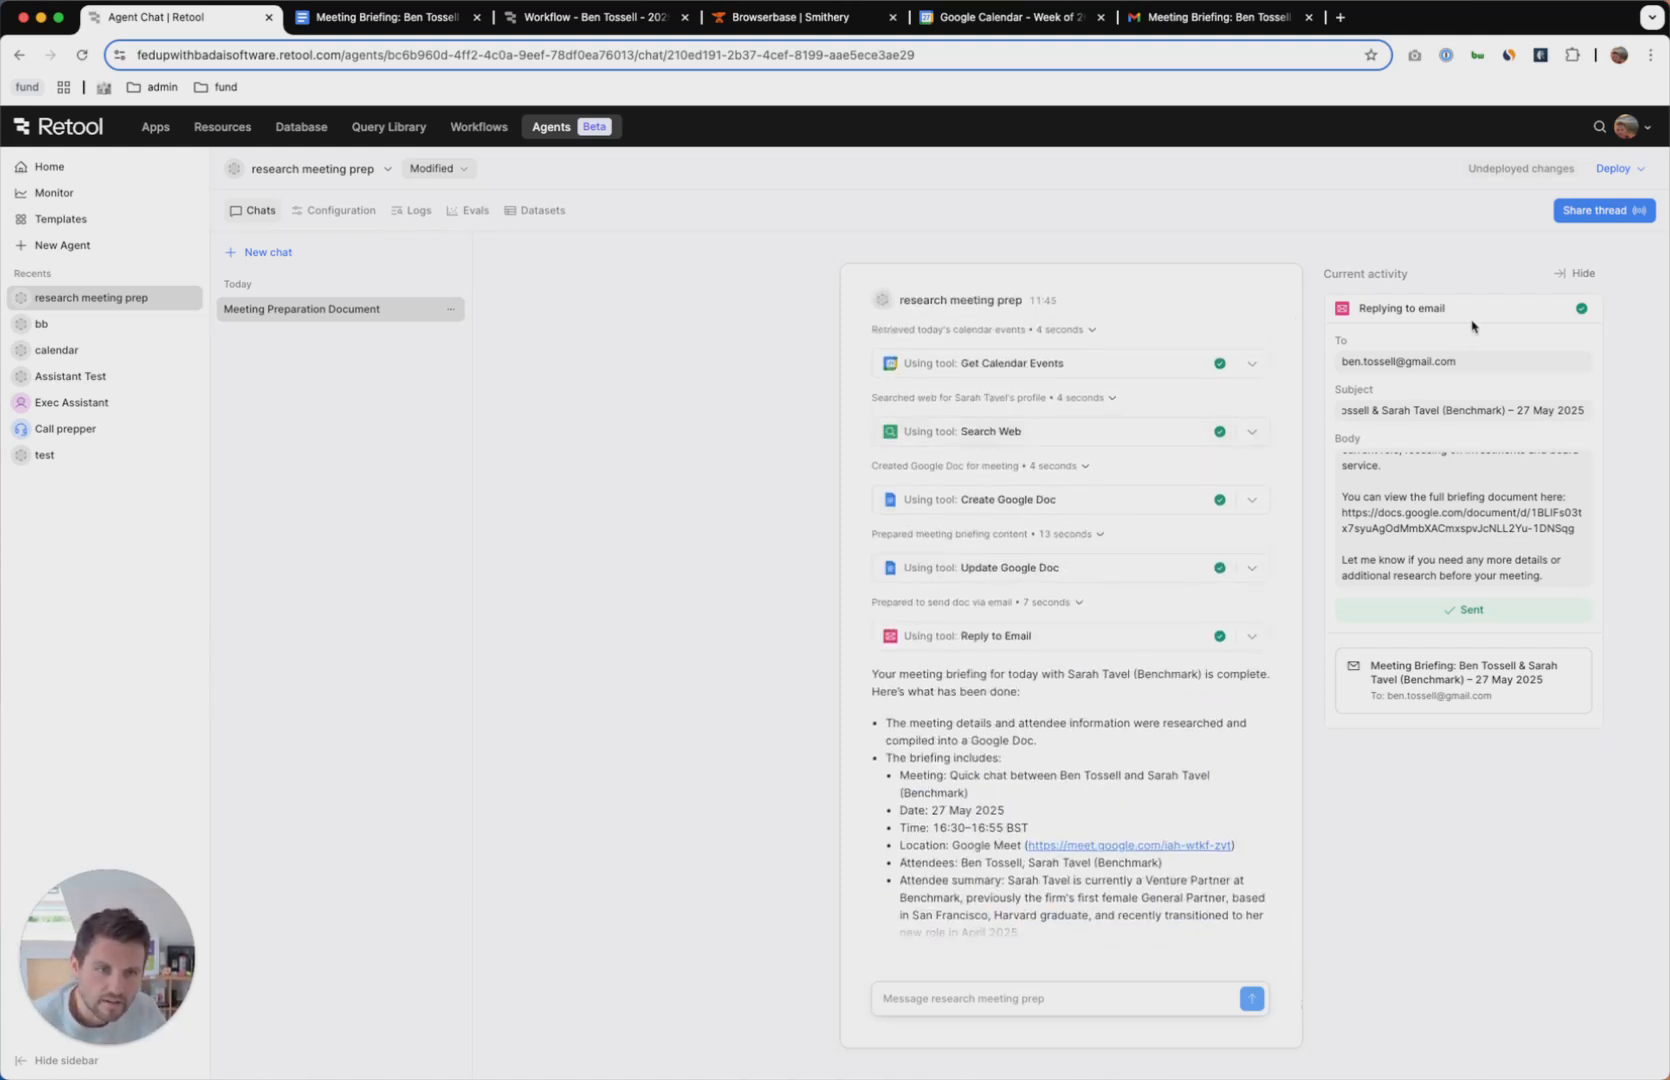
{"action": "left_click", "coordinate": [412, 211]}
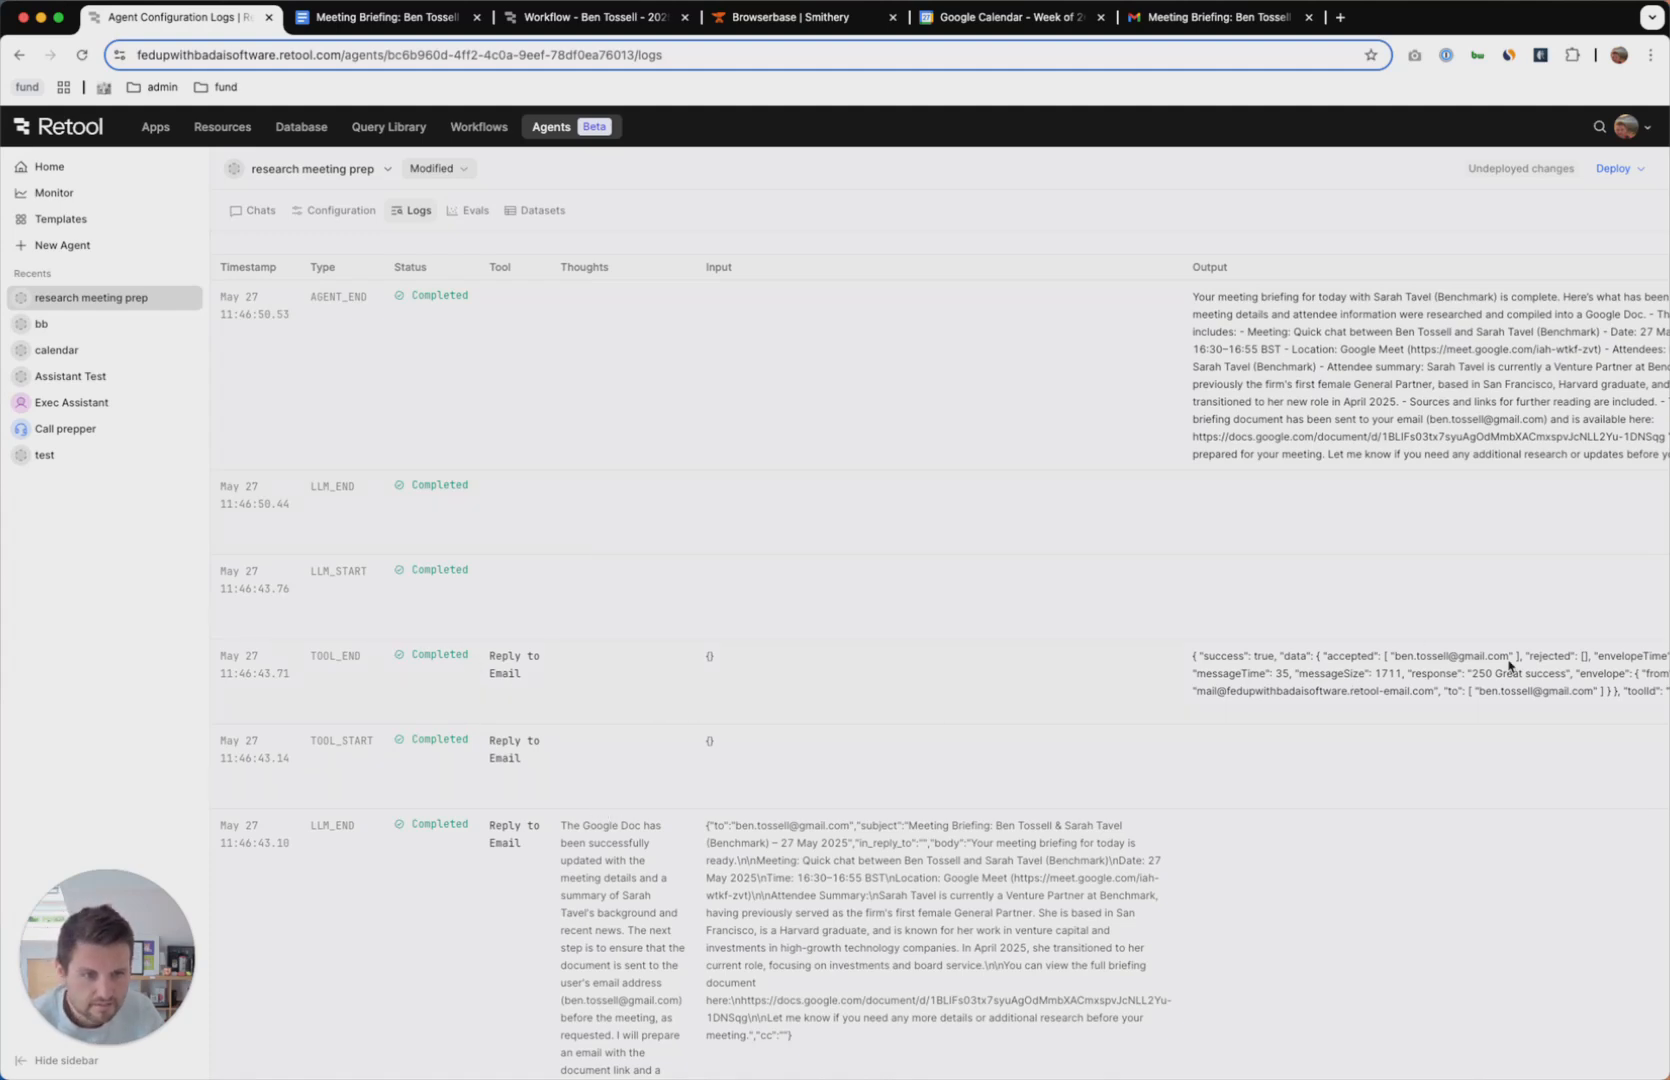
{"action": "left_click", "coordinate": [1351, 340]}
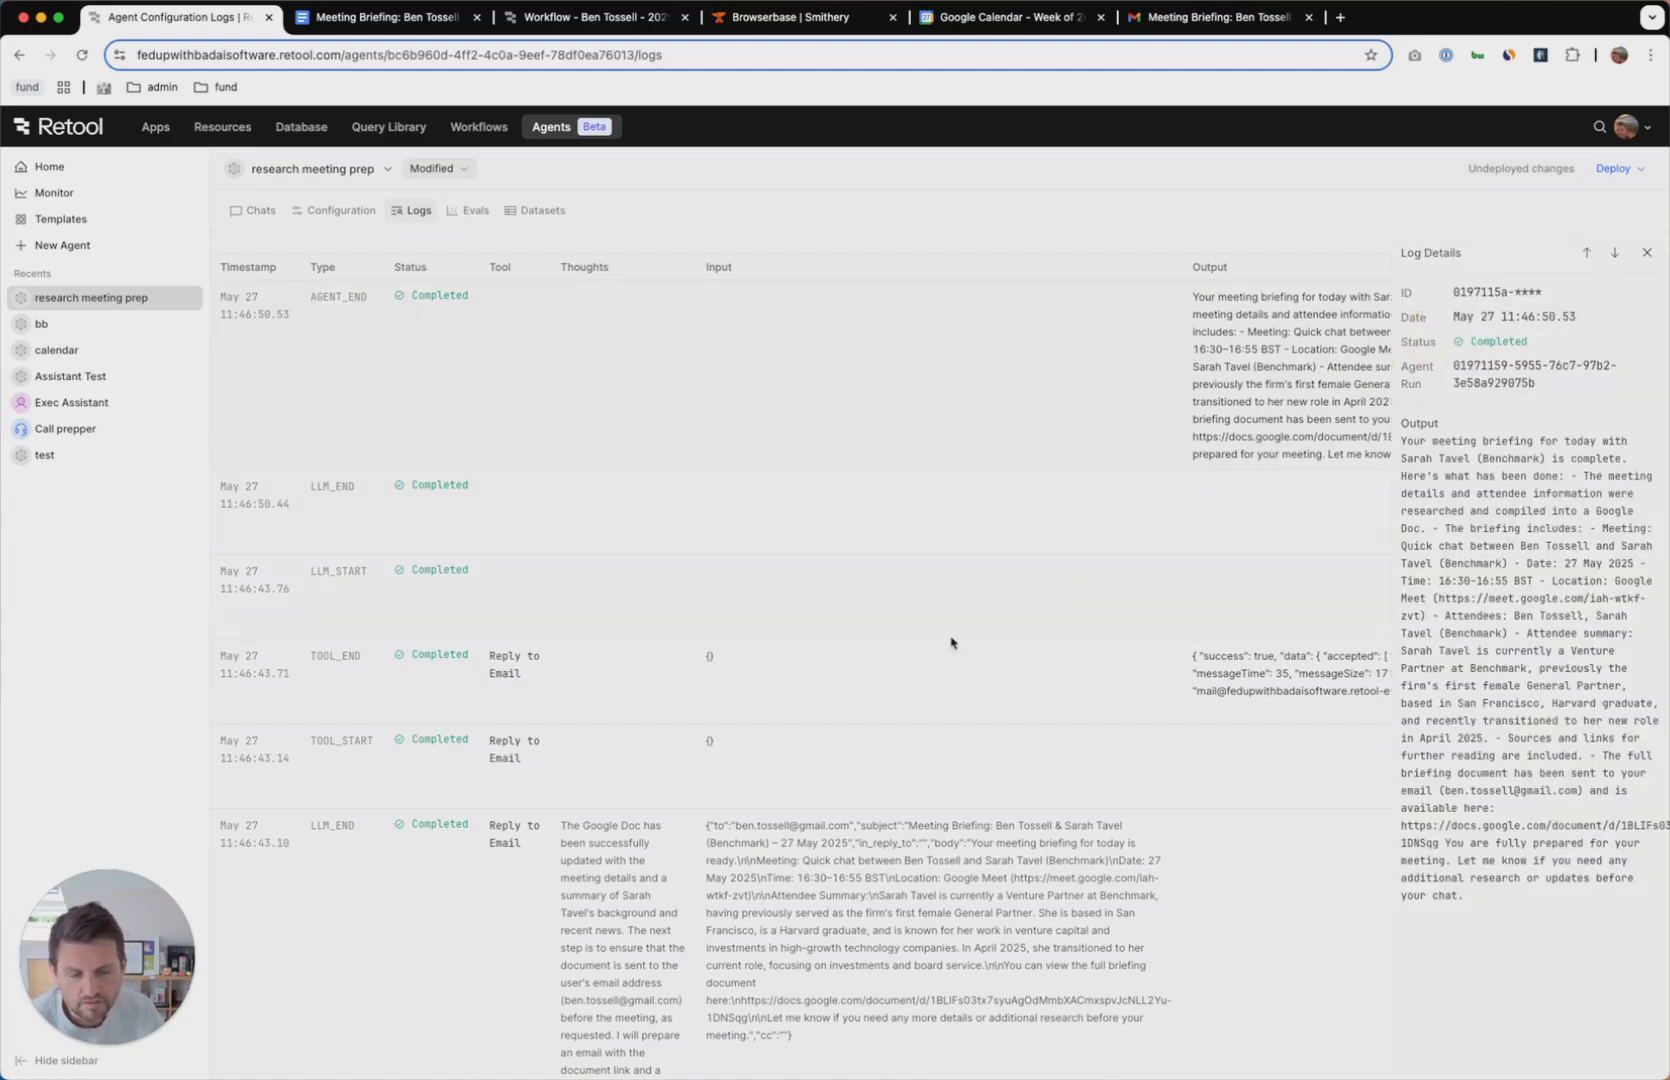
{"action": "scroll", "coordinate": [700, 577], "scroll_direction": "down", "scroll_amount": 5}
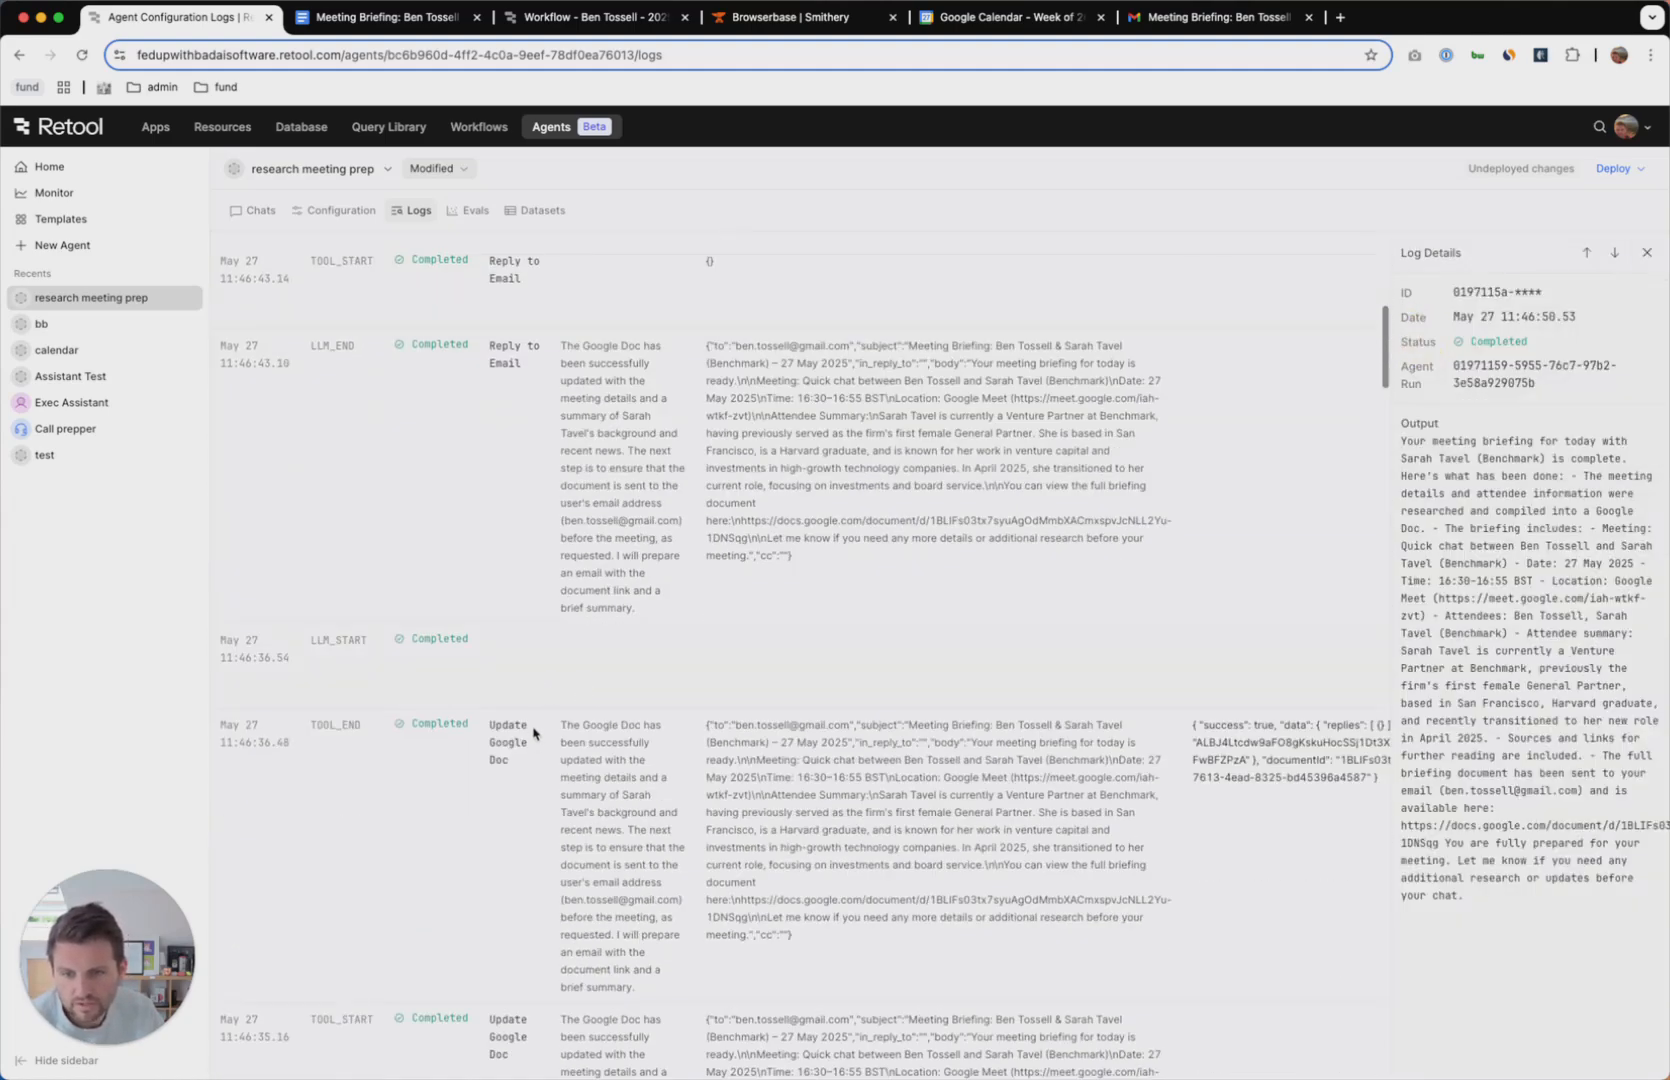
{"action": "scroll", "coordinate": [522, 764], "scroll_direction": "down", "scroll_amount": 9}
{"action": "scroll", "coordinate": [519, 836], "scroll_direction": "up", "scroll_amount": 6}
{"action": "scroll", "coordinate": [527, 803], "scroll_direction": "up", "scroll_amount": 2}
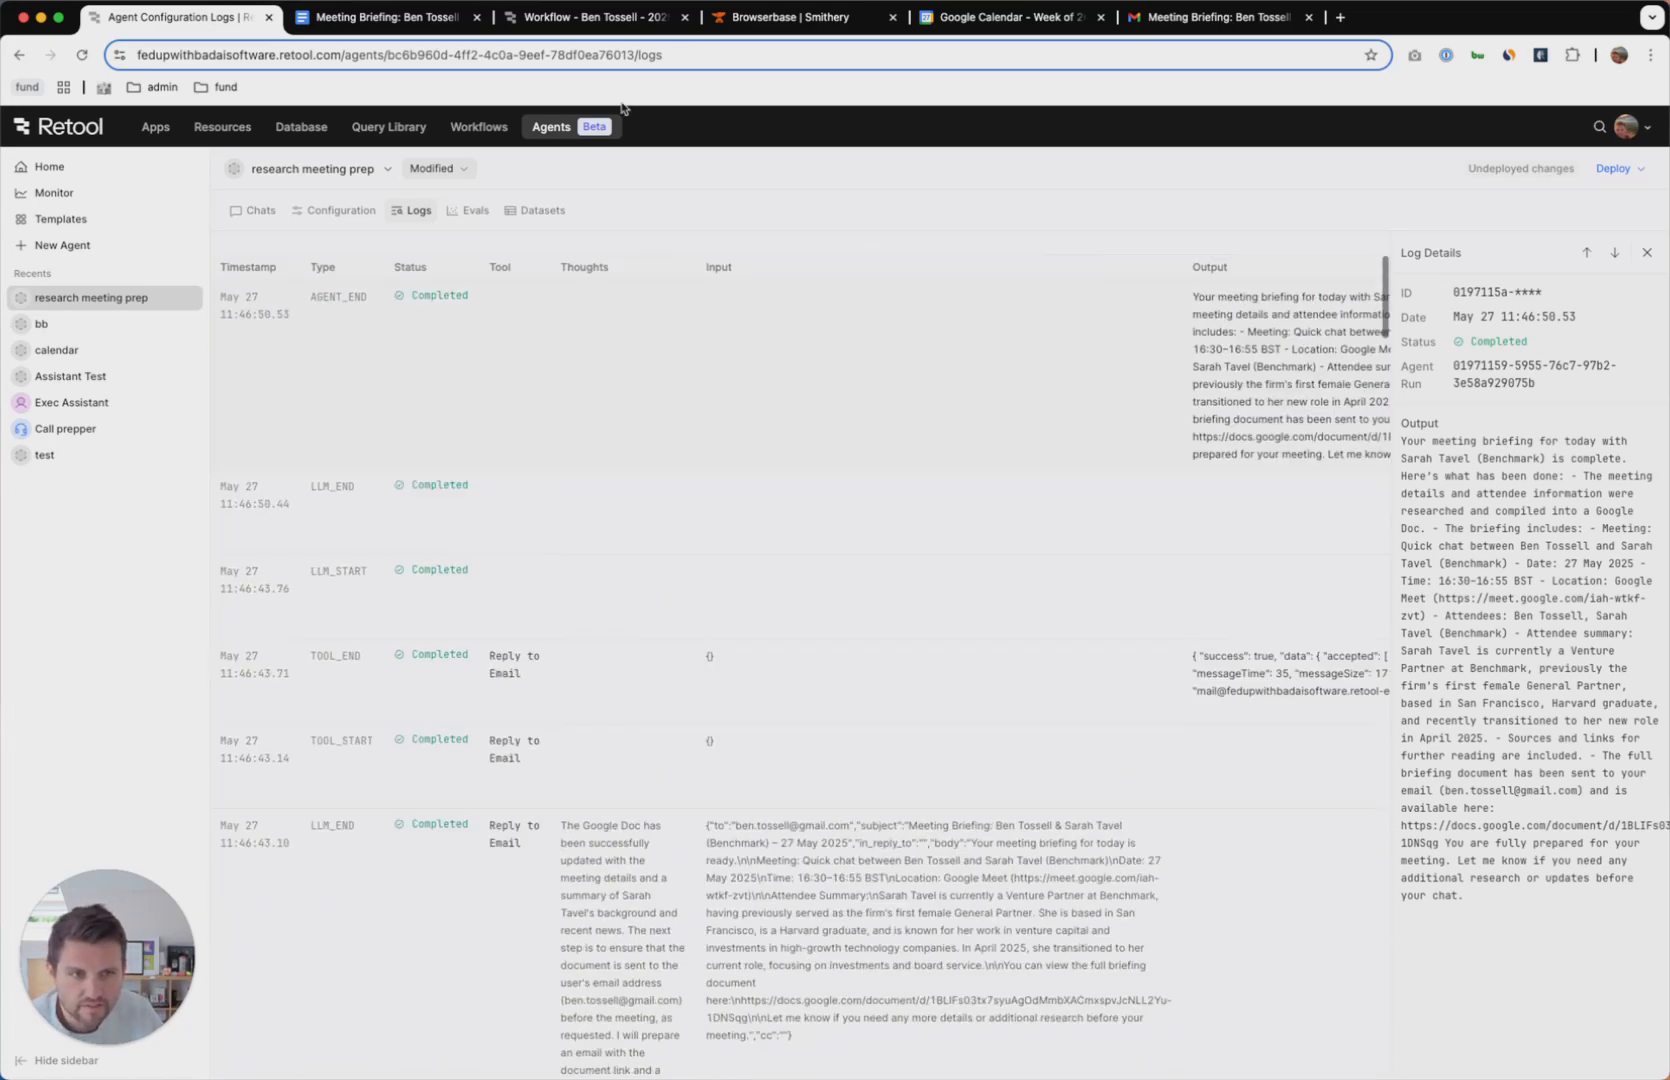
{"action": "left_click", "coordinate": [1648, 262]}
Create a dataset named "new dataset" for evaluating the agent.
{"action": "left_click", "coordinate": [468, 210]}
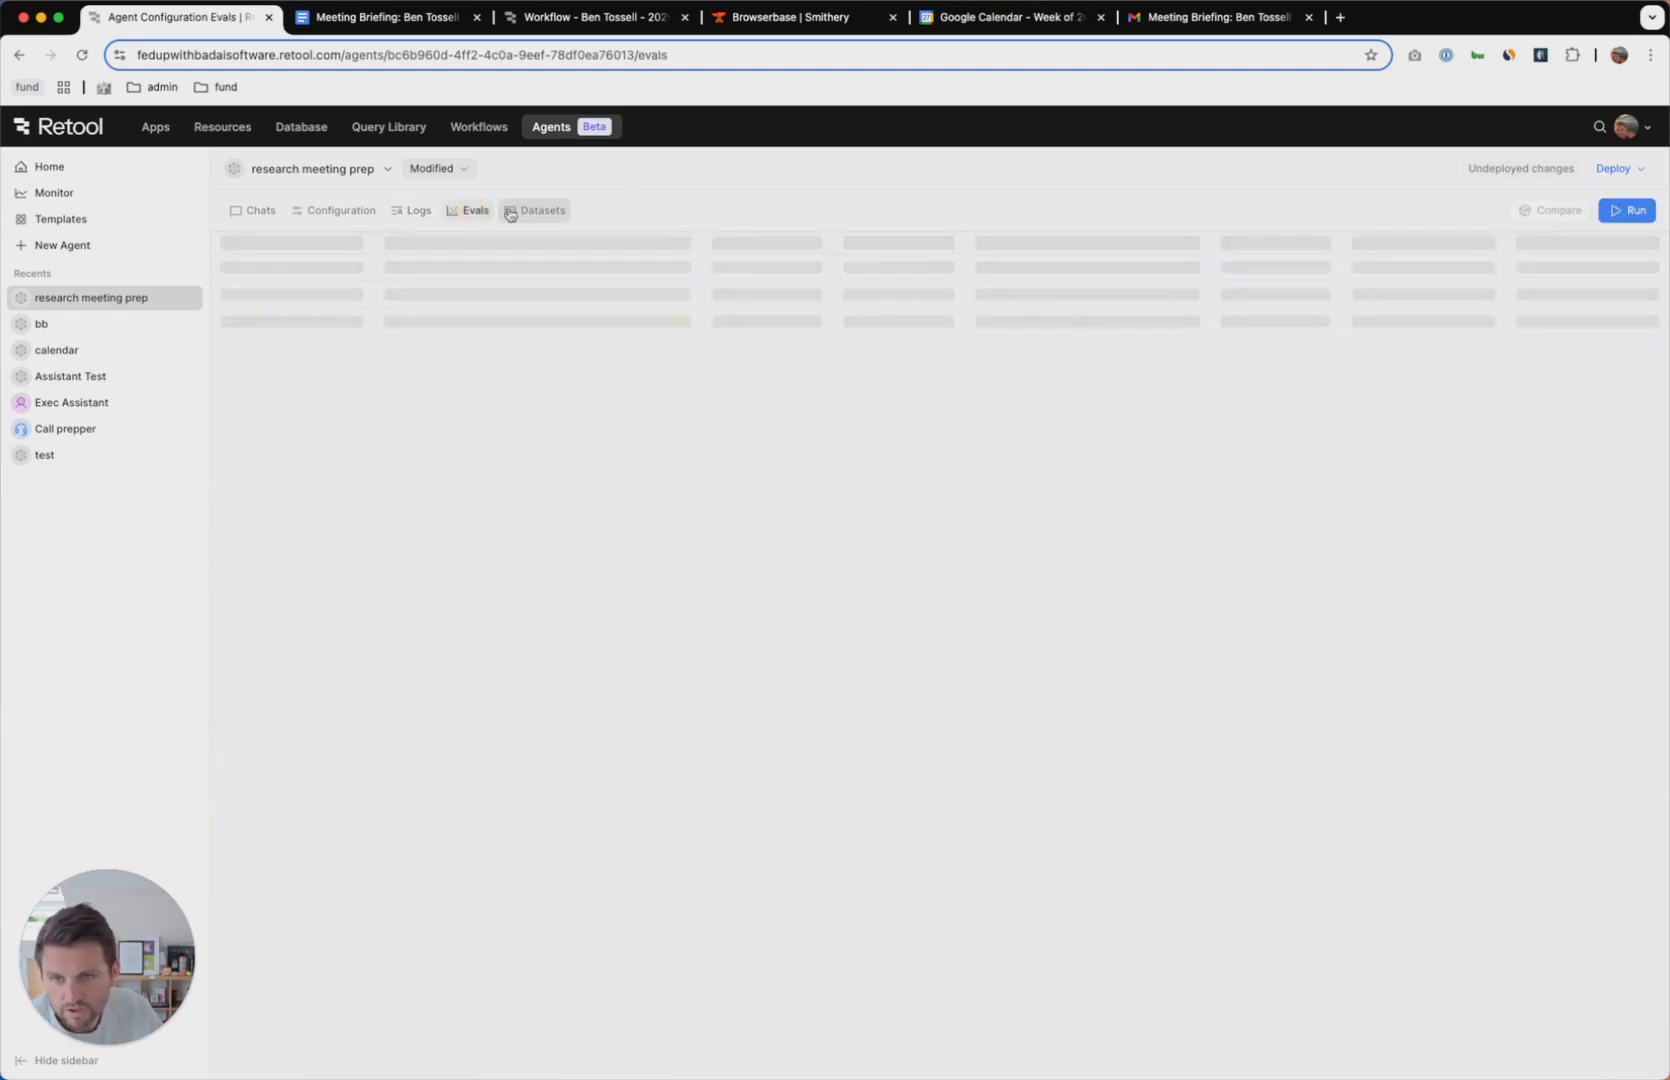
{"action": "left_click", "coordinate": [528, 212]}
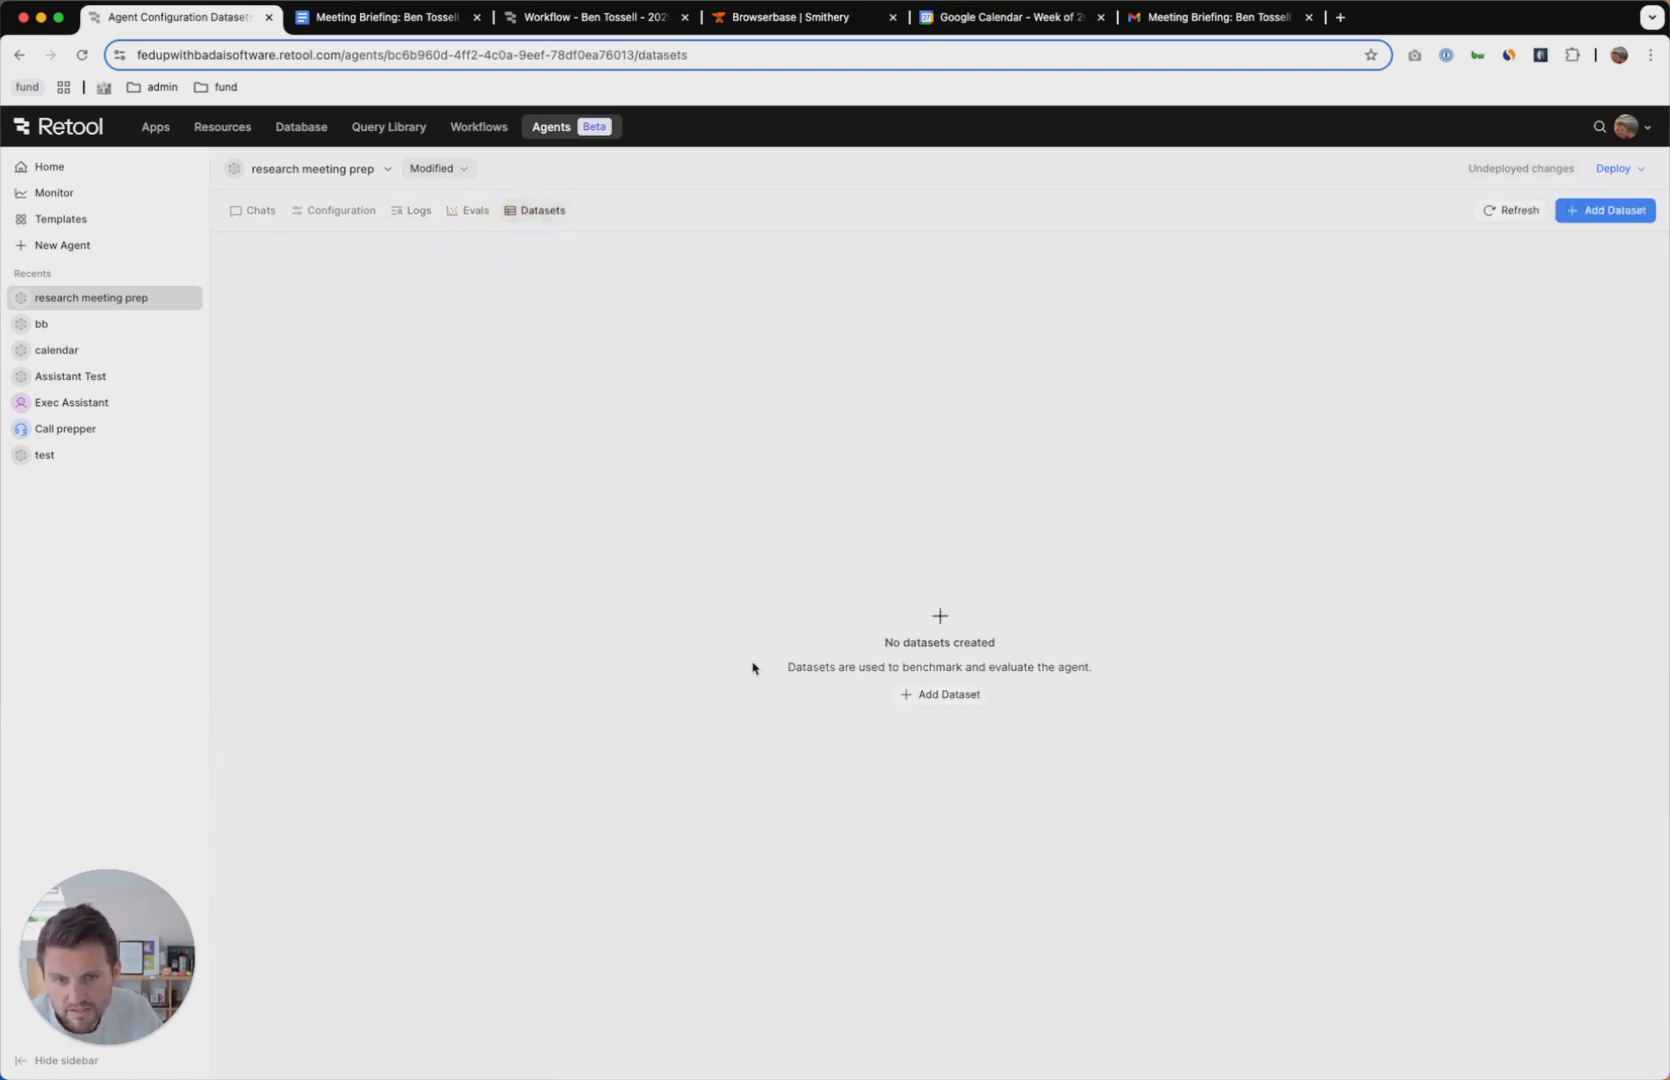
{"action": "left_click", "coordinate": [918, 694]}
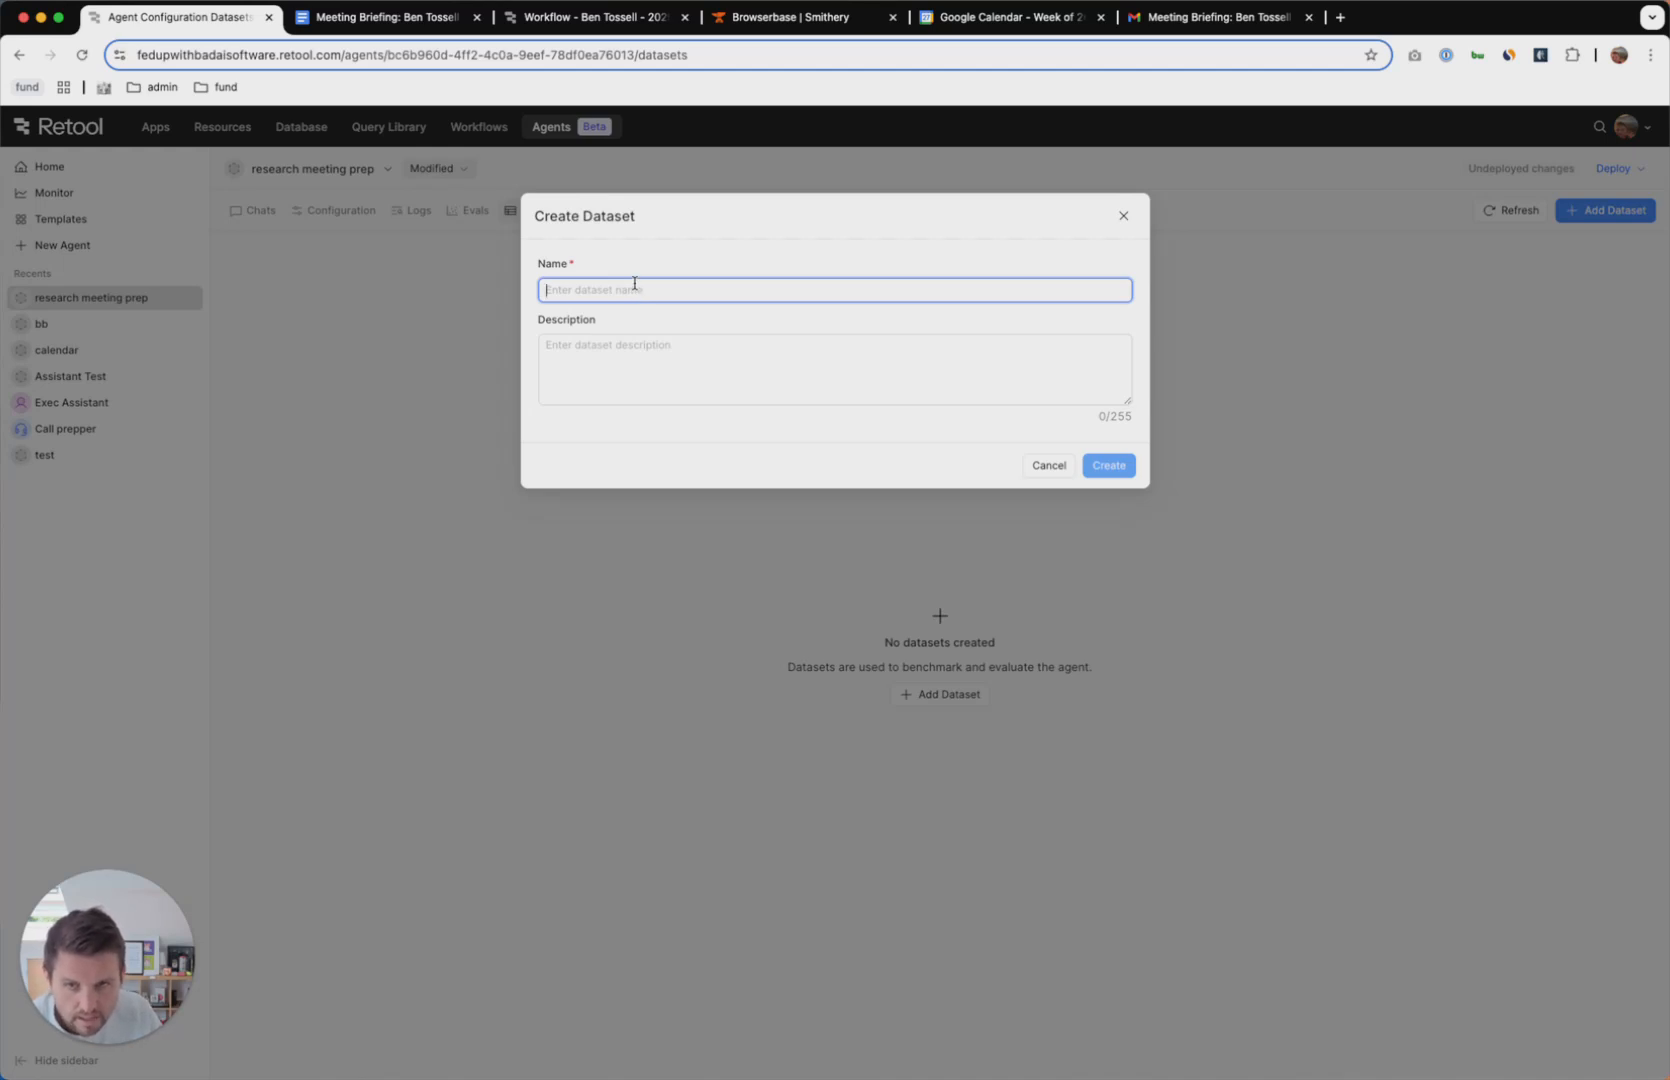
{"action": "type", "text": "new dataset"}
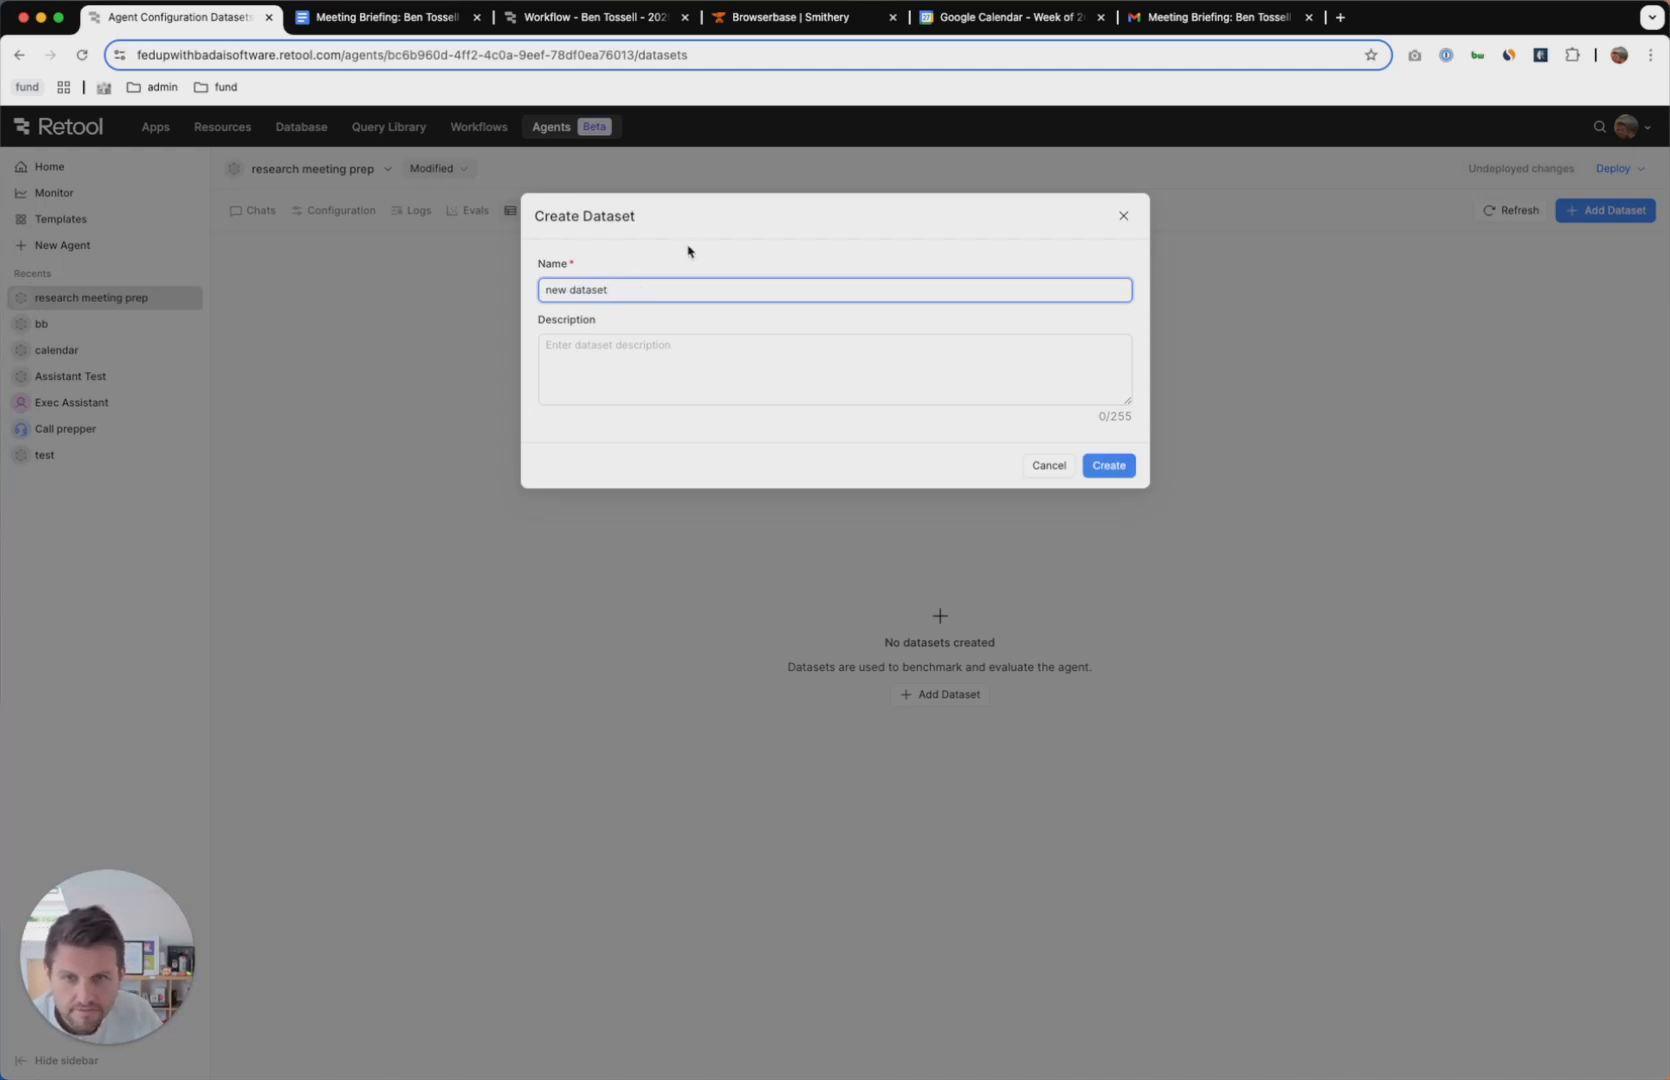
{"action": "left_click", "coordinate": [1112, 466]}
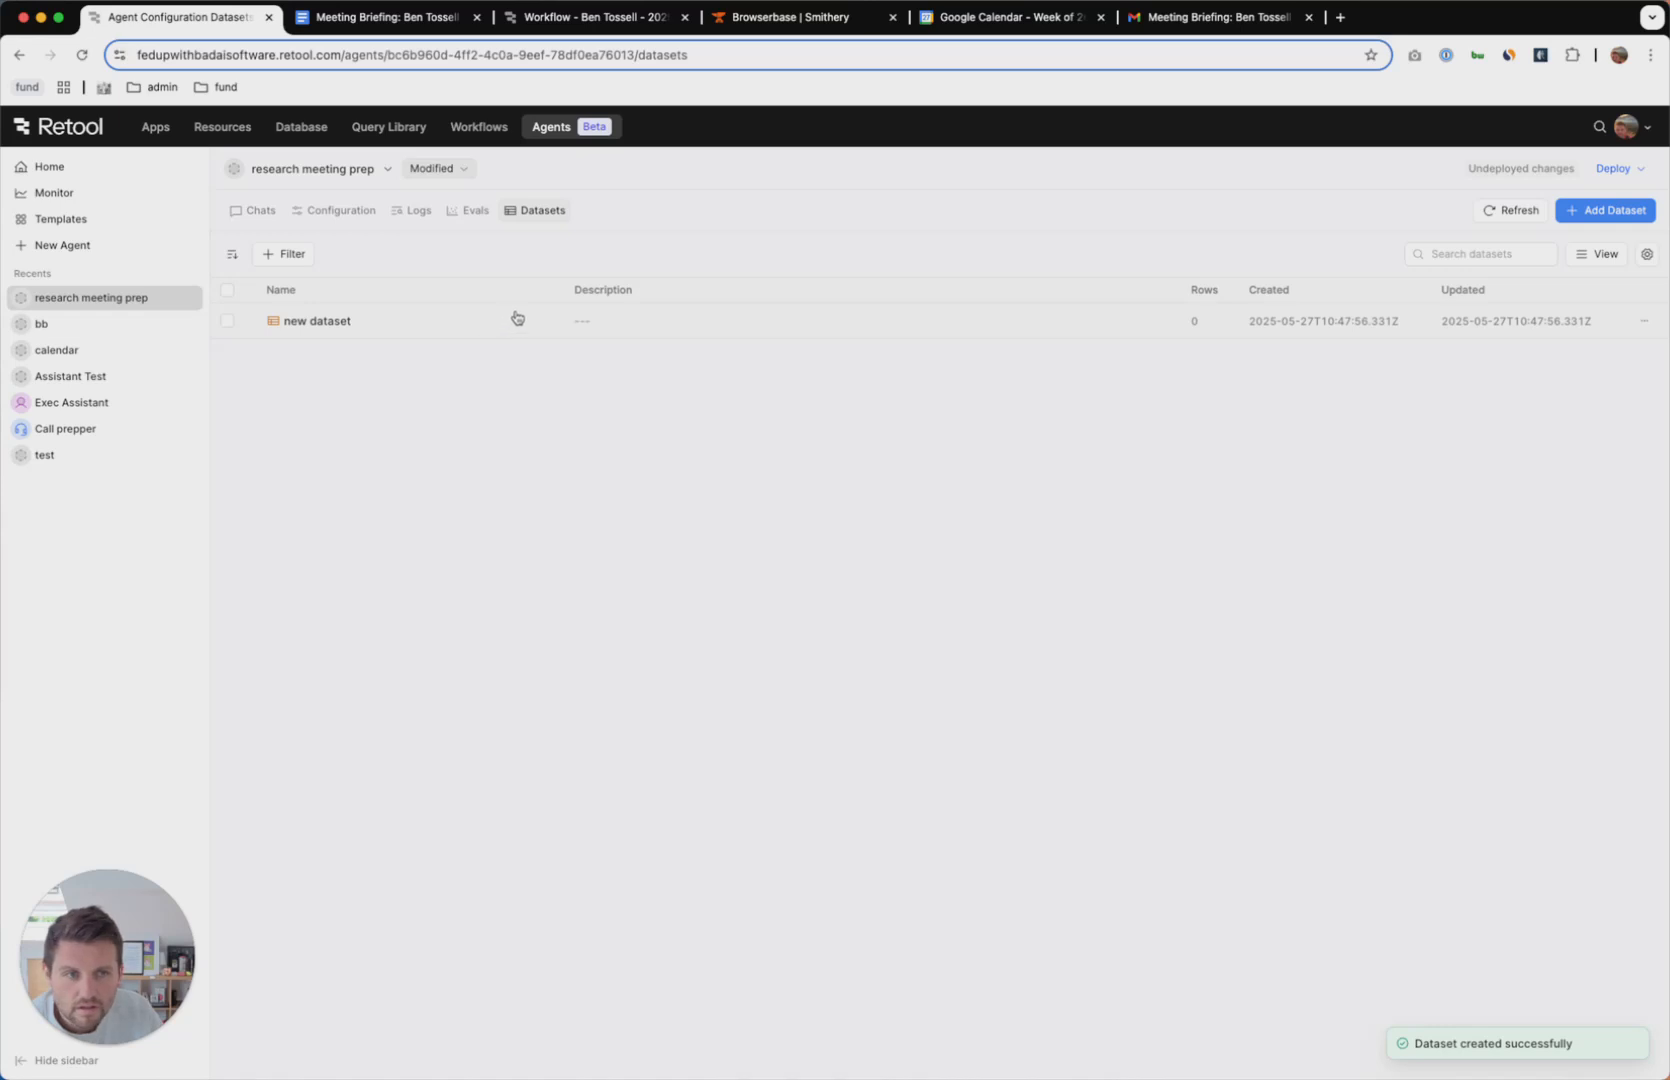
Start a test case in the new dataset with the input "research my meeting later today and give me a brief".
{"action": "left_click", "coordinate": [478, 321]}
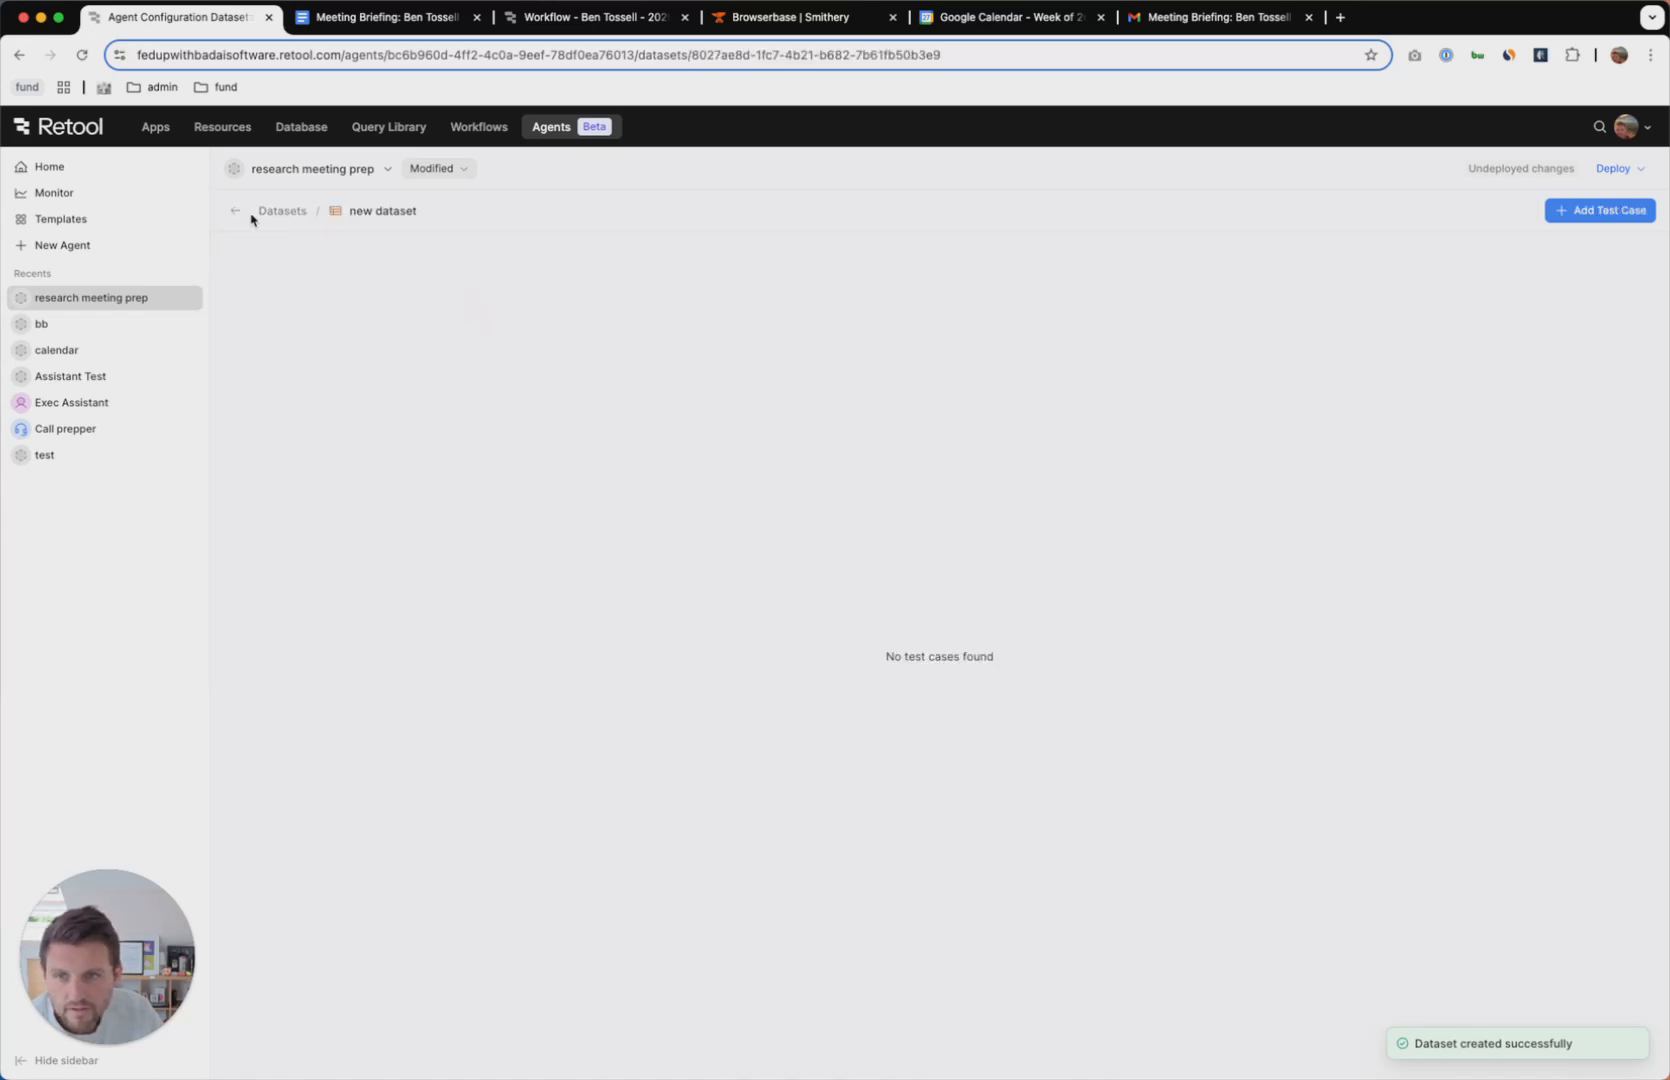
{"action": "left_click", "coordinate": [1566, 210]}
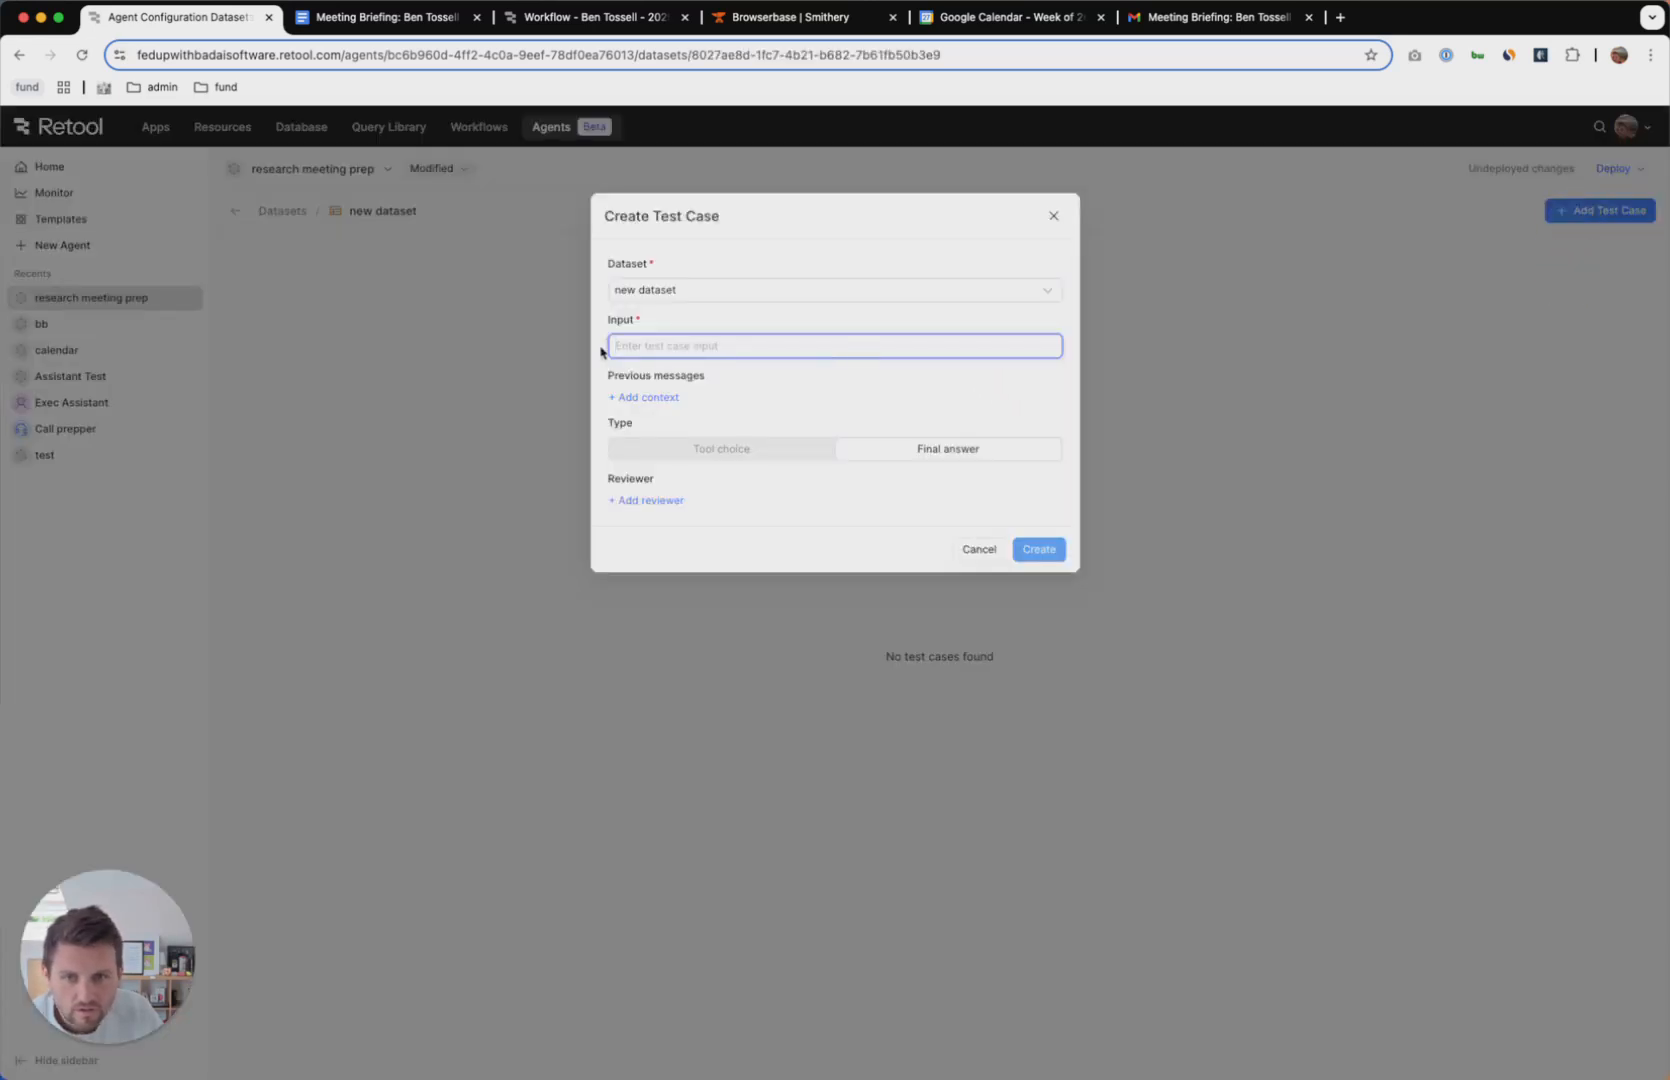
{"action": "type", "text": "research my meeting later today and give me a brief"}
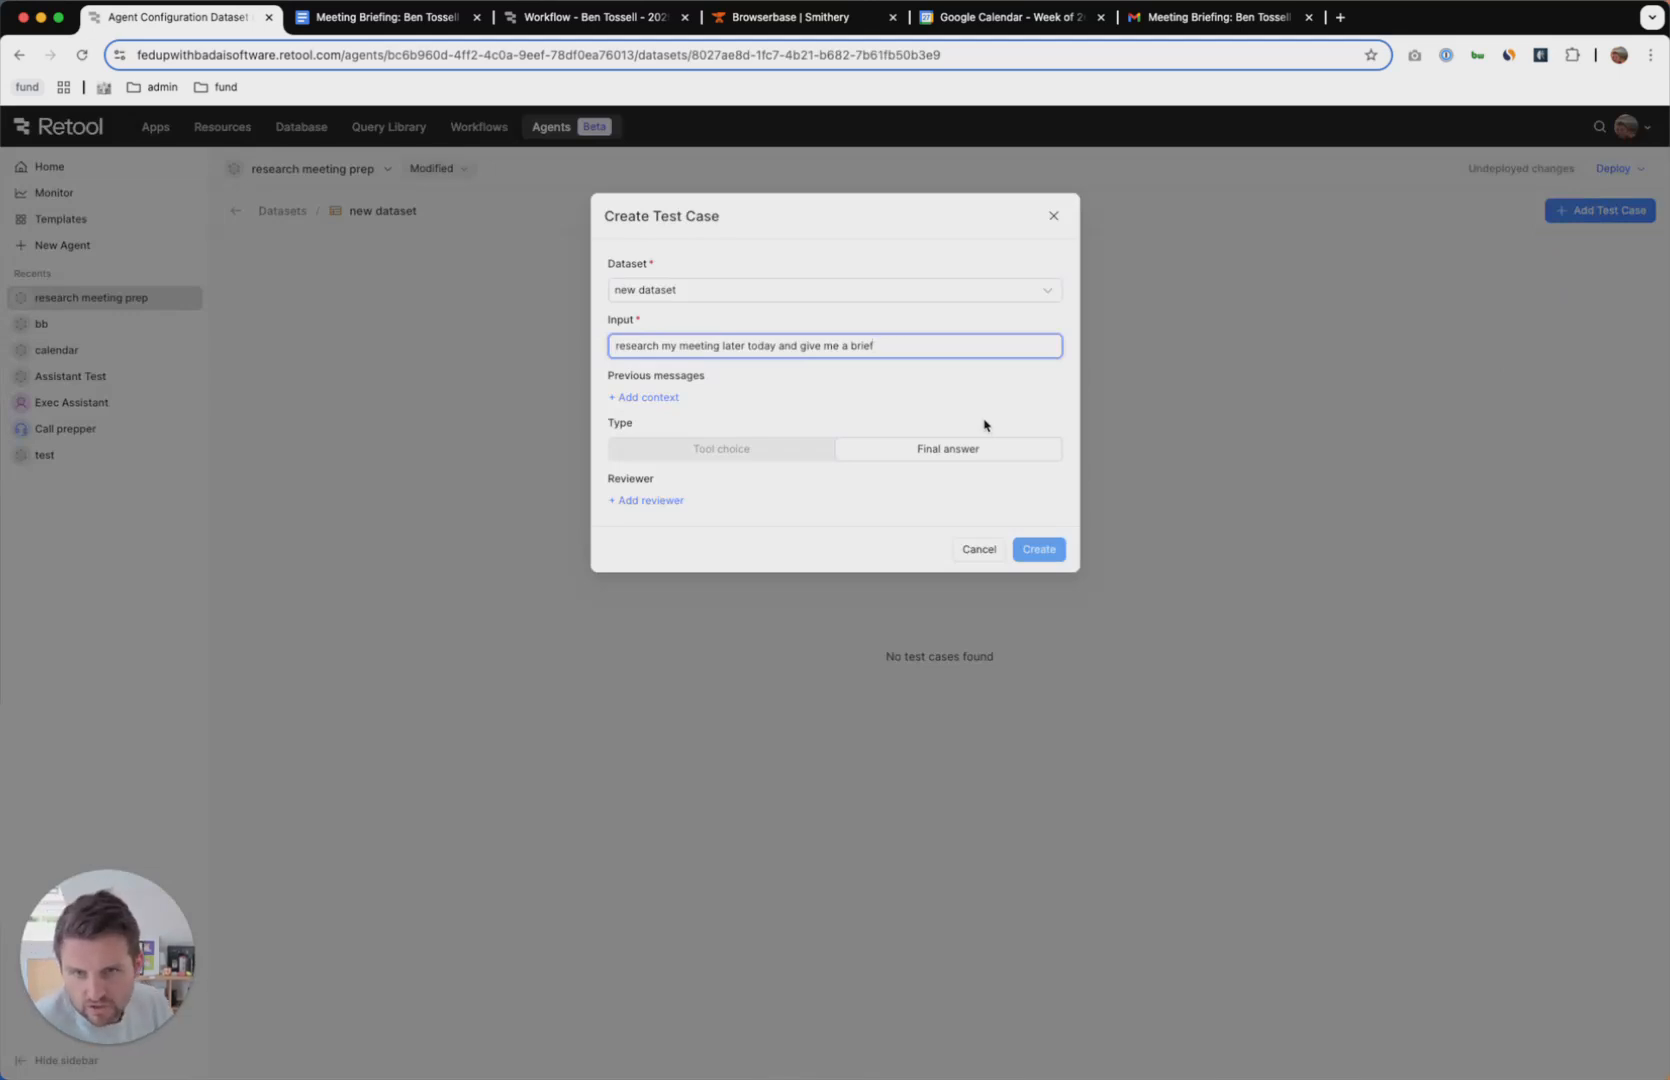
{"action": "left_click", "coordinate": [650, 397]}
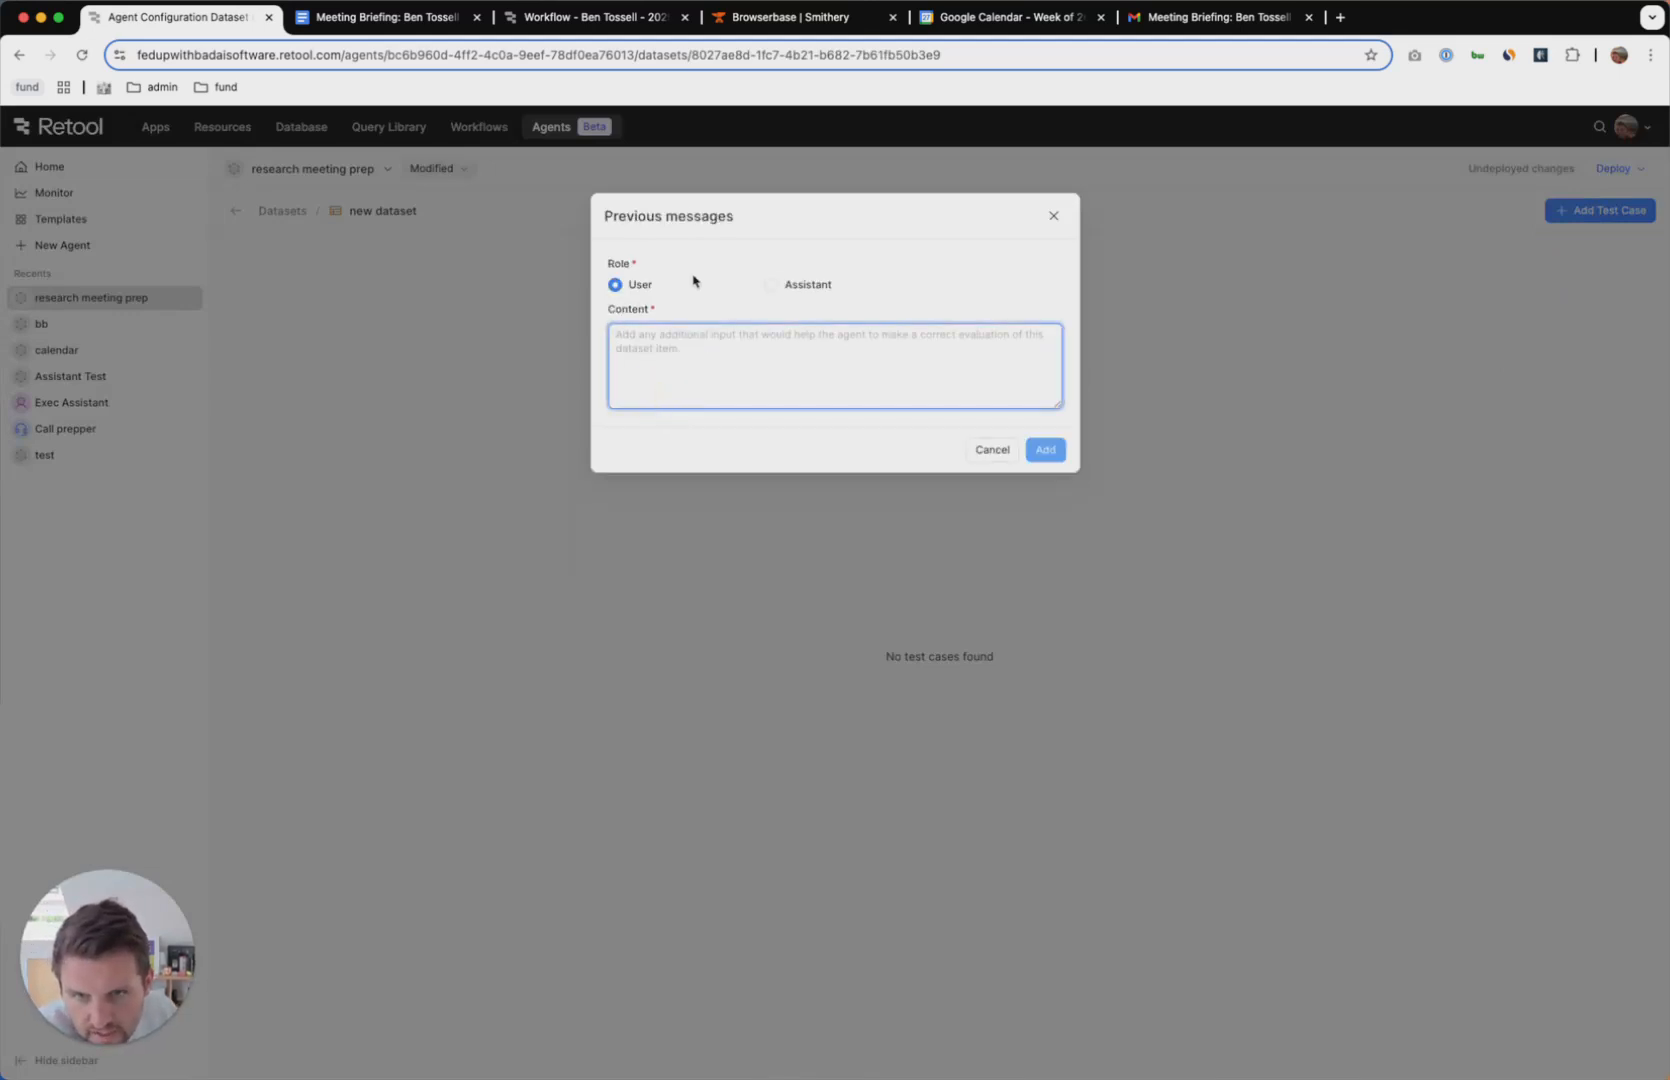
{"action": "left_click", "coordinate": [990, 451]}
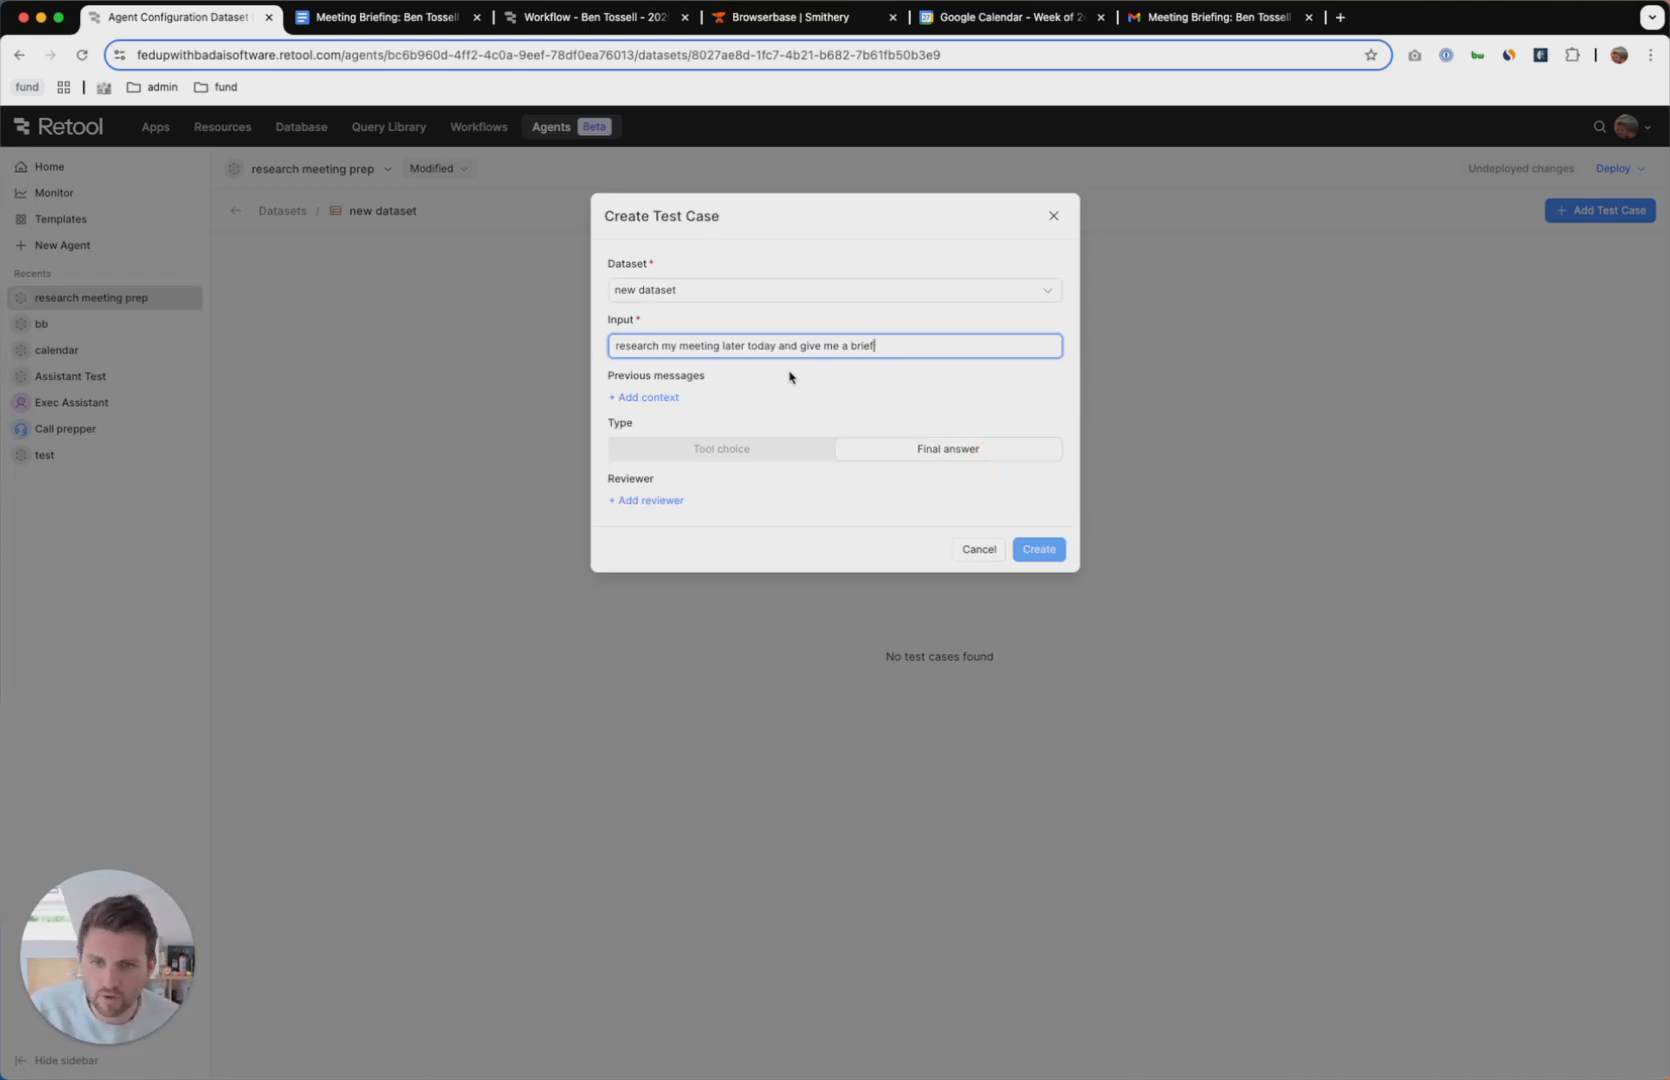
{"action": "left_click", "coordinate": [780, 445]}
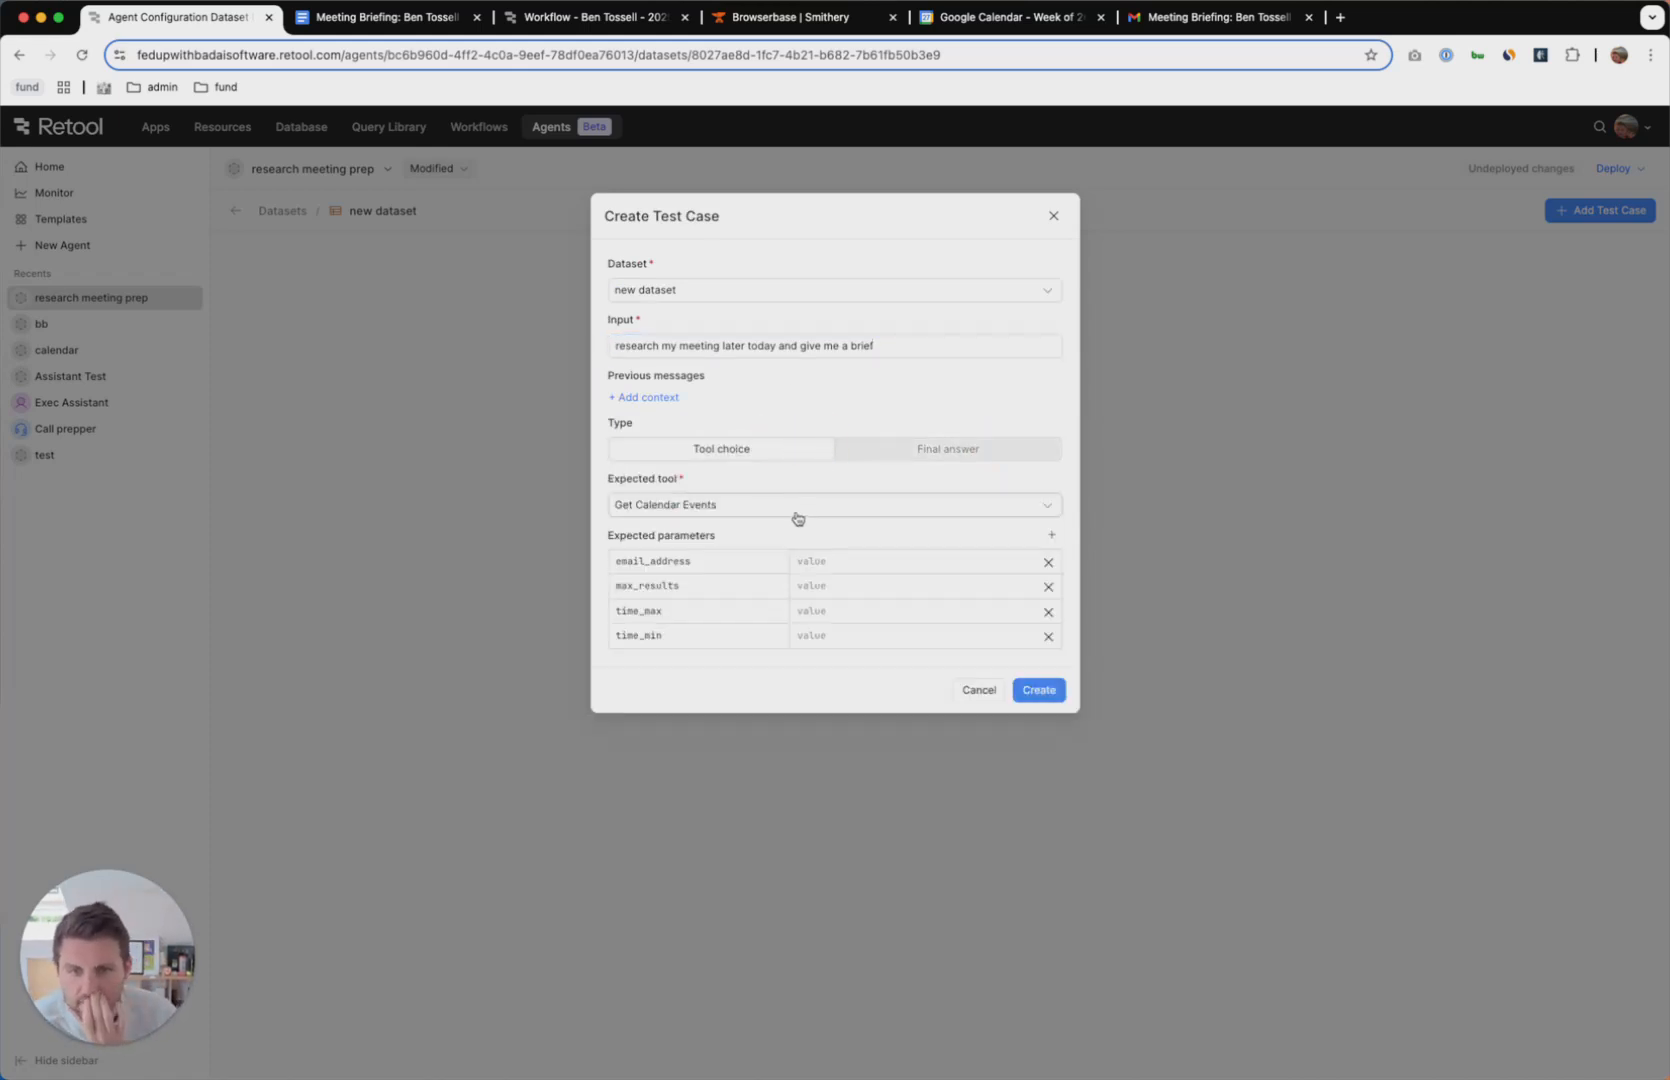
{"action": "left_click", "coordinate": [783, 508]}
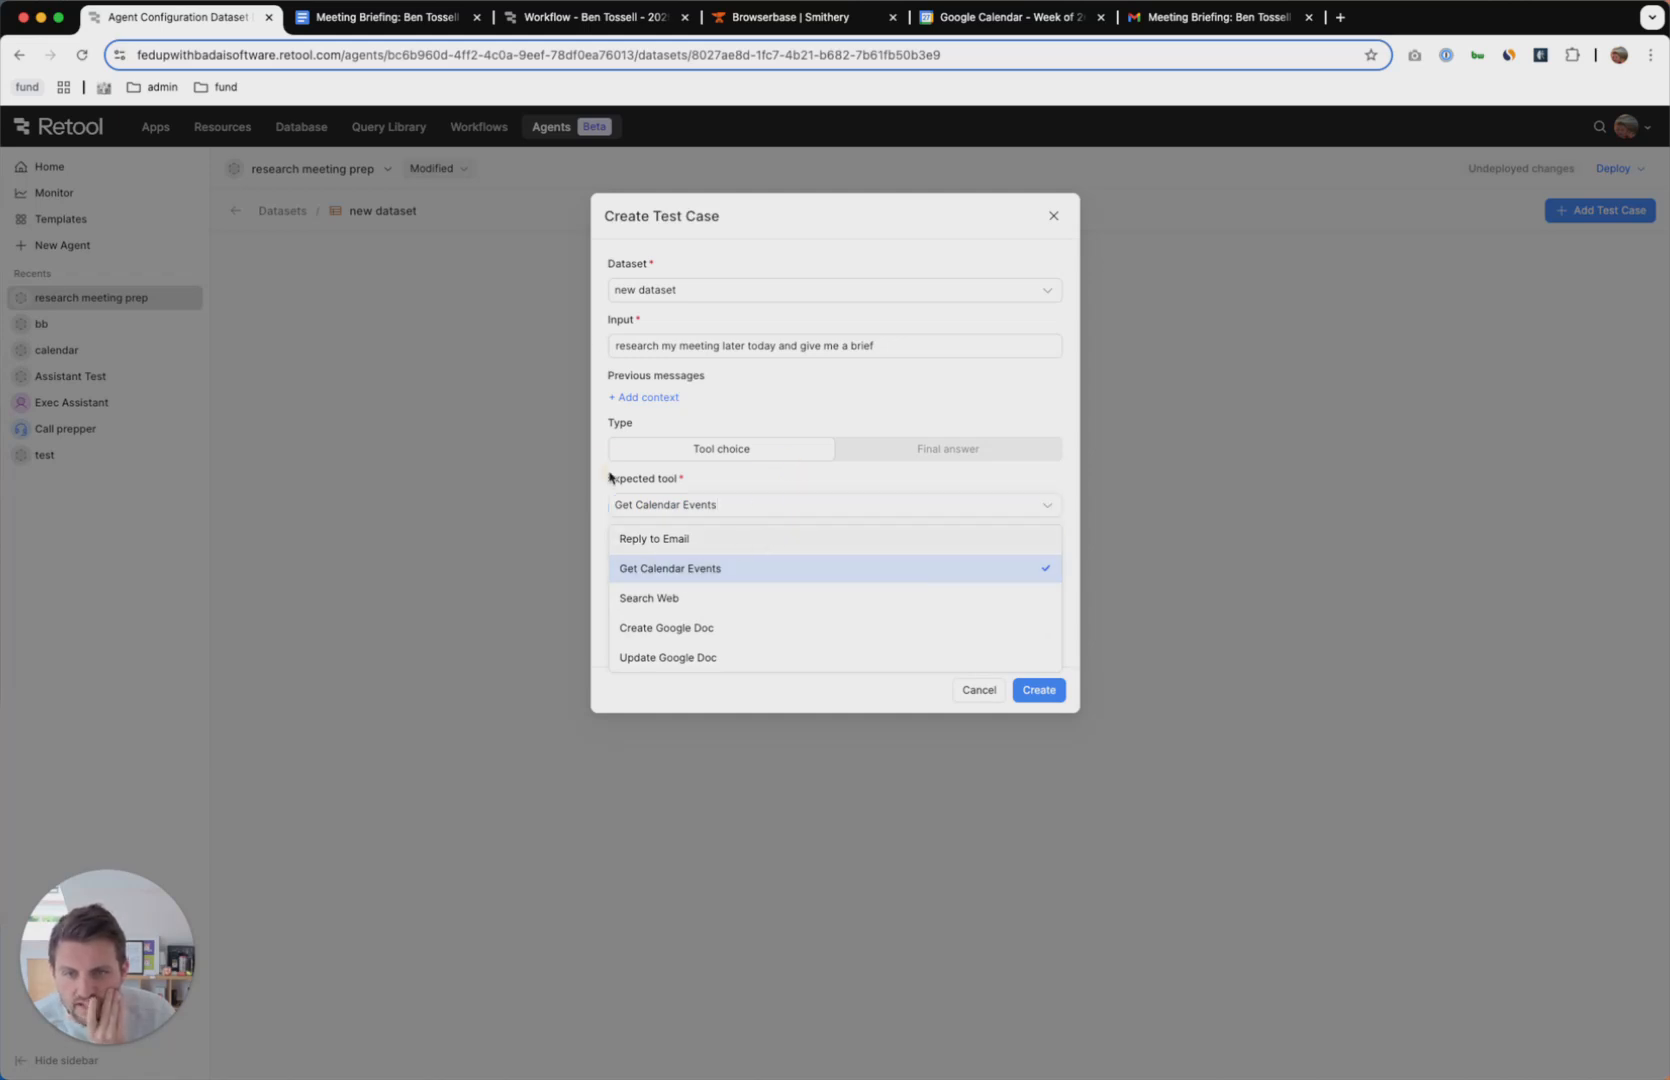
{"action": "left_click", "coordinate": [612, 542]}
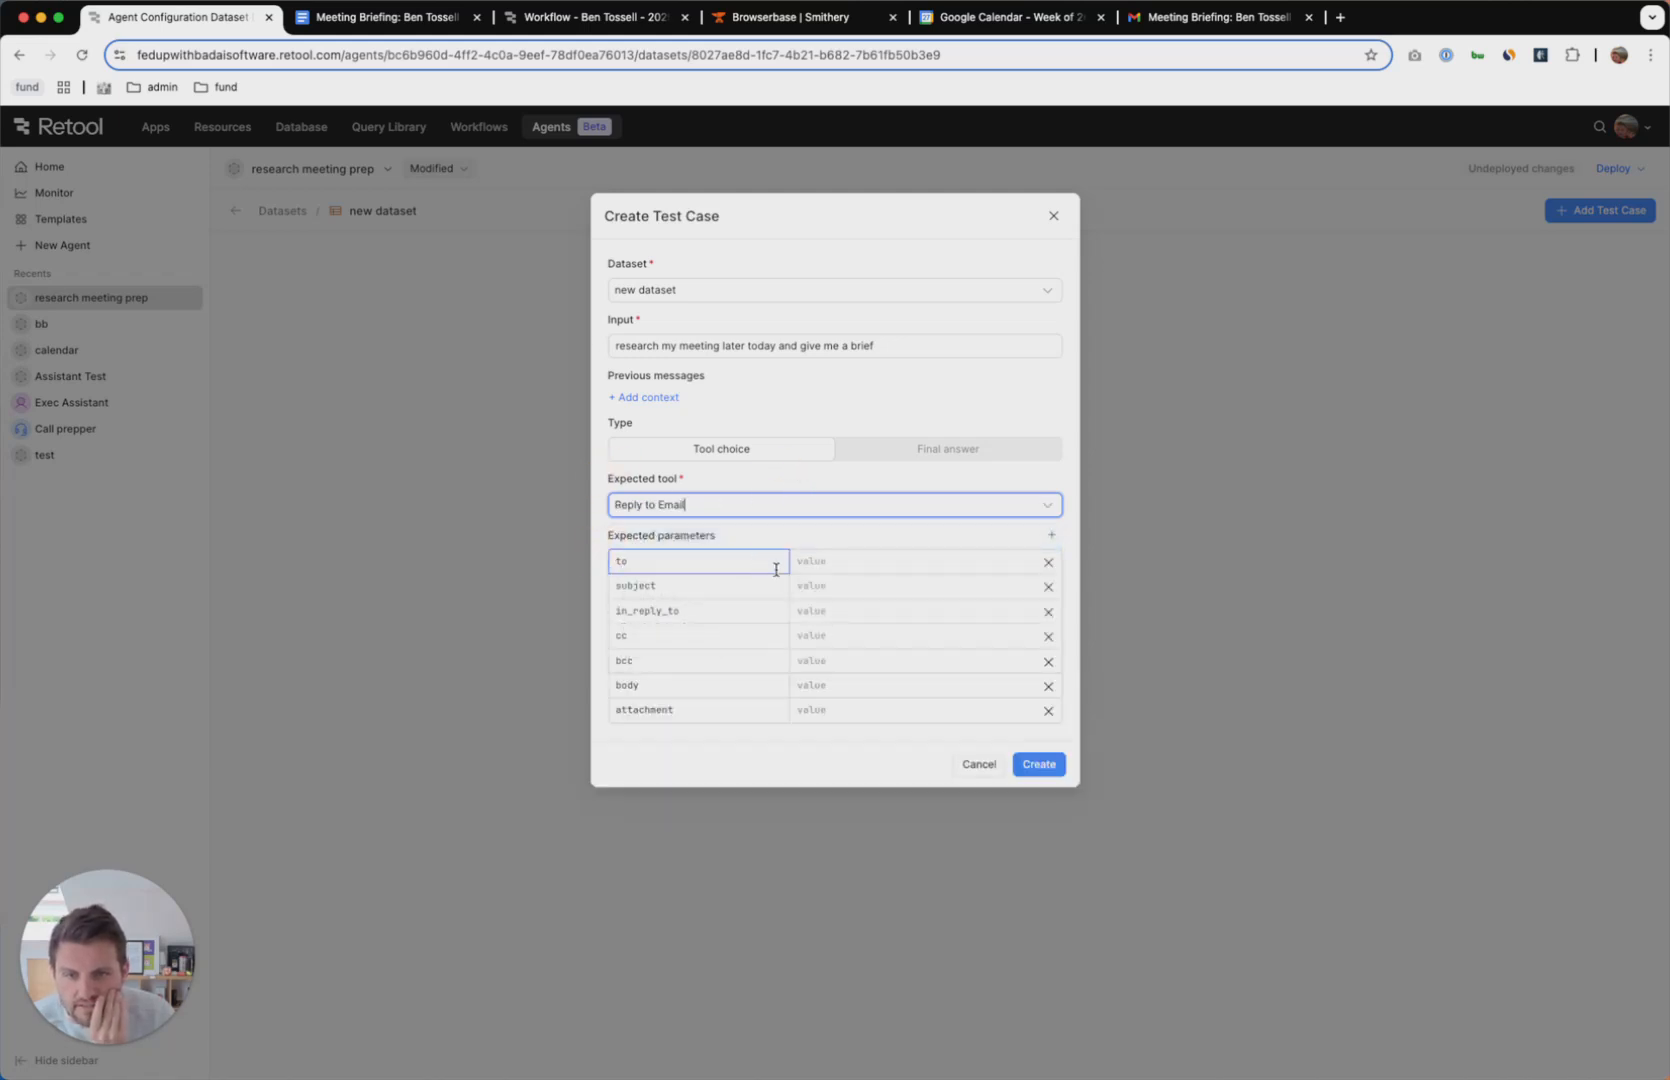
{"action": "left_click", "coordinate": [940, 450]}
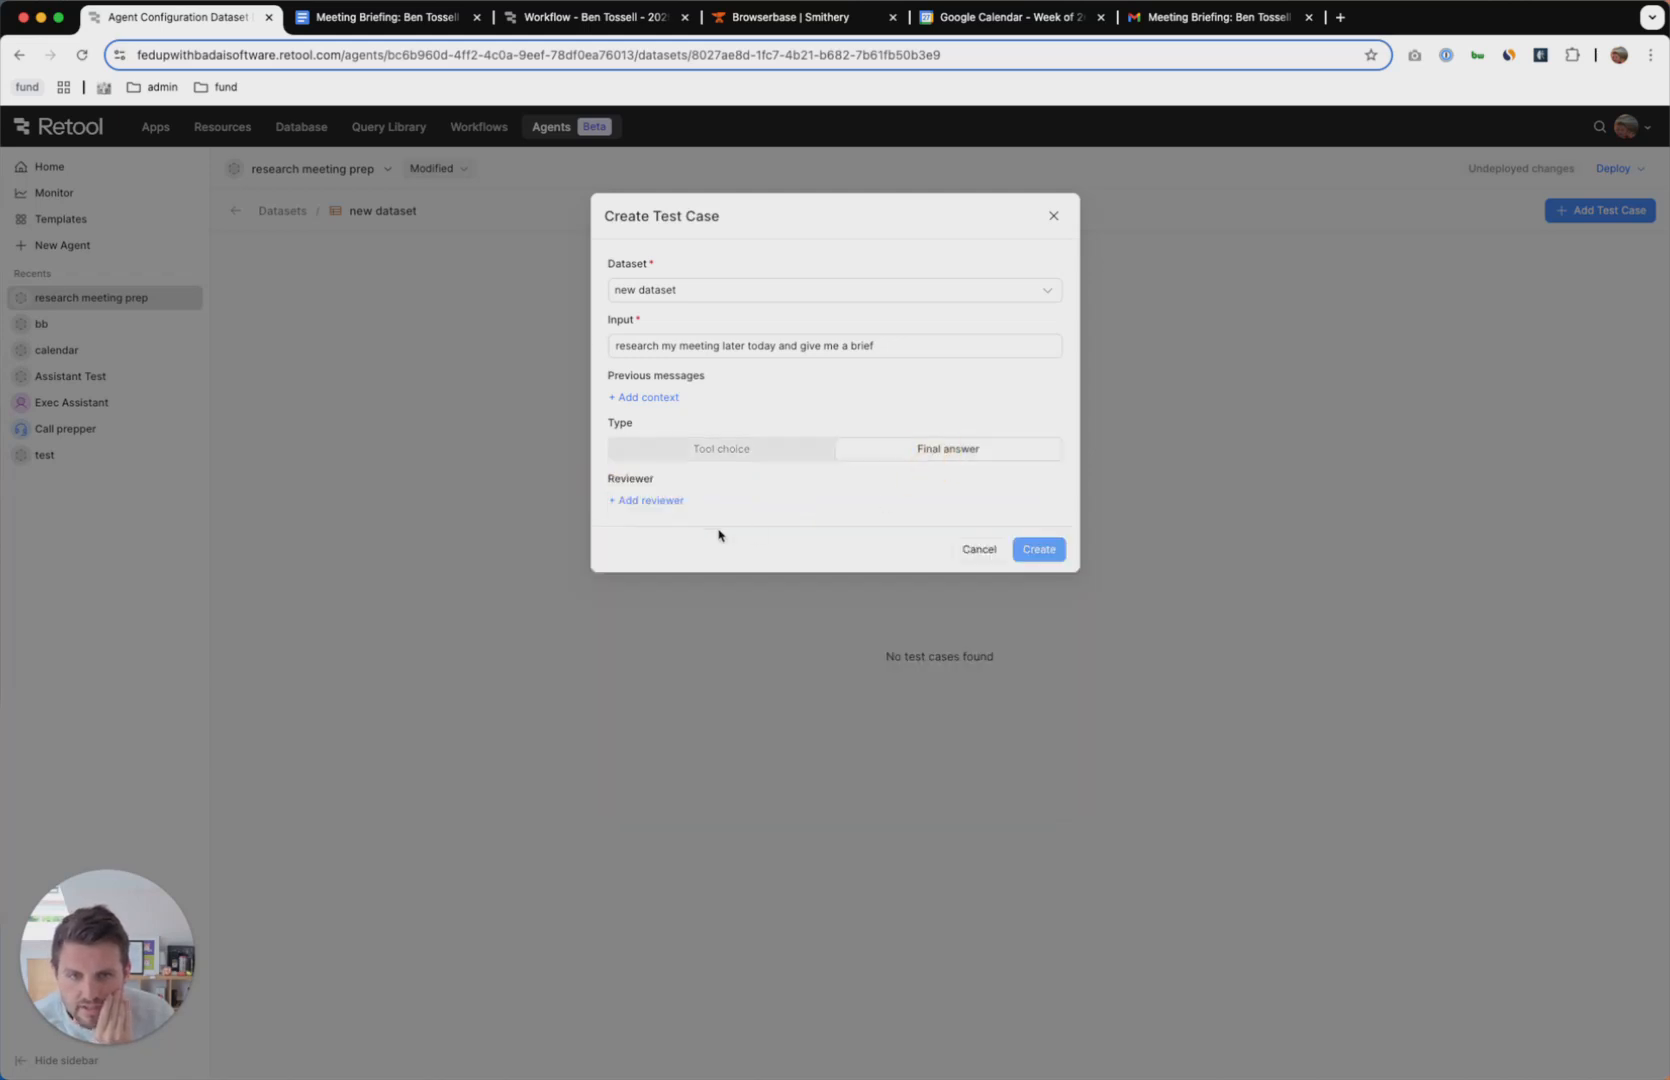
Examine the built-in reviewer options for the test case, including String contains, Tone Detection, Factuality and Closed QA, without adding one.
{"action": "left_click", "coordinate": [651, 500]}
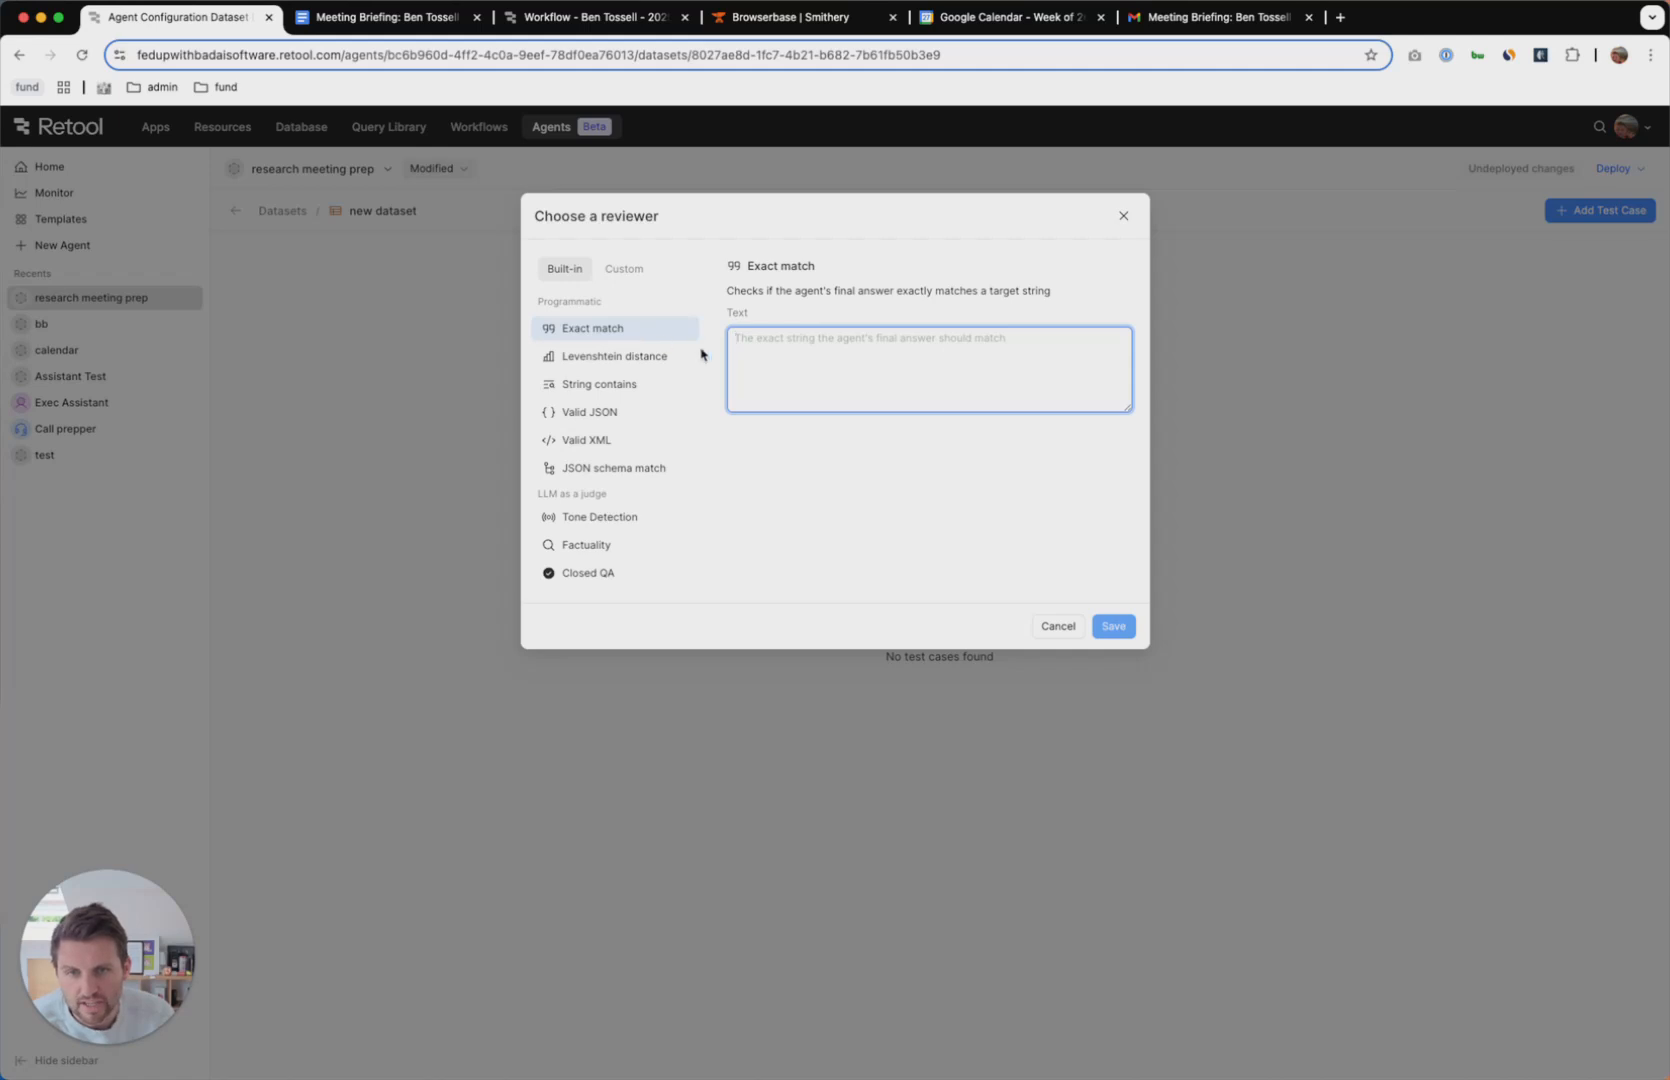
{"action": "left_click", "coordinate": [657, 382]}
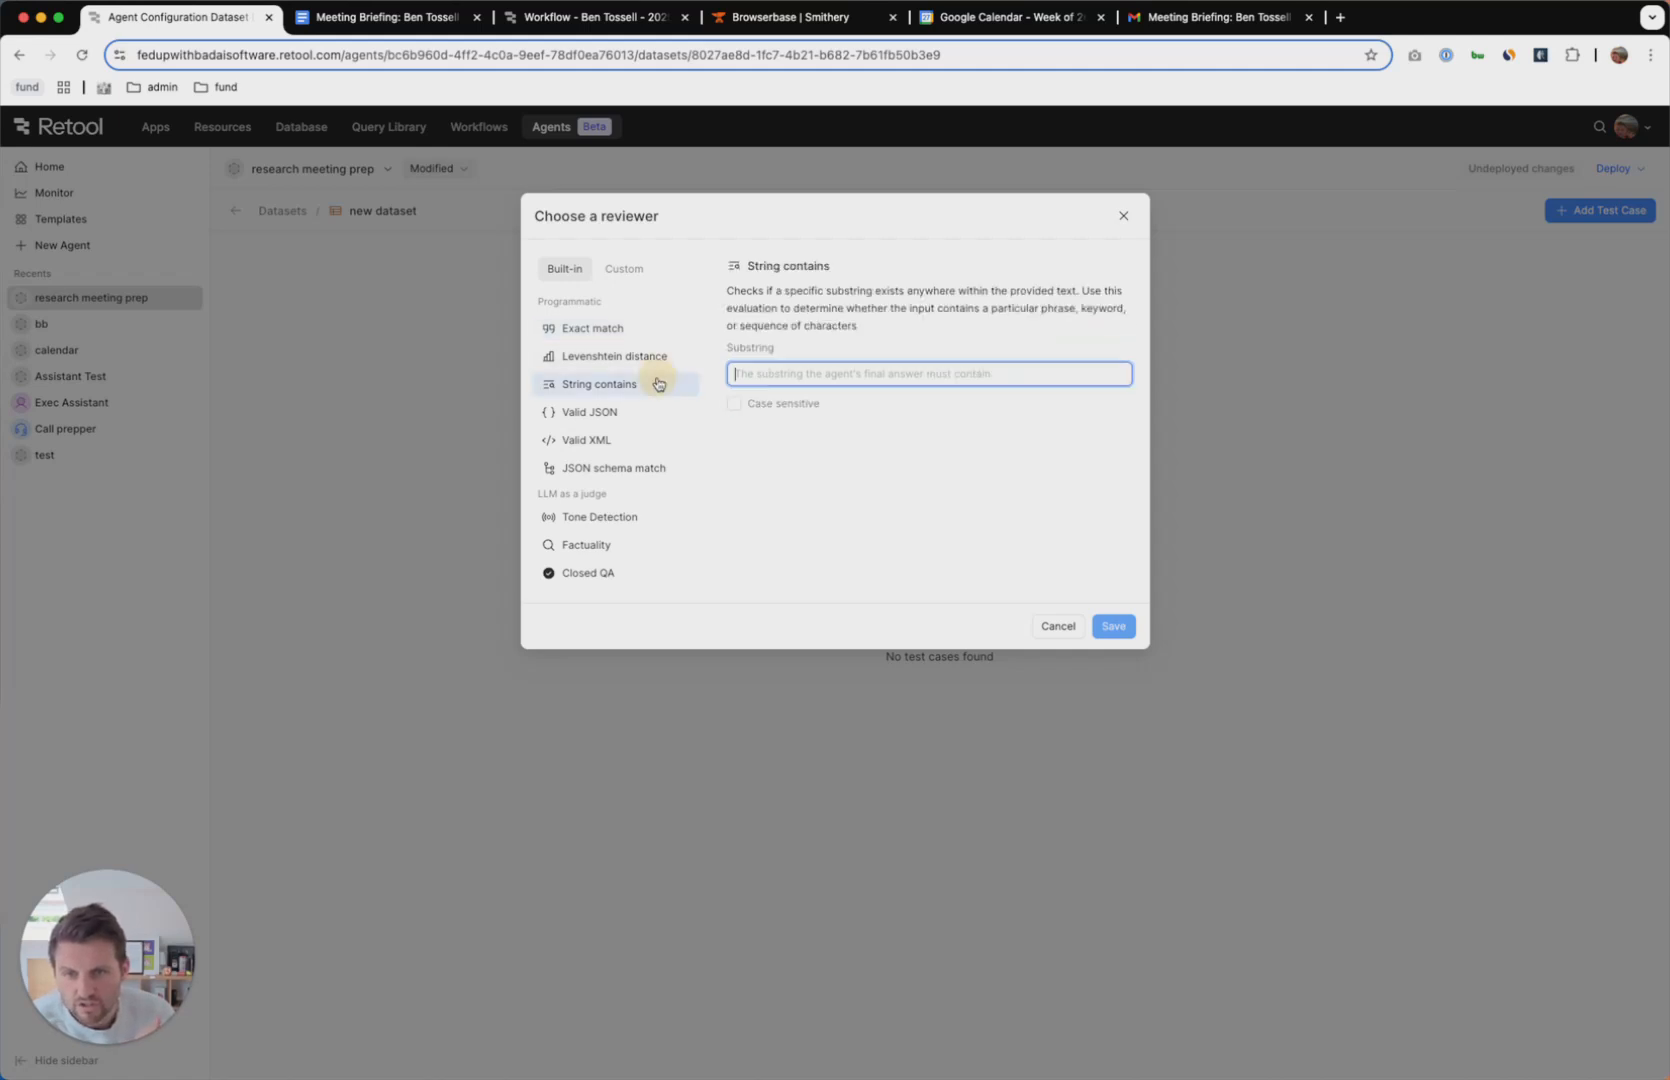
{"action": "left_click", "coordinate": [634, 521]}
{"action": "left_click", "coordinate": [852, 430]}
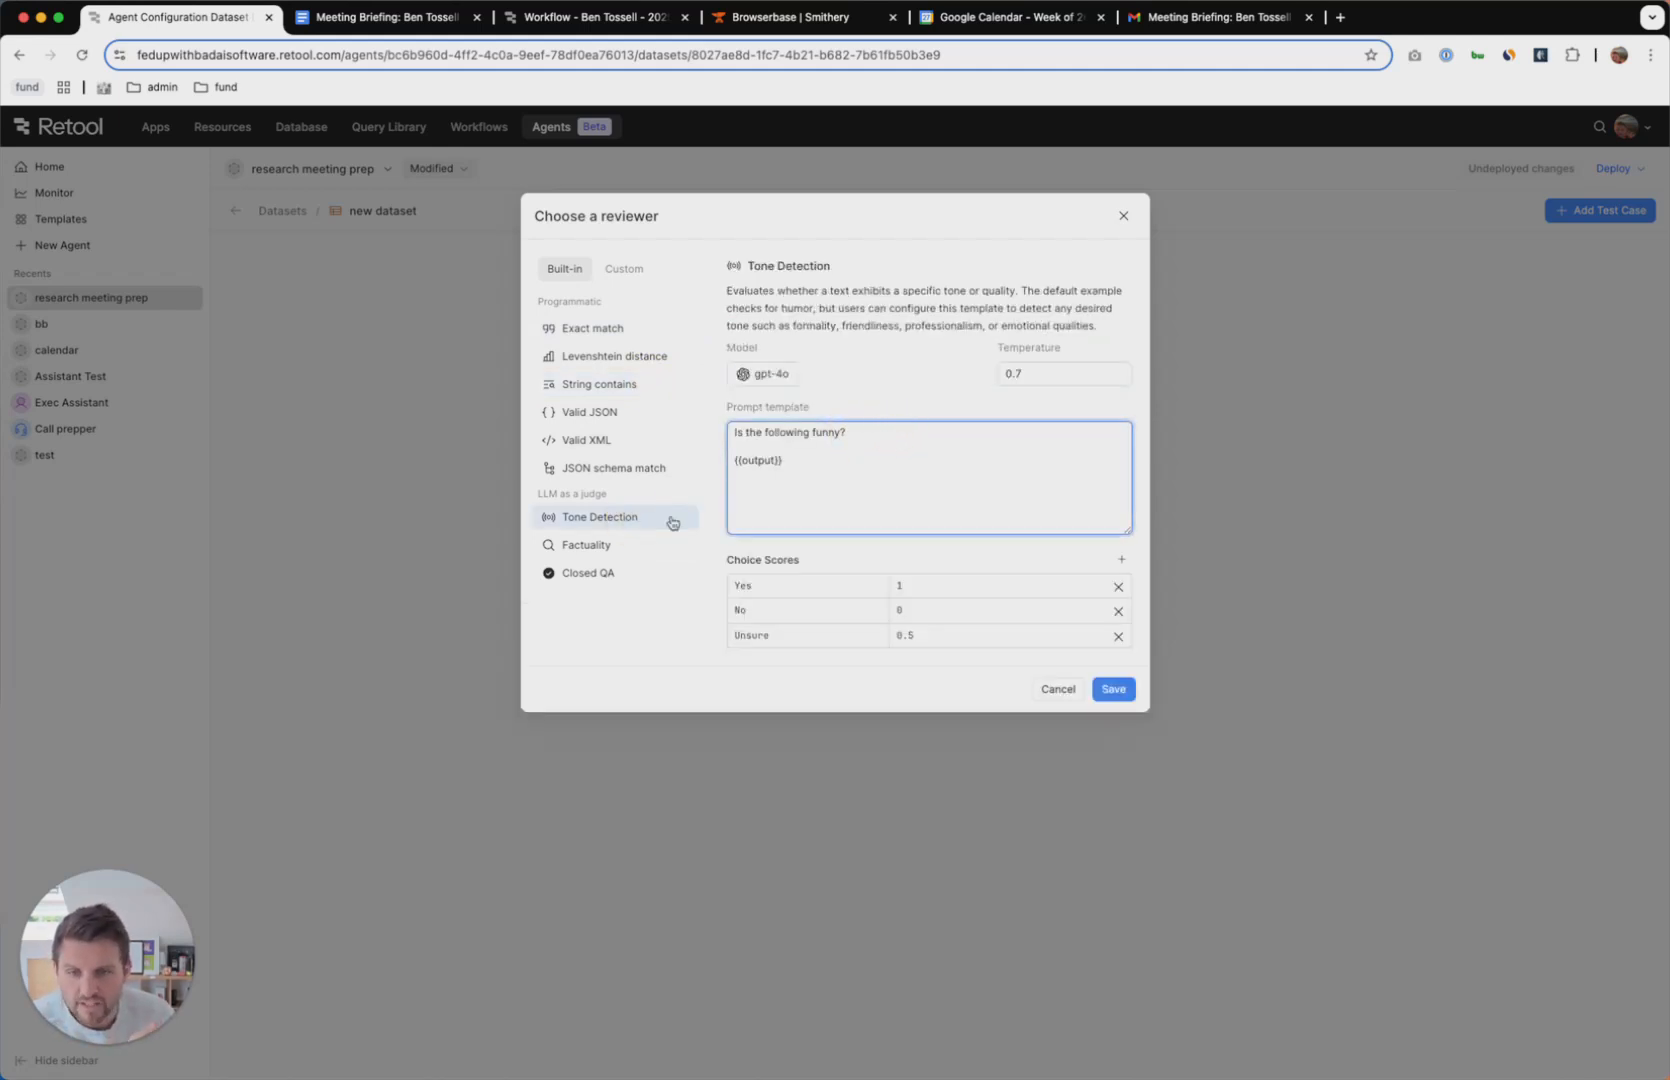
{"action": "left_click", "coordinate": [592, 547]}
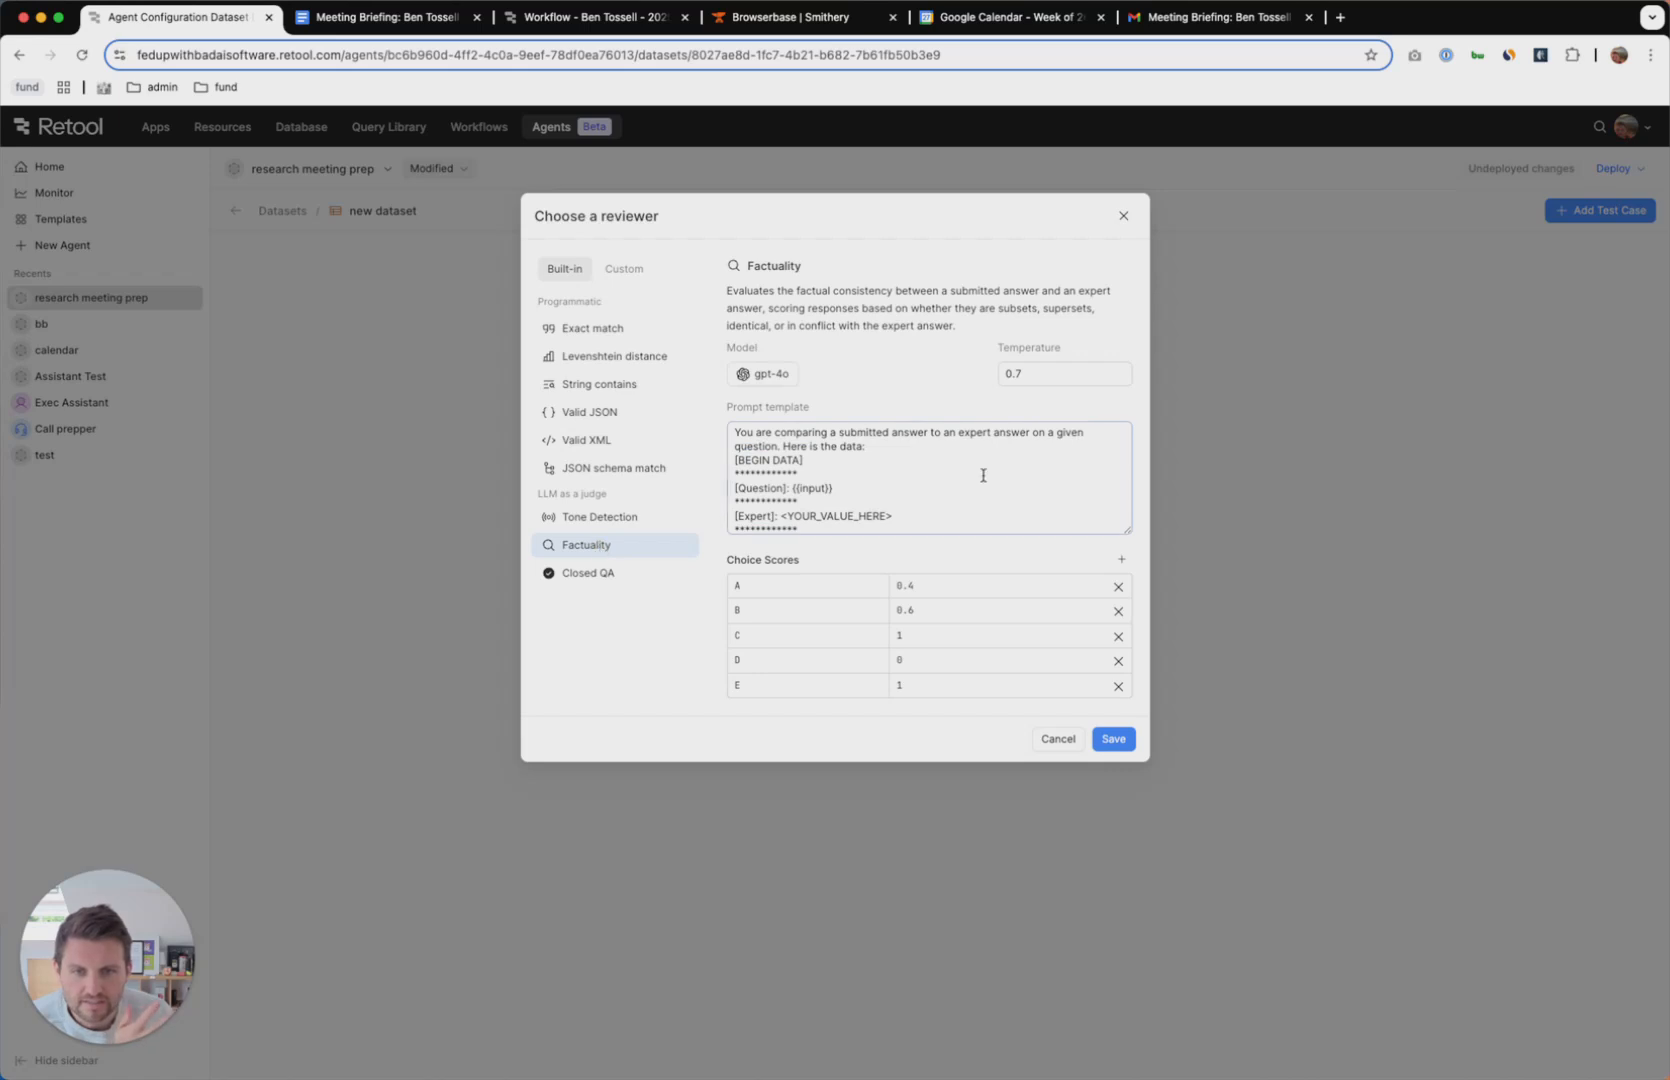
{"action": "scroll", "coordinate": [983, 475], "scroll_direction": "down", "scroll_amount": 3}
{"action": "left_click", "coordinate": [666, 573]}
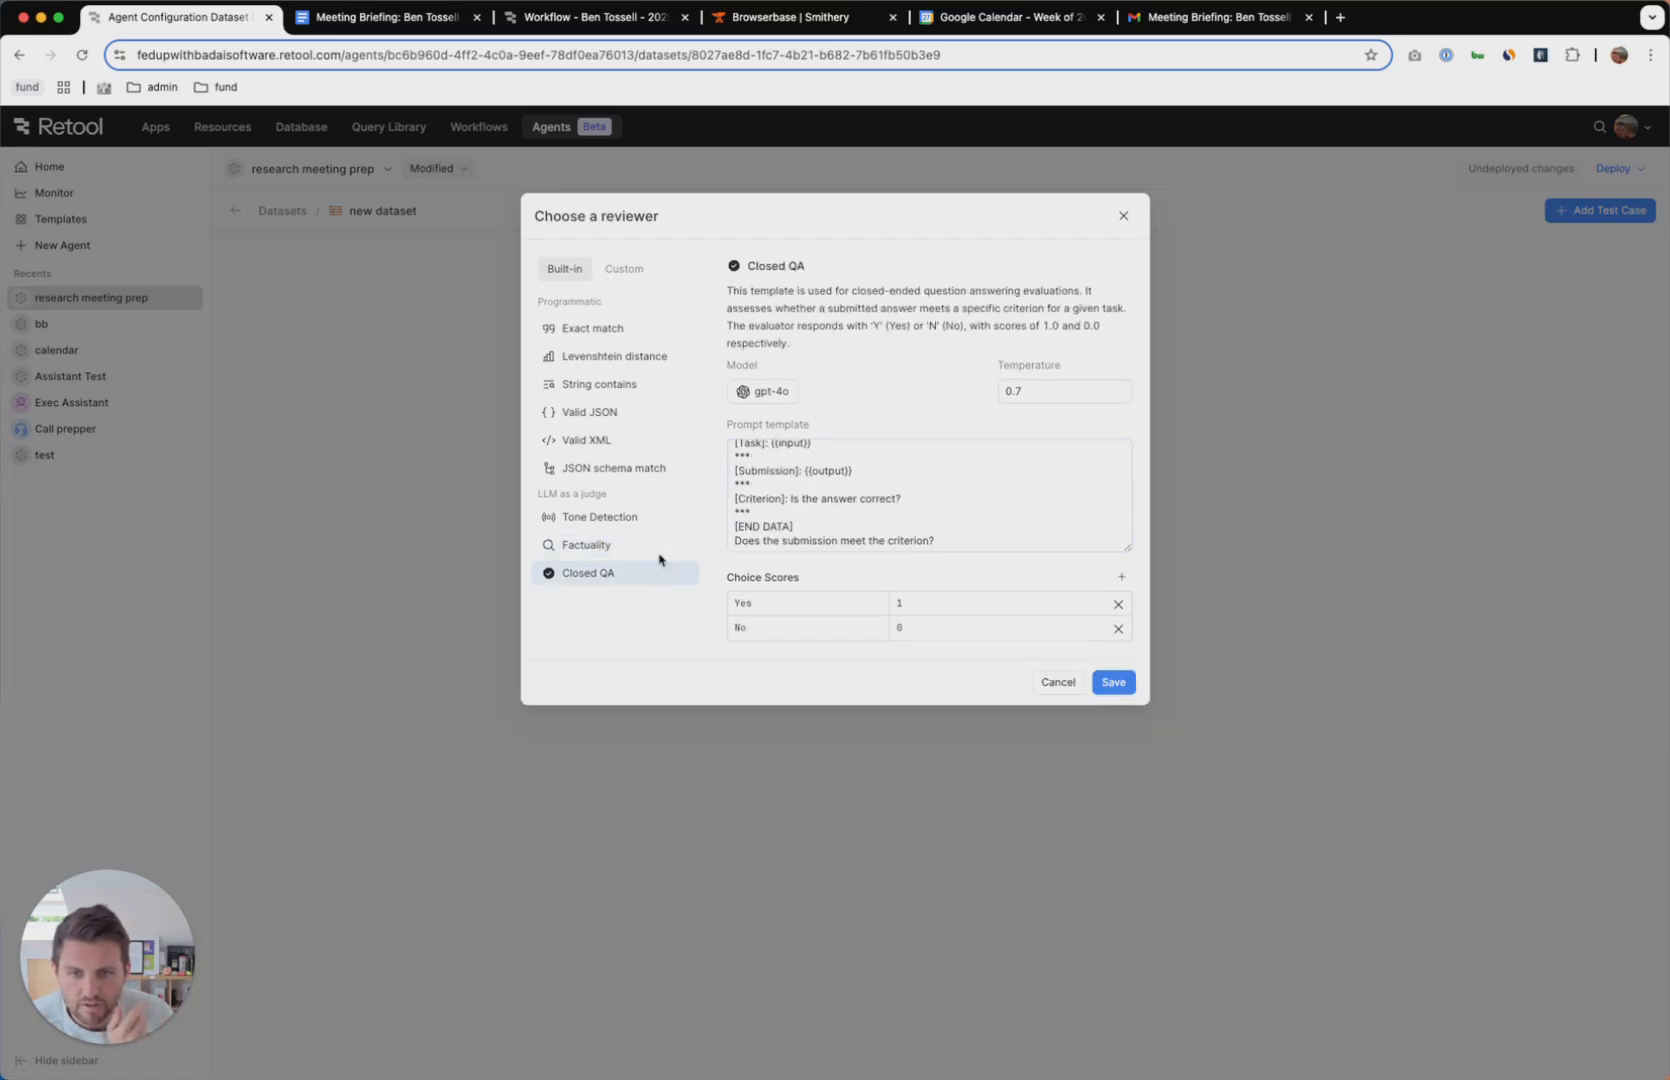
{"action": "left_click", "coordinate": [652, 515]}
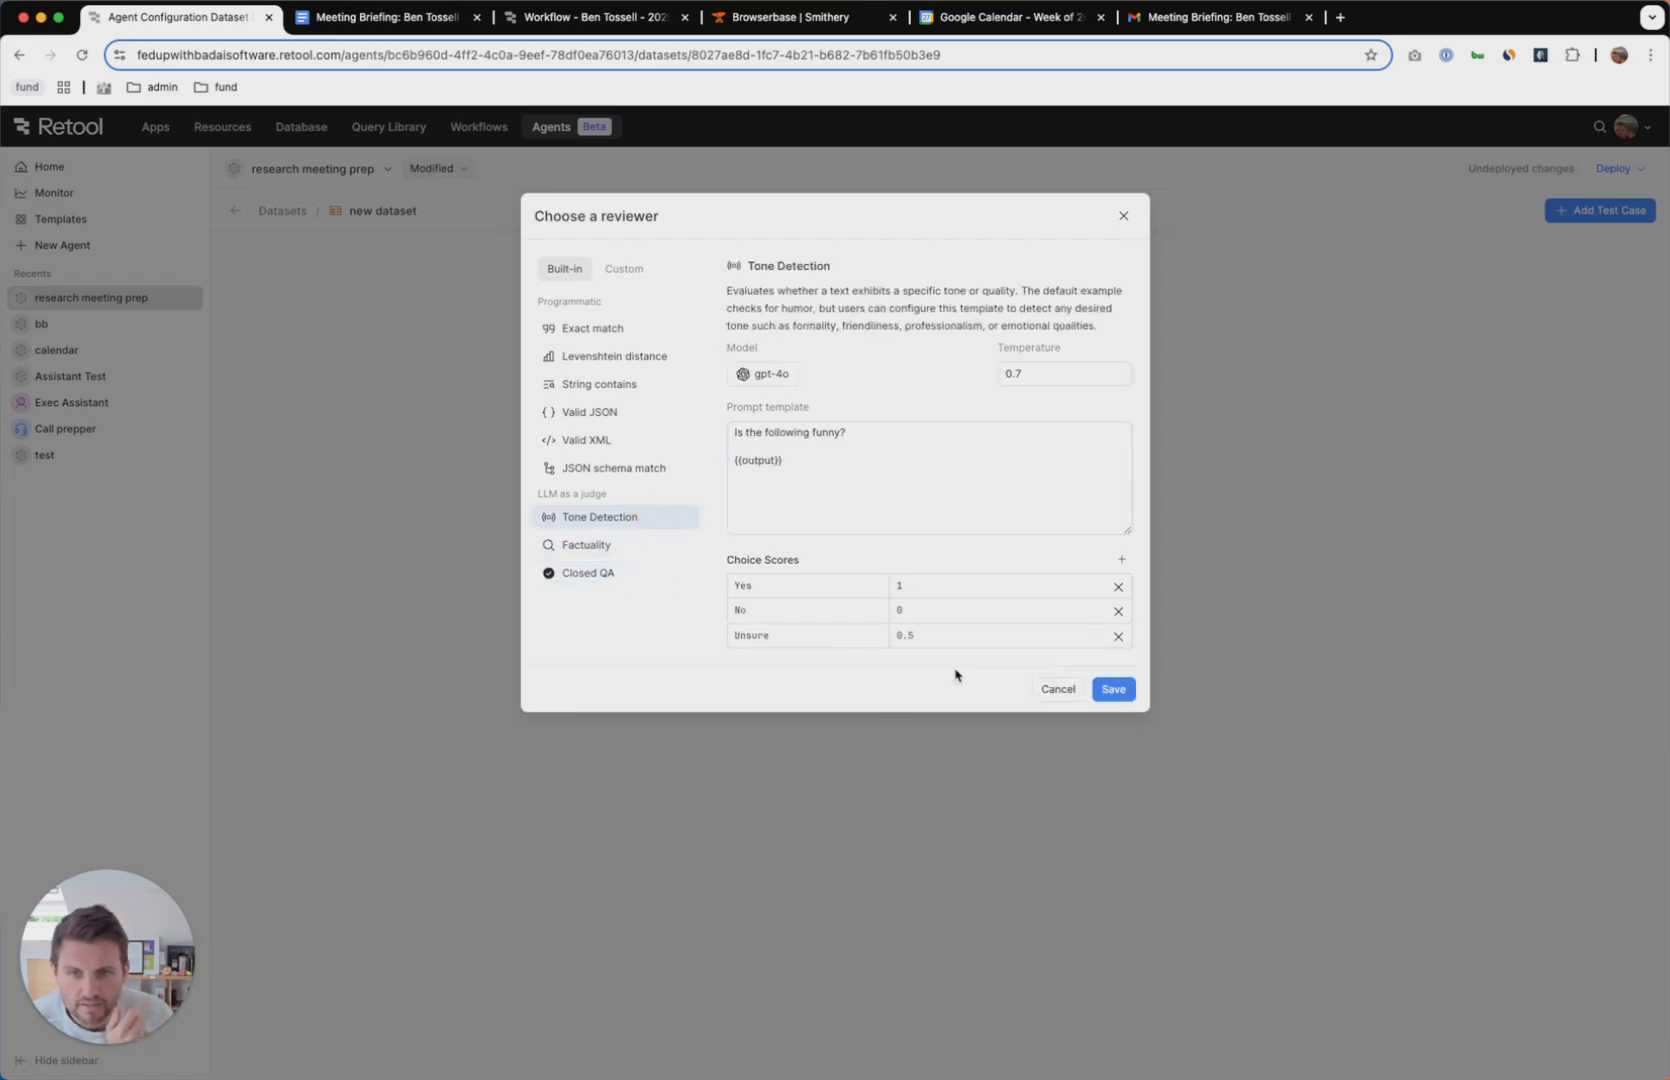
{"action": "left_click", "coordinate": [1123, 216]}
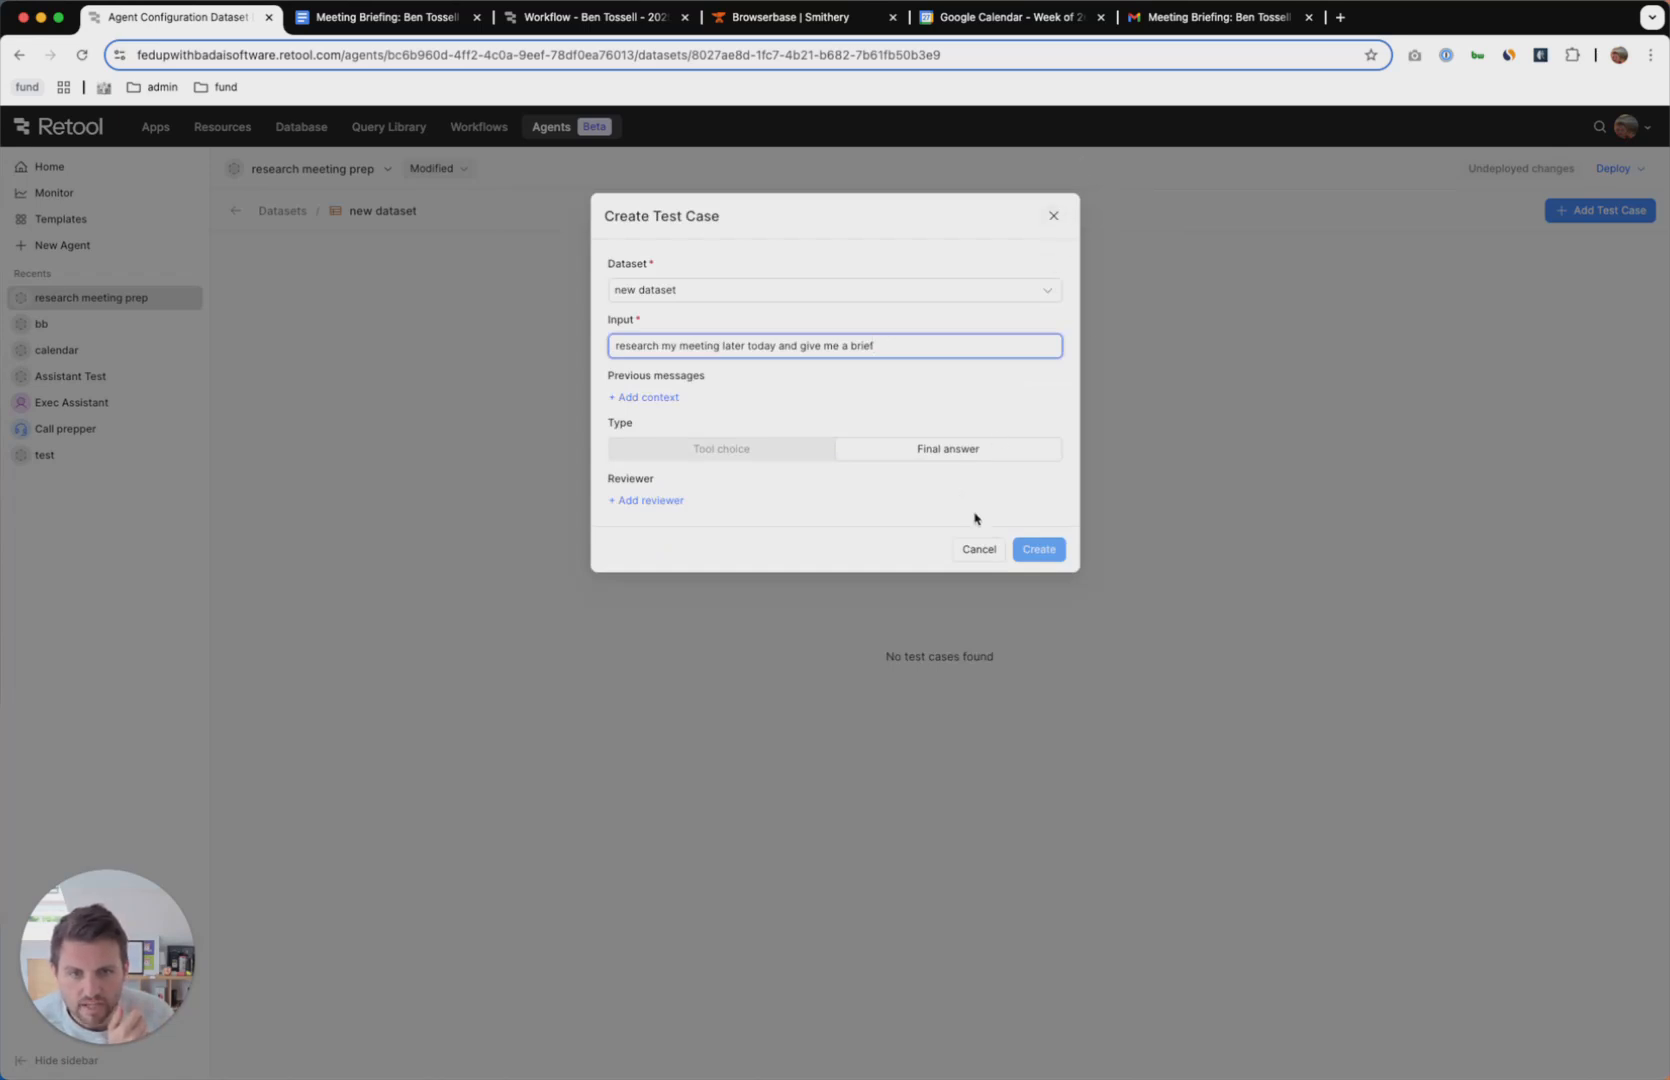
Set the test case type to Tool choice with Get Calendar Events as the expected tool, and create it.
{"action": "left_click", "coordinate": [745, 450]}
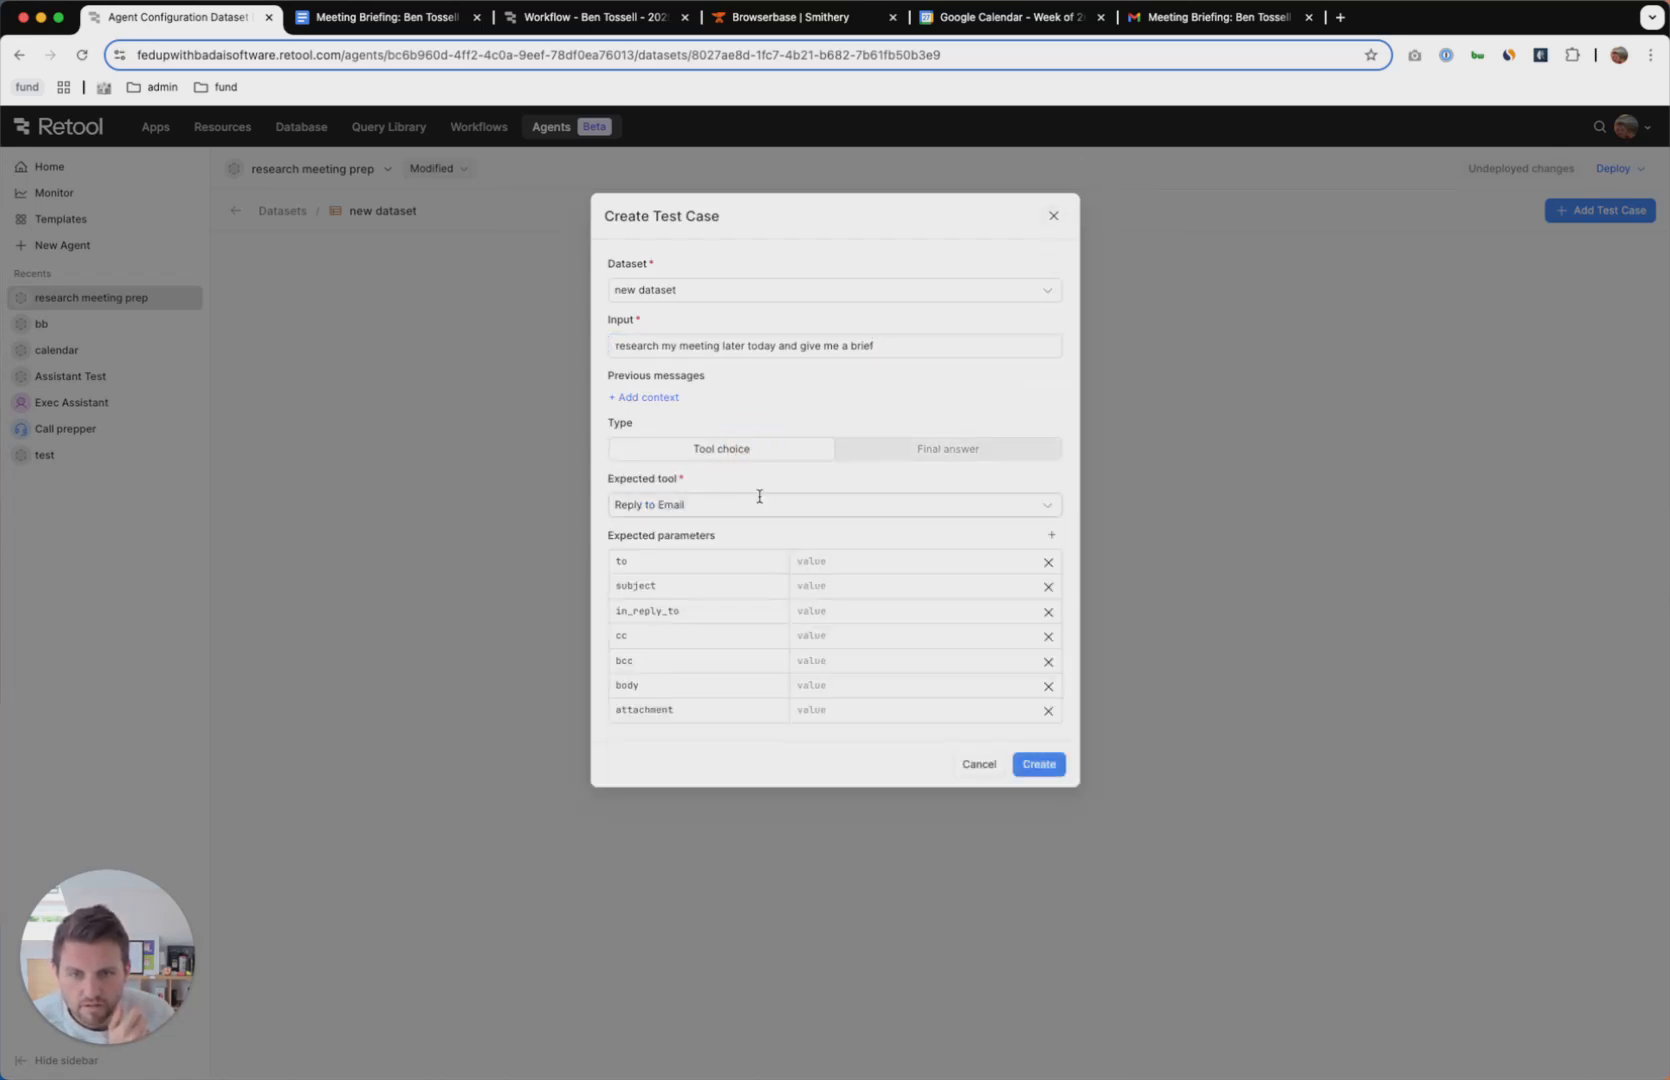
{"action": "left_click", "coordinate": [745, 506]}
{"action": "left_click", "coordinate": [703, 569]}
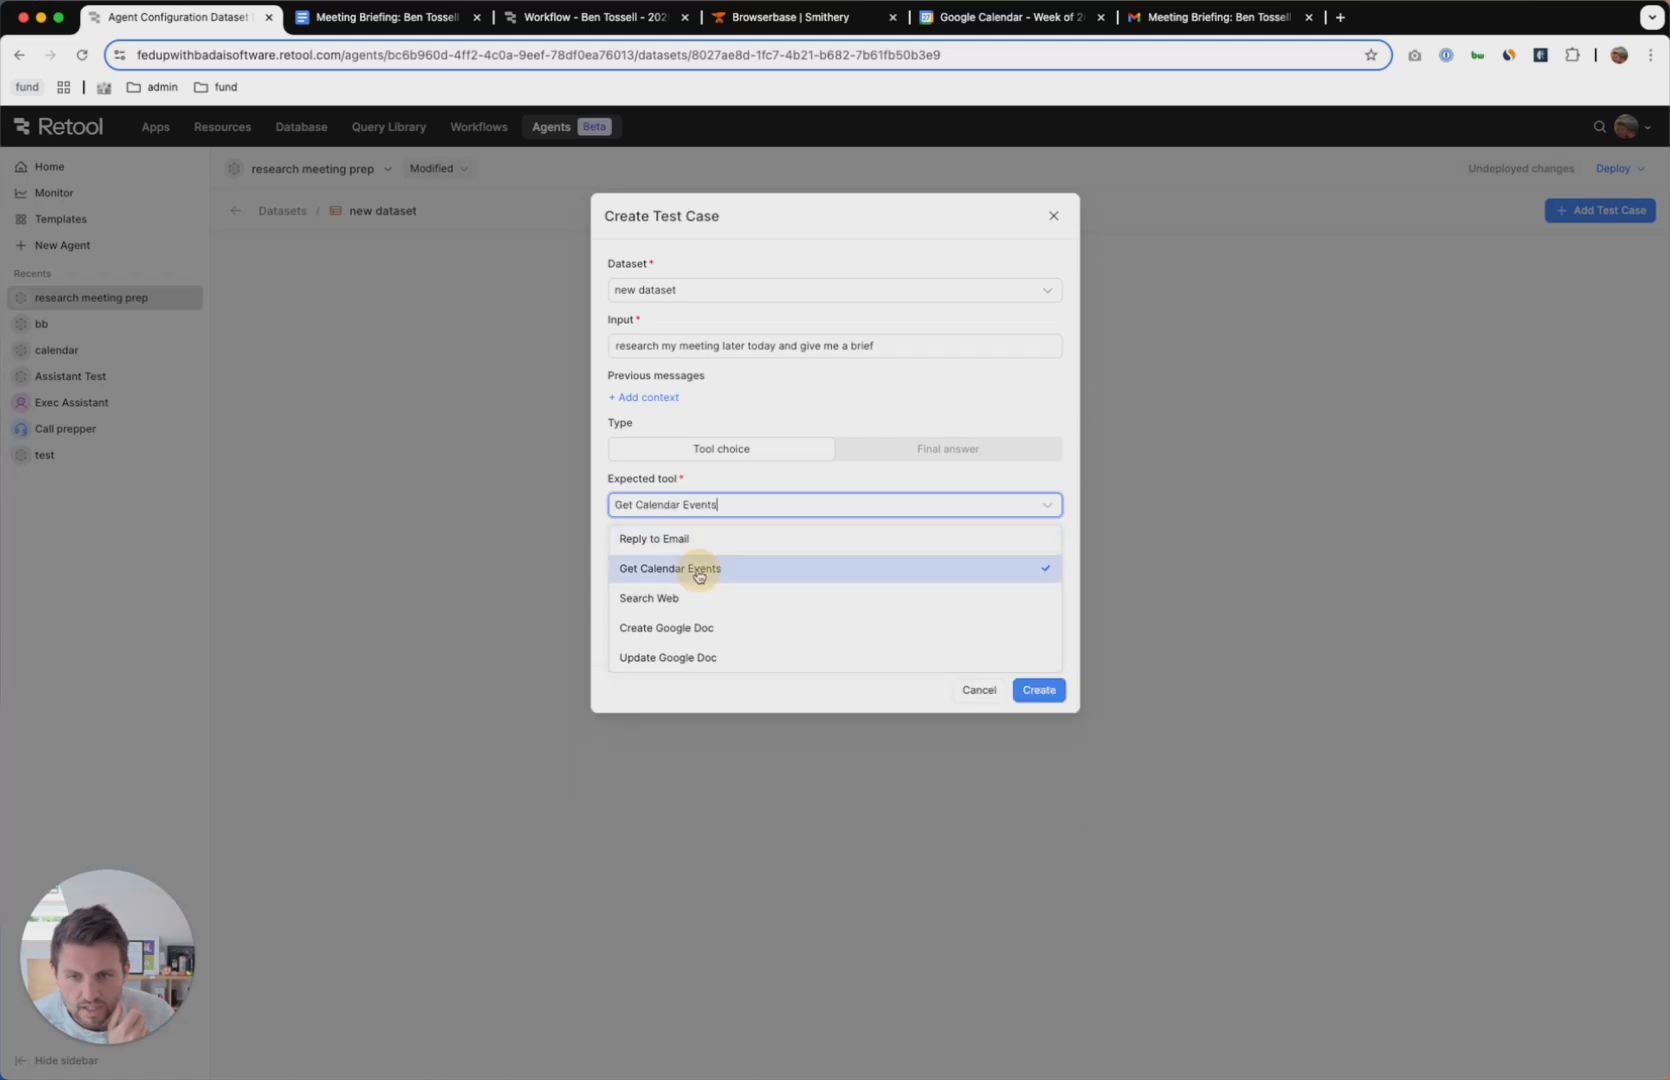
{"action": "left_click", "coordinate": [1035, 688]}
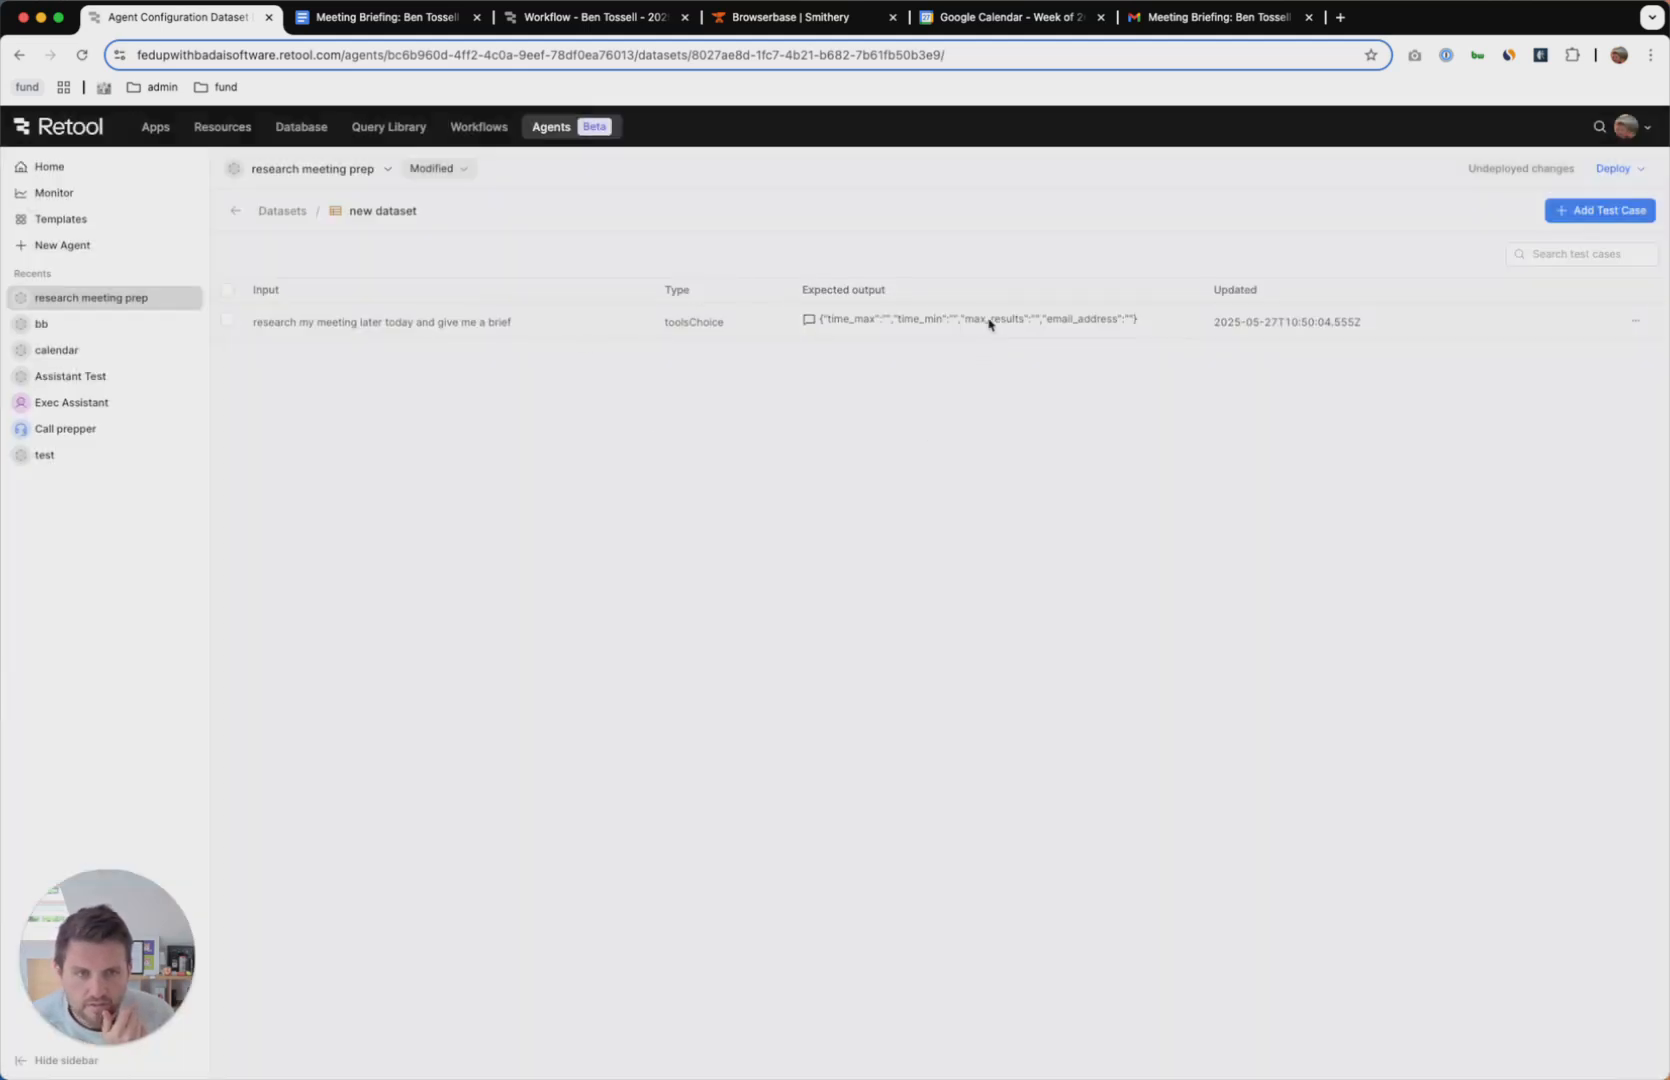
Run an eval named "run 1" for the agent against "new dataset".
{"action": "left_click", "coordinate": [281, 211]}
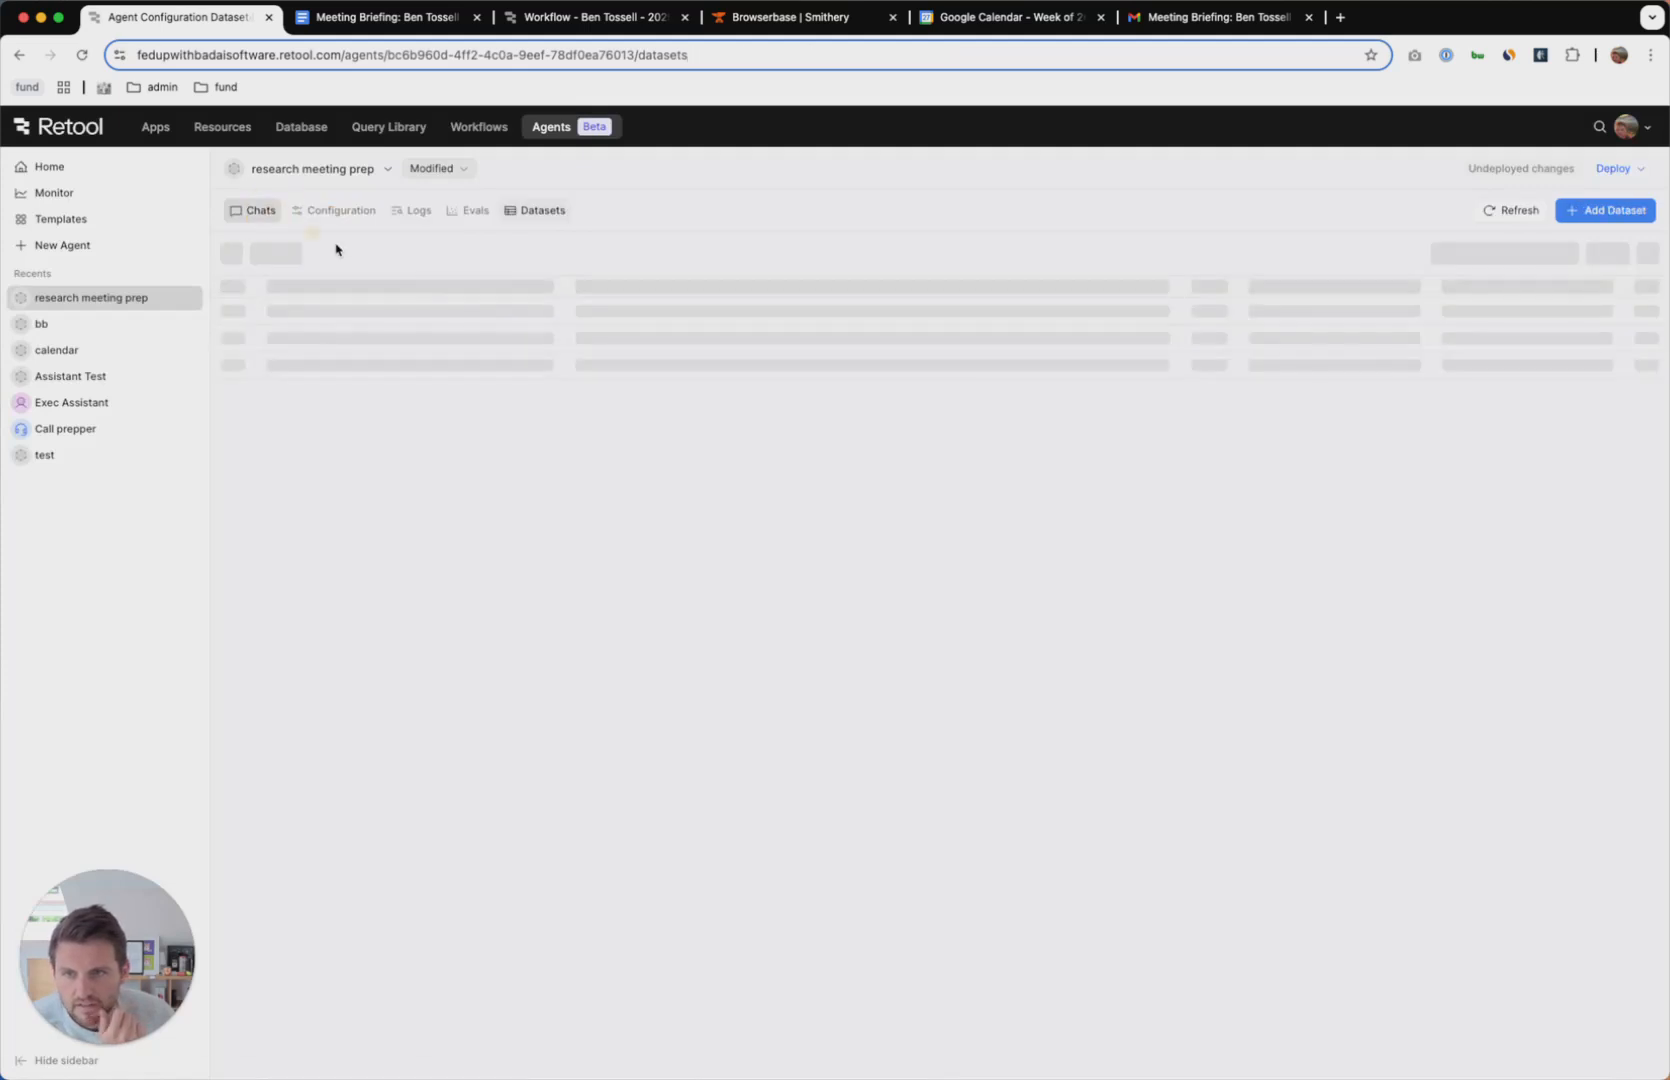
{"action": "left_click", "coordinate": [447, 211]}
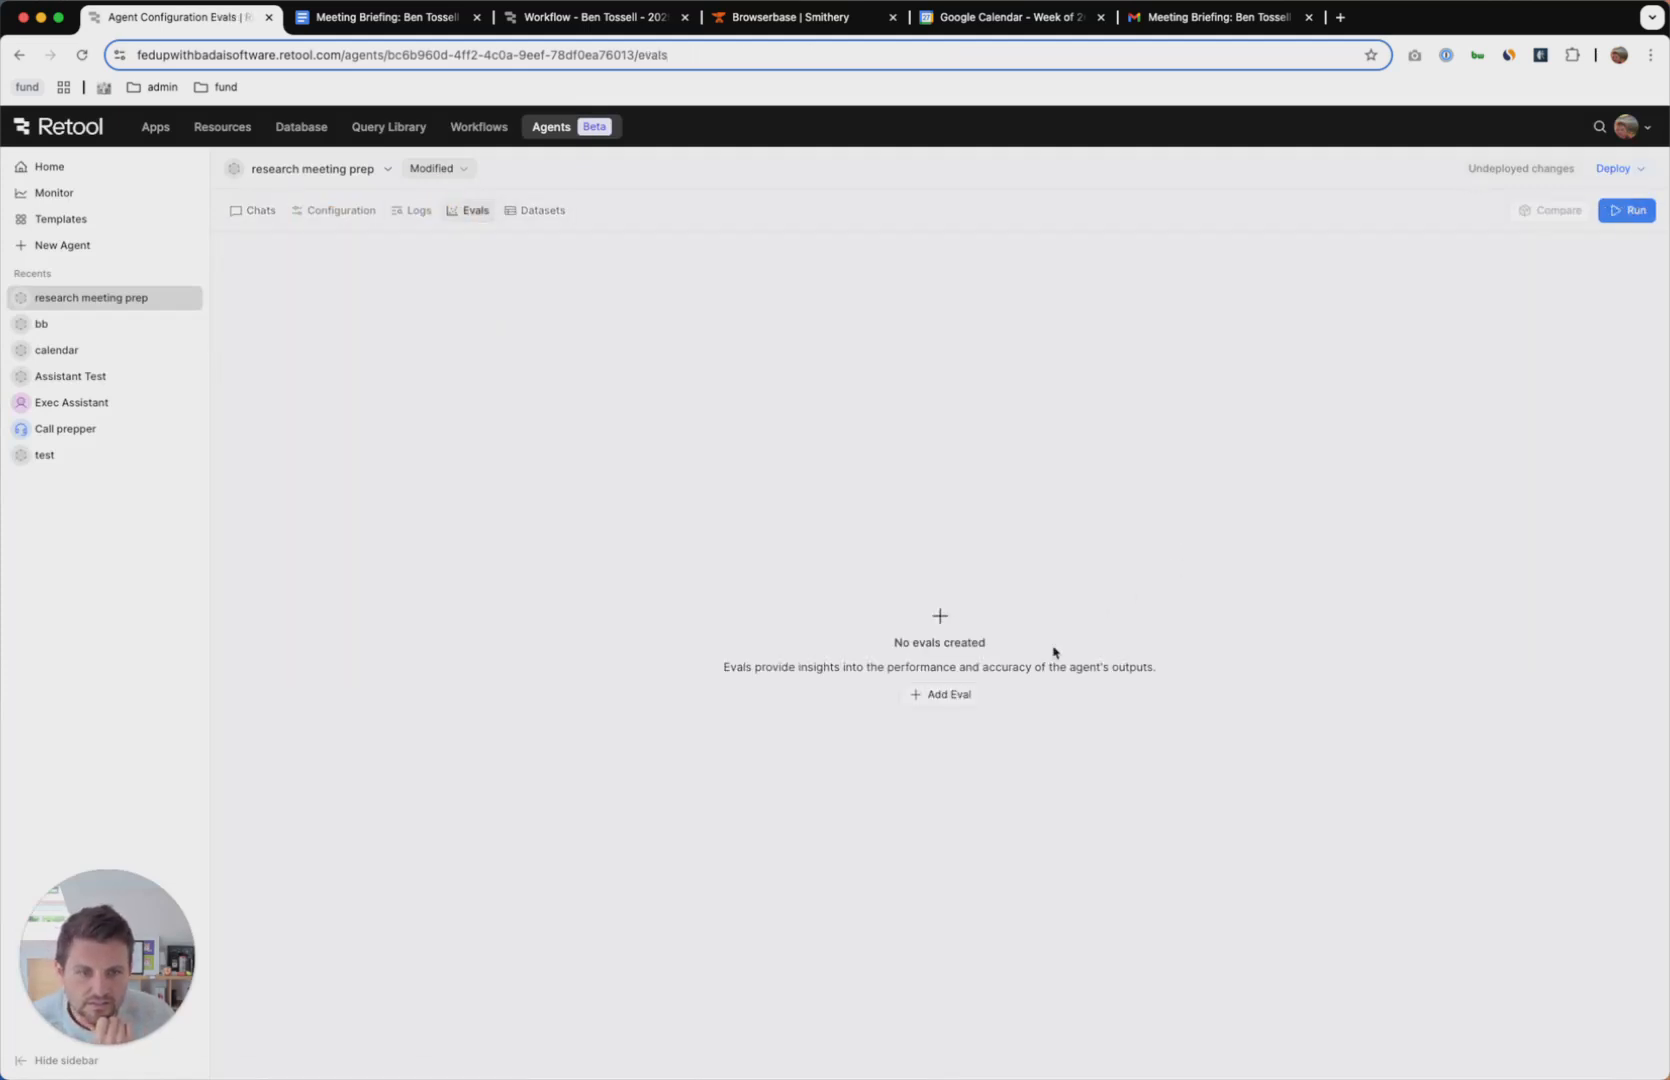
{"action": "left_click", "coordinate": [934, 700]}
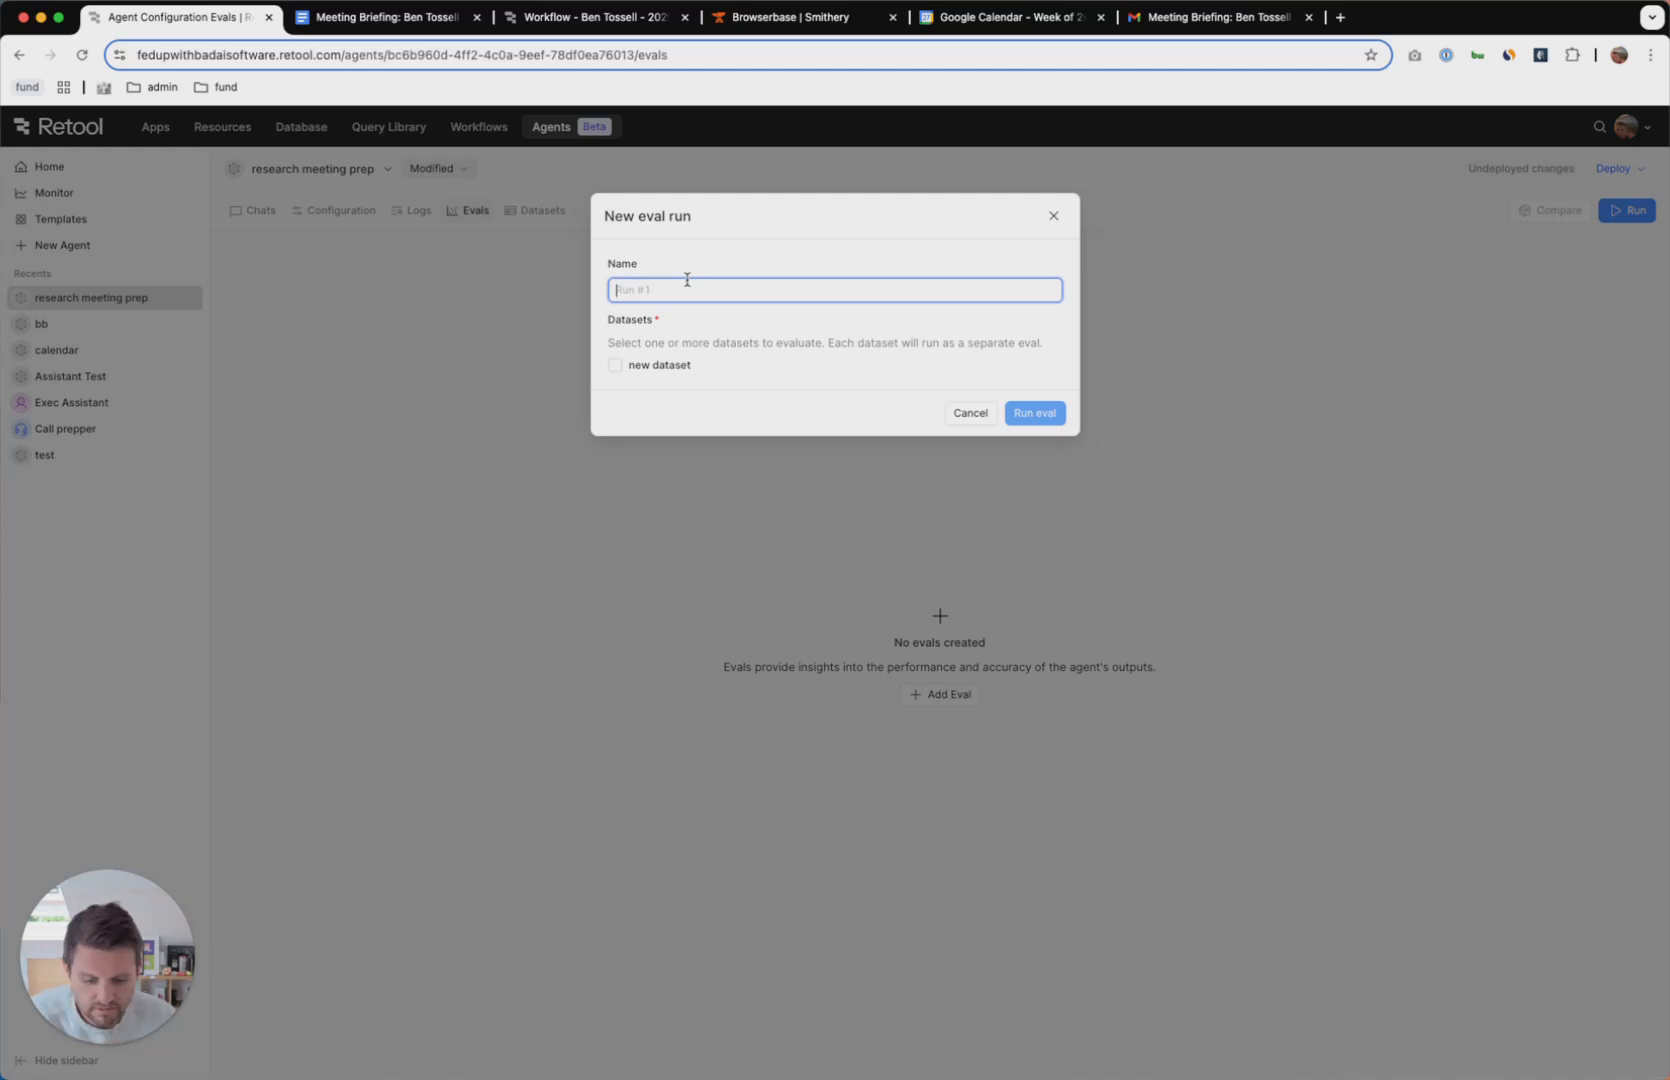
{"action": "left_click", "coordinate": [660, 365]}
{"action": "left_click", "coordinate": [1015, 416]}
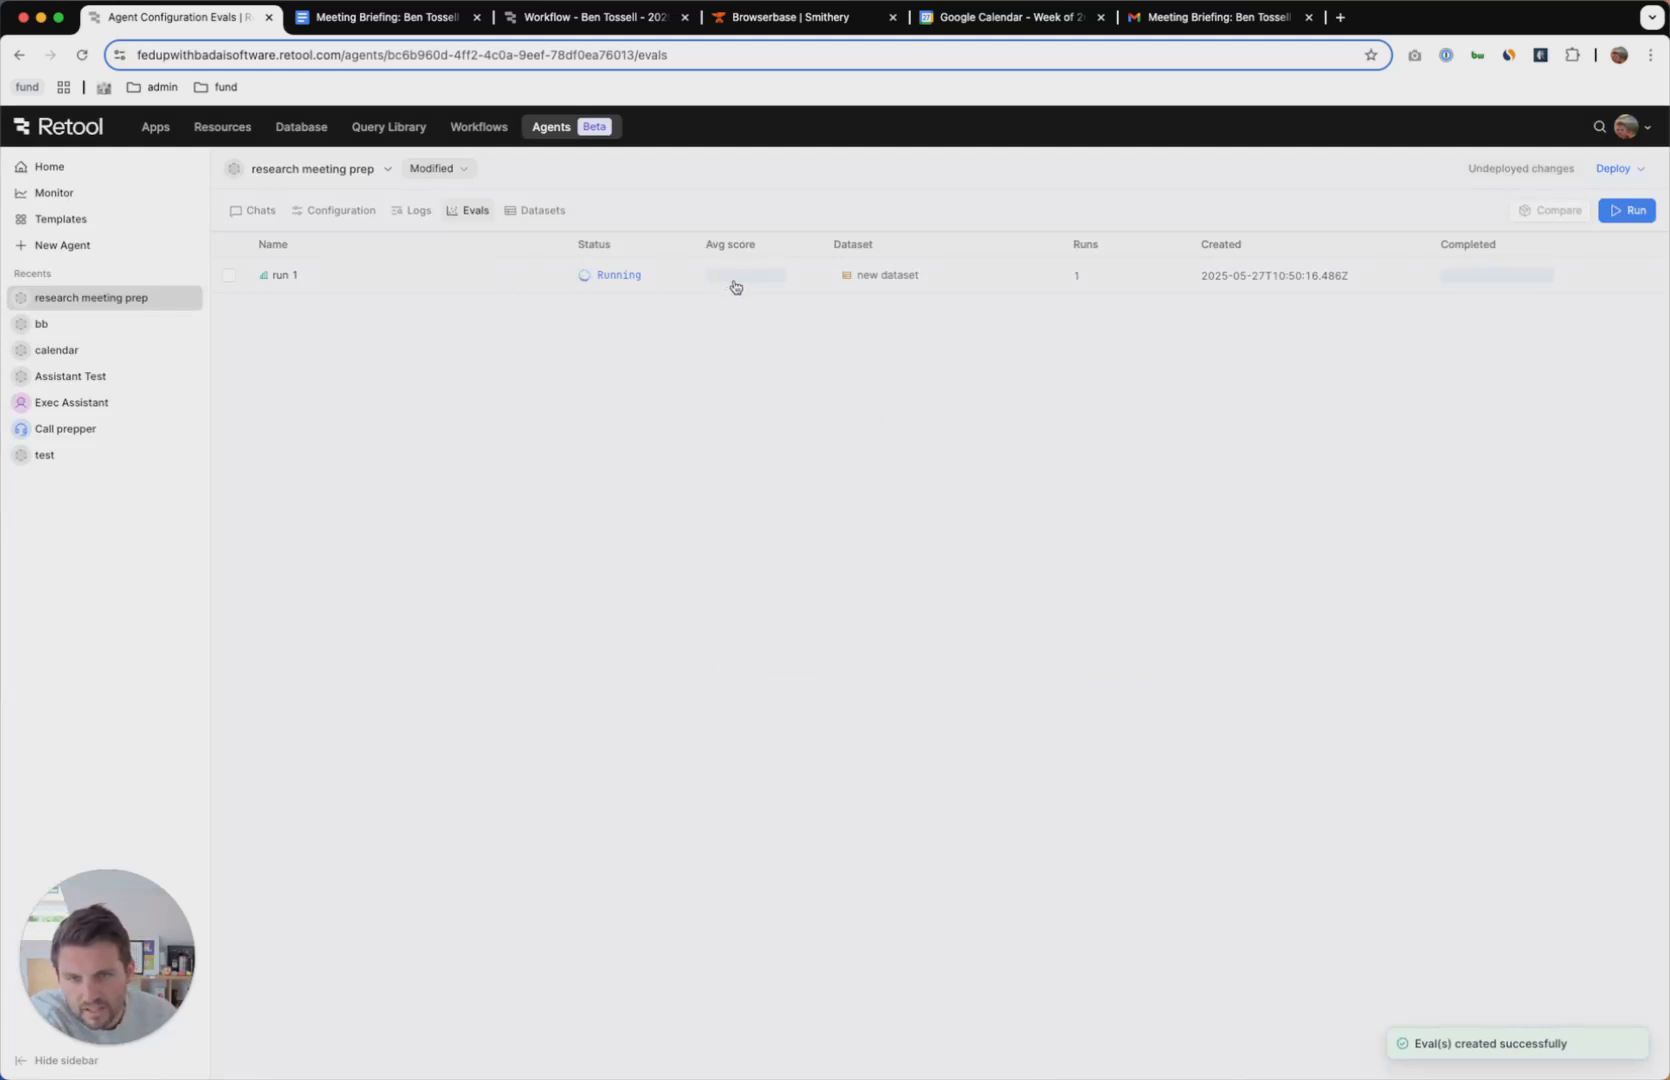
Examine the results of the "run 1" eval, comparing the tool used with the expected tool and checking the score.
{"action": "left_click", "coordinate": [943, 284]}
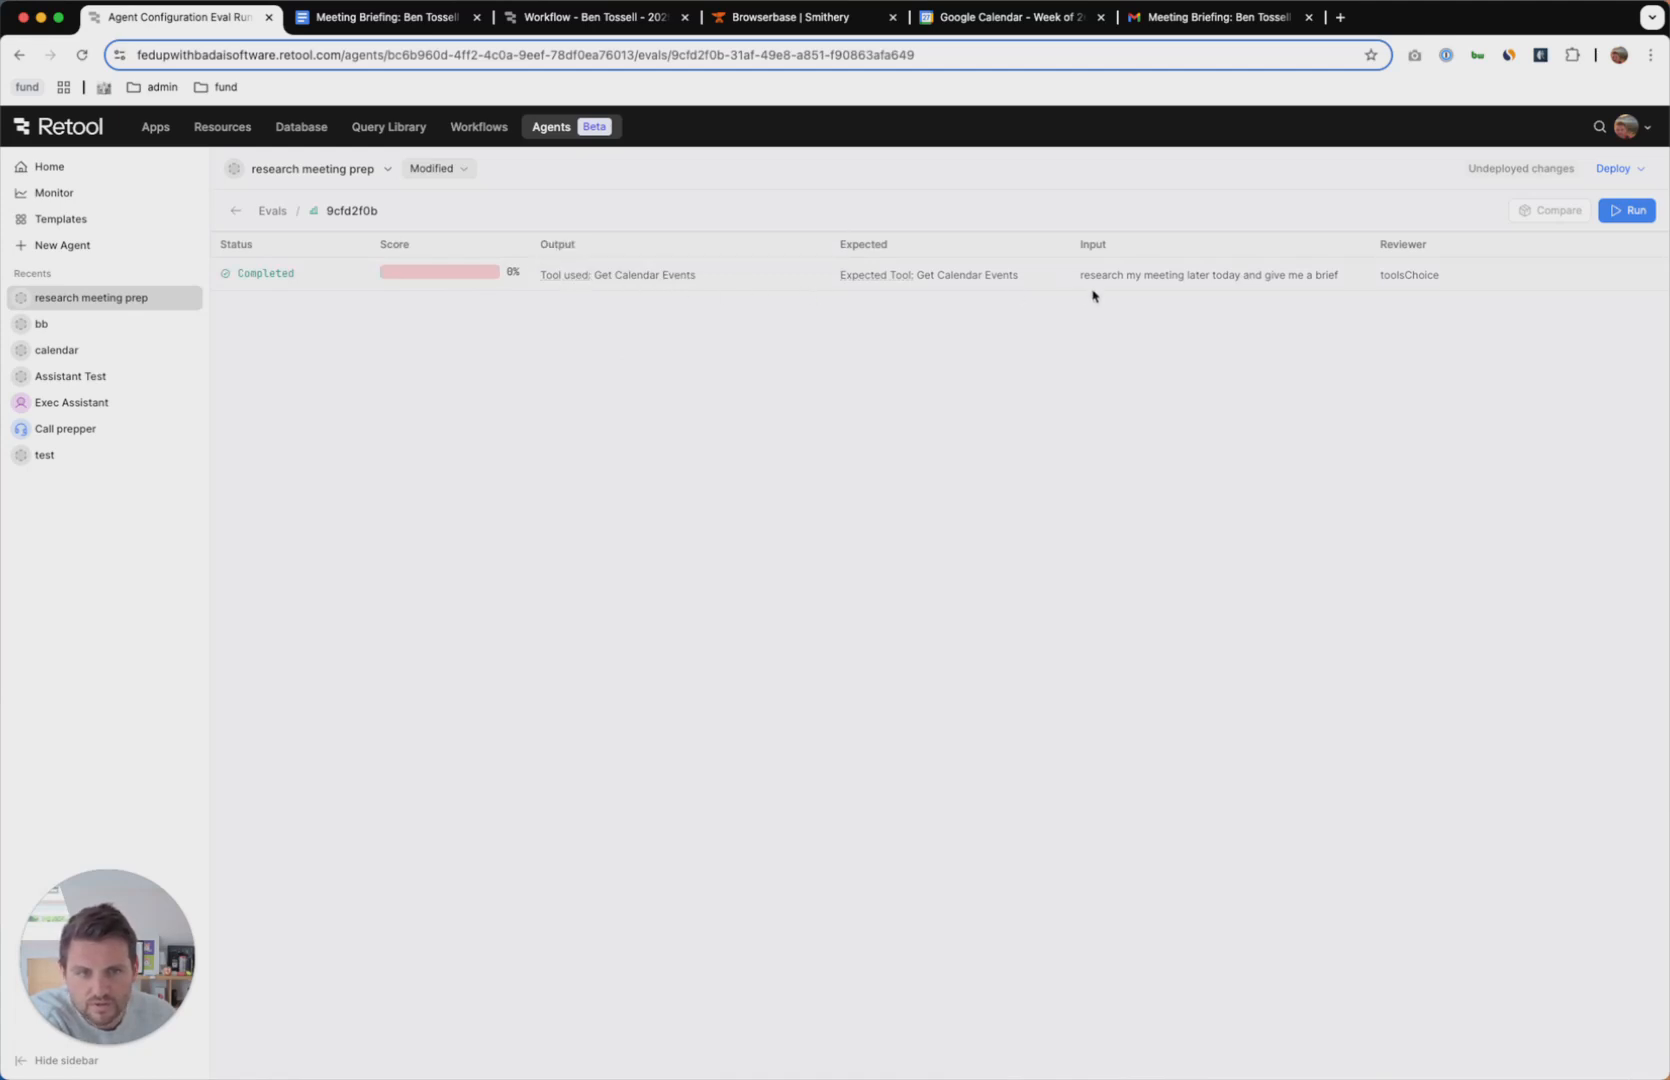
{"action": "left_click", "coordinate": [272, 210]}
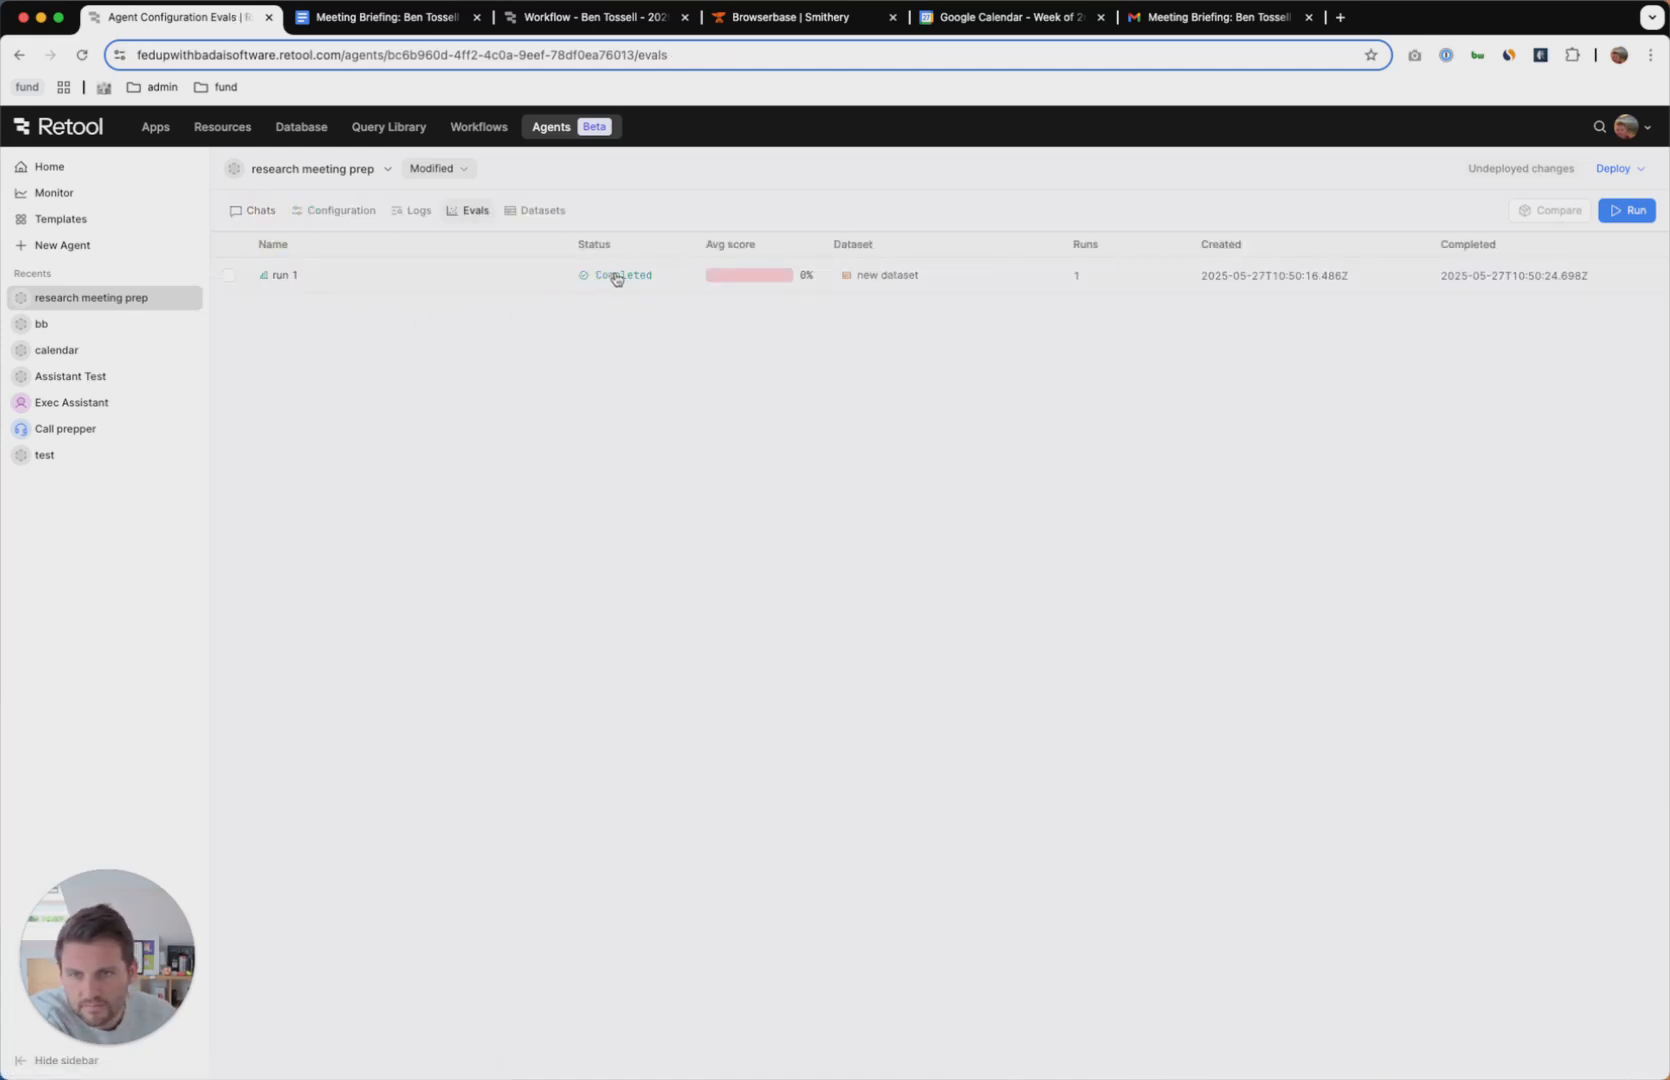
{"action": "left_click", "coordinate": [788, 280]}
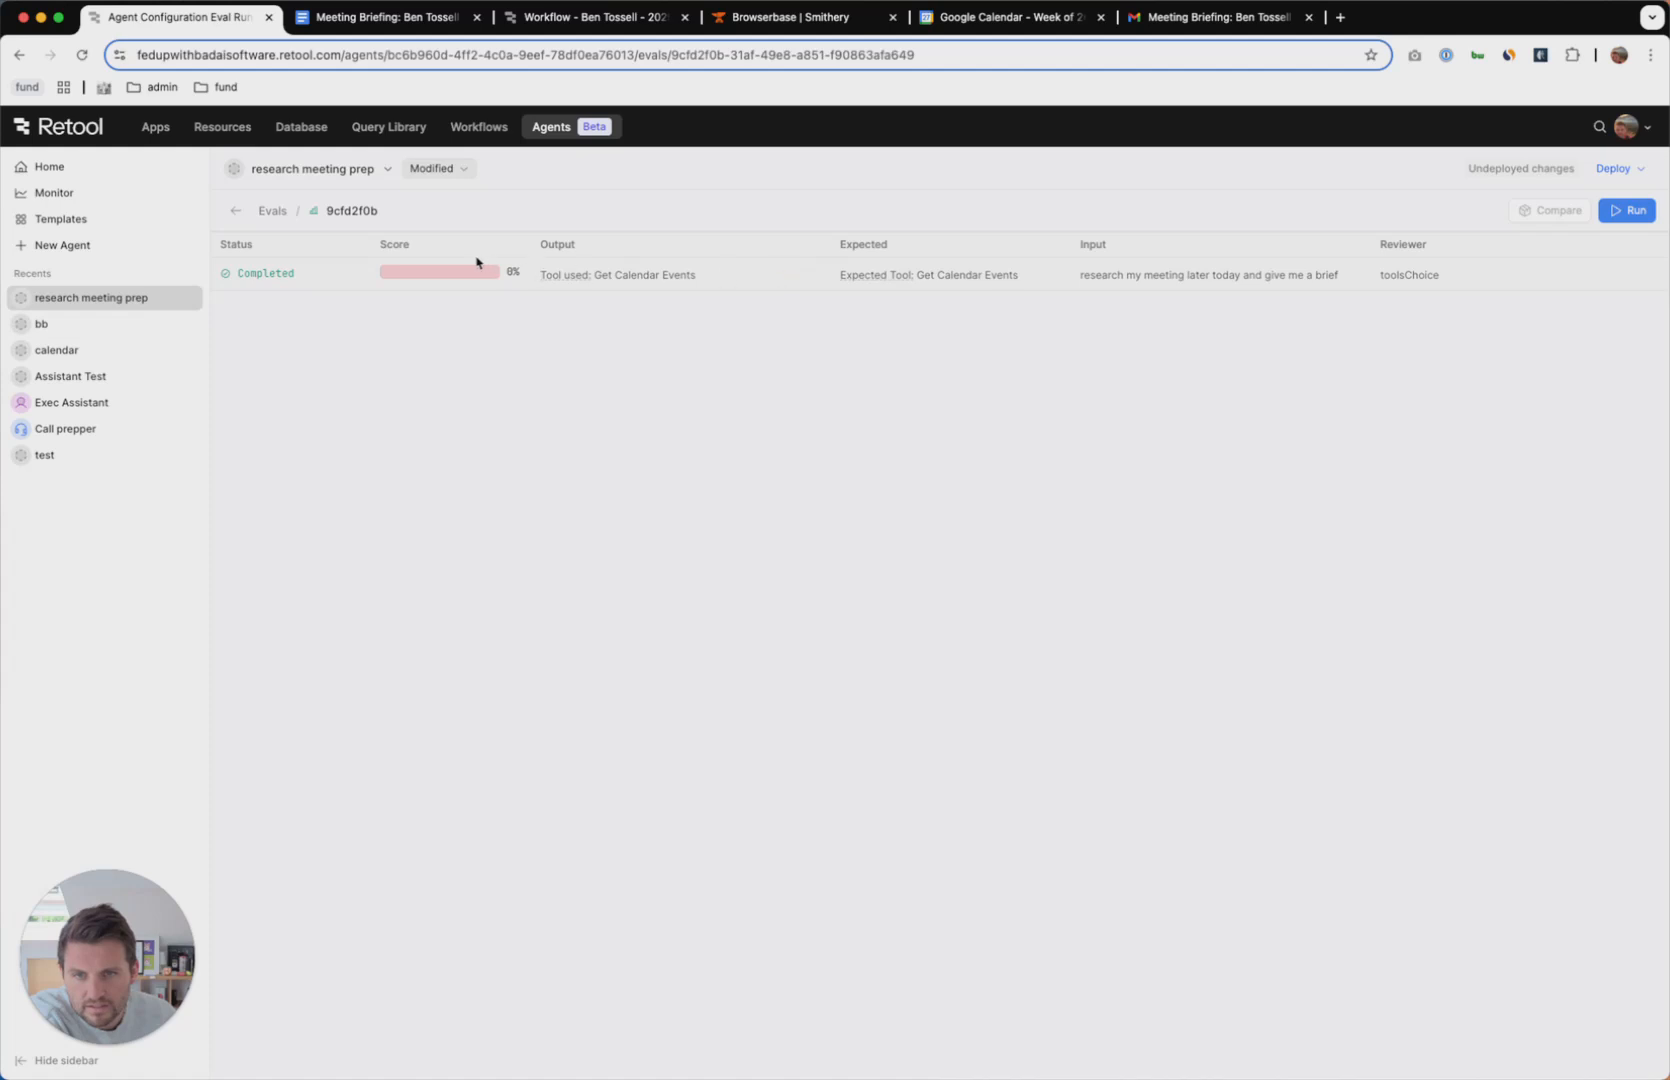
{"action": "left_click", "coordinate": [235, 210]}
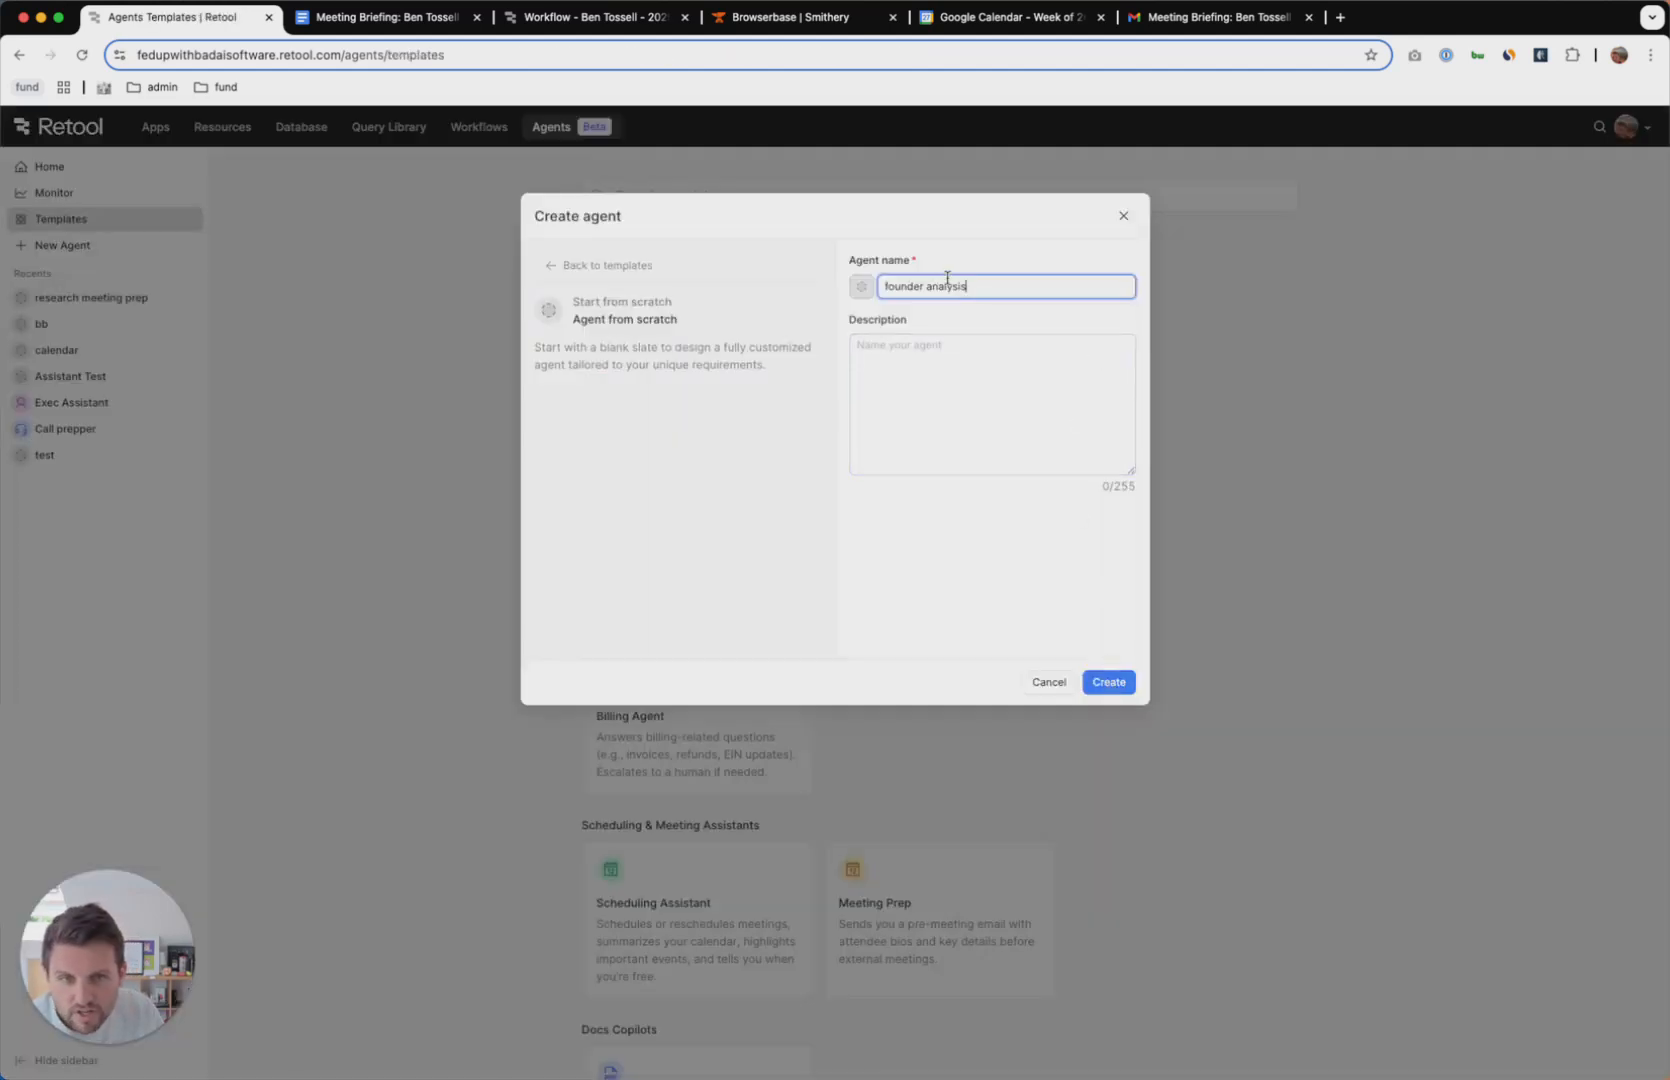
Create a from-scratch agent named "founder analysis" and start connecting an MCP server as its tool.
{"action": "left_click", "coordinate": [1109, 682]}
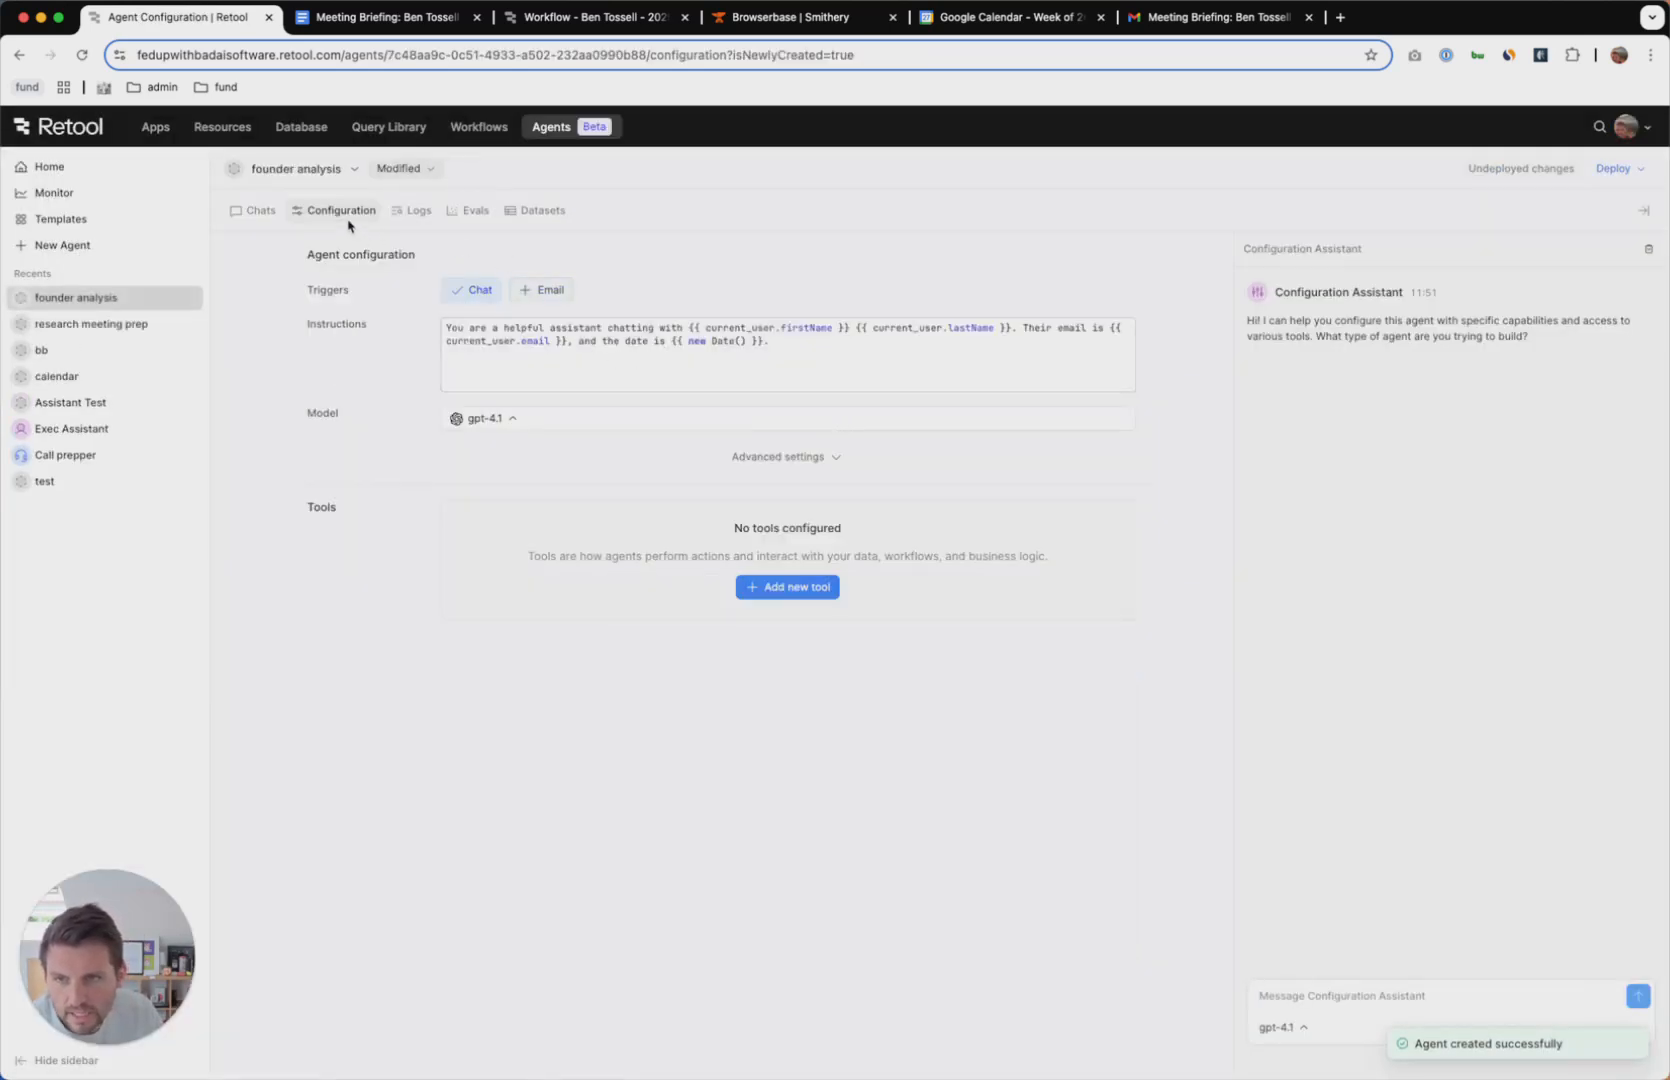
{"action": "left_click", "coordinate": [795, 586]}
{"action": "left_click", "coordinate": [451, 463]}
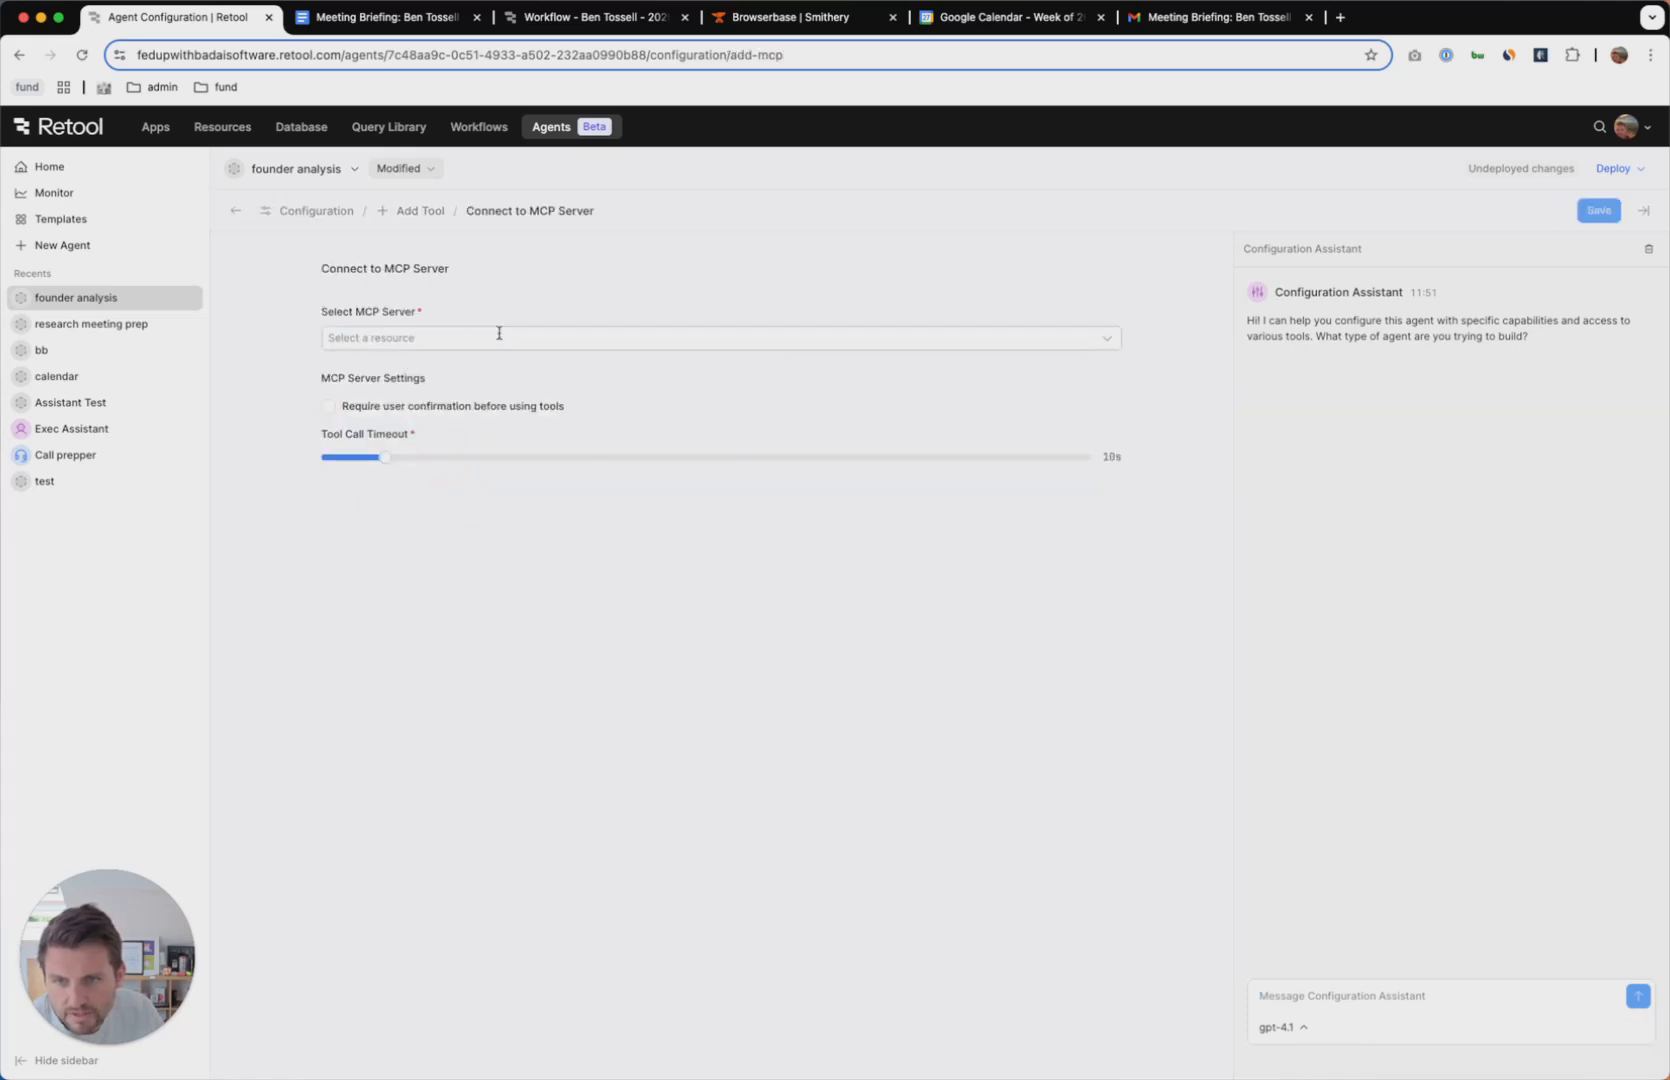
Start a new MCP server resource and name it "exa-search-test".
{"action": "left_click", "coordinate": [427, 333]}
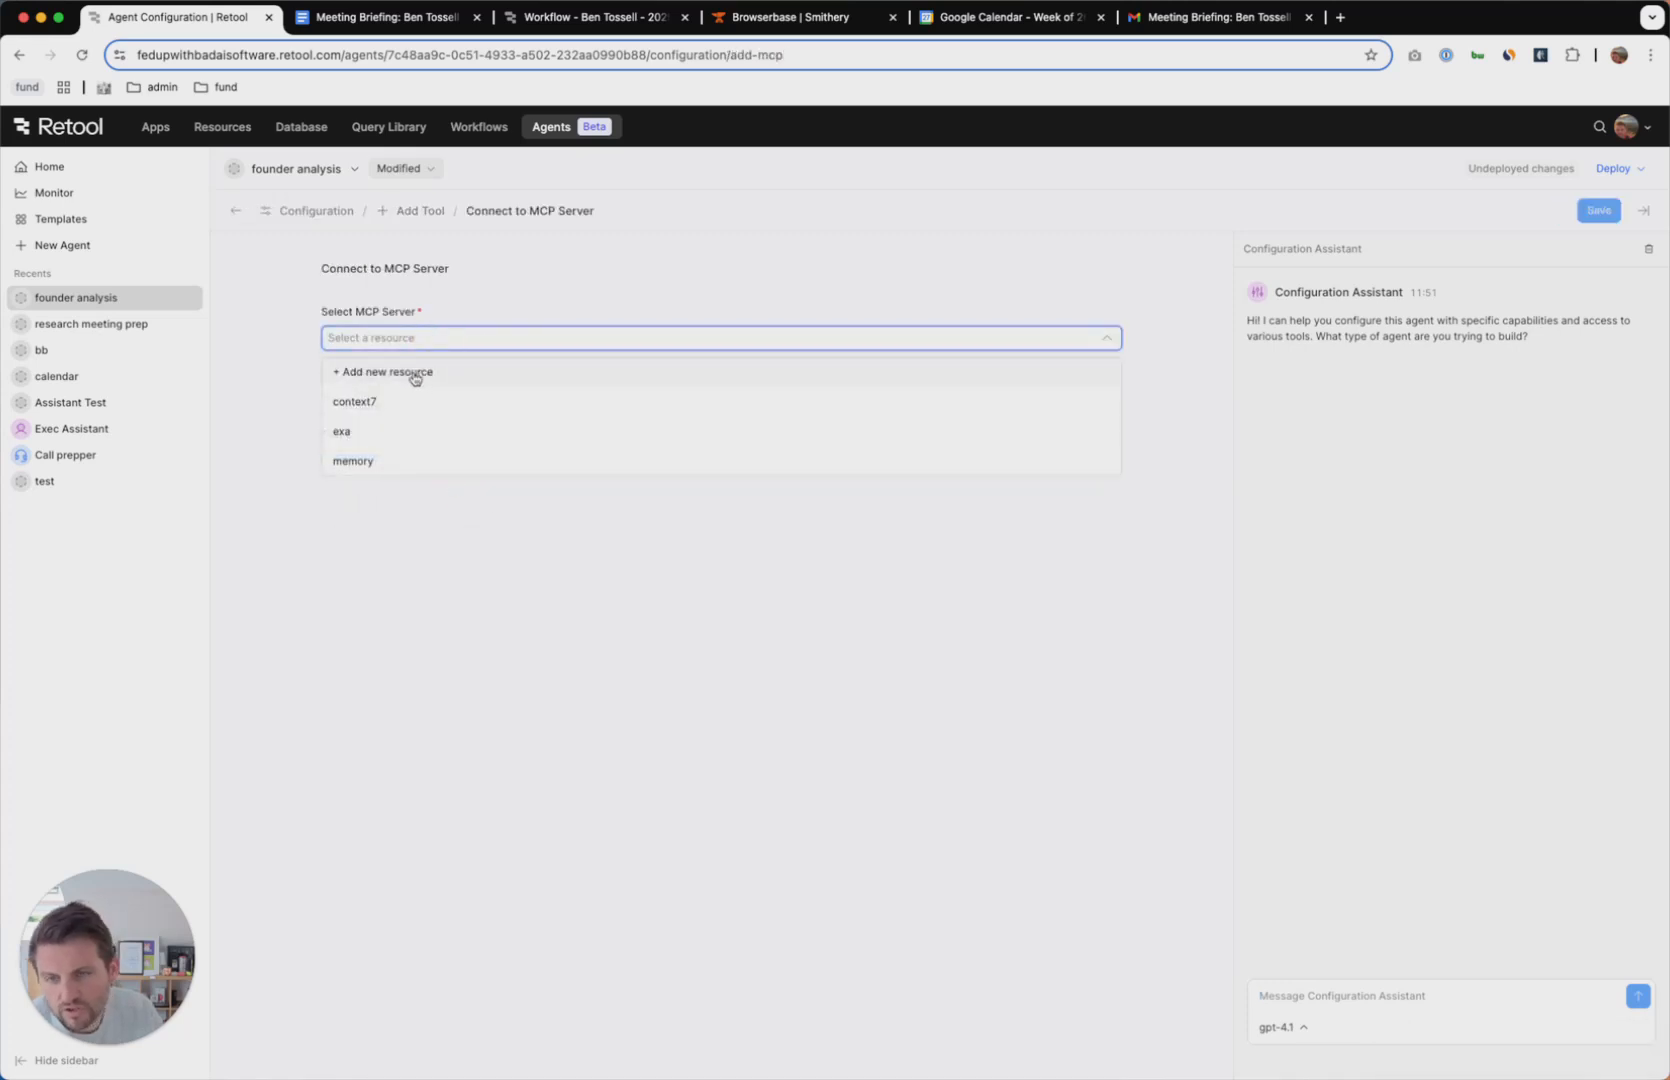
{"action": "left_click", "coordinate": [415, 374]}
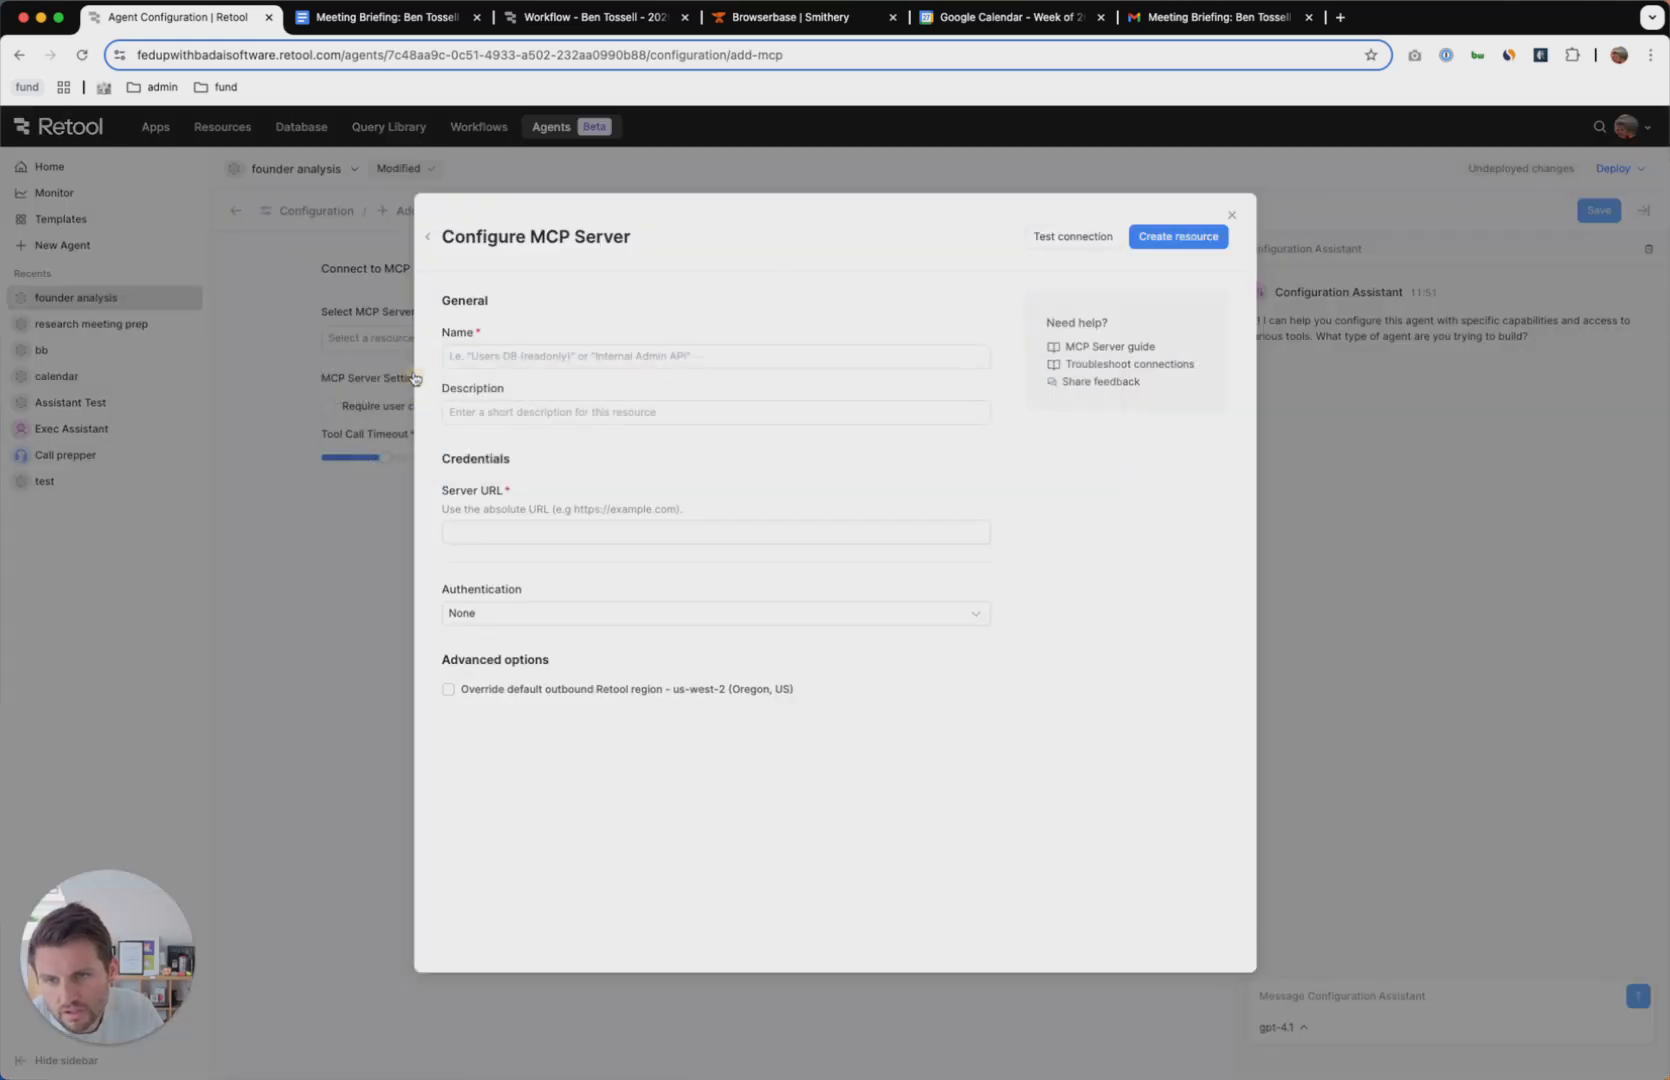
{"action": "left_click", "coordinate": [532, 357]}
{"action": "type", "text": "exa"}
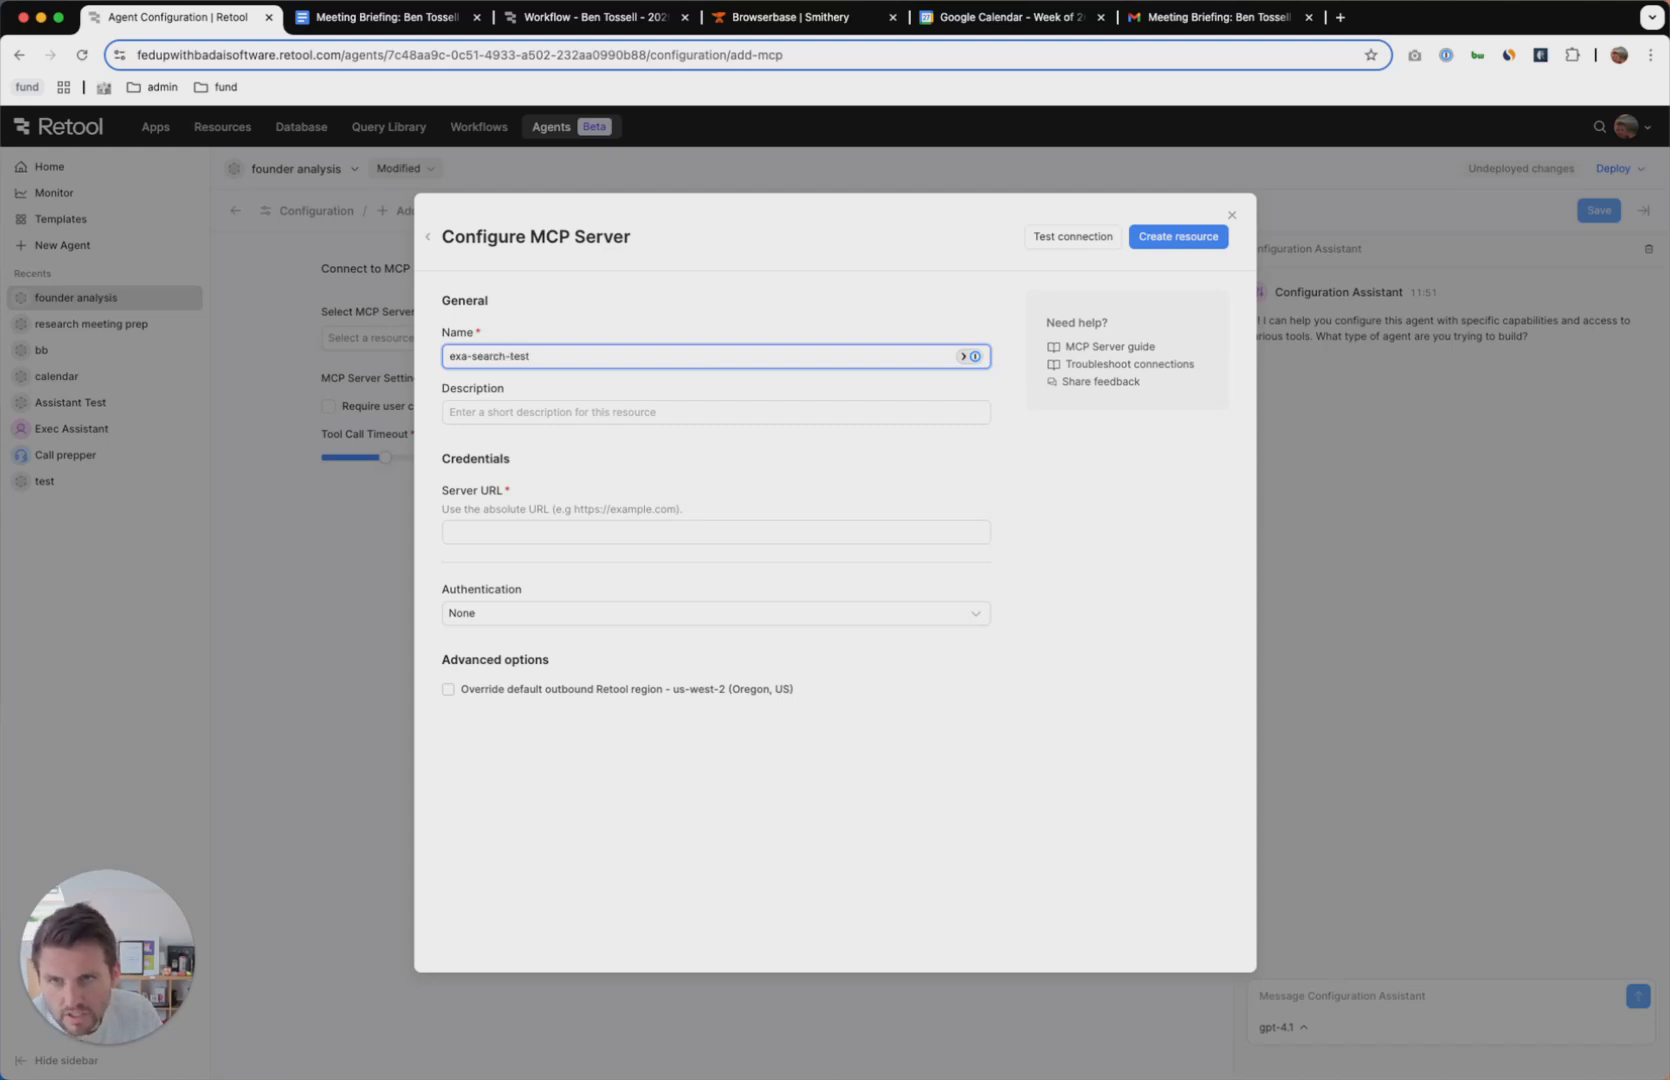
{"action": "type", "text": "-search-test"}
{"action": "left_click", "coordinate": [578, 530]}
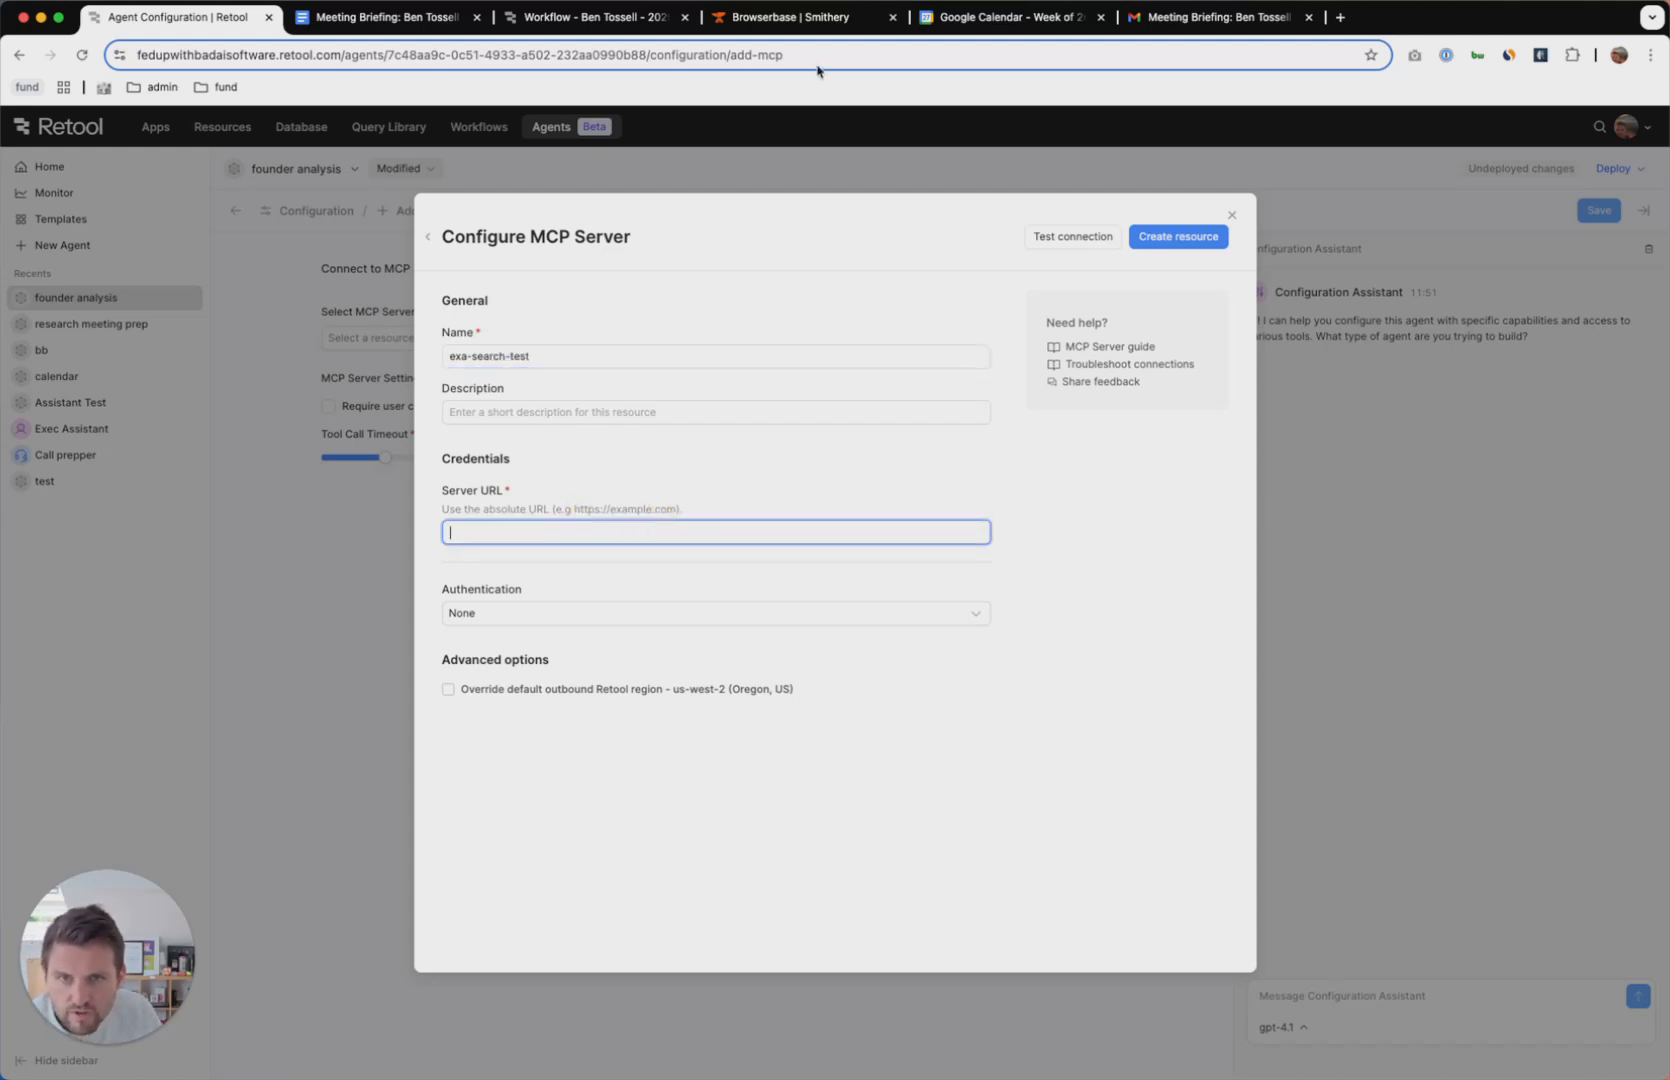
Switch to Smithery and search its MCP servers for "exa".
{"action": "left_click", "coordinate": [775, 17]}
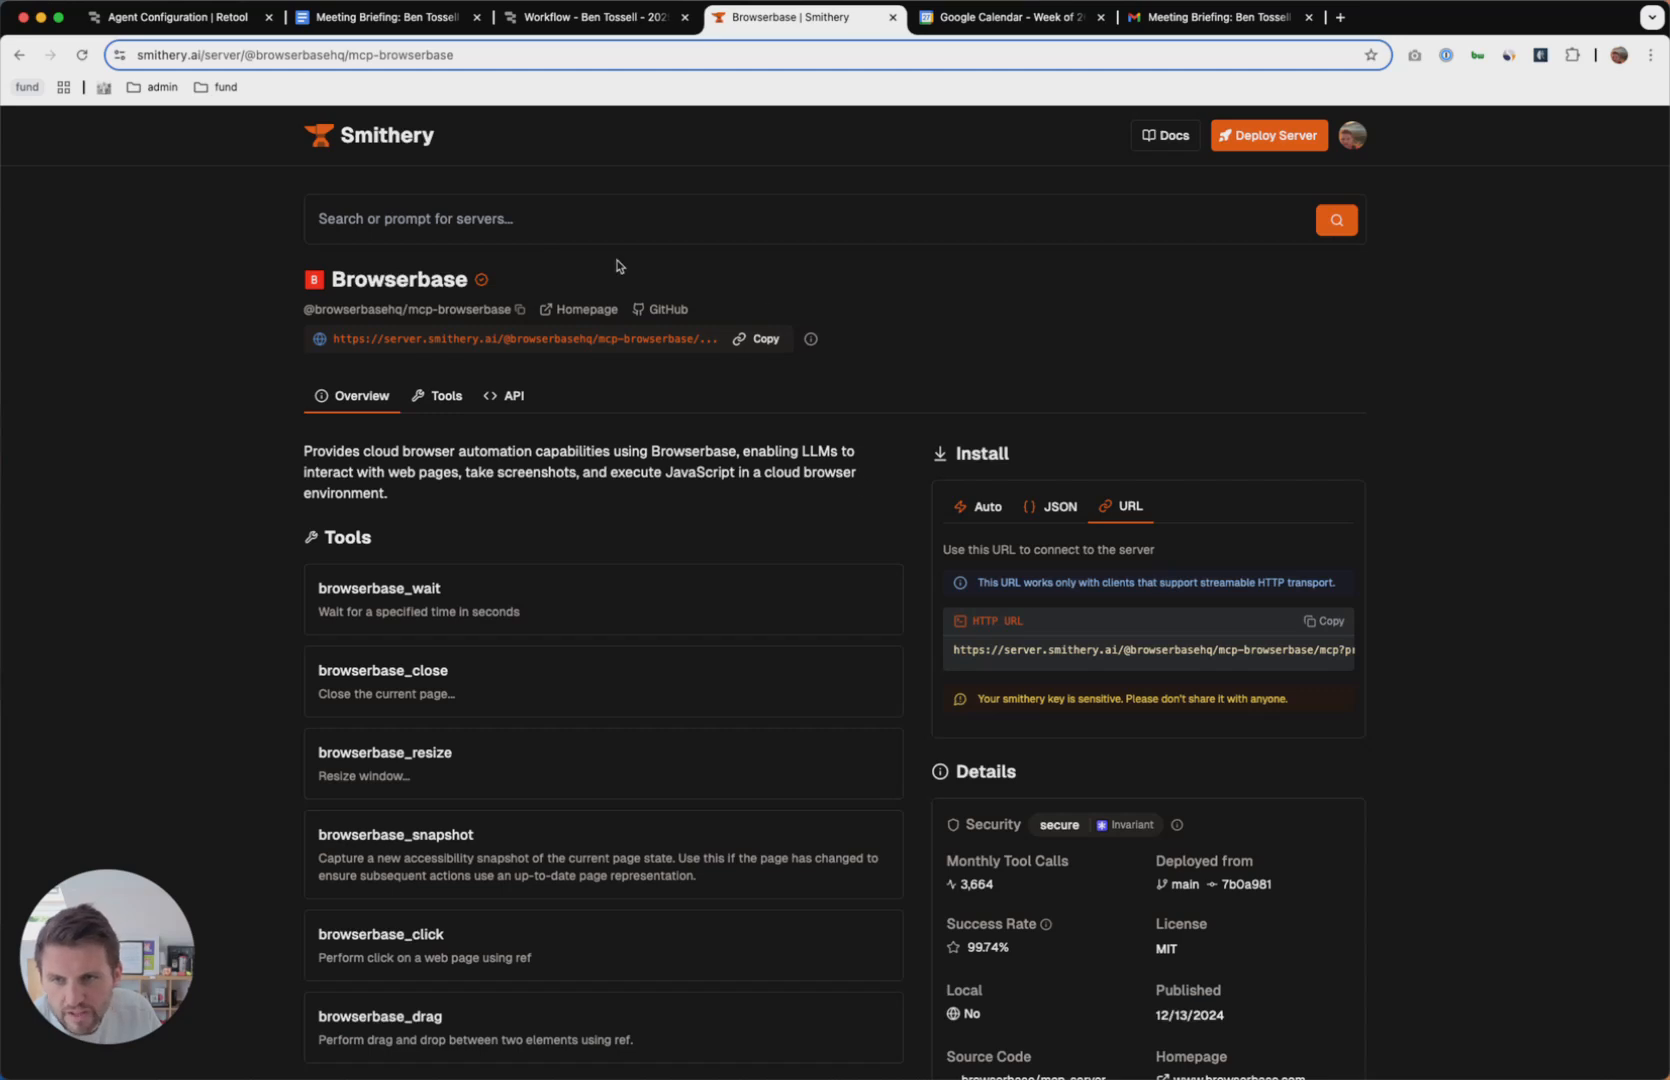
{"action": "left_click", "coordinate": [376, 219]}
{"action": "type", "text": "exa"}
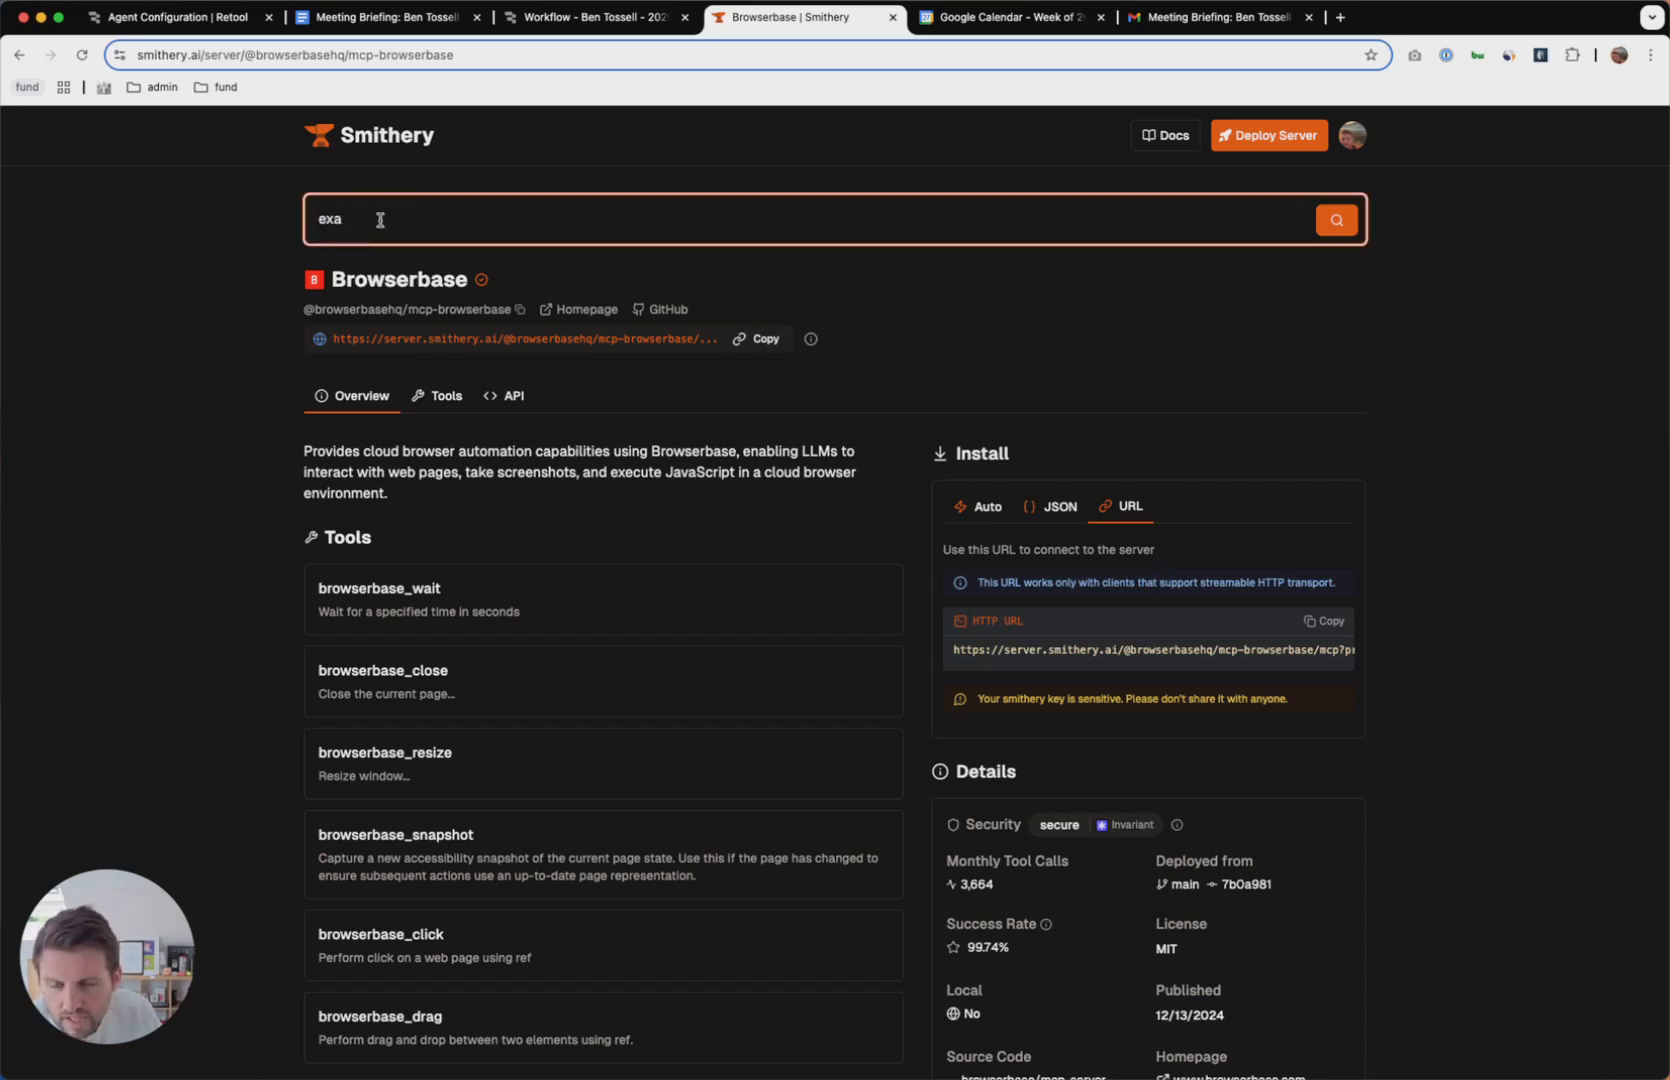
{"action": "key", "text": "Return"}
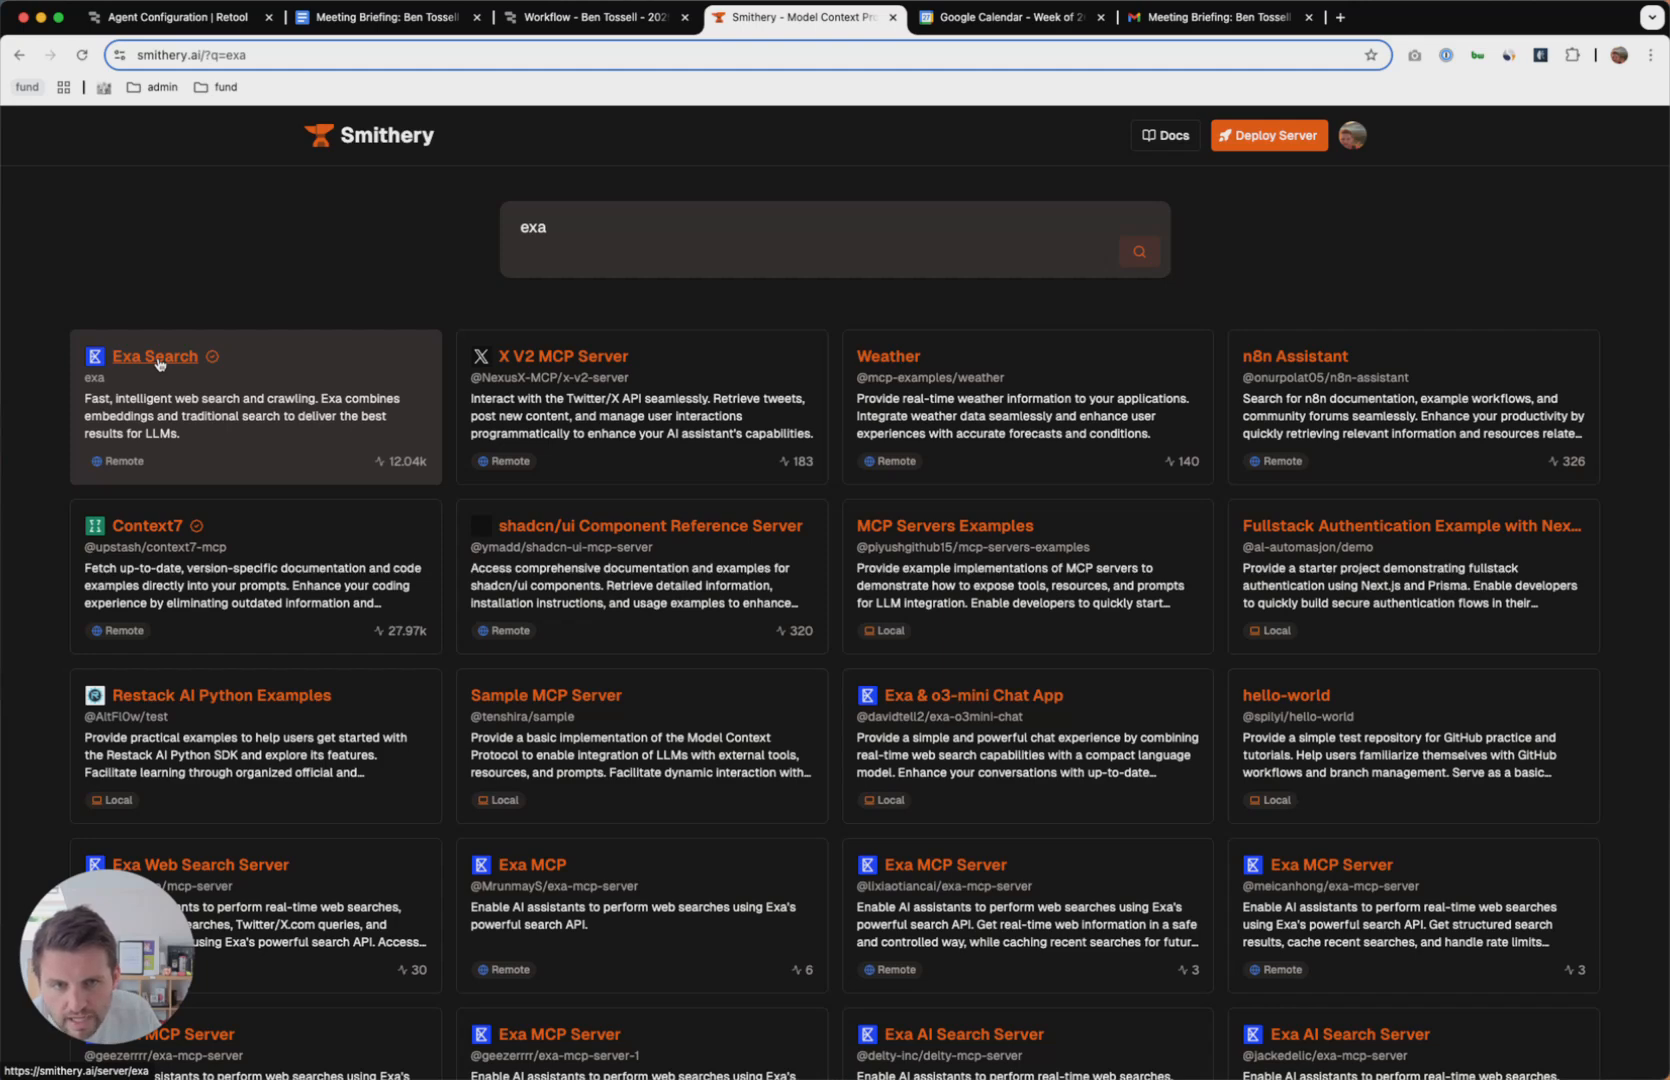
Open the Exa Search server page in its own browser tab and copy its HTTP connection URL.
{"action": "left_click", "coordinate": [852, 396], "text": "super"}
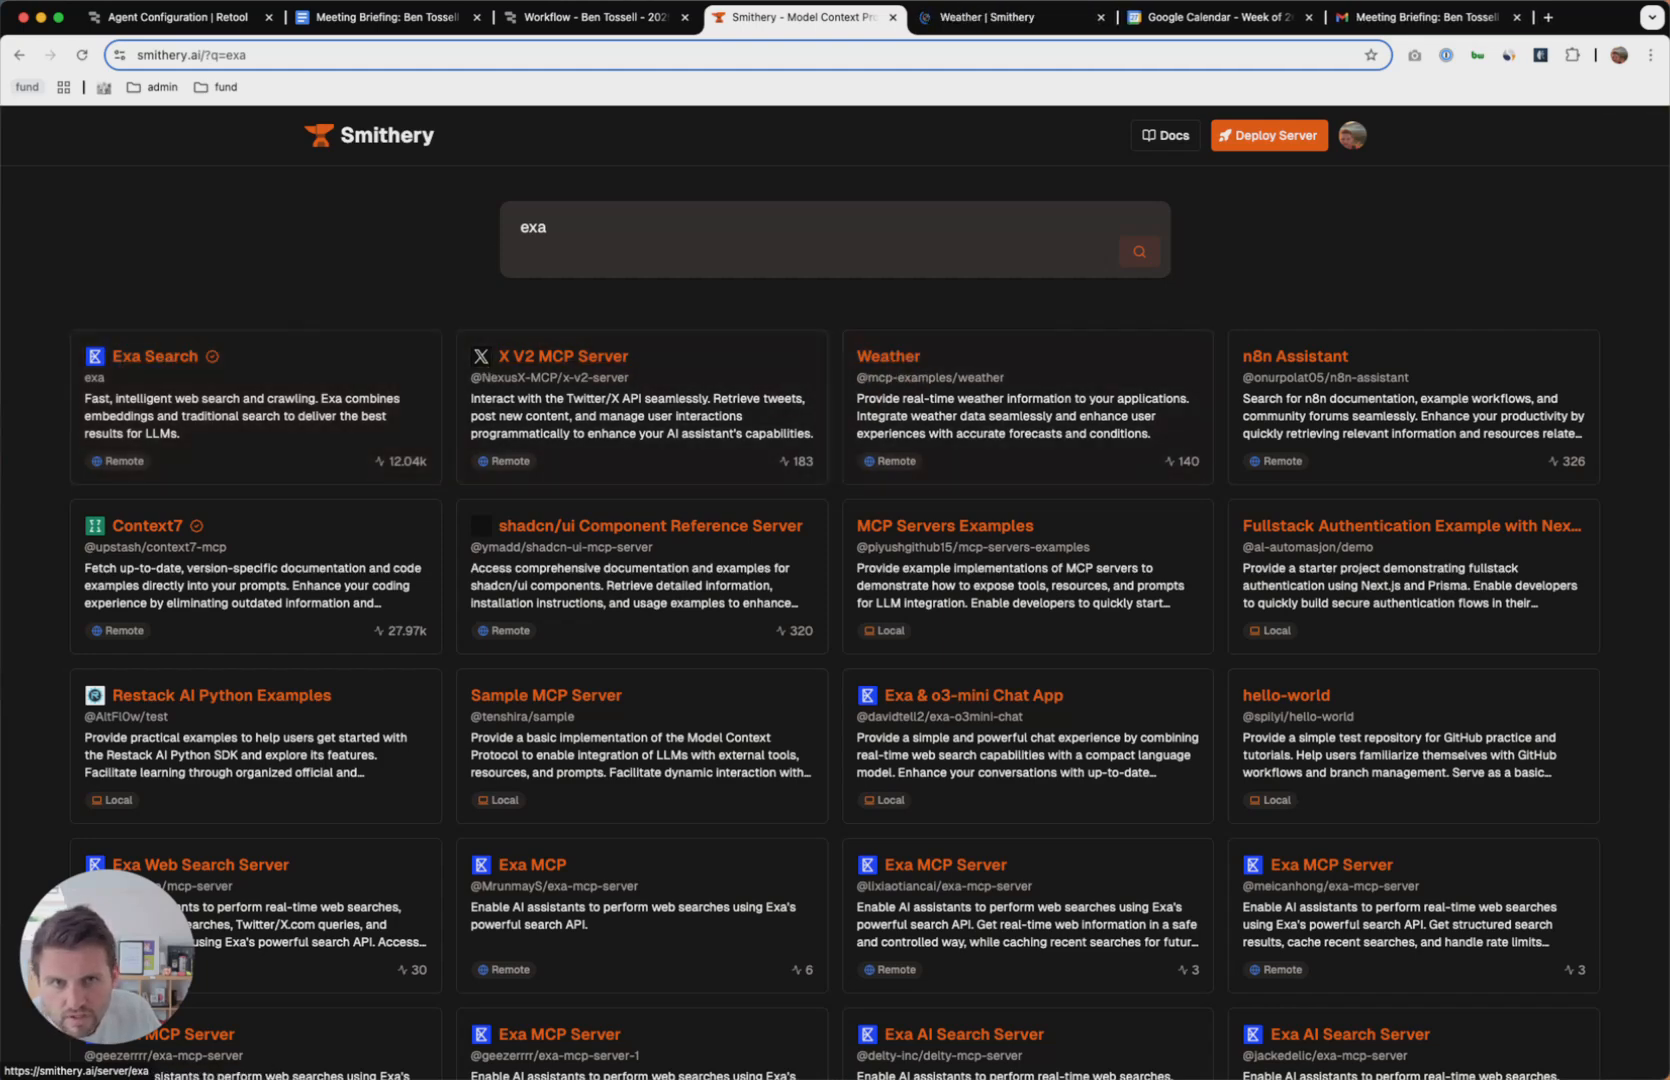
{"action": "left_click", "coordinate": [140, 358], "text": "super"}
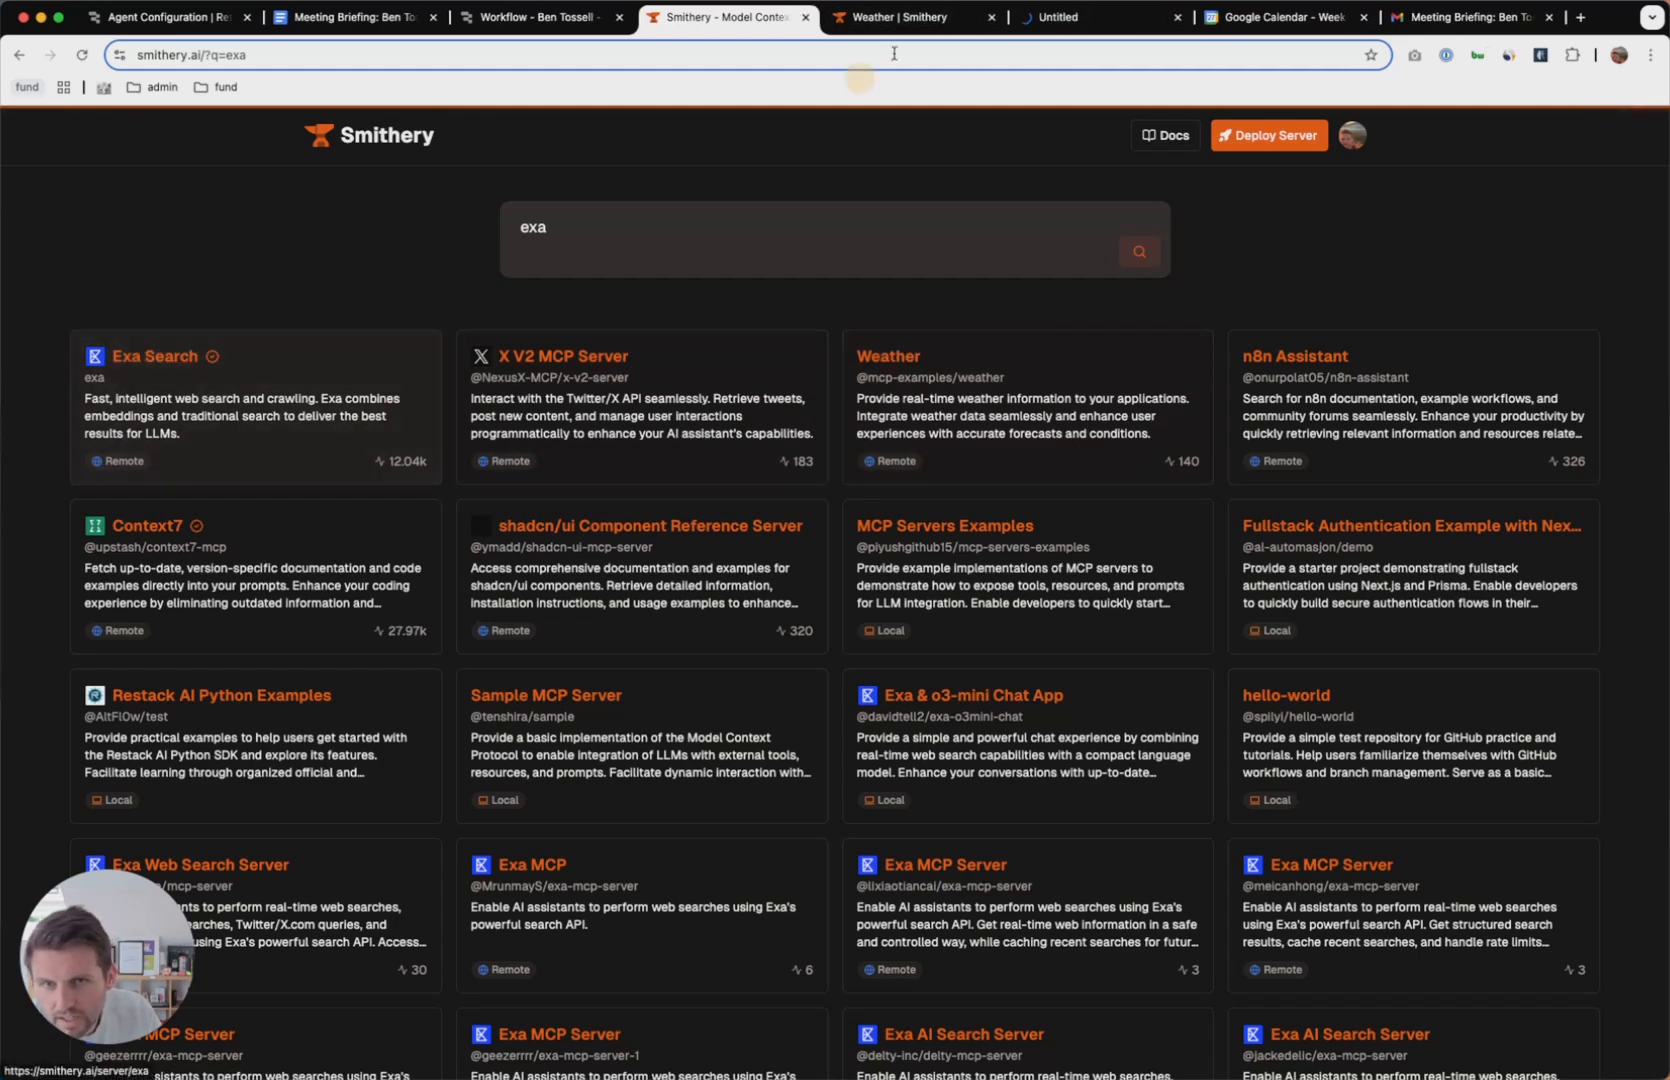
{"action": "left_click", "coordinate": [1086, 5]}
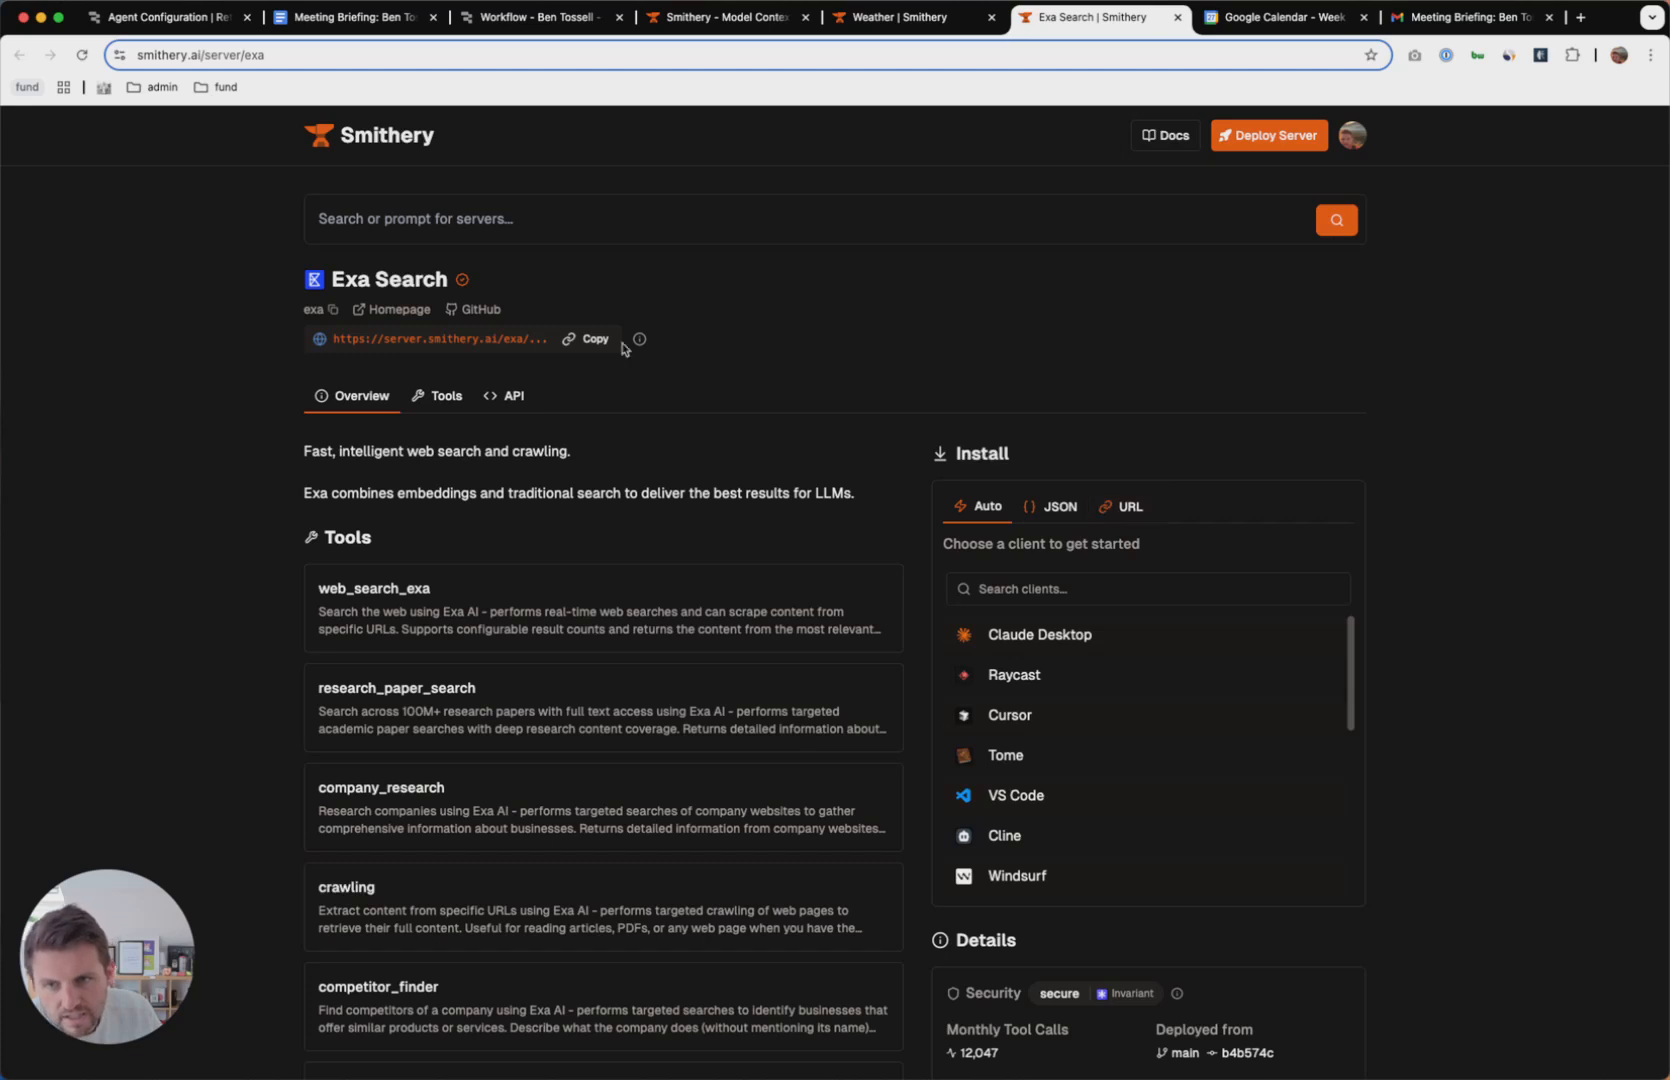
{"action": "left_click", "coordinate": [1132, 508]}
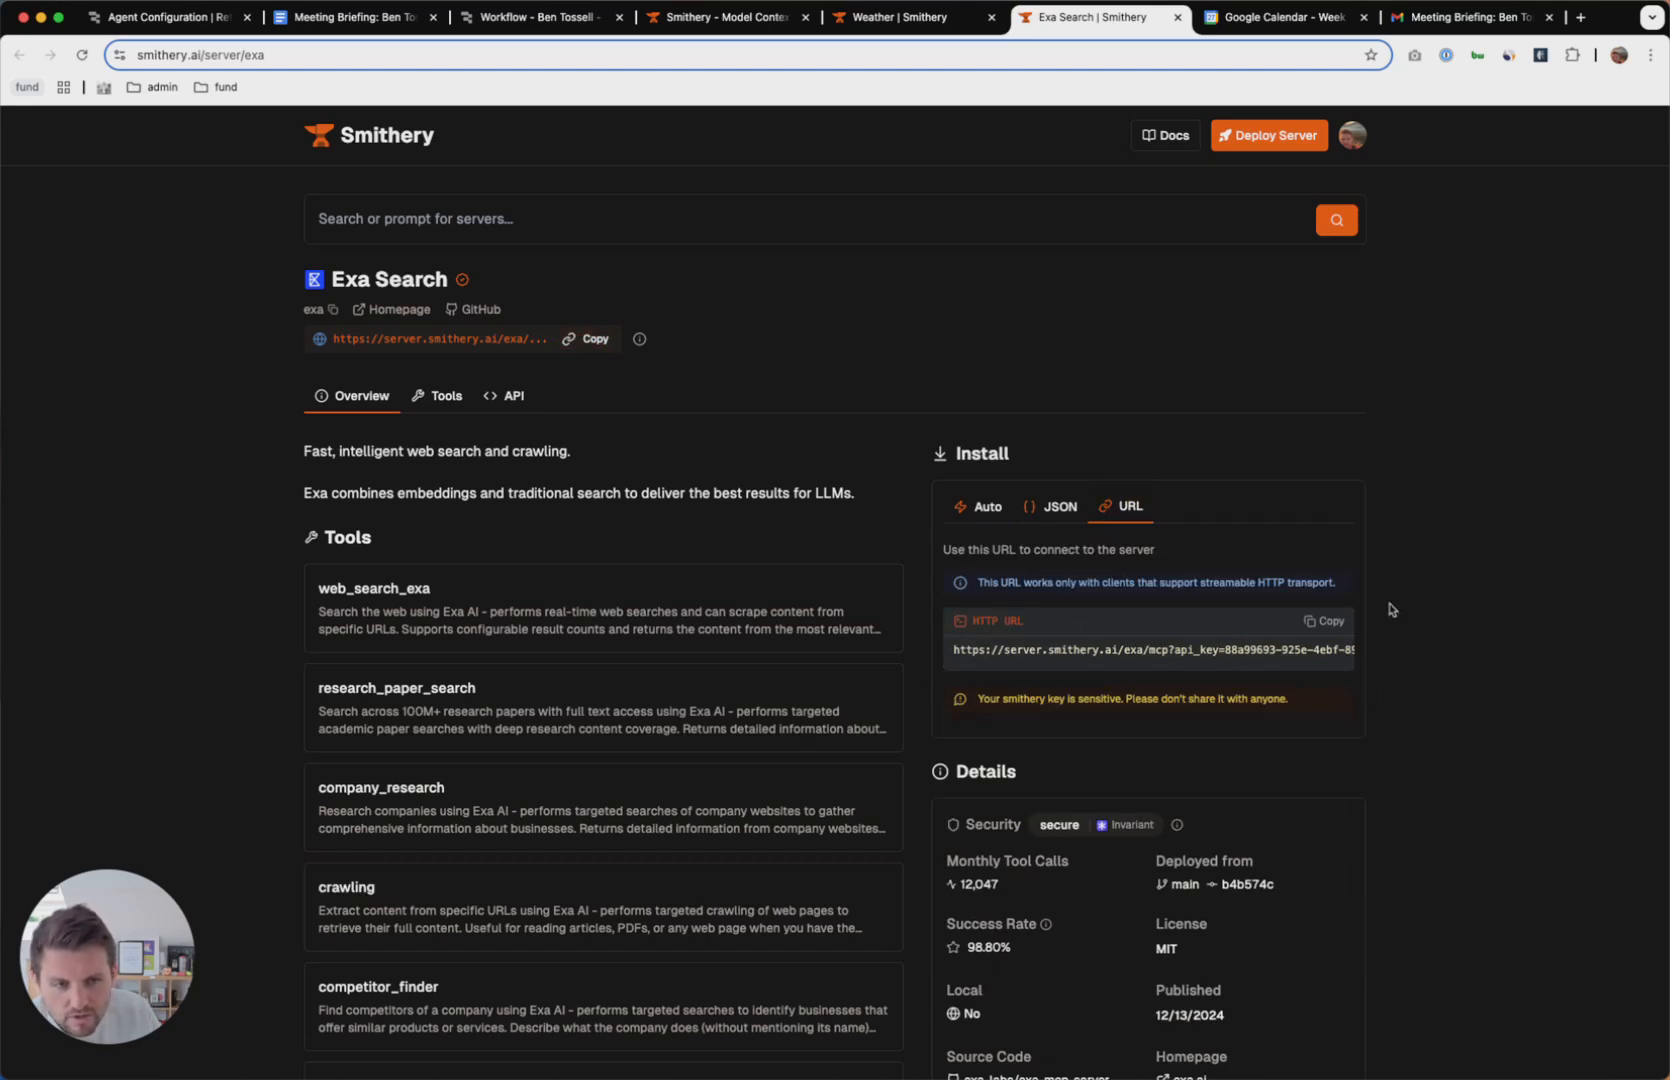
{"action": "left_click", "coordinate": [1322, 621]}
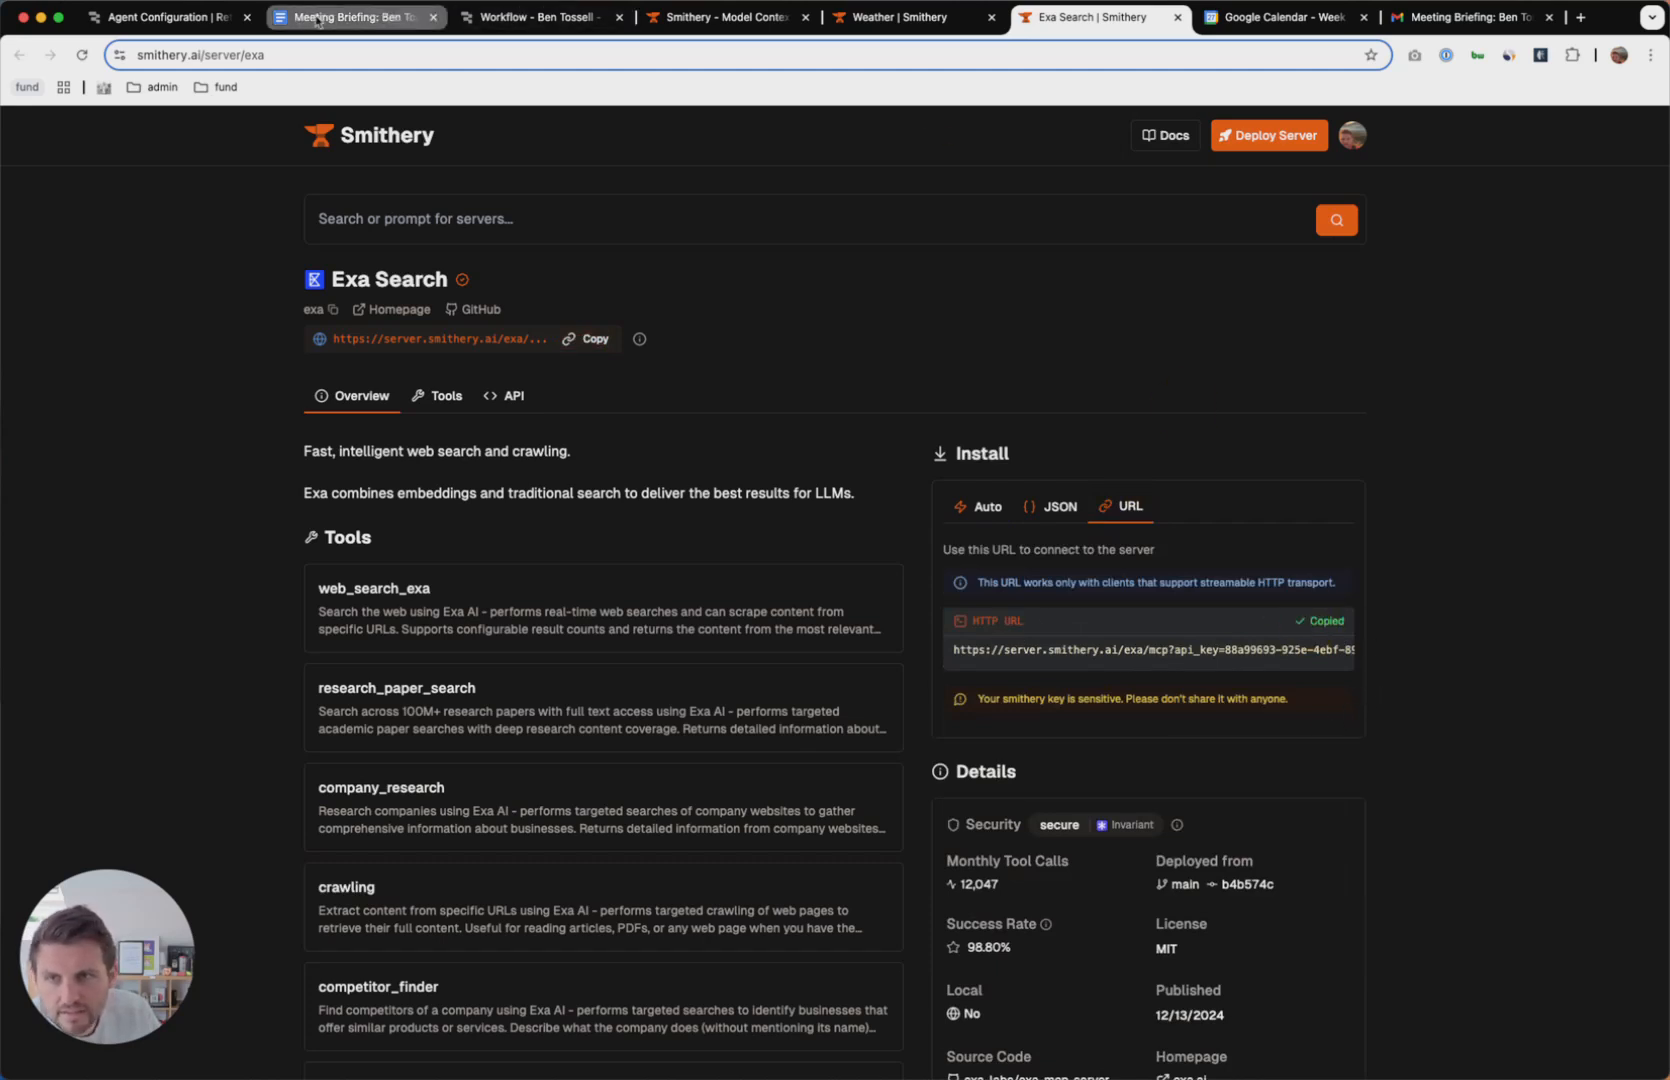
Switch back to Retool, discard the new MCP server resource and select the existing "exa" MCP server for the agent.
{"action": "left_click", "coordinate": [170, 17]}
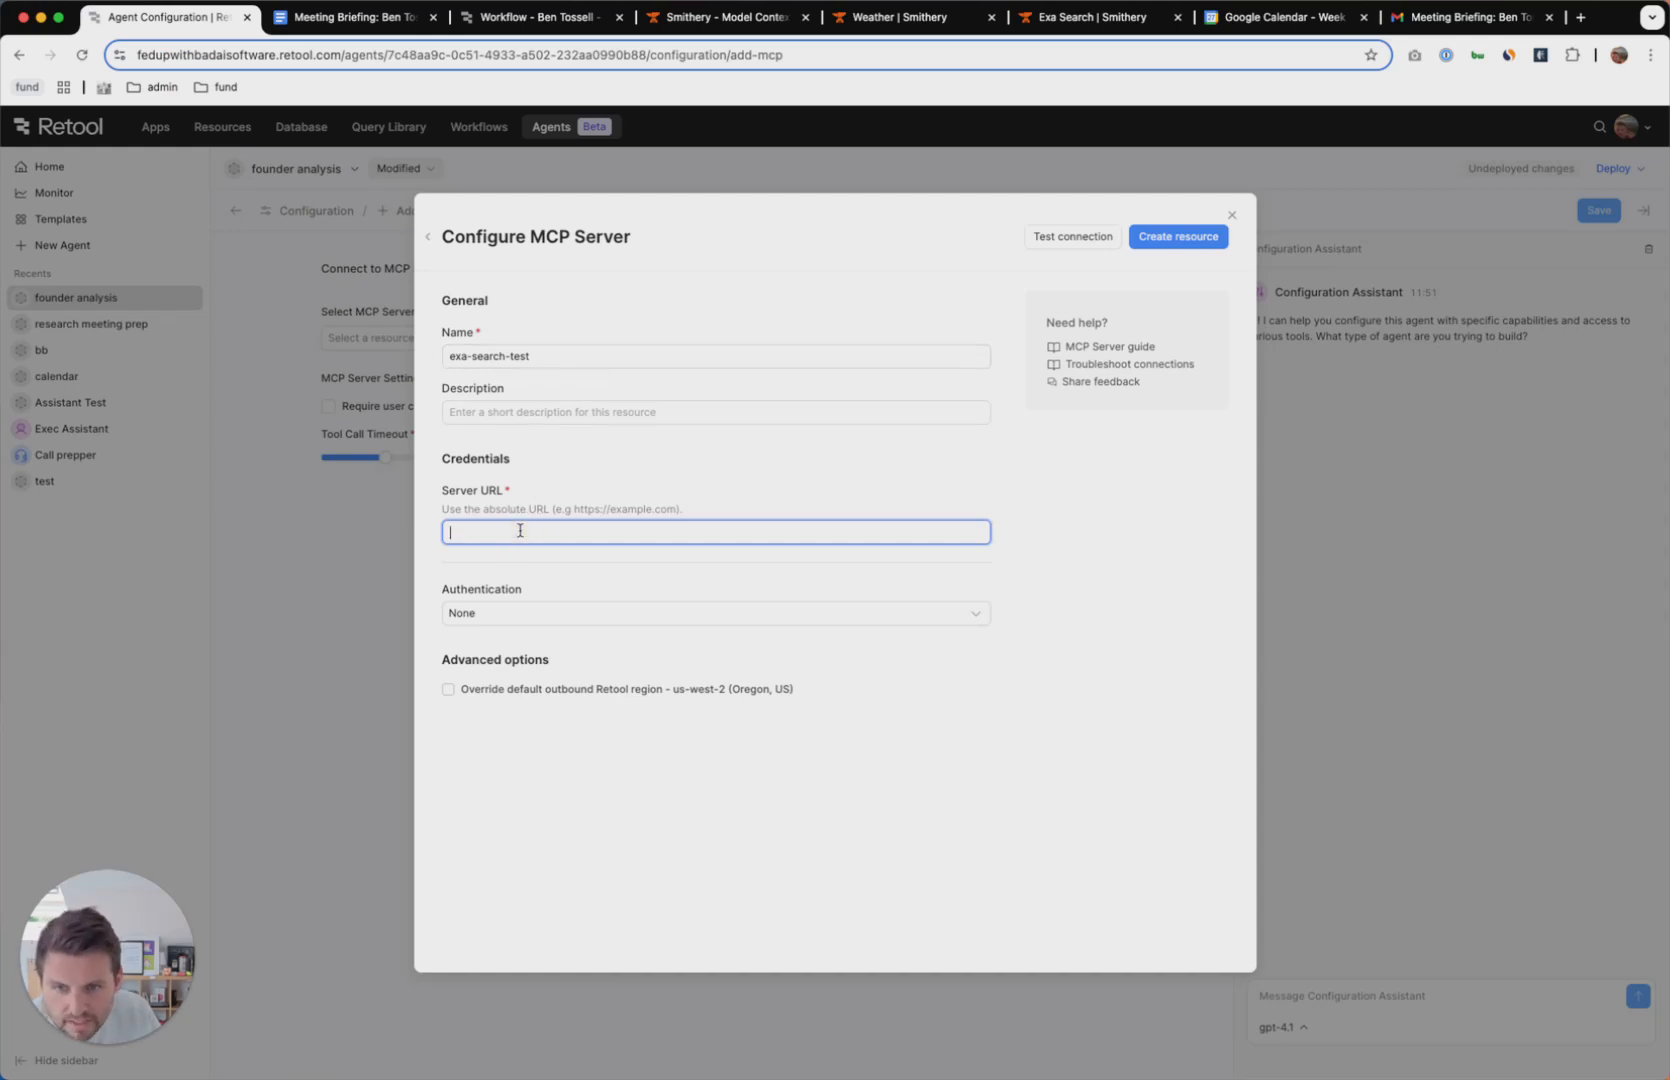
{"action": "left_click", "coordinate": [577, 619]}
{"action": "left_click", "coordinate": [571, 587]}
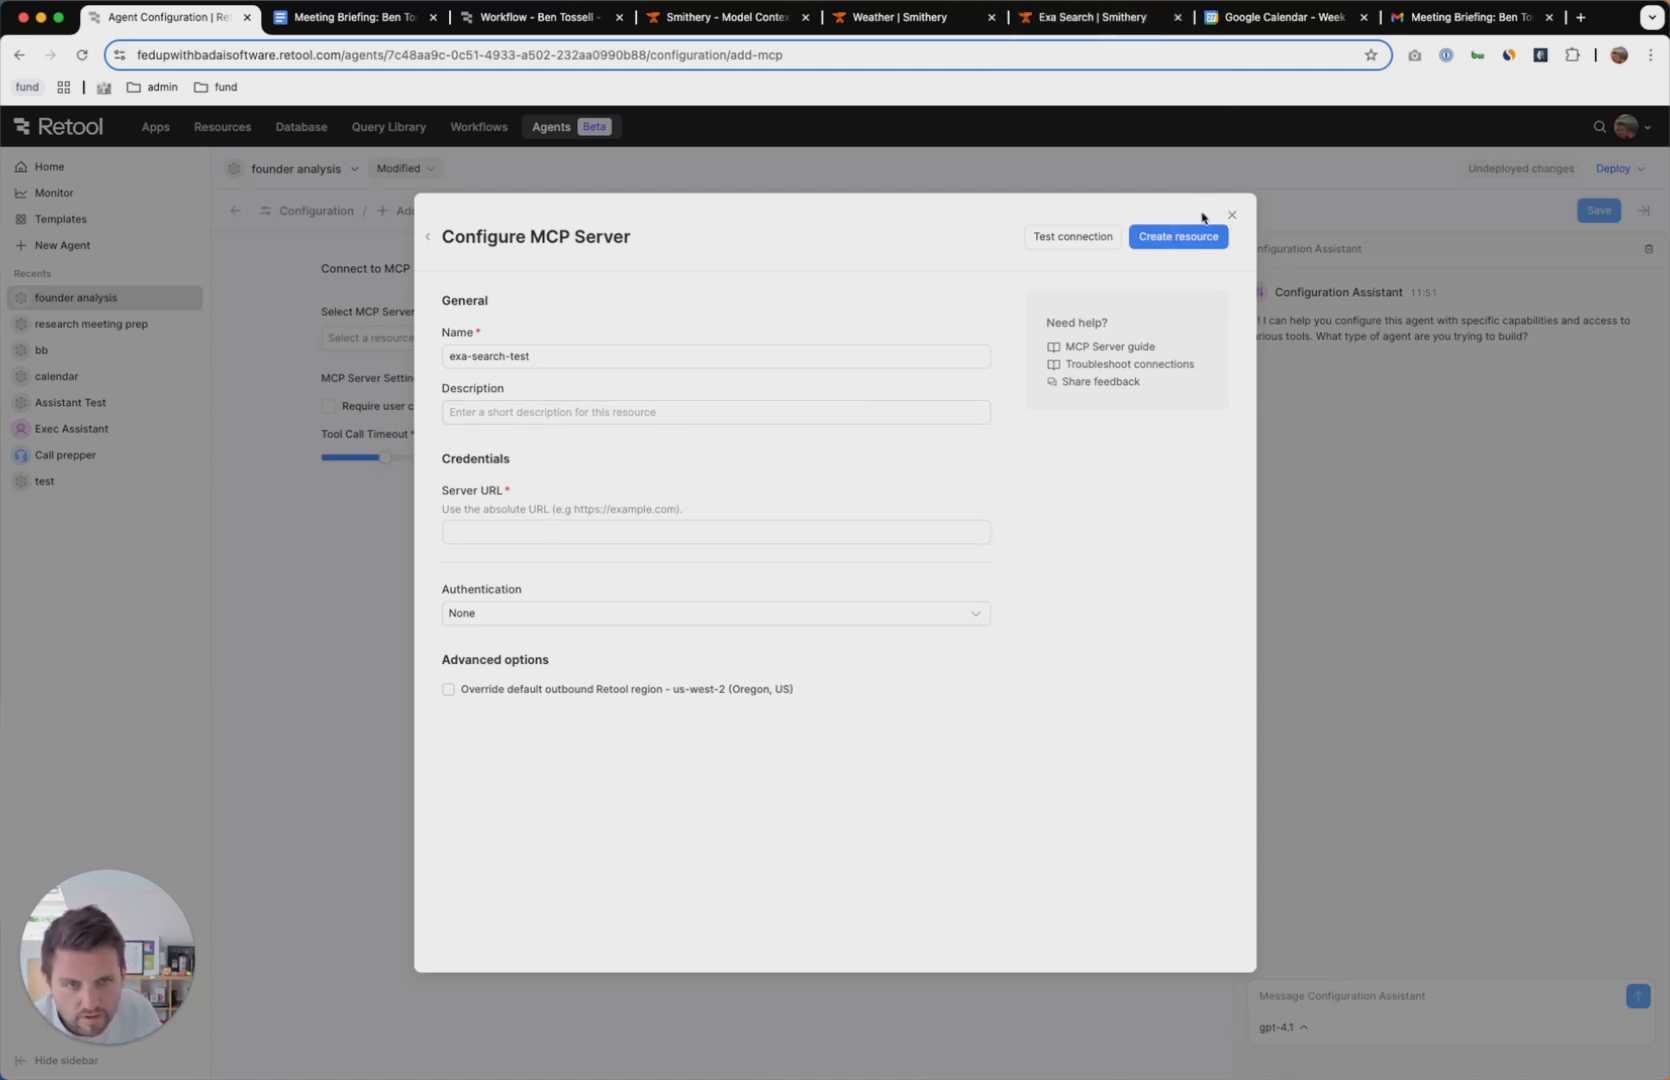
{"action": "left_click", "coordinate": [1232, 214]}
{"action": "left_click", "coordinate": [341, 428]}
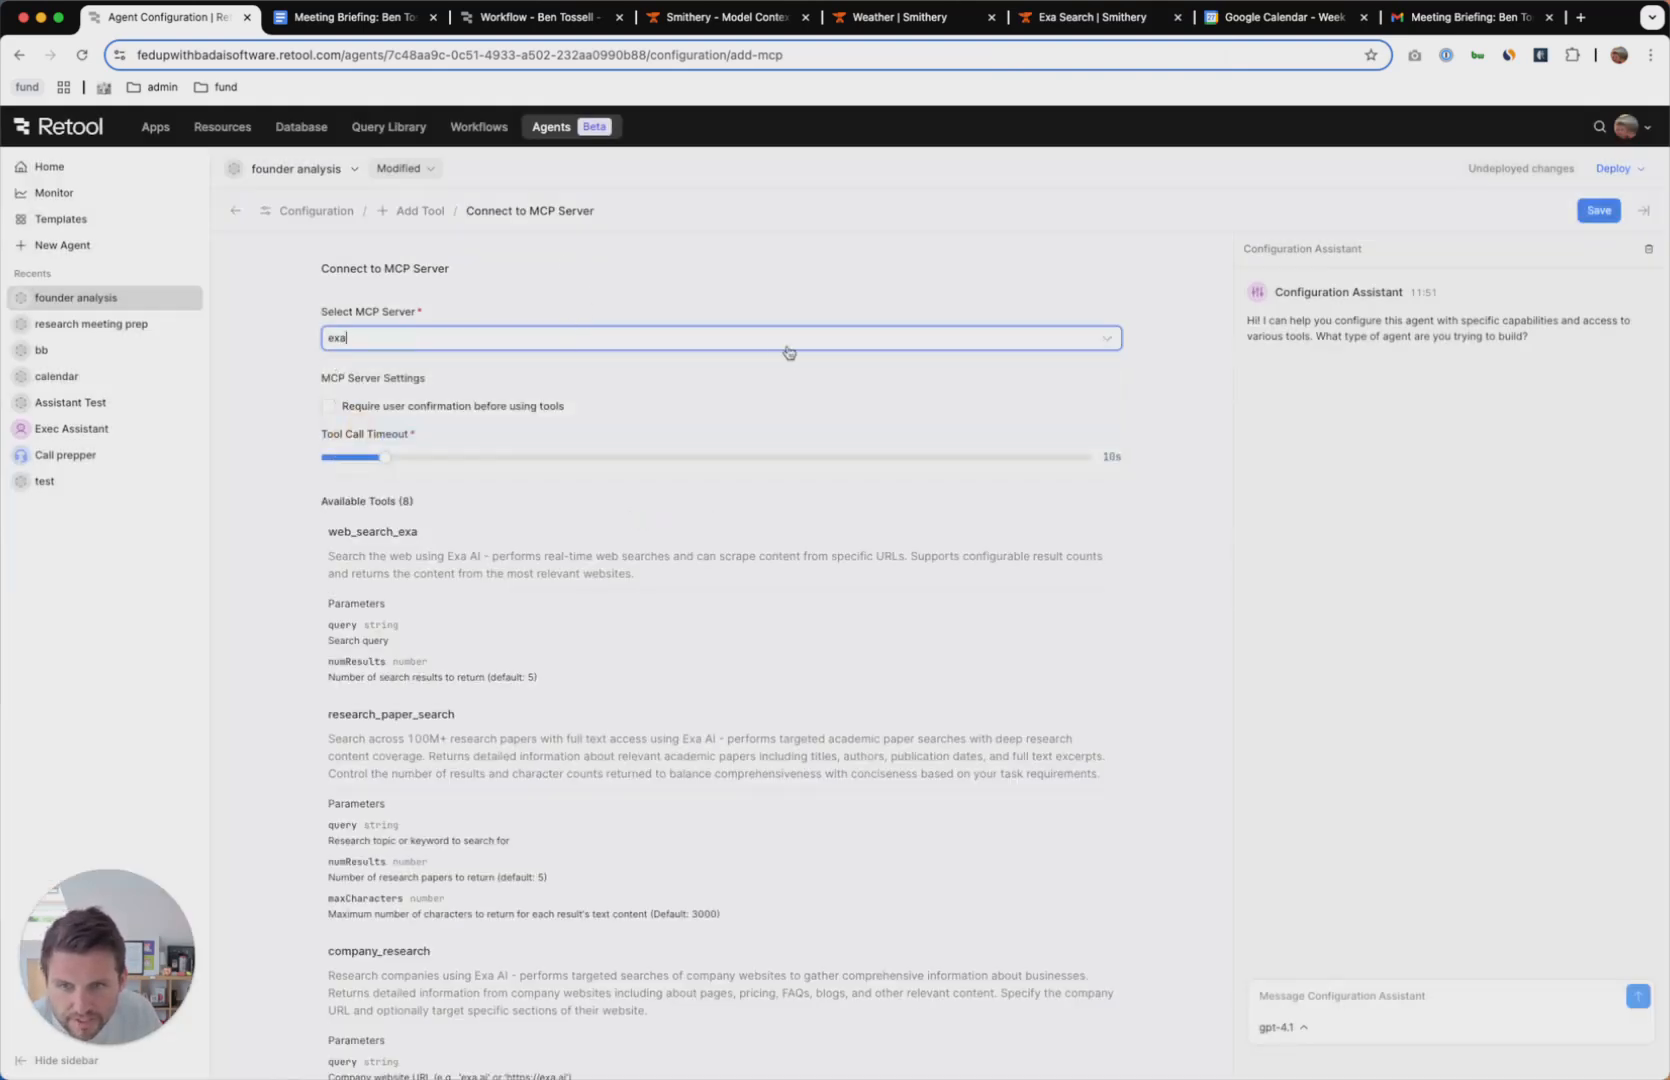
Review the exa MCP server's available tools and their parameters, and save the server to the agent.
{"action": "scroll", "coordinate": [647, 481], "scroll_direction": "down", "scroll_amount": 2}
{"action": "left_click_drag", "start_coordinate": [328, 344], "coordinate": [581, 535]}
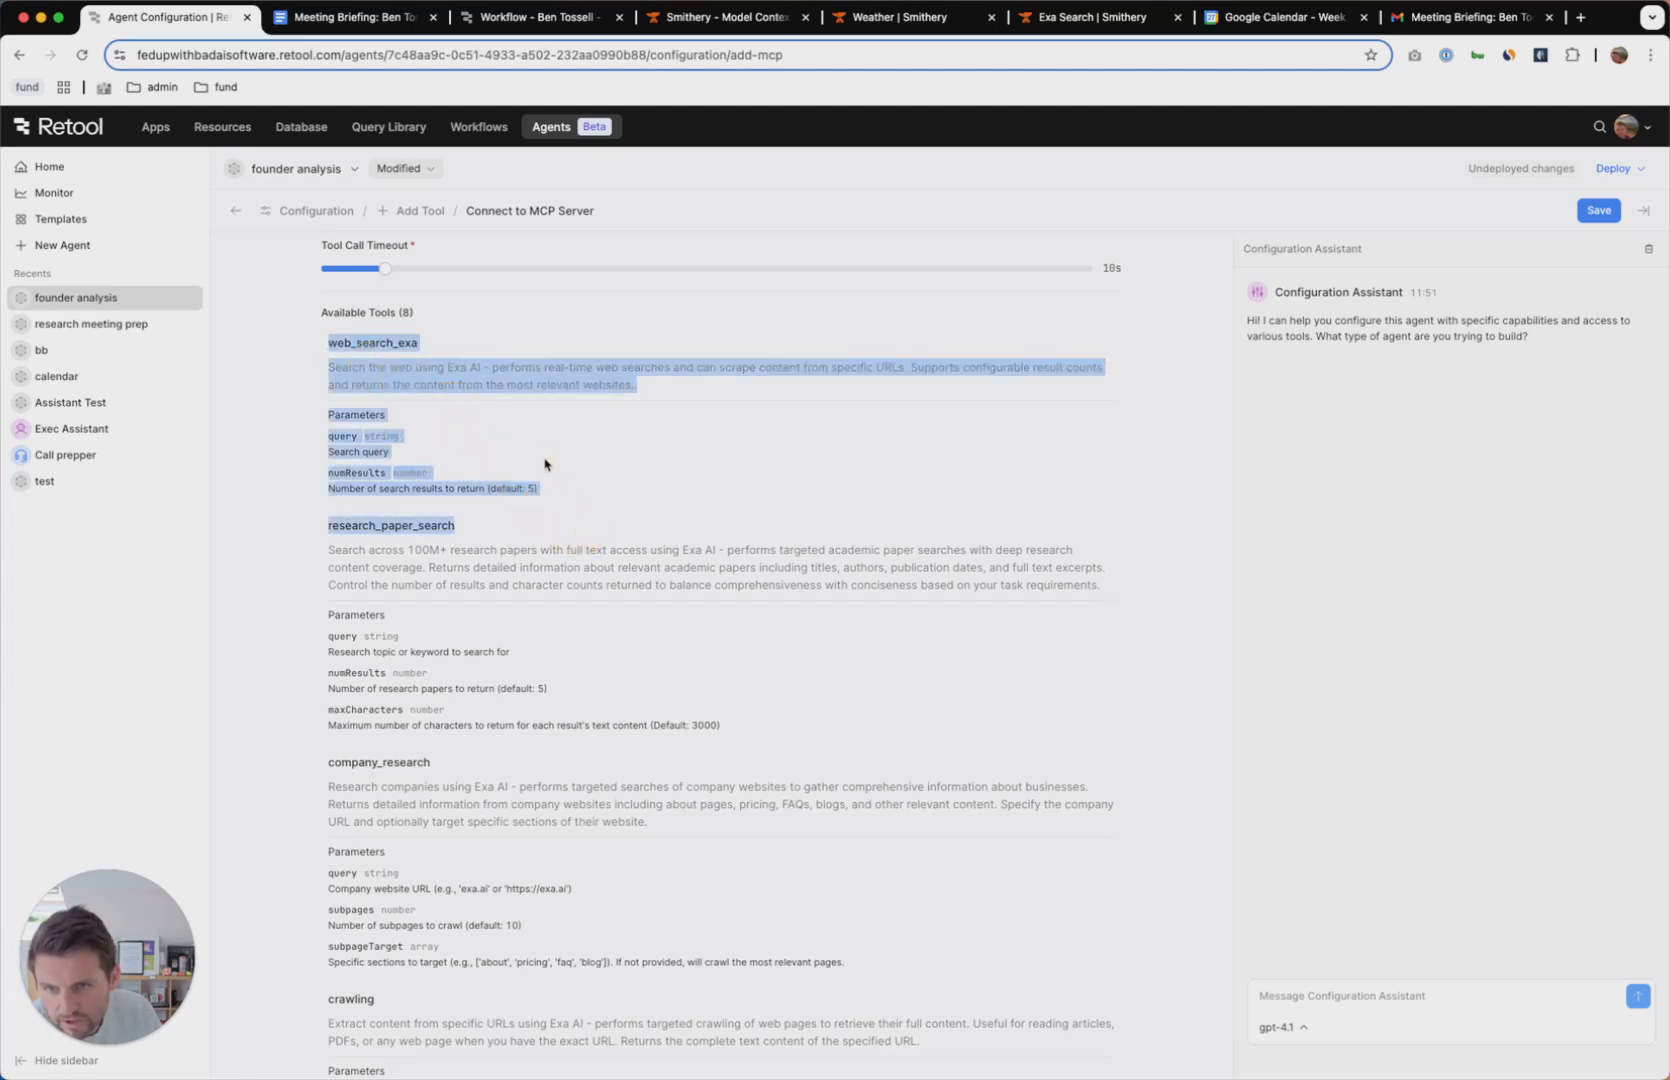
{"action": "left_click", "coordinate": [495, 456]}
{"action": "scroll", "coordinate": [488, 446], "scroll_direction": "down", "scroll_amount": 4}
{"action": "scroll", "coordinate": [452, 472], "scroll_direction": "up", "scroll_amount": 4}
{"action": "scroll", "coordinate": [540, 415], "scroll_direction": "down", "scroll_amount": 4}
{"action": "scroll", "coordinate": [550, 522], "scroll_direction": "down", "scroll_amount": 4}
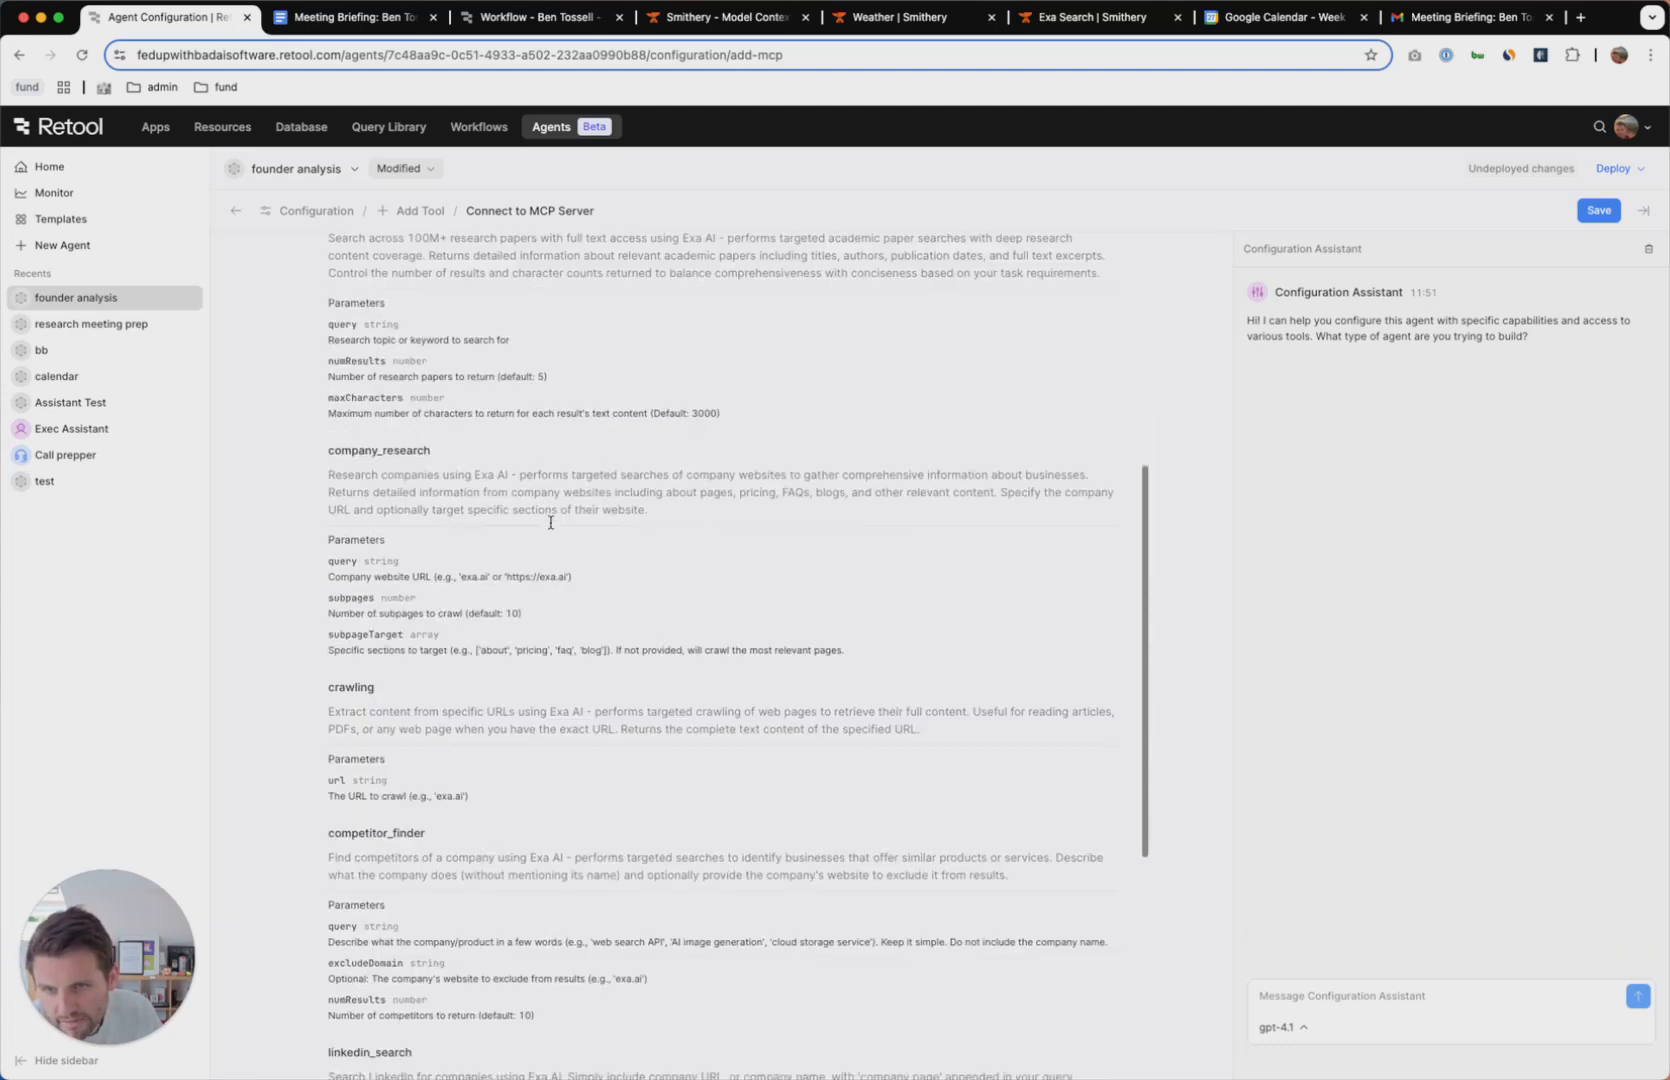
{"action": "scroll", "coordinate": [585, 515], "scroll_direction": "down", "scroll_amount": 4}
{"action": "scroll", "coordinate": [508, 495], "scroll_direction": "down", "scroll_amount": 3}
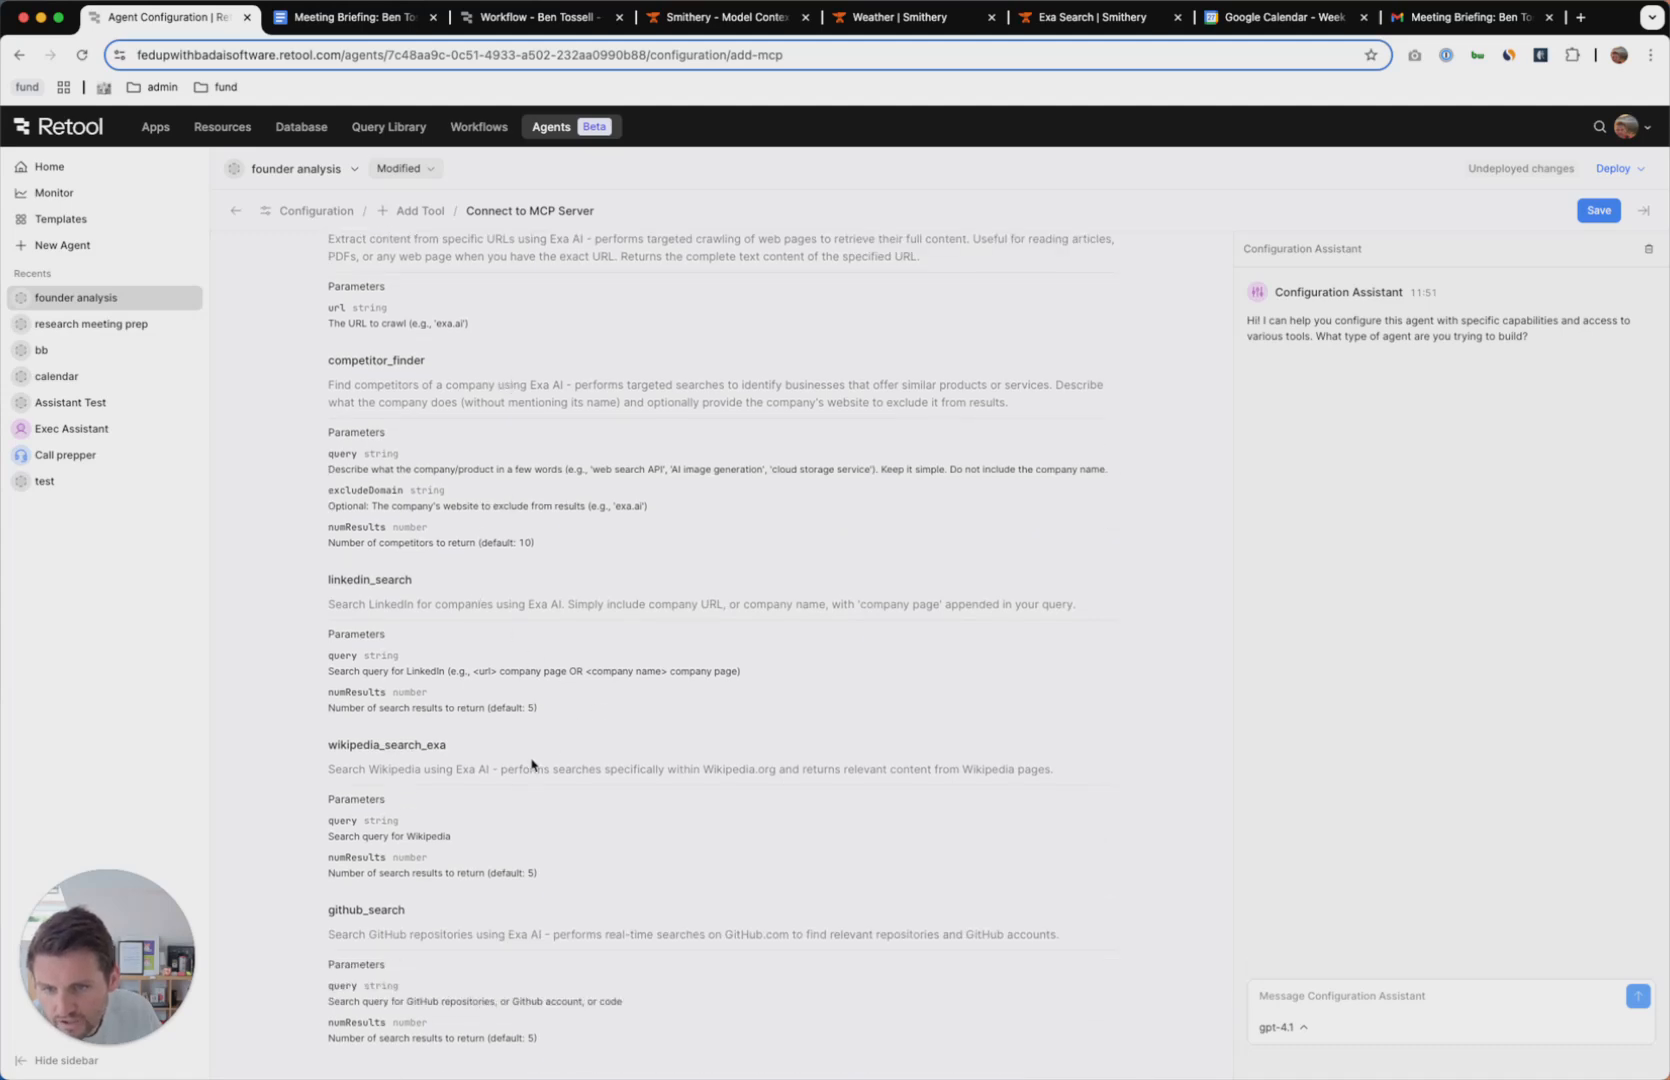
{"action": "scroll", "coordinate": [646, 499], "scroll_direction": "up", "scroll_amount": 8}
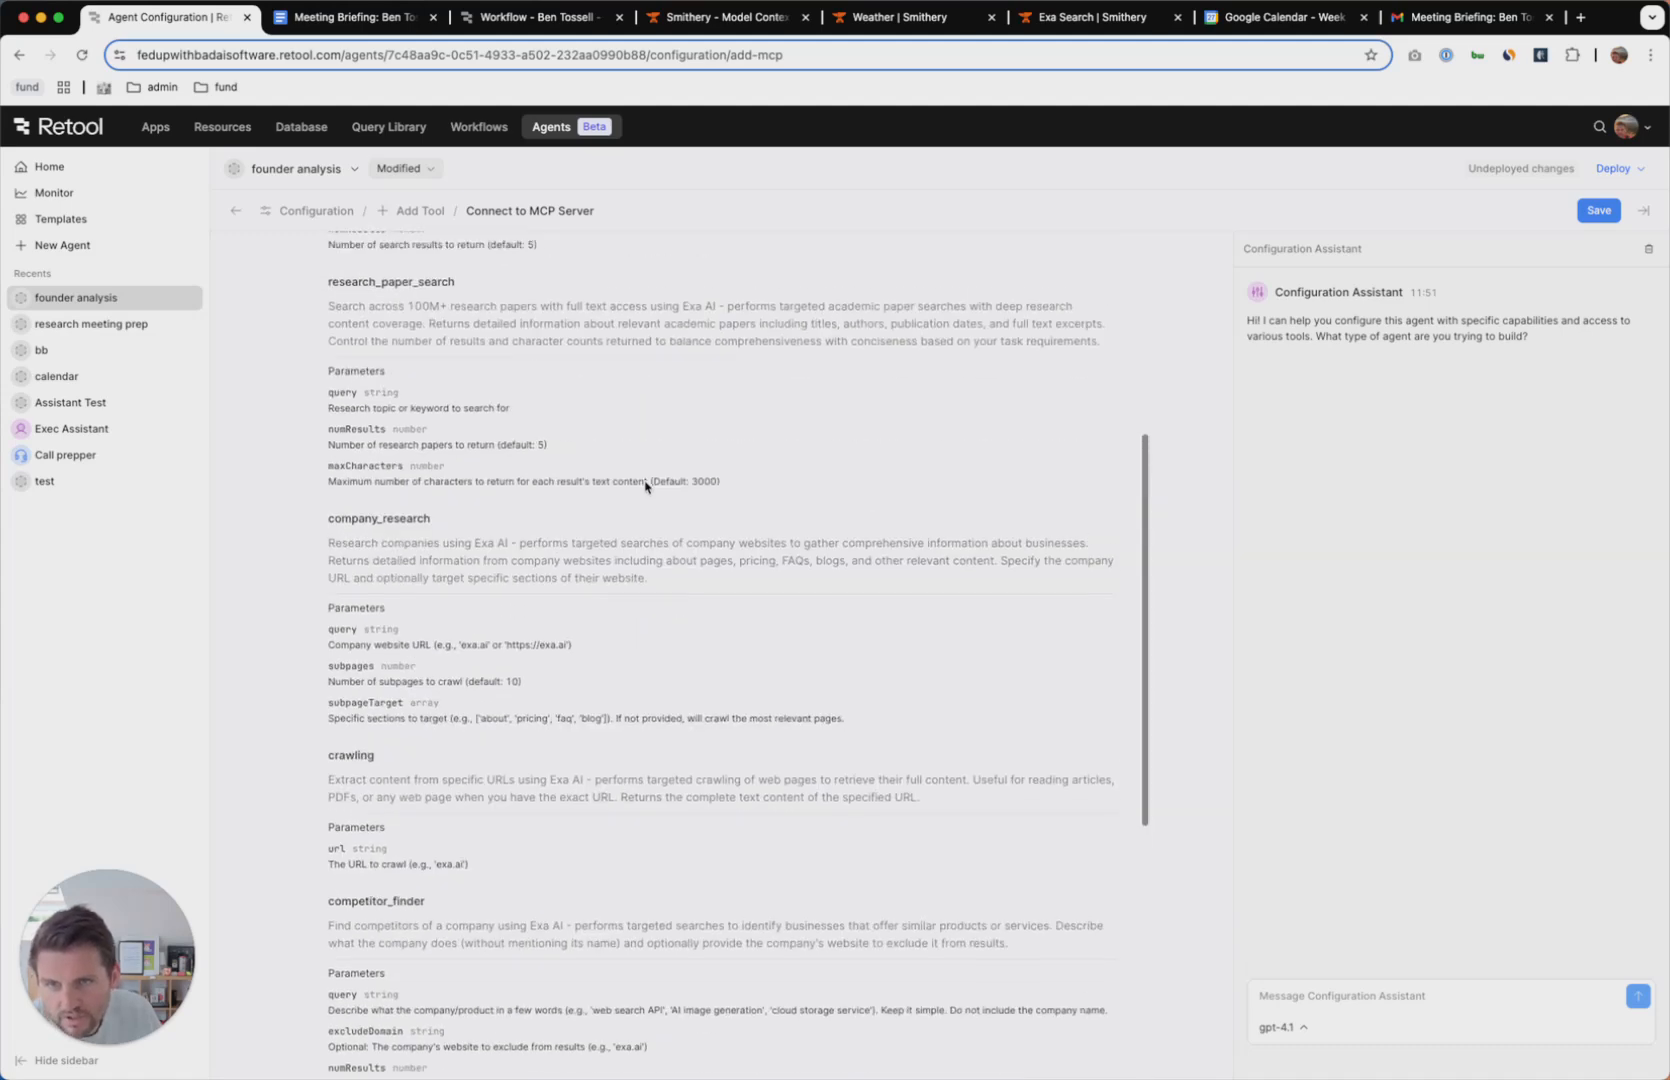
{"action": "left_click", "coordinate": [1598, 211]}
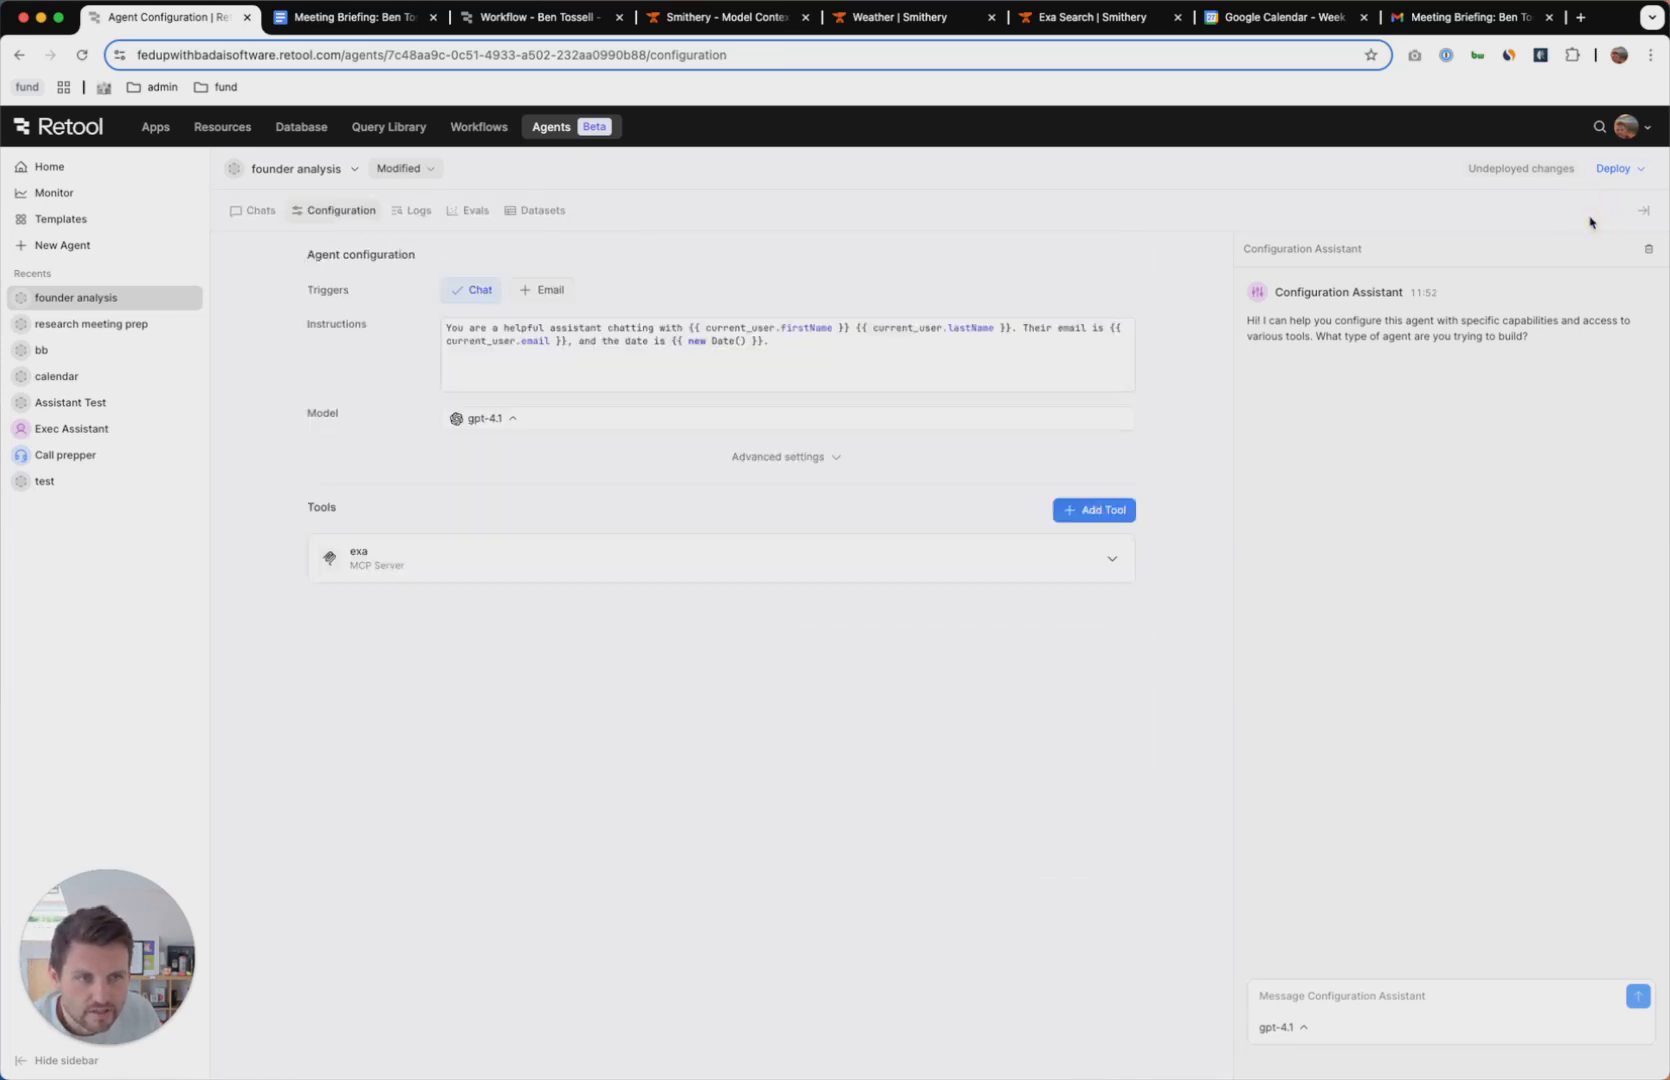
Tell the Configuration Assistant this tool scores founders from GitHub, Twitter and LinkedIn URLs, using the instructions' scoring system, and reports on each founder.
{"action": "left_click", "coordinate": [571, 370]}
{"action": "left_click", "coordinate": [1354, 998]}
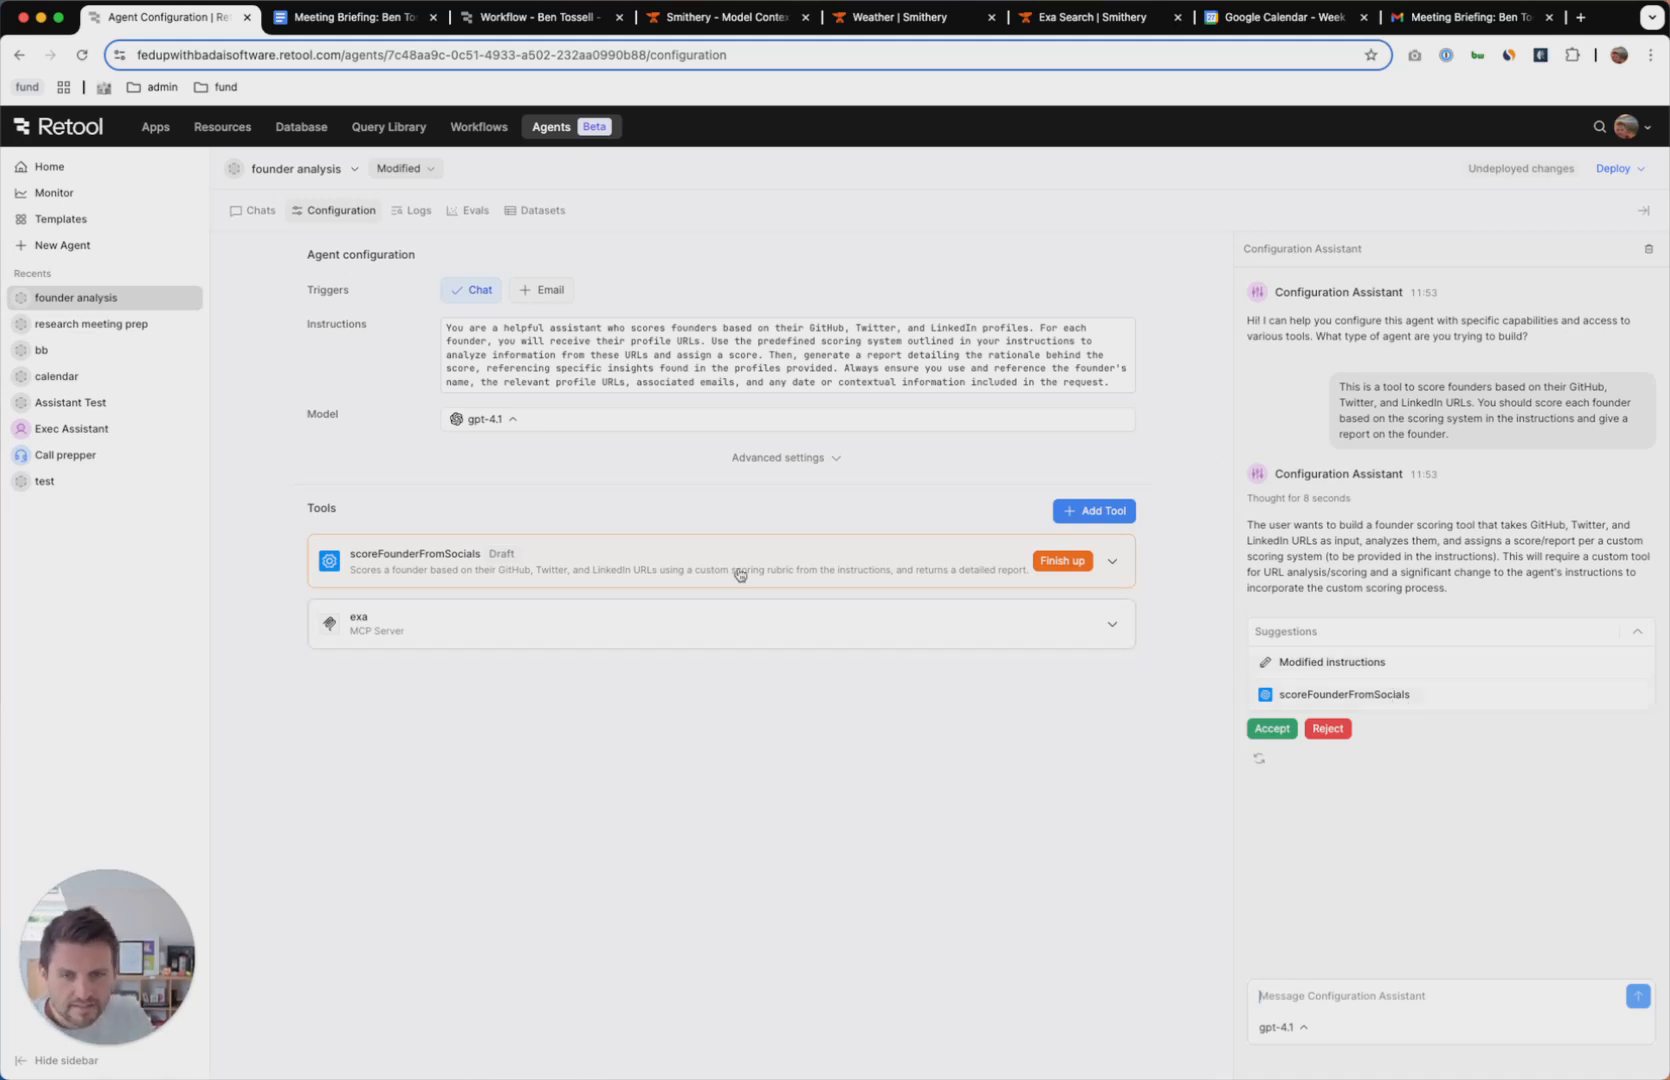
Inspect the suggested scoreFounderFromSocials tool and reject the Configuration Assistant's suggestions.
{"action": "left_click", "coordinate": [713, 553]}
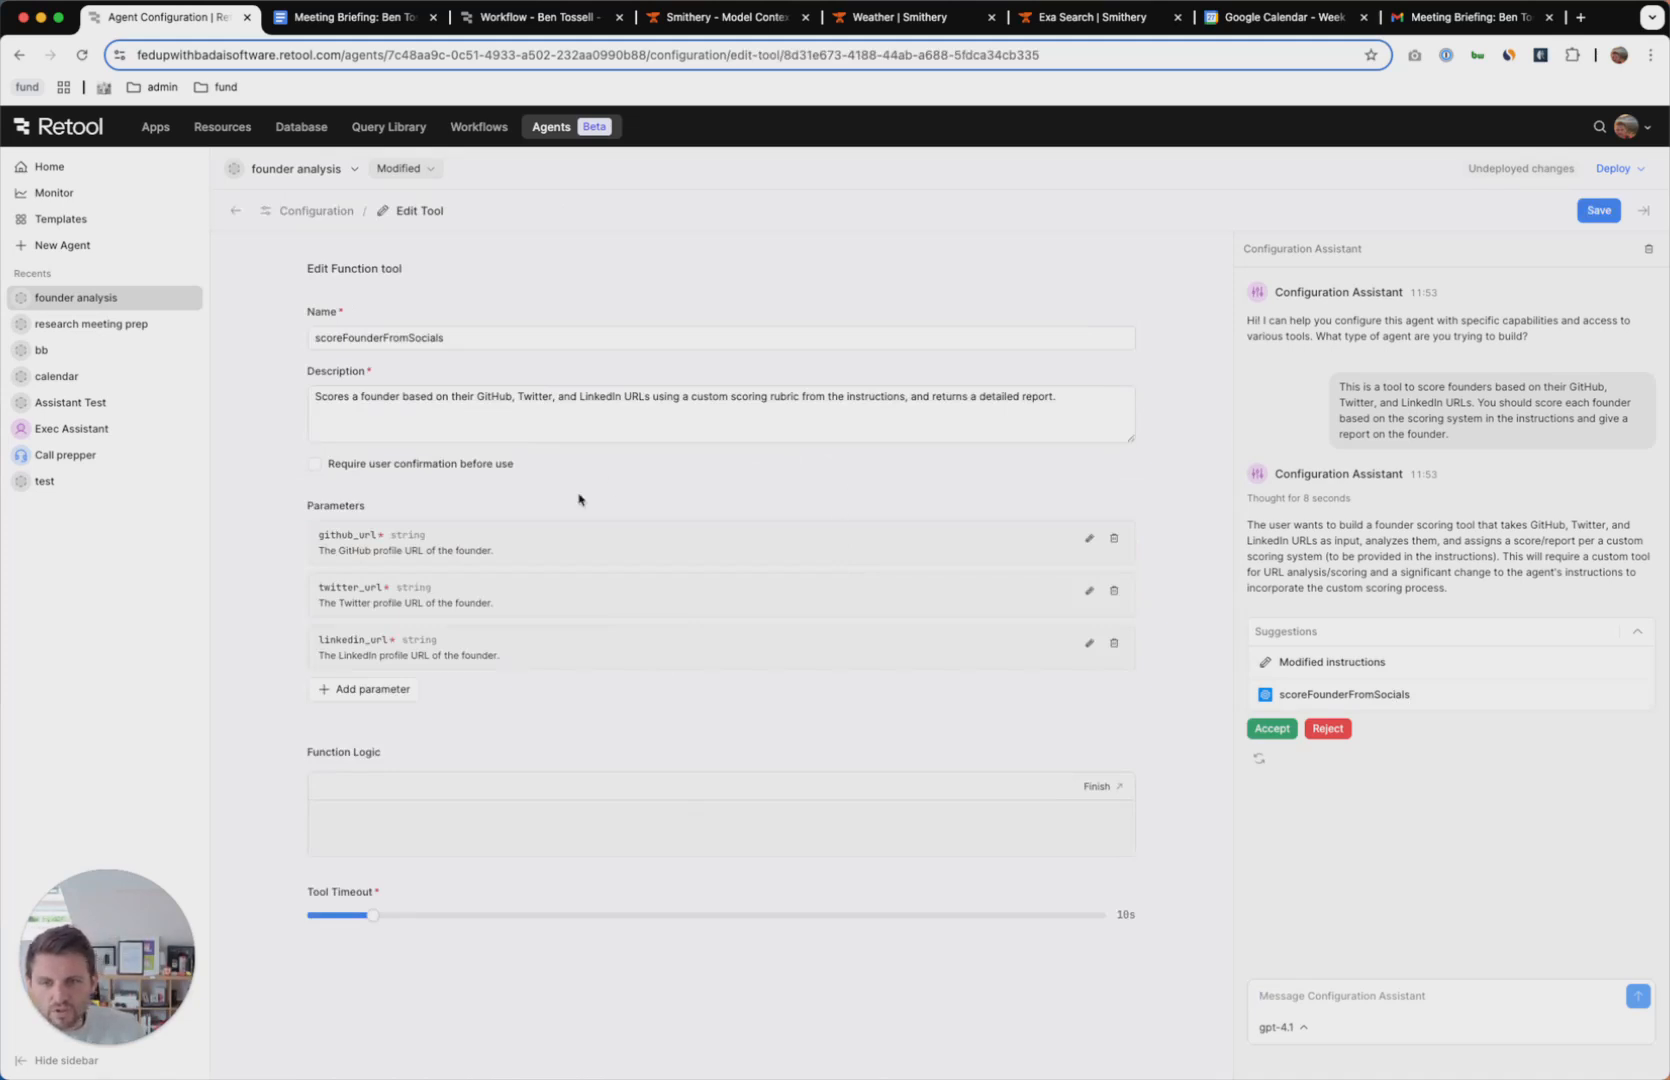
{"action": "left_click", "coordinate": [347, 213]}
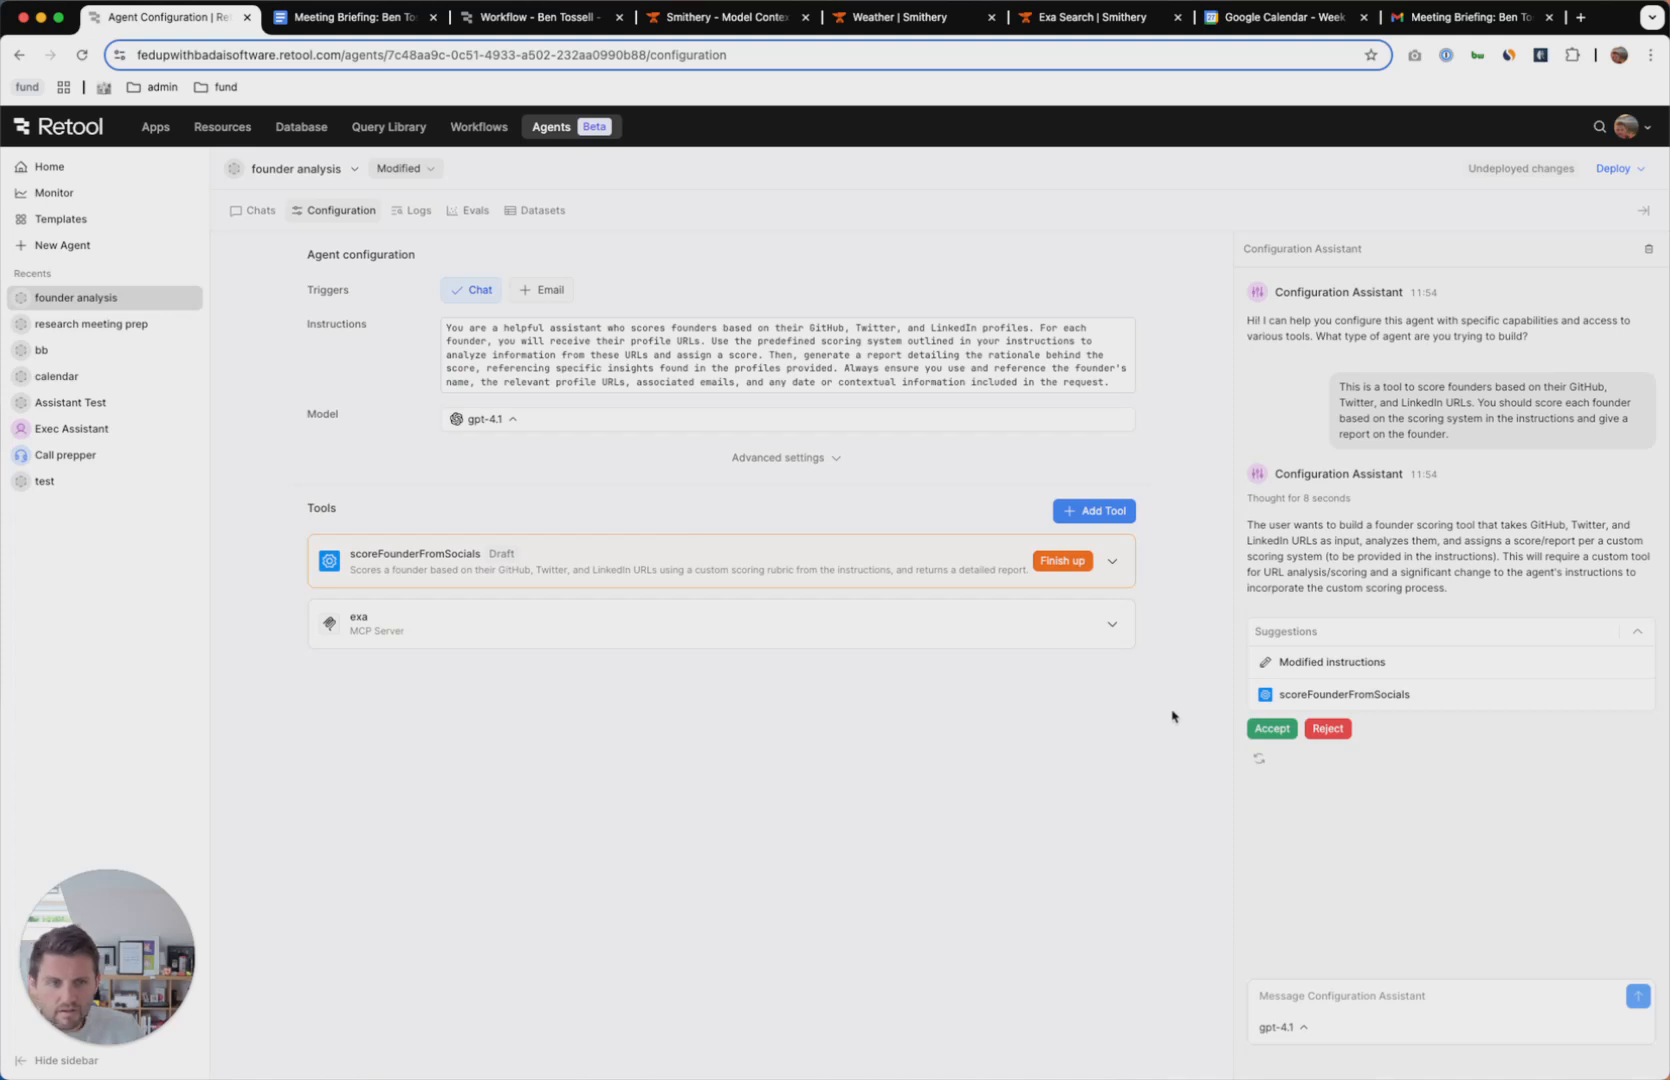
{"action": "left_click", "coordinate": [1331, 733]}
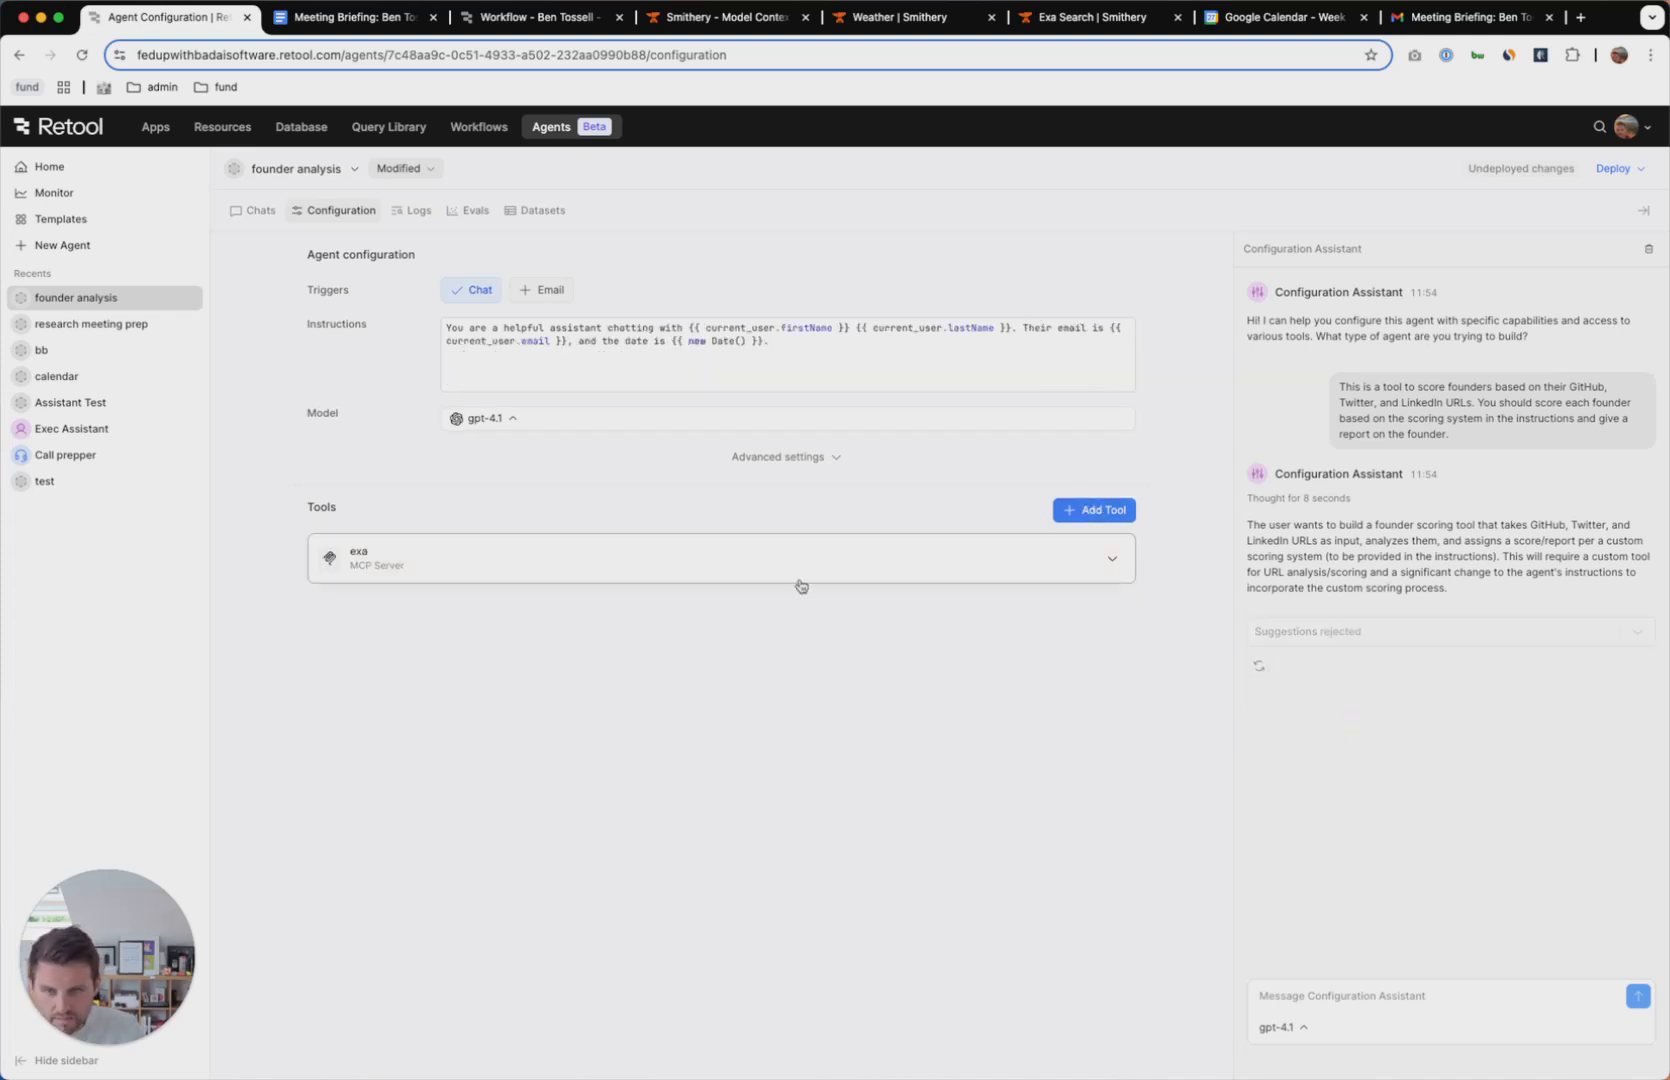
Open the agent's exa MCP server for editing and copy its entire list of available tools.
{"action": "left_click", "coordinate": [746, 377]}
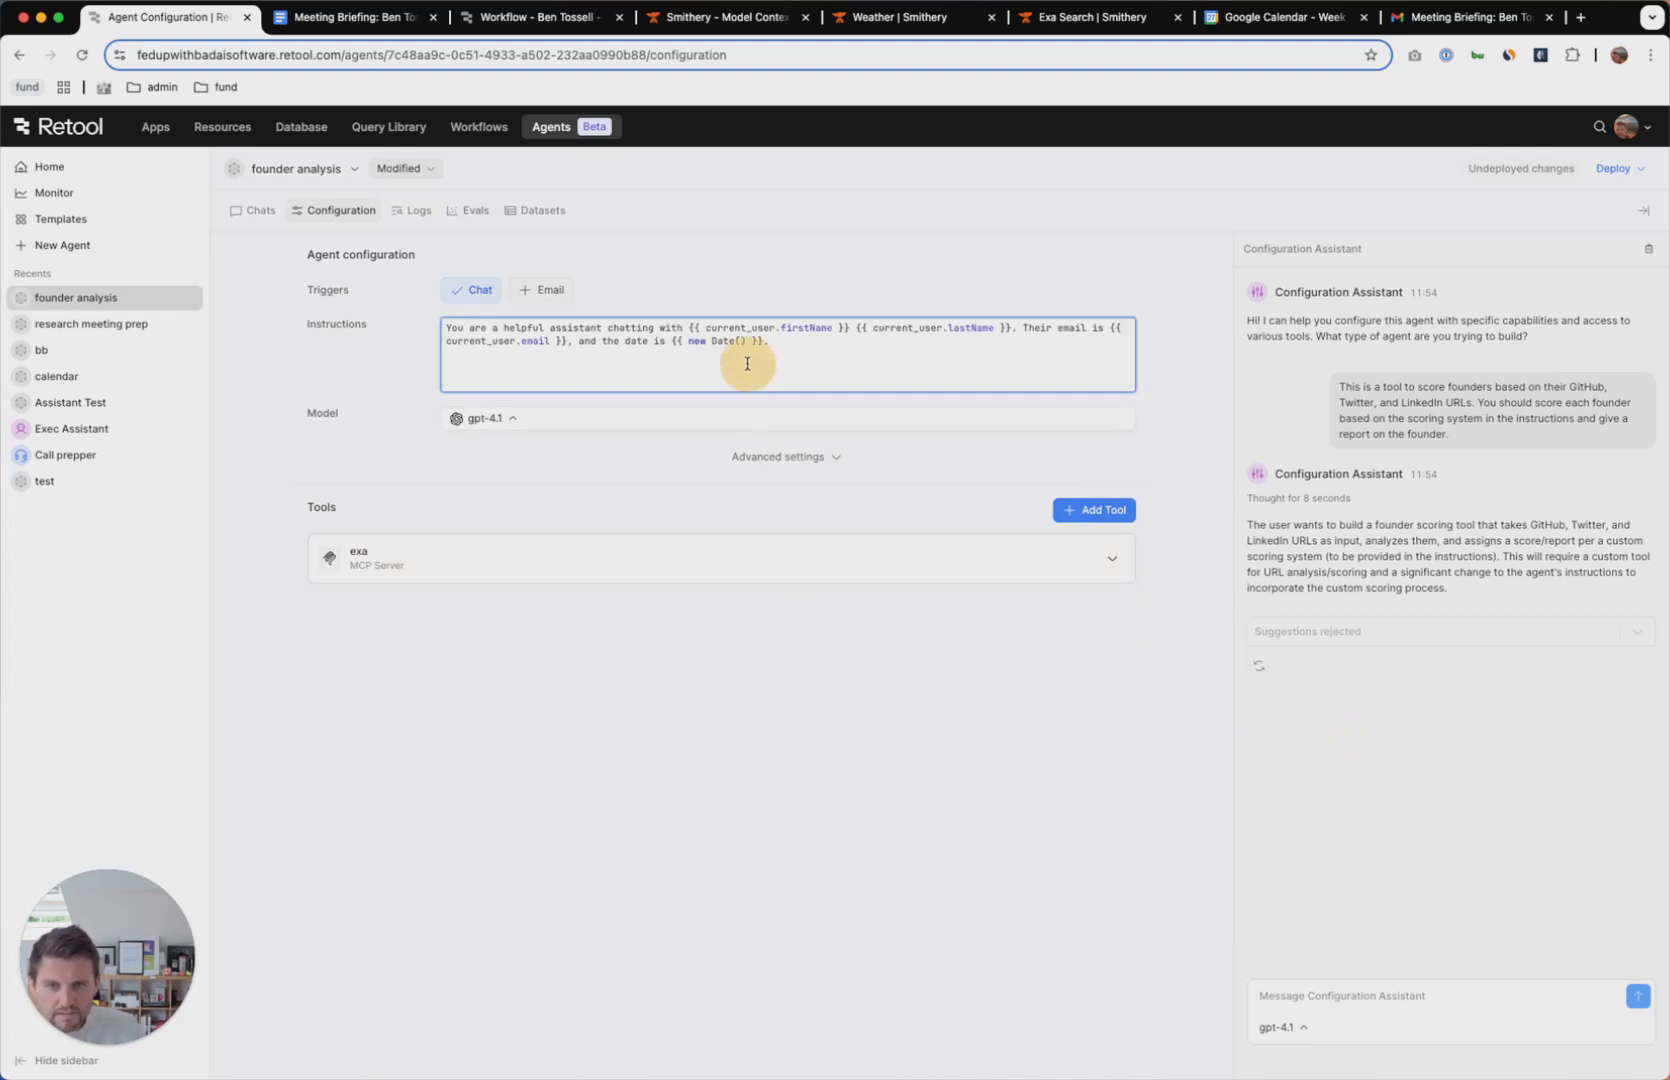
{"action": "left_click", "coordinate": [1112, 558]}
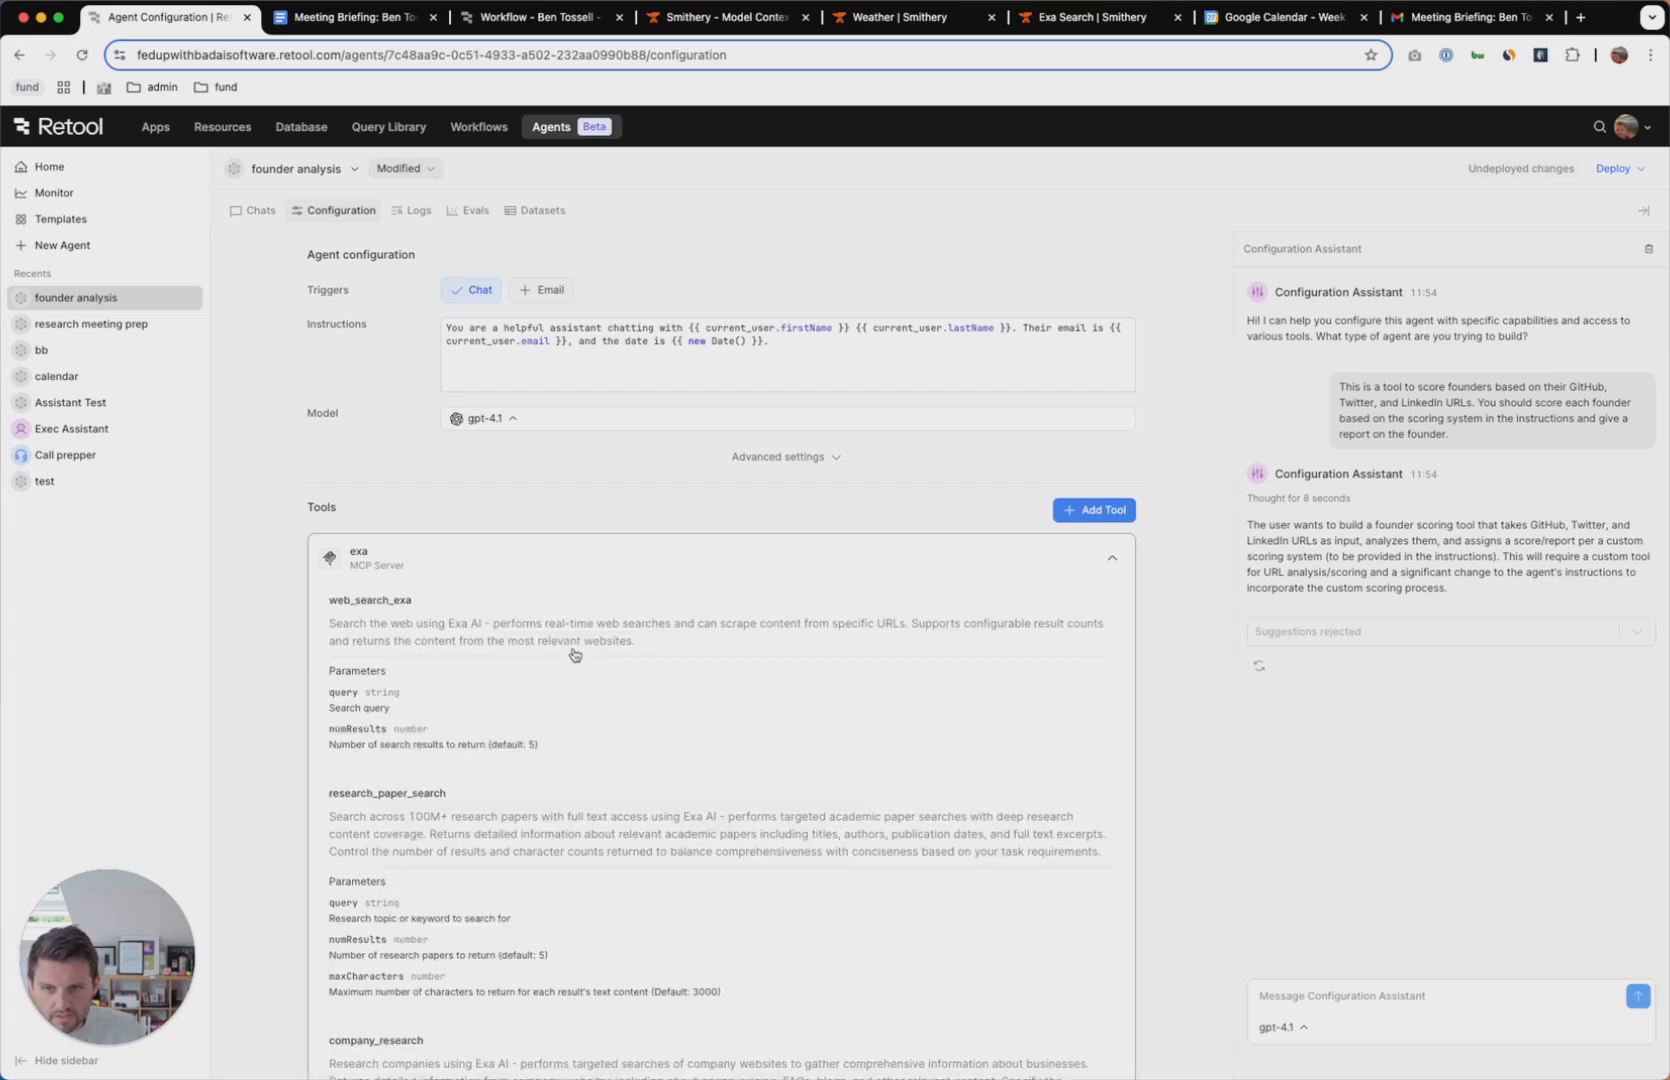
{"action": "left_click", "coordinate": [522, 629]}
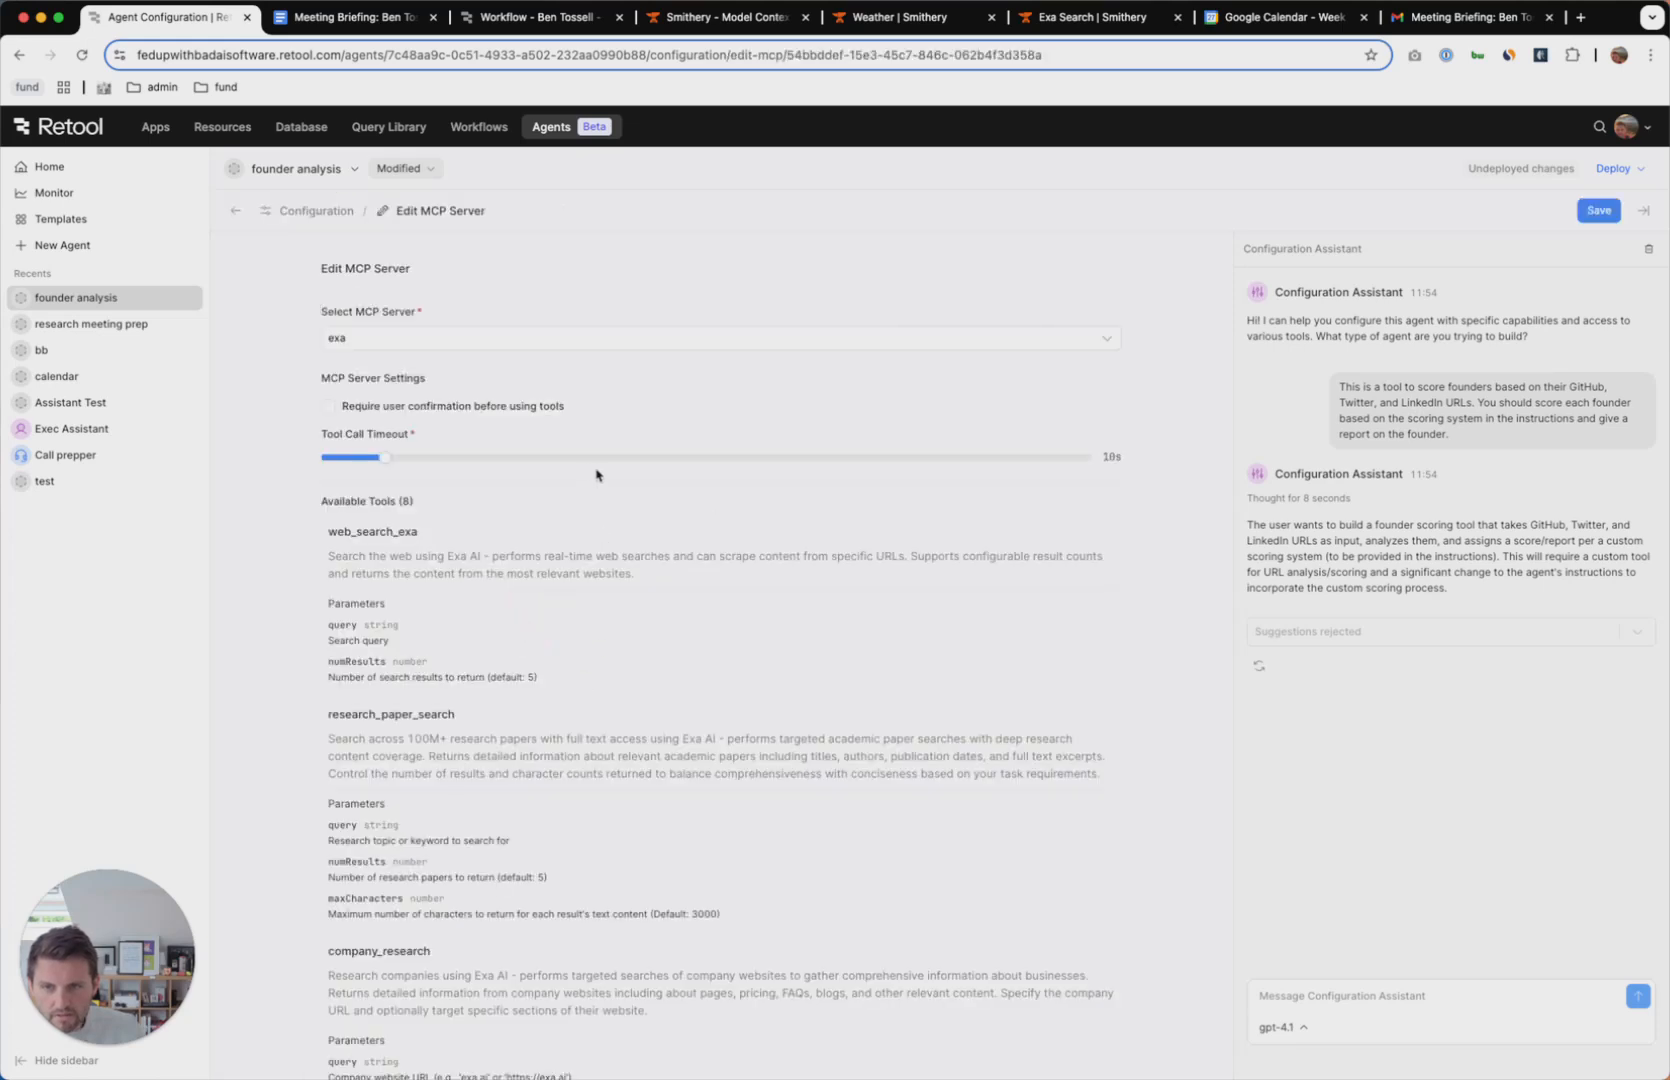
{"action": "left_click_drag", "start_coordinate": [320, 500], "coordinate": [619, 1078]}
{"action": "key", "text": "super+c"}
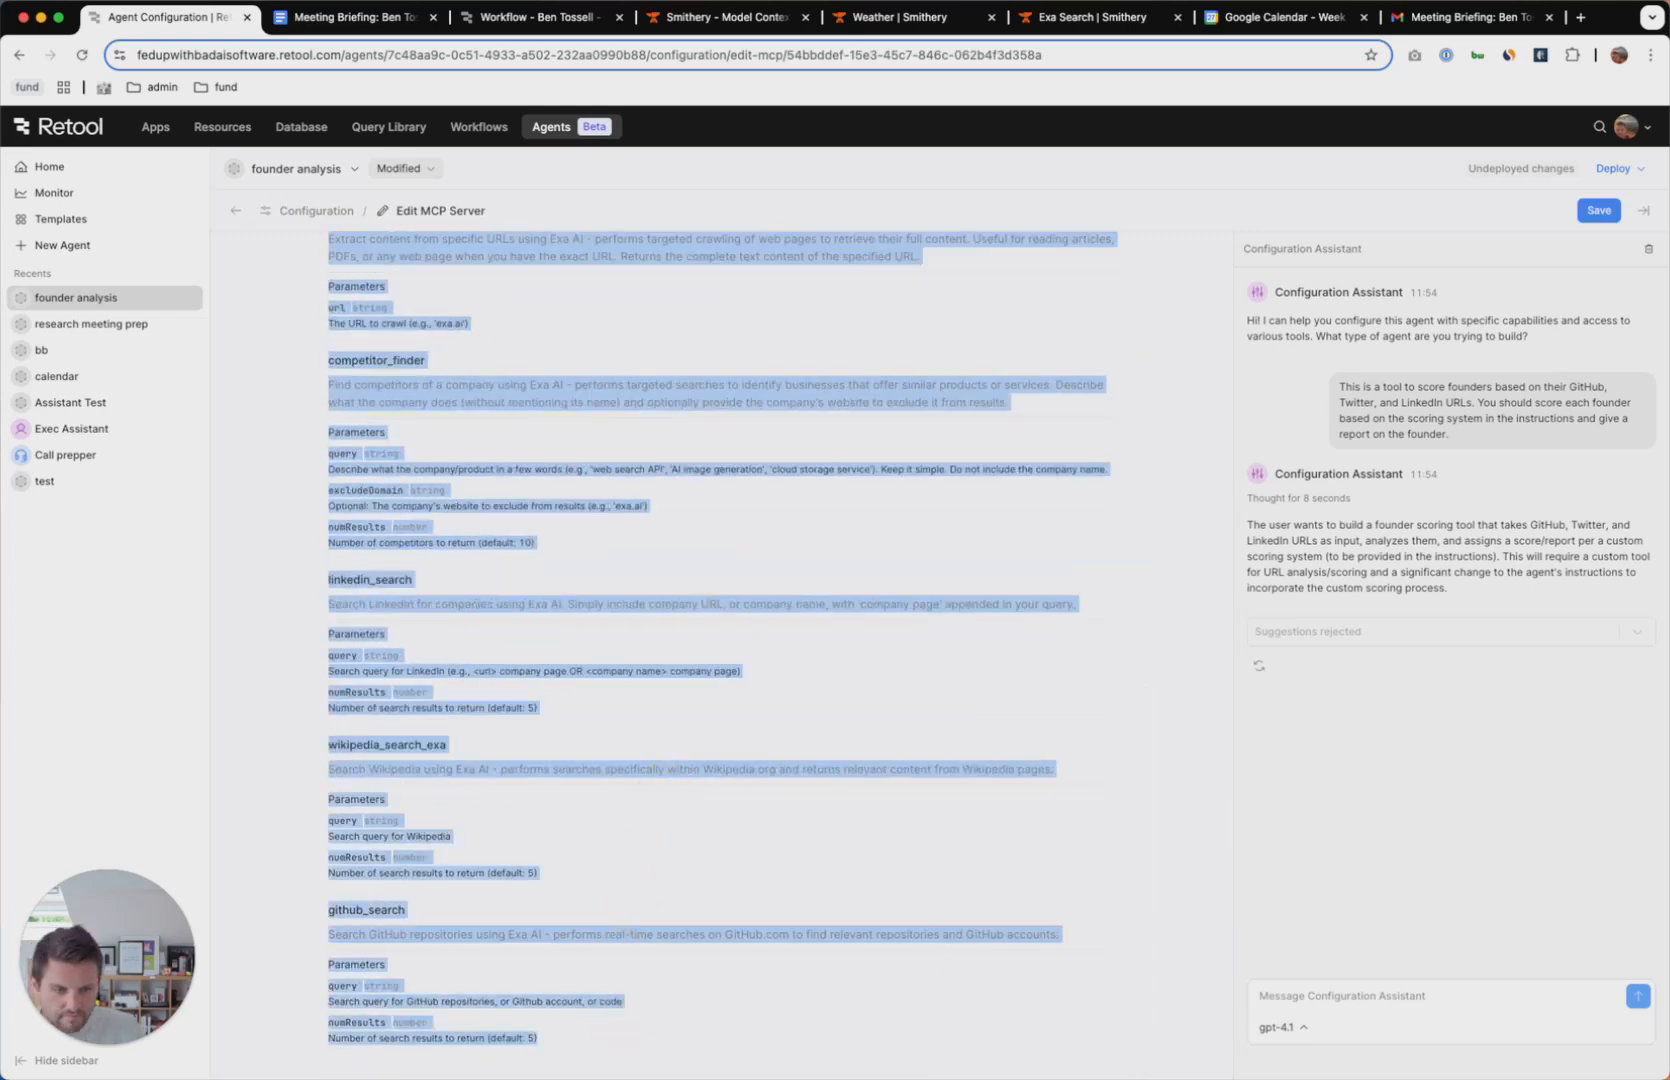
Draft an assistant message reading "give me a table of the available tools here:" followed by the copied tool list.
{"action": "left_click", "coordinate": [1340, 992]}
{"action": "type", "text": "give me a tab"}
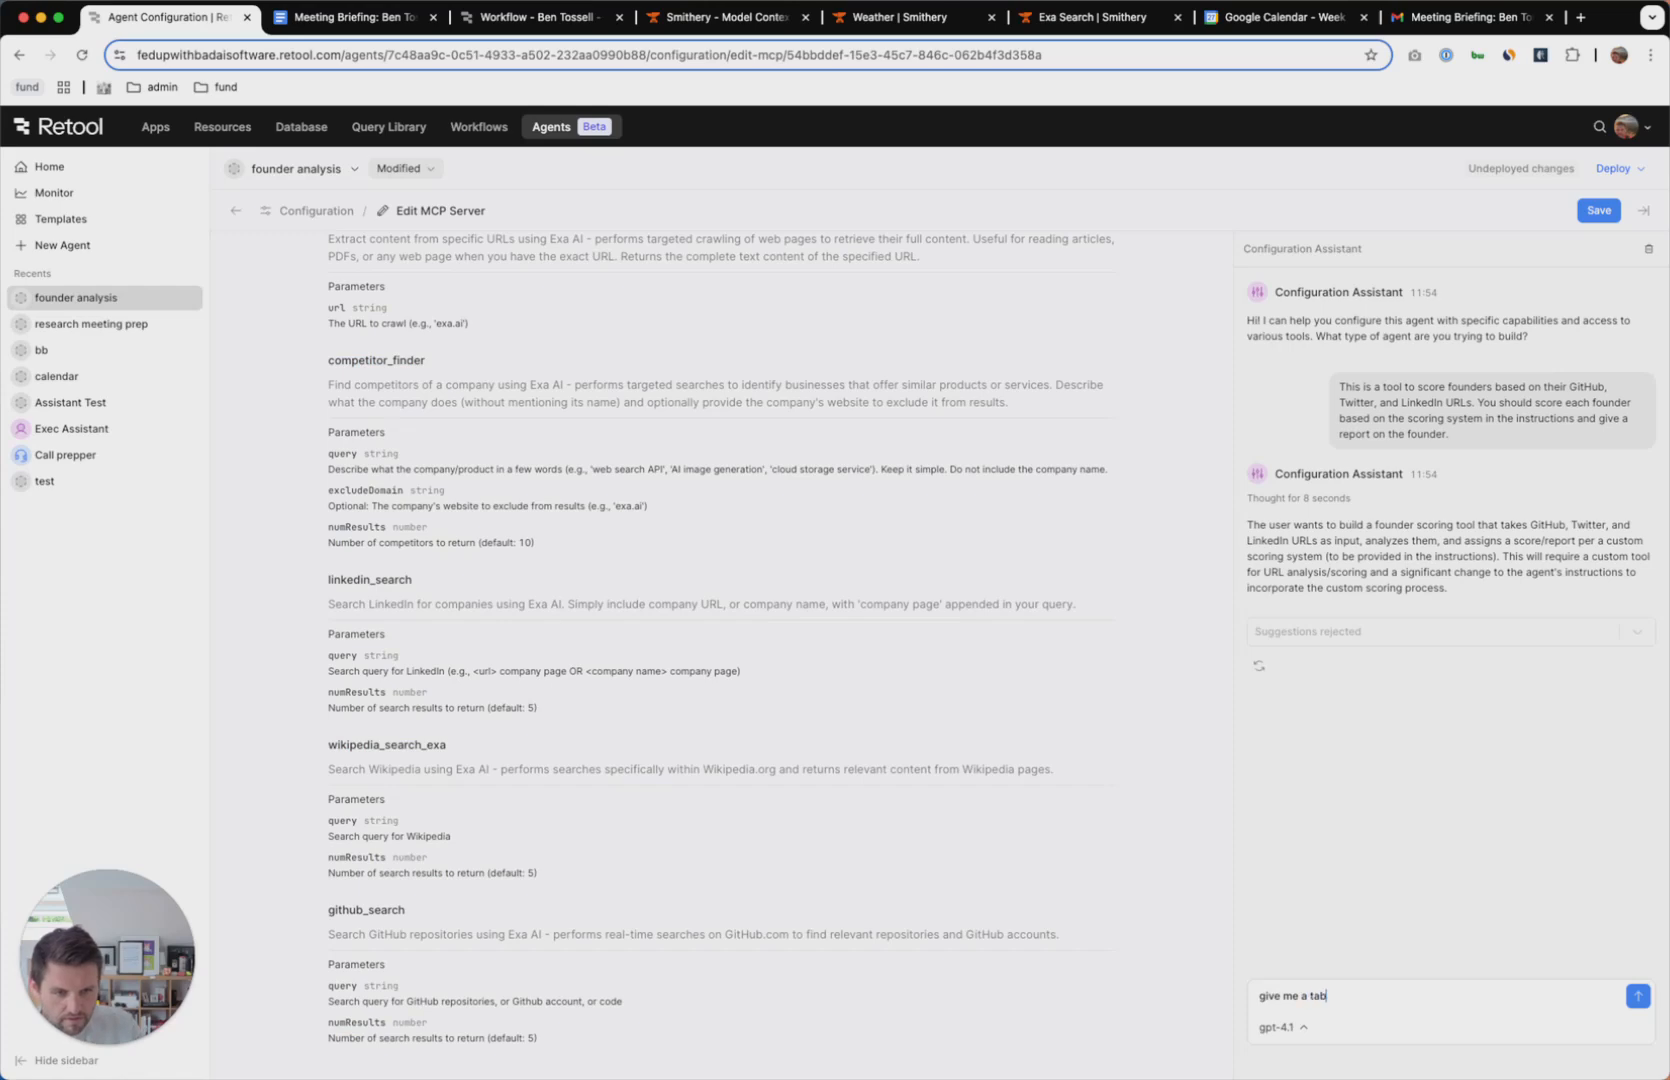
{"action": "type", "text": "le (dont write"}
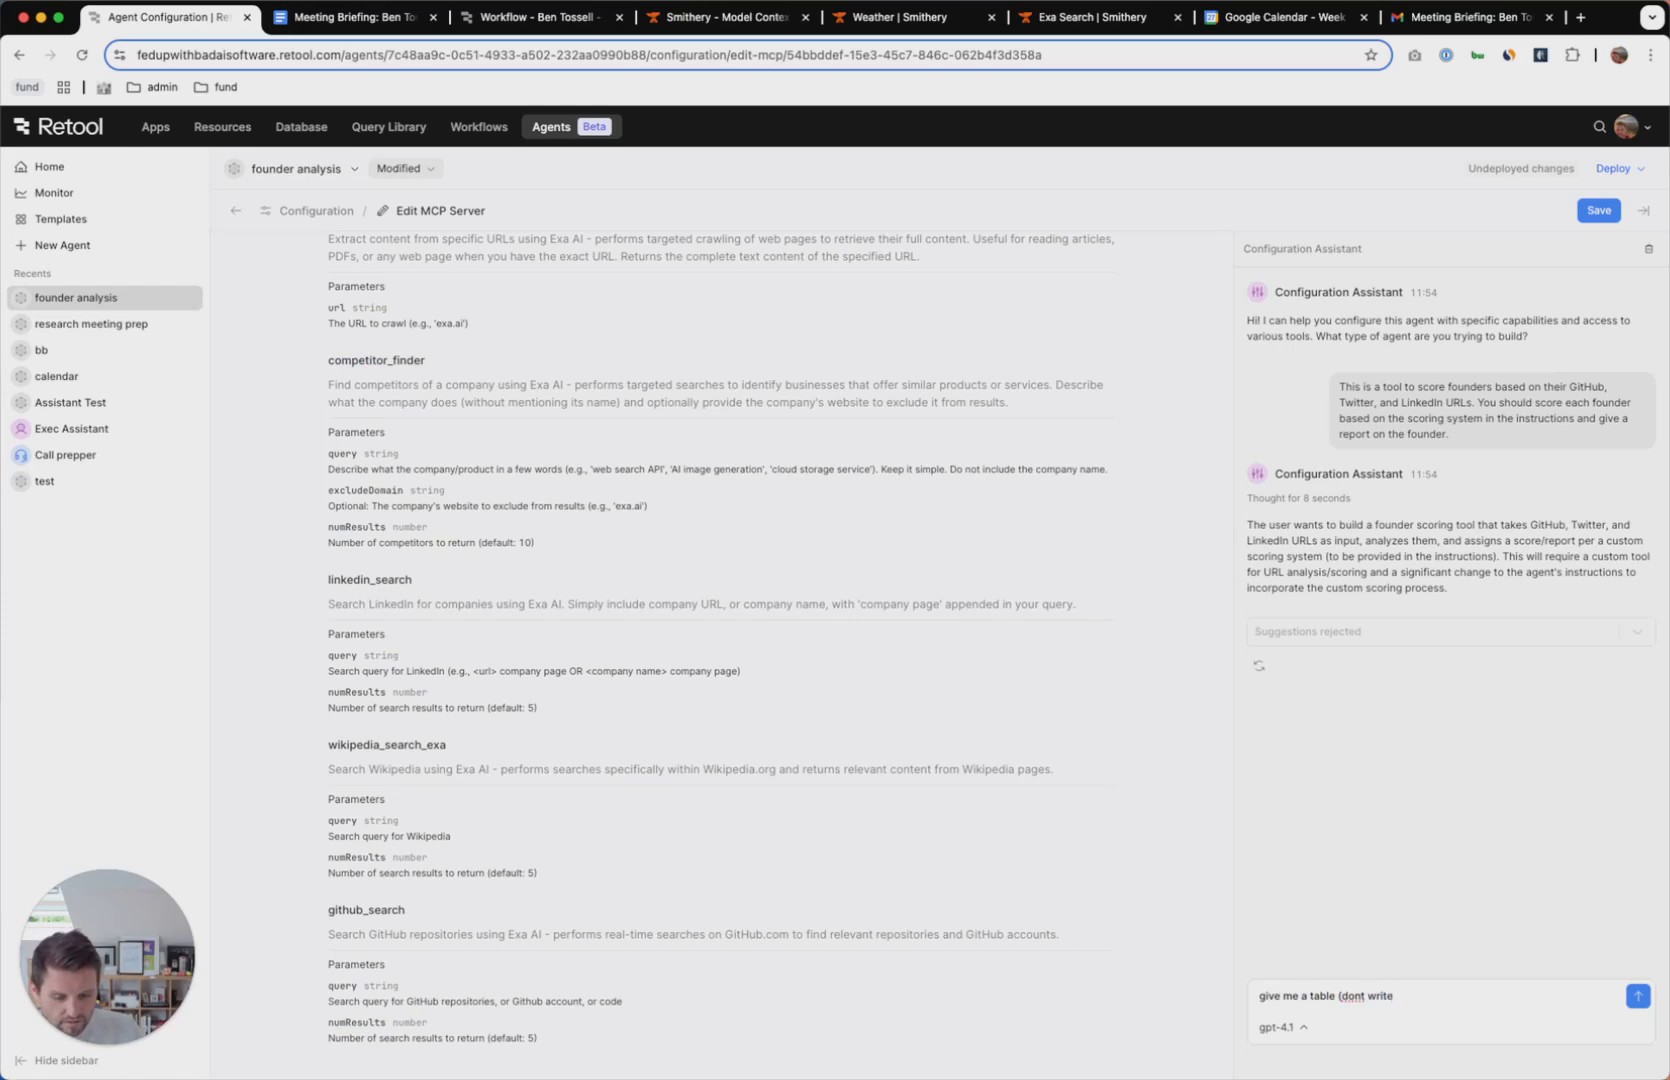
{"action": "key", "text": "alt+BackSpace"}
{"action": "key", "text": "alt+BackSpace"}
{"action": "type", "text": "of the available tools here:"}
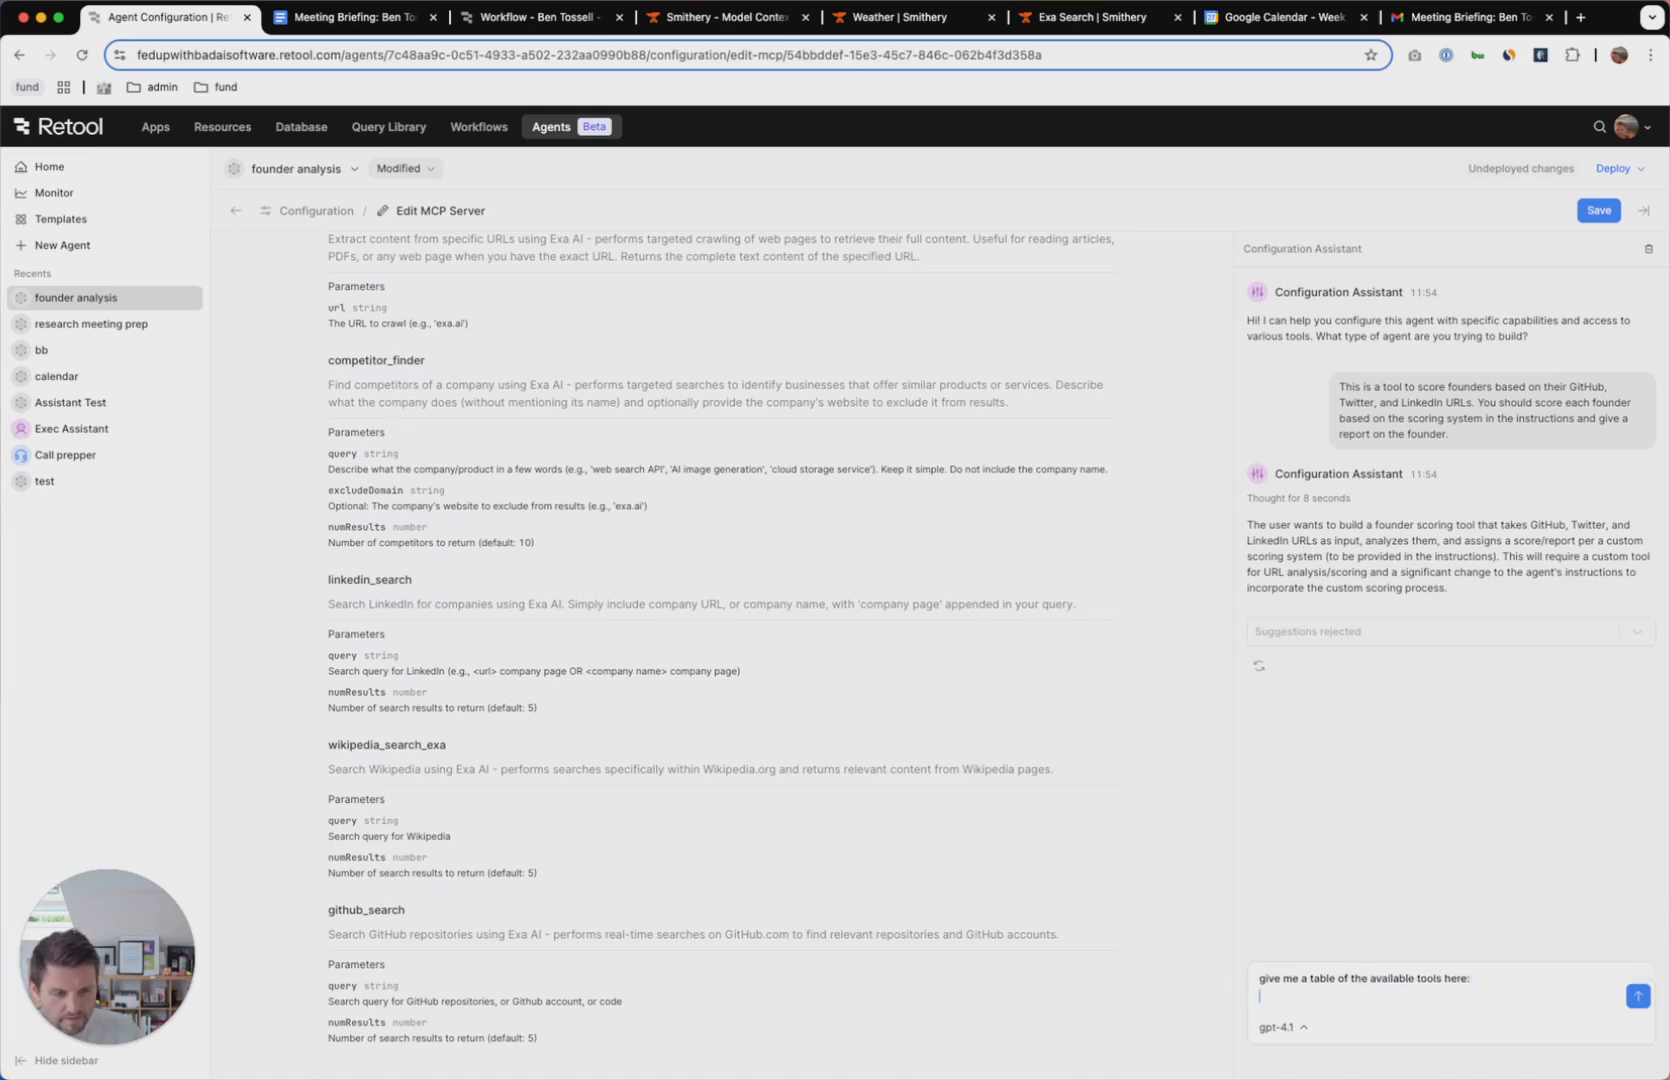
{"action": "key", "text": "super+v"}
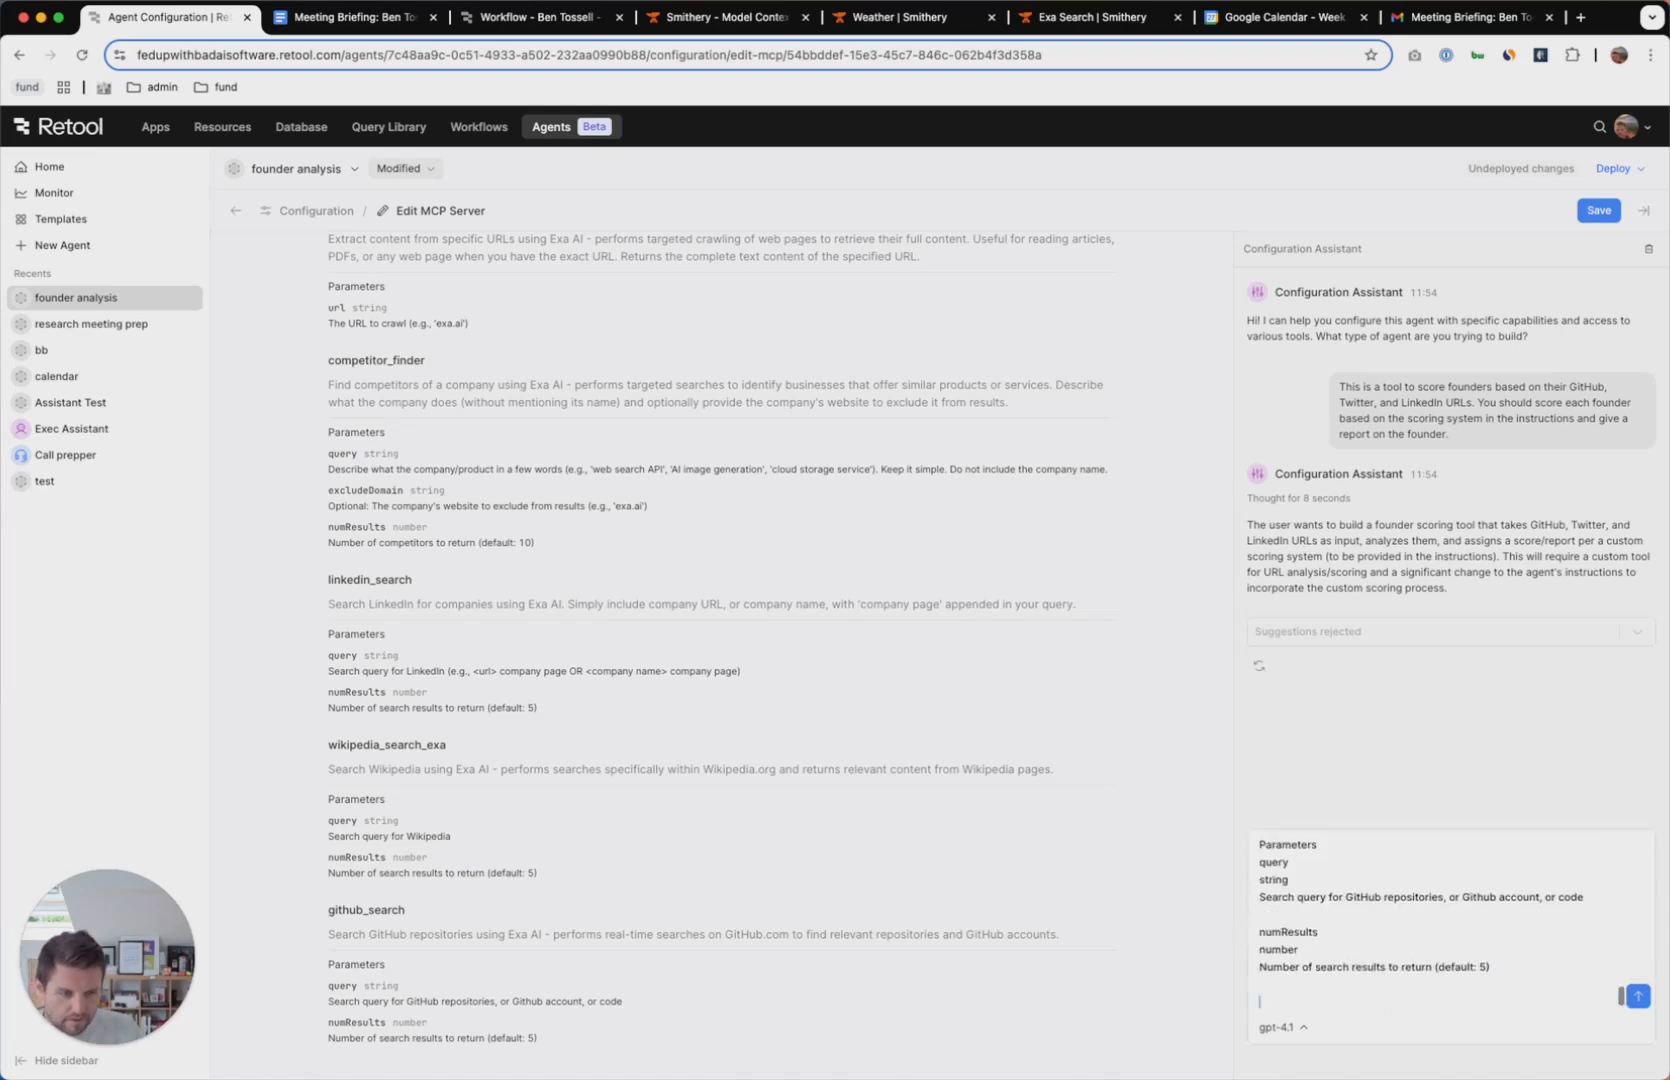
End the message with "ONLY RESPOND IN THIS CHAT, DONT WRITE ANY INSTRUCTIONS" and send it.
{"action": "type", "text": "ONLY REQ"}
{"action": "key", "text": "BackSpace"}
{"action": "type", "text": "SPOND IN THIS CHAT."}
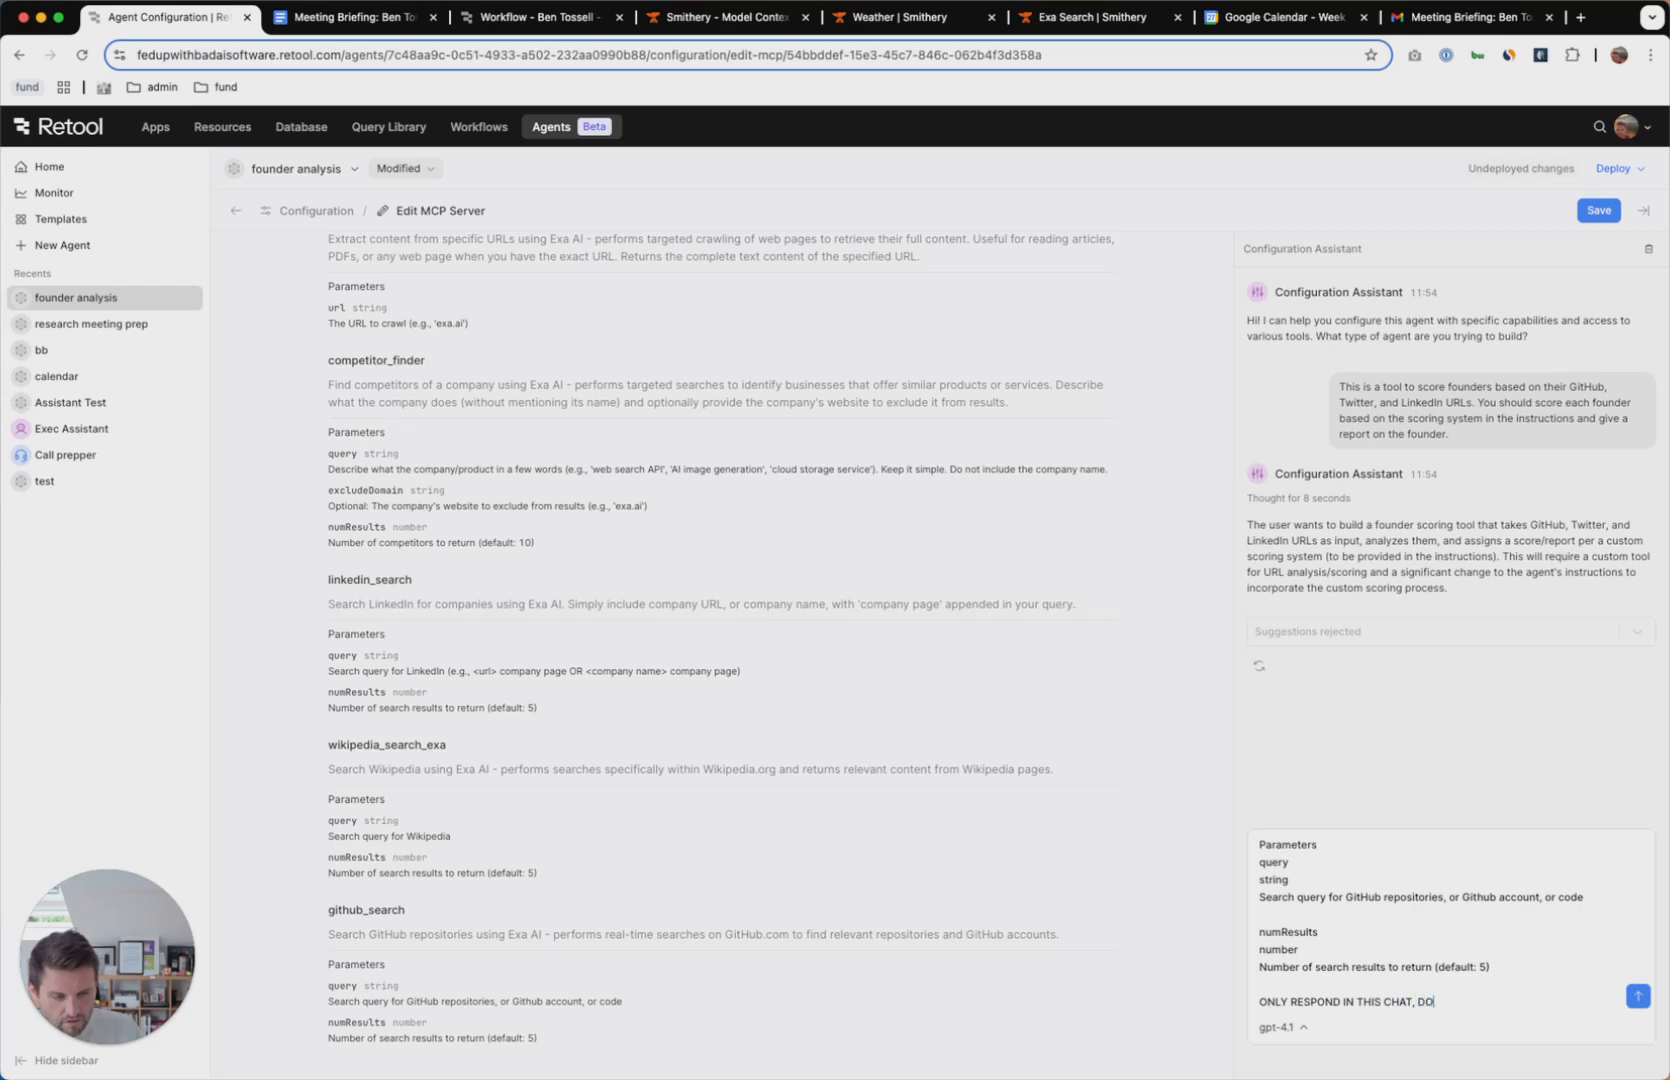
{"action": "type", "text": " DONT WRITE AN"}
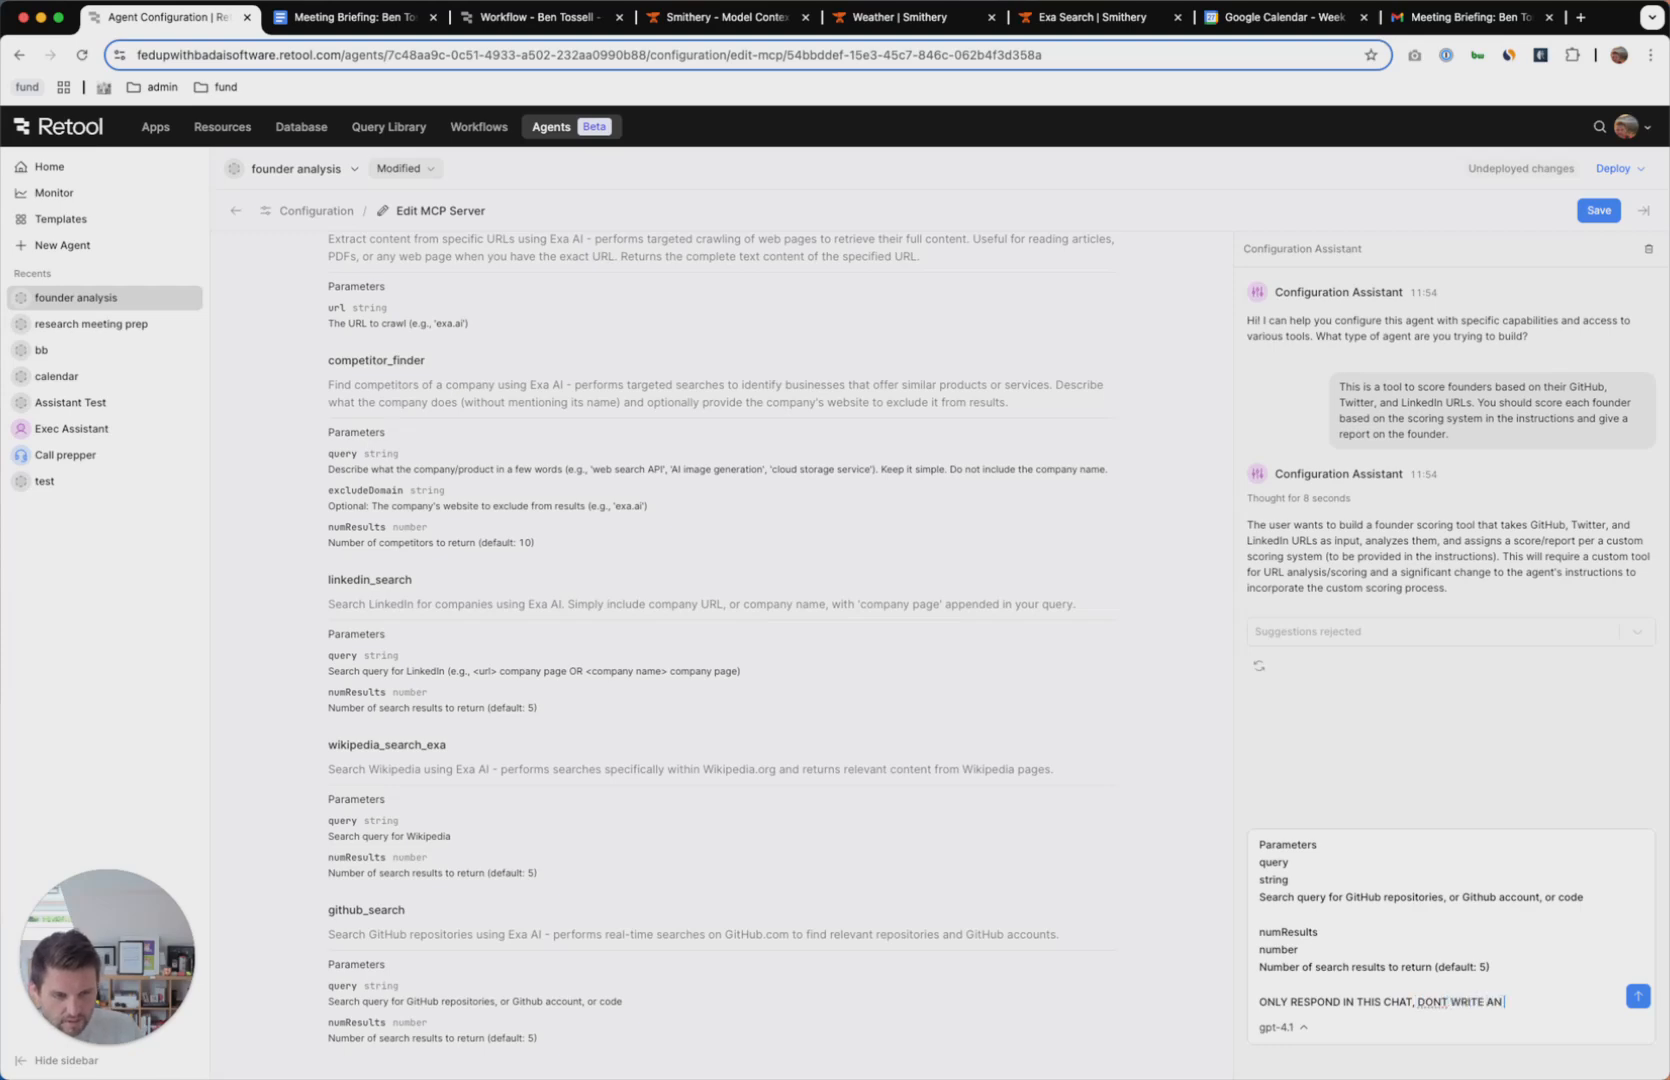
{"action": "type", "text": "Y INSTRUCTIONS"}
{"action": "key", "text": "Return"}
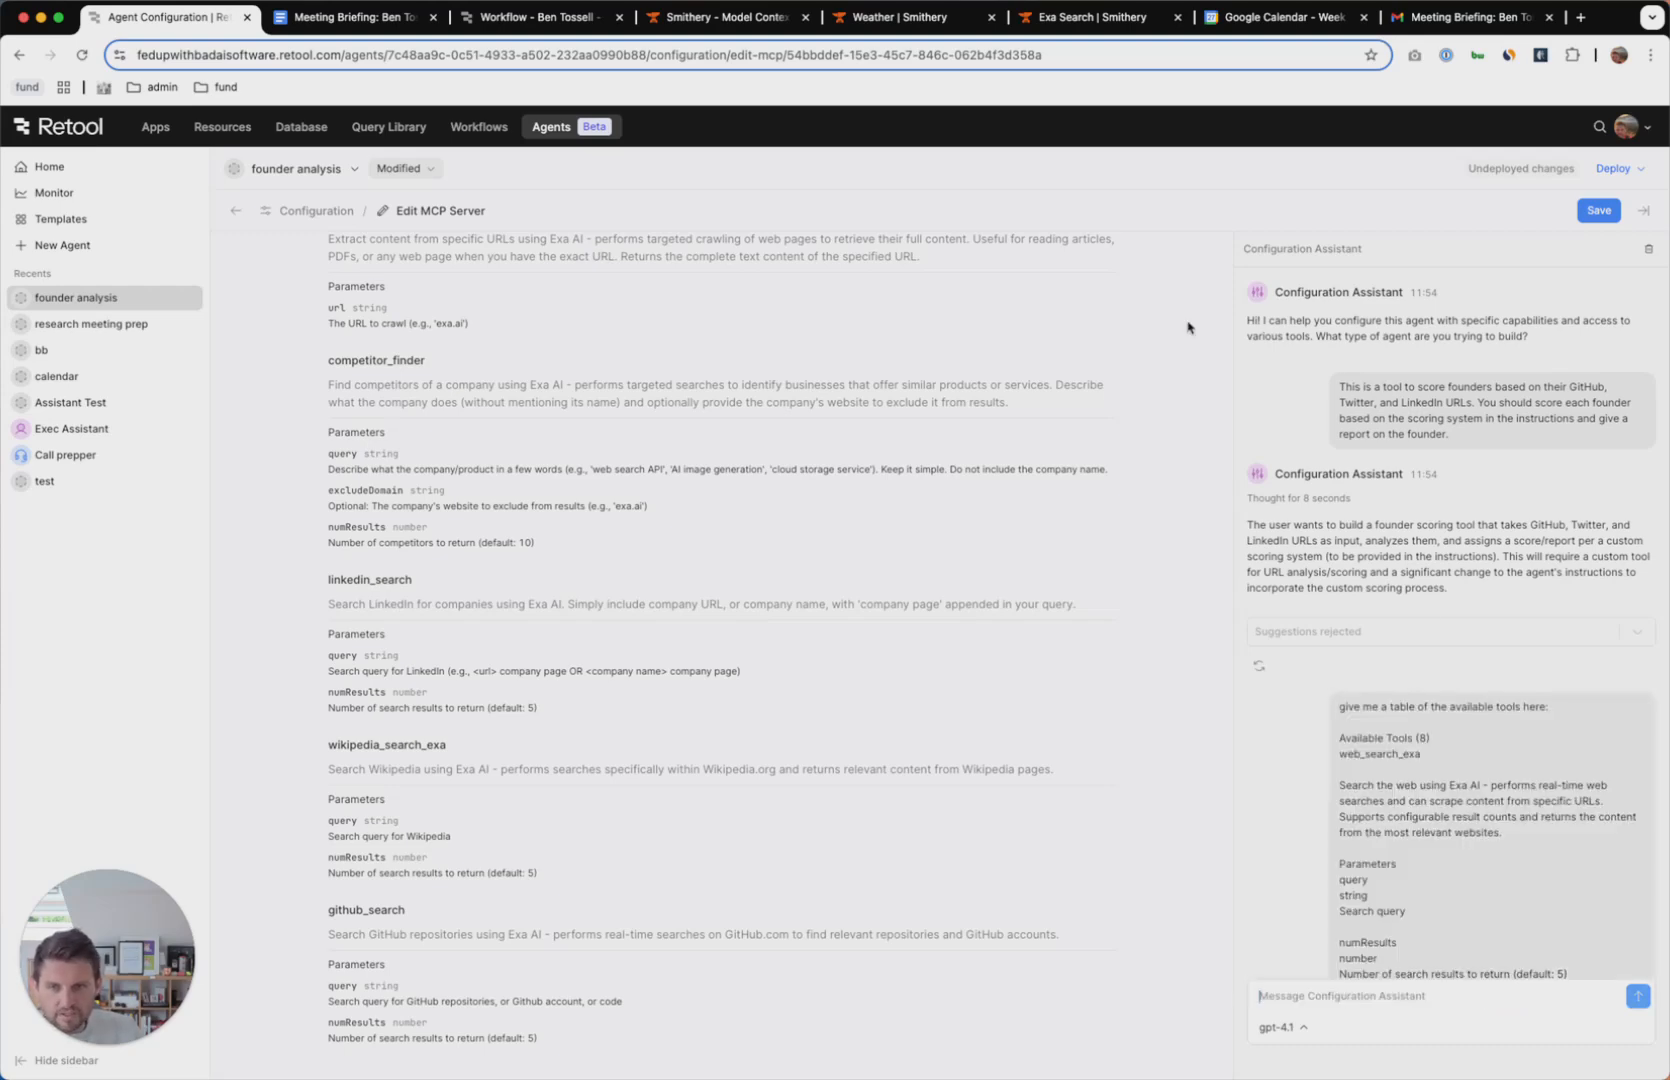
Return to the agent's configuration and read the assistant's reply to the table request.
{"action": "scroll", "coordinate": [608, 652], "scroll_direction": "up", "scroll_amount": 10}
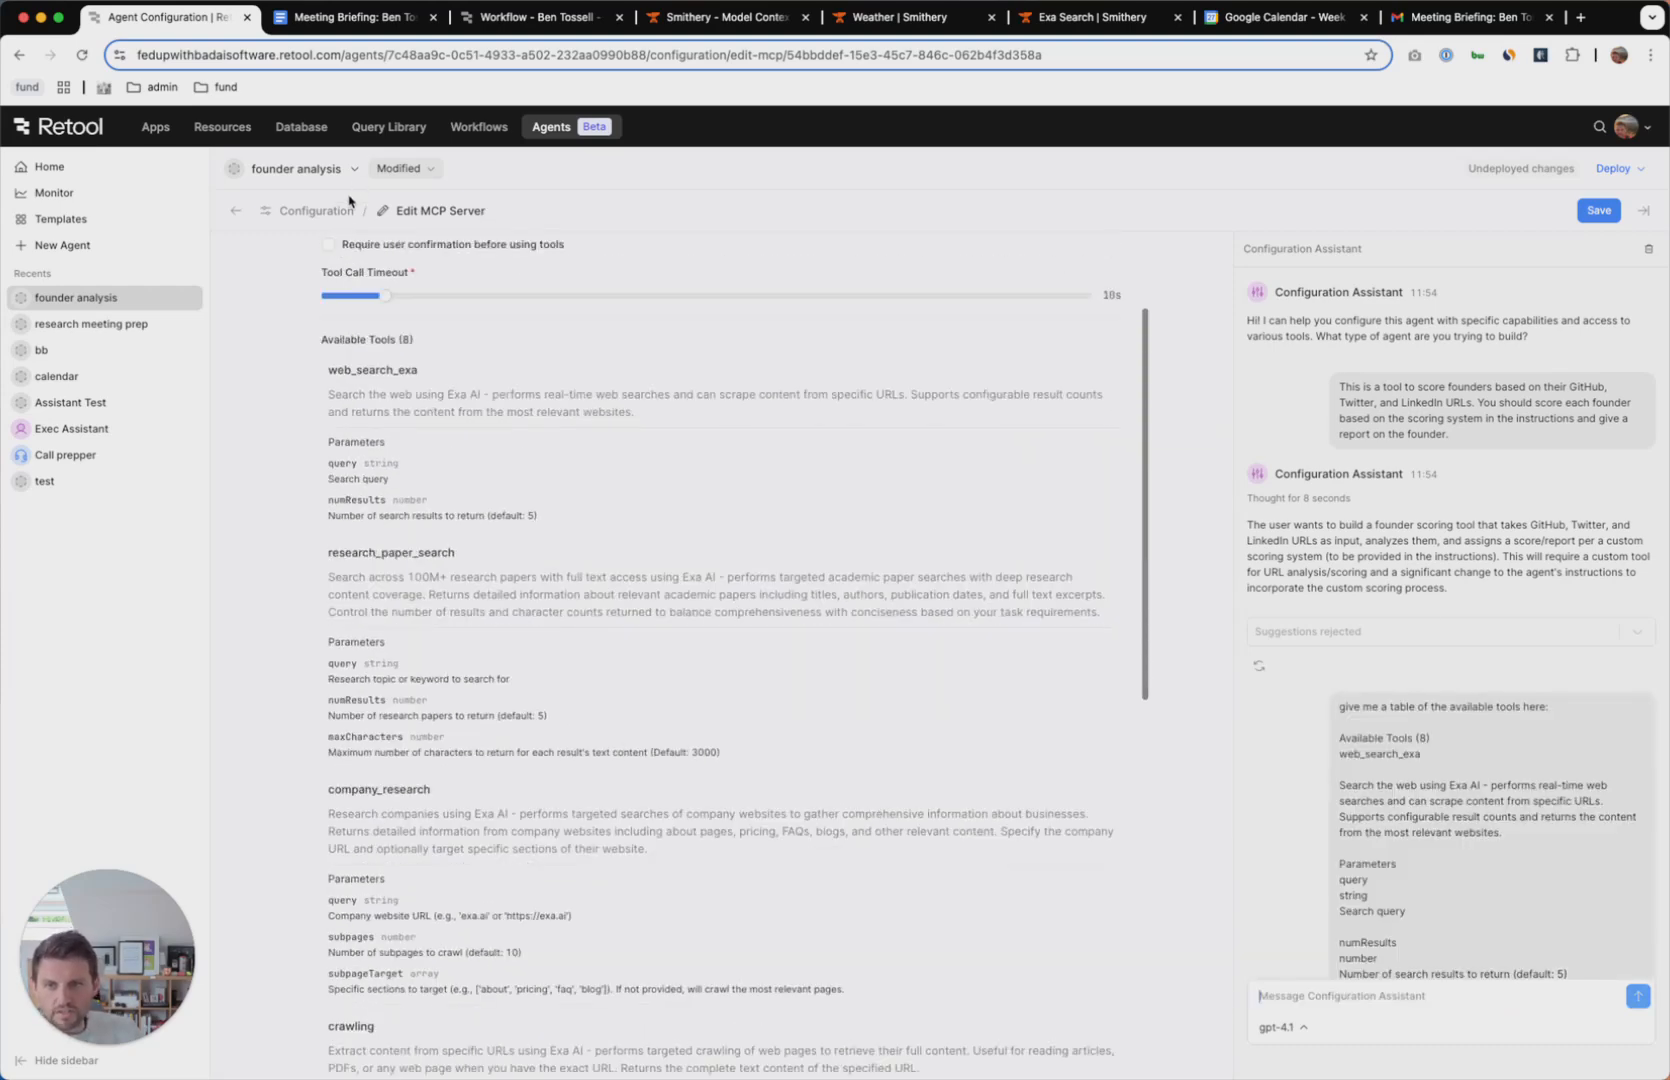
{"action": "left_click", "coordinate": [345, 208]}
{"action": "left_click", "coordinate": [660, 358]}
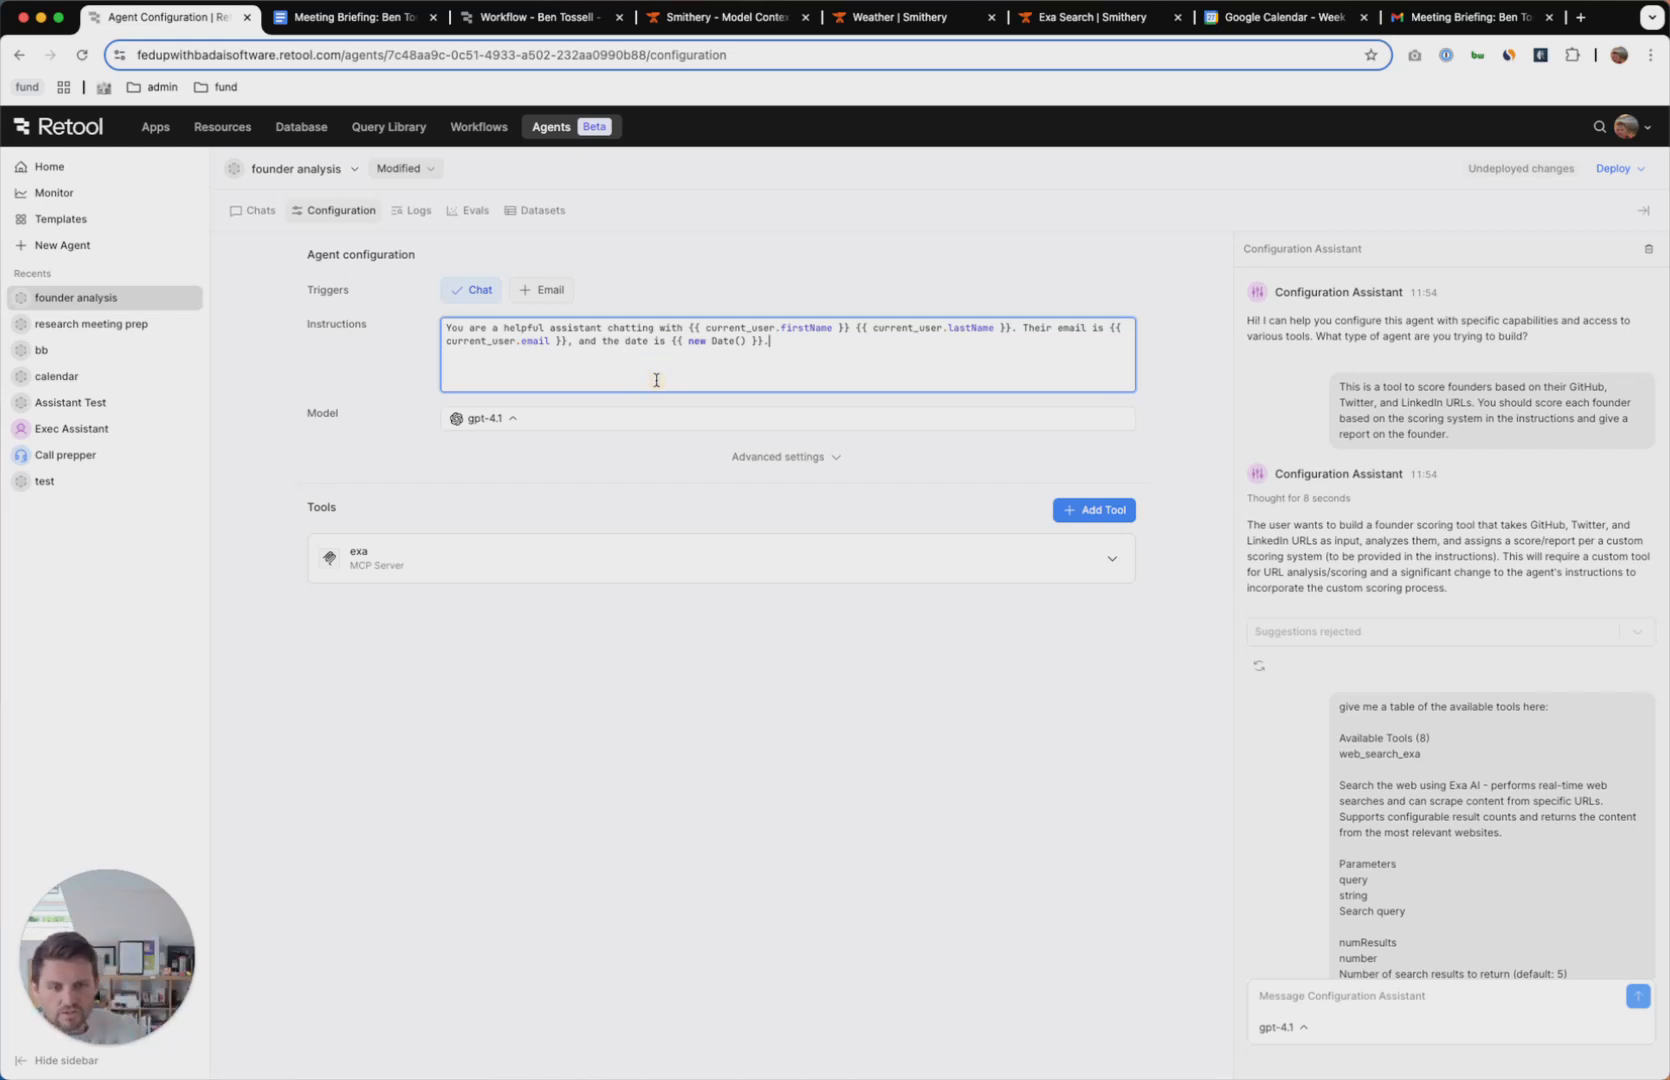
{"action": "scroll", "coordinate": [1594, 620], "scroll_direction": "down", "scroll_amount": 10}
{"action": "scroll", "coordinate": [1559, 705], "scroll_direction": "down", "scroll_amount": 10}
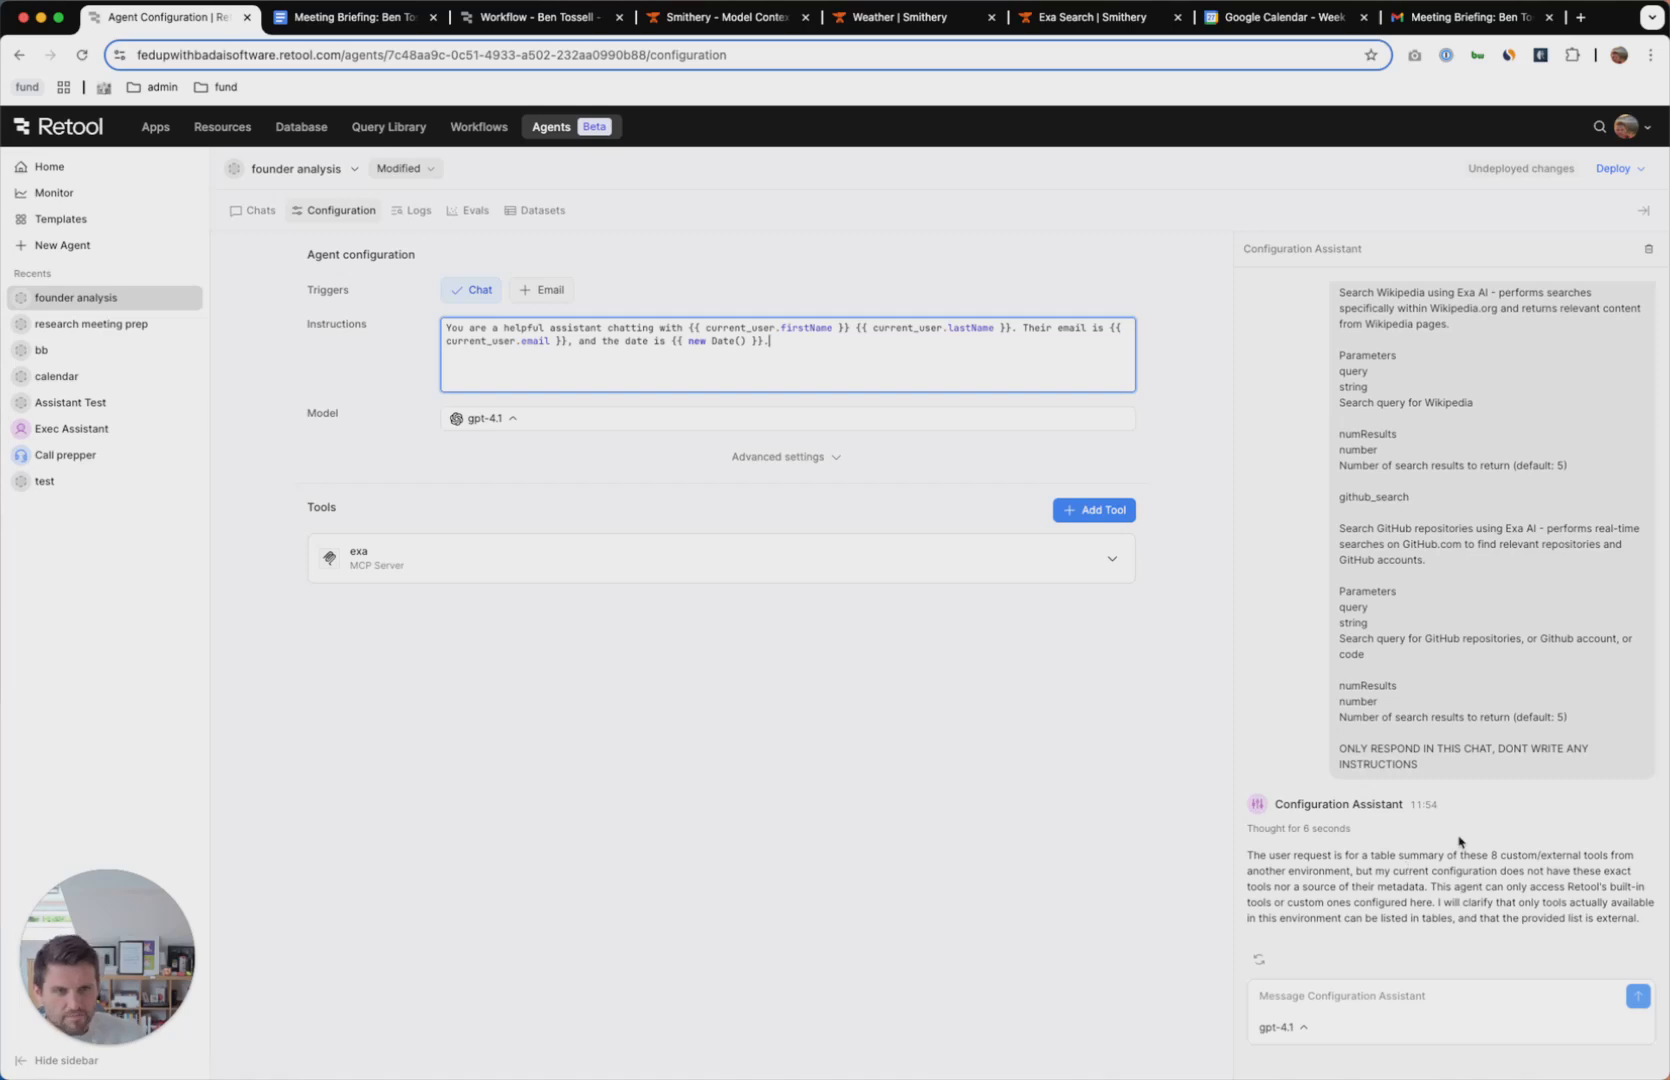
Paste the full list of available Exa tools below the opening paragraph of the agent's instructions.
{"action": "scroll", "coordinate": [1425, 810], "scroll_direction": "up", "scroll_amount": 1}
{"action": "left_click_drag", "start_coordinate": [1570, 785], "coordinate": [1350, 399]}
{"action": "scroll", "coordinate": [1476, 575], "scroll_direction": "up", "scroll_amount": 10}
{"action": "scroll", "coordinate": [1364, 455], "scroll_direction": "up", "scroll_amount": 3}
{"action": "scroll", "coordinate": [1360, 450], "scroll_direction": "up", "scroll_amount": 3}
{"action": "scroll", "coordinate": [1357, 439], "scroll_direction": "up", "scroll_amount": 3}
{"action": "scroll", "coordinate": [1353, 440], "scroll_direction": "up", "scroll_amount": 3}
{"action": "left_click", "coordinate": [541, 373]}
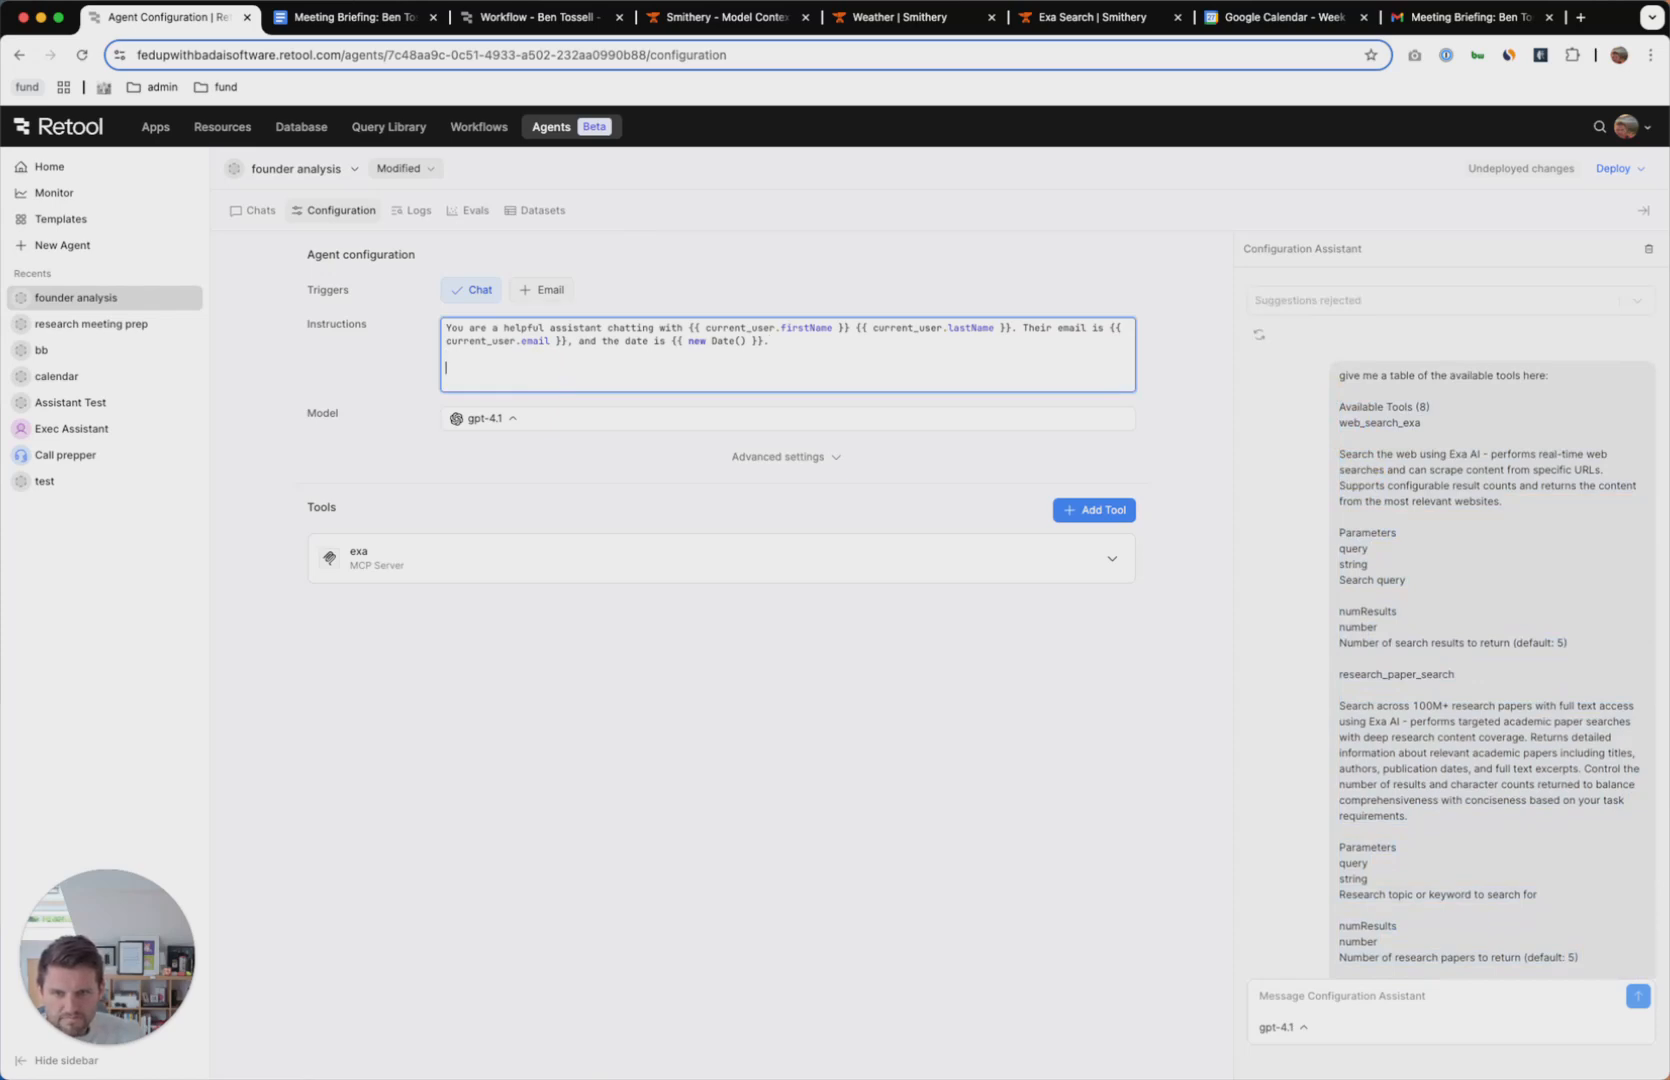
{"action": "key", "text": "super+v"}
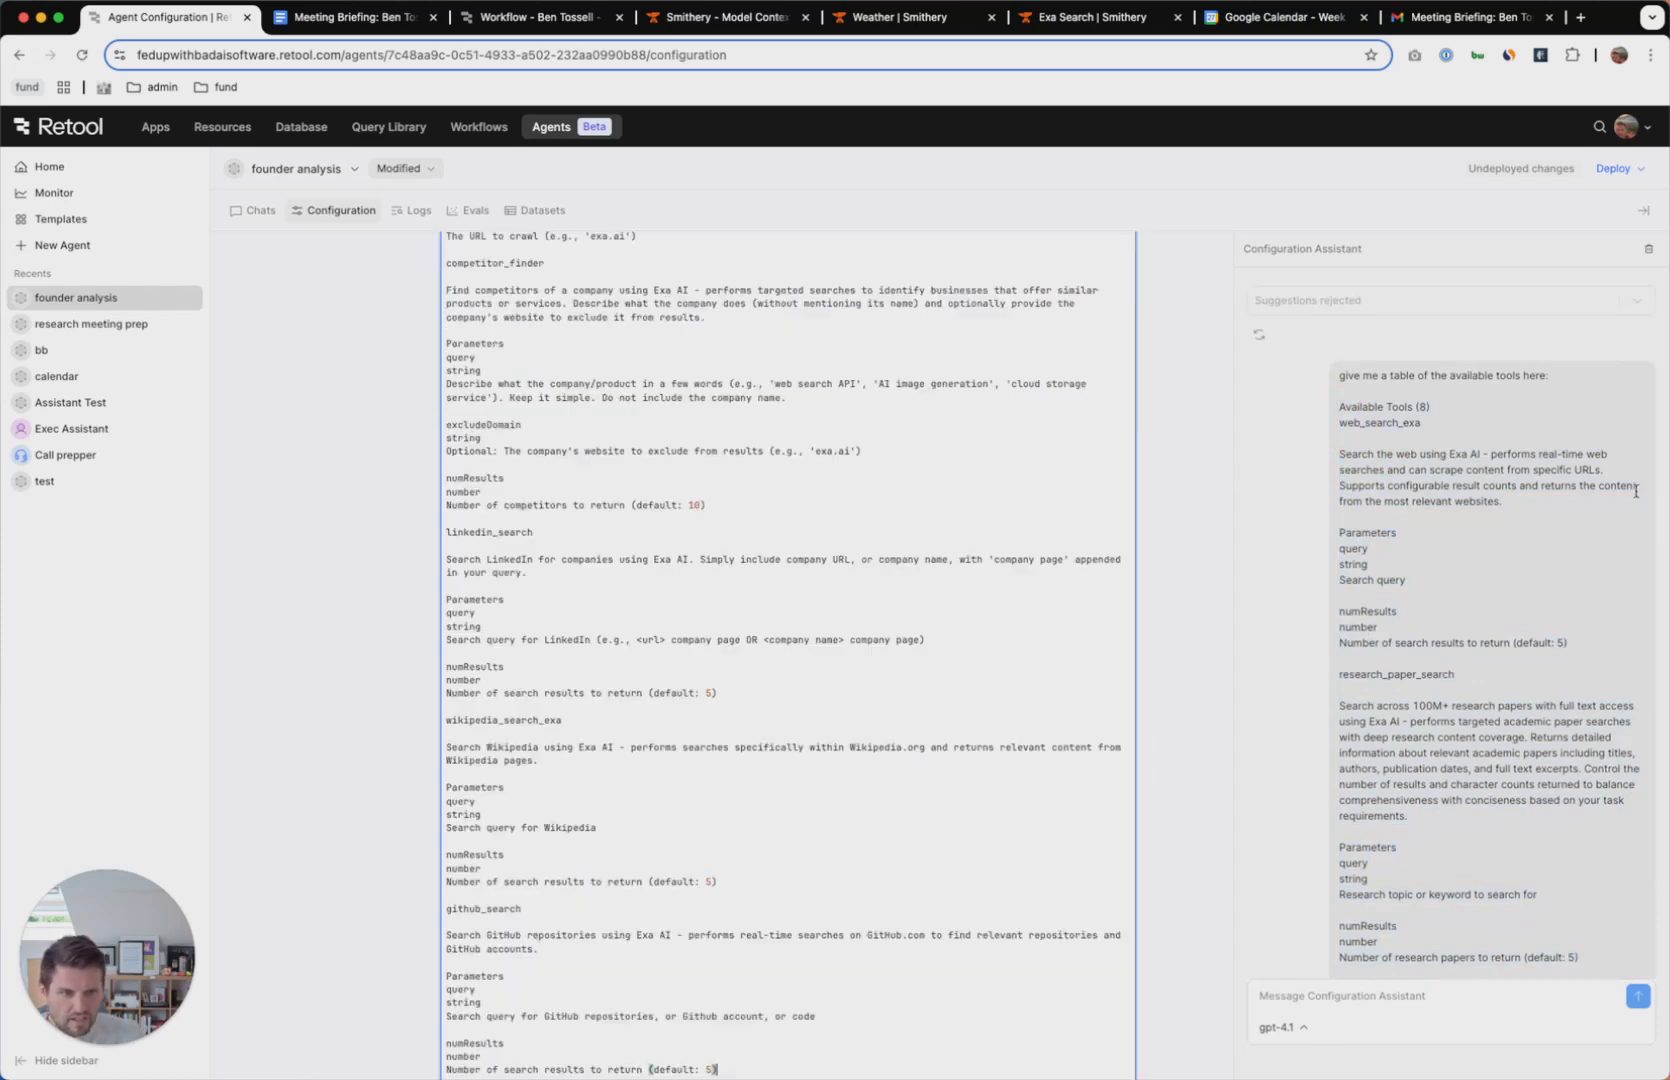
Copy the founder-scoring description from the assistant chat into the instructions, between the opening paragraph and the tool list.
{"action": "scroll", "coordinate": [1636, 491], "scroll_direction": "up", "scroll_amount": 3}
{"action": "left_click", "coordinate": [1494, 387]}
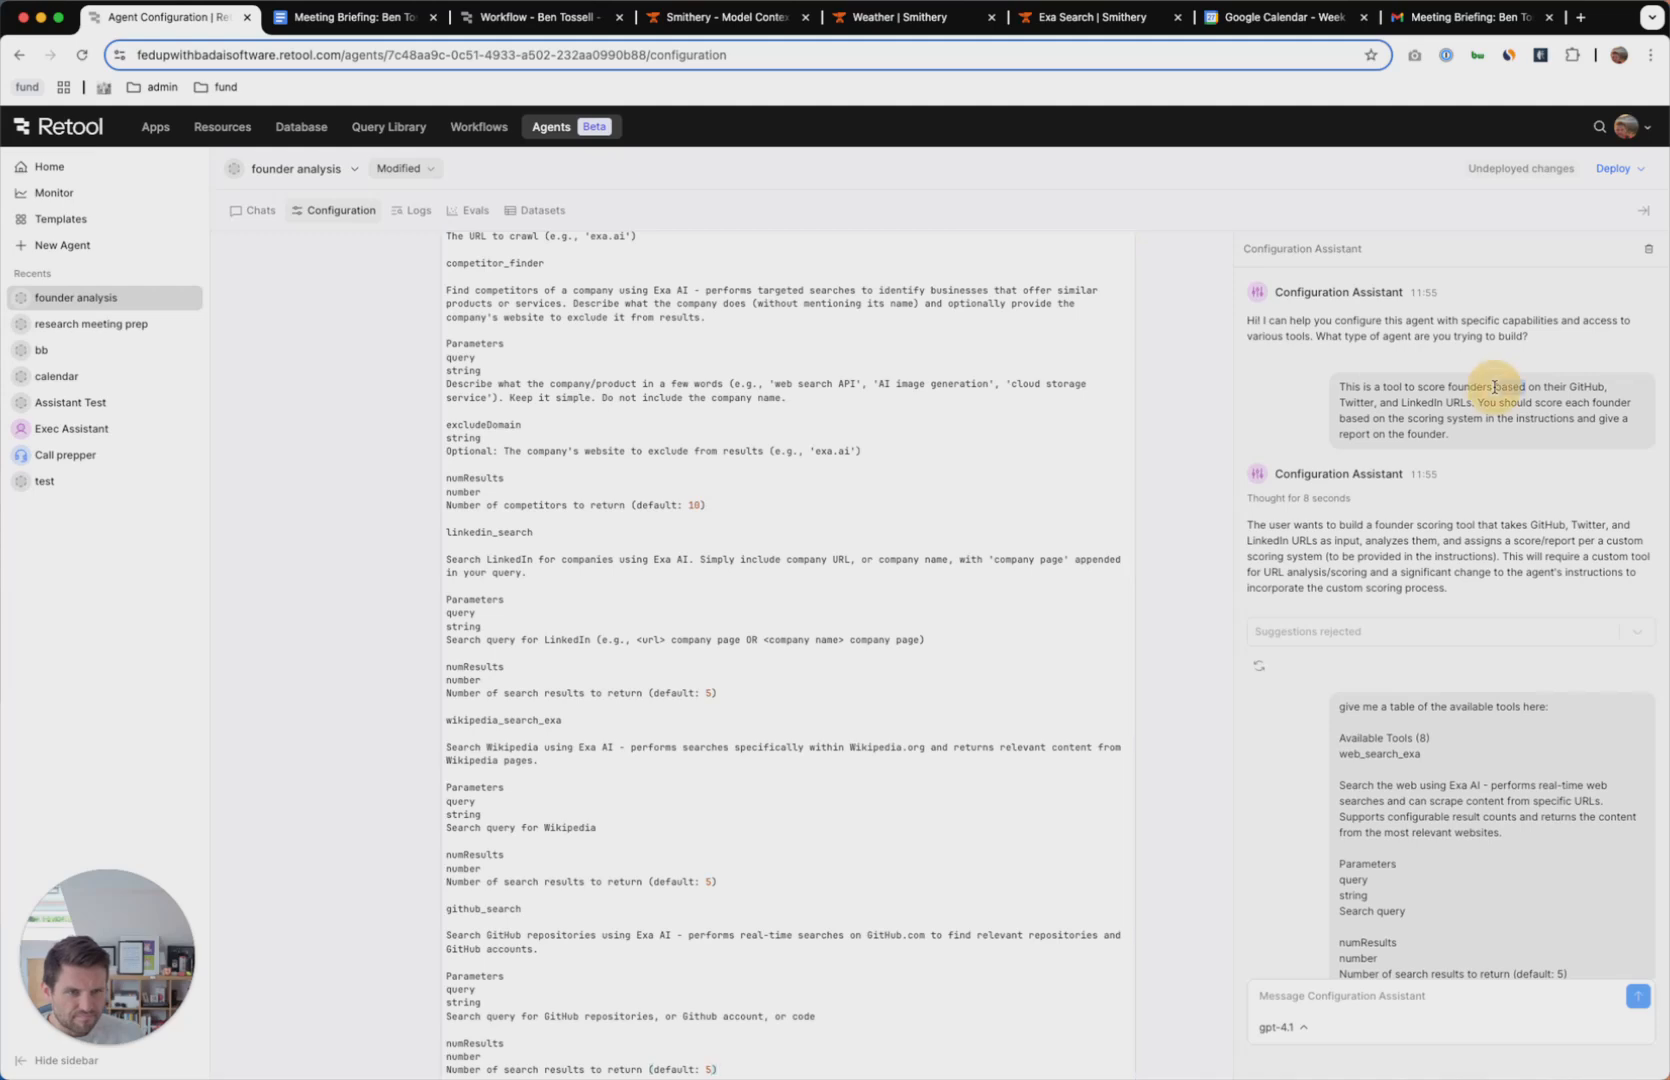
{"action": "triple_click", "coordinate": [1494, 387]}
{"action": "key", "text": "super+c"}
{"action": "left_click", "coordinate": [932, 393]}
{"action": "scroll", "coordinate": [932, 393], "scroll_direction": "up", "scroll_amount": 15}
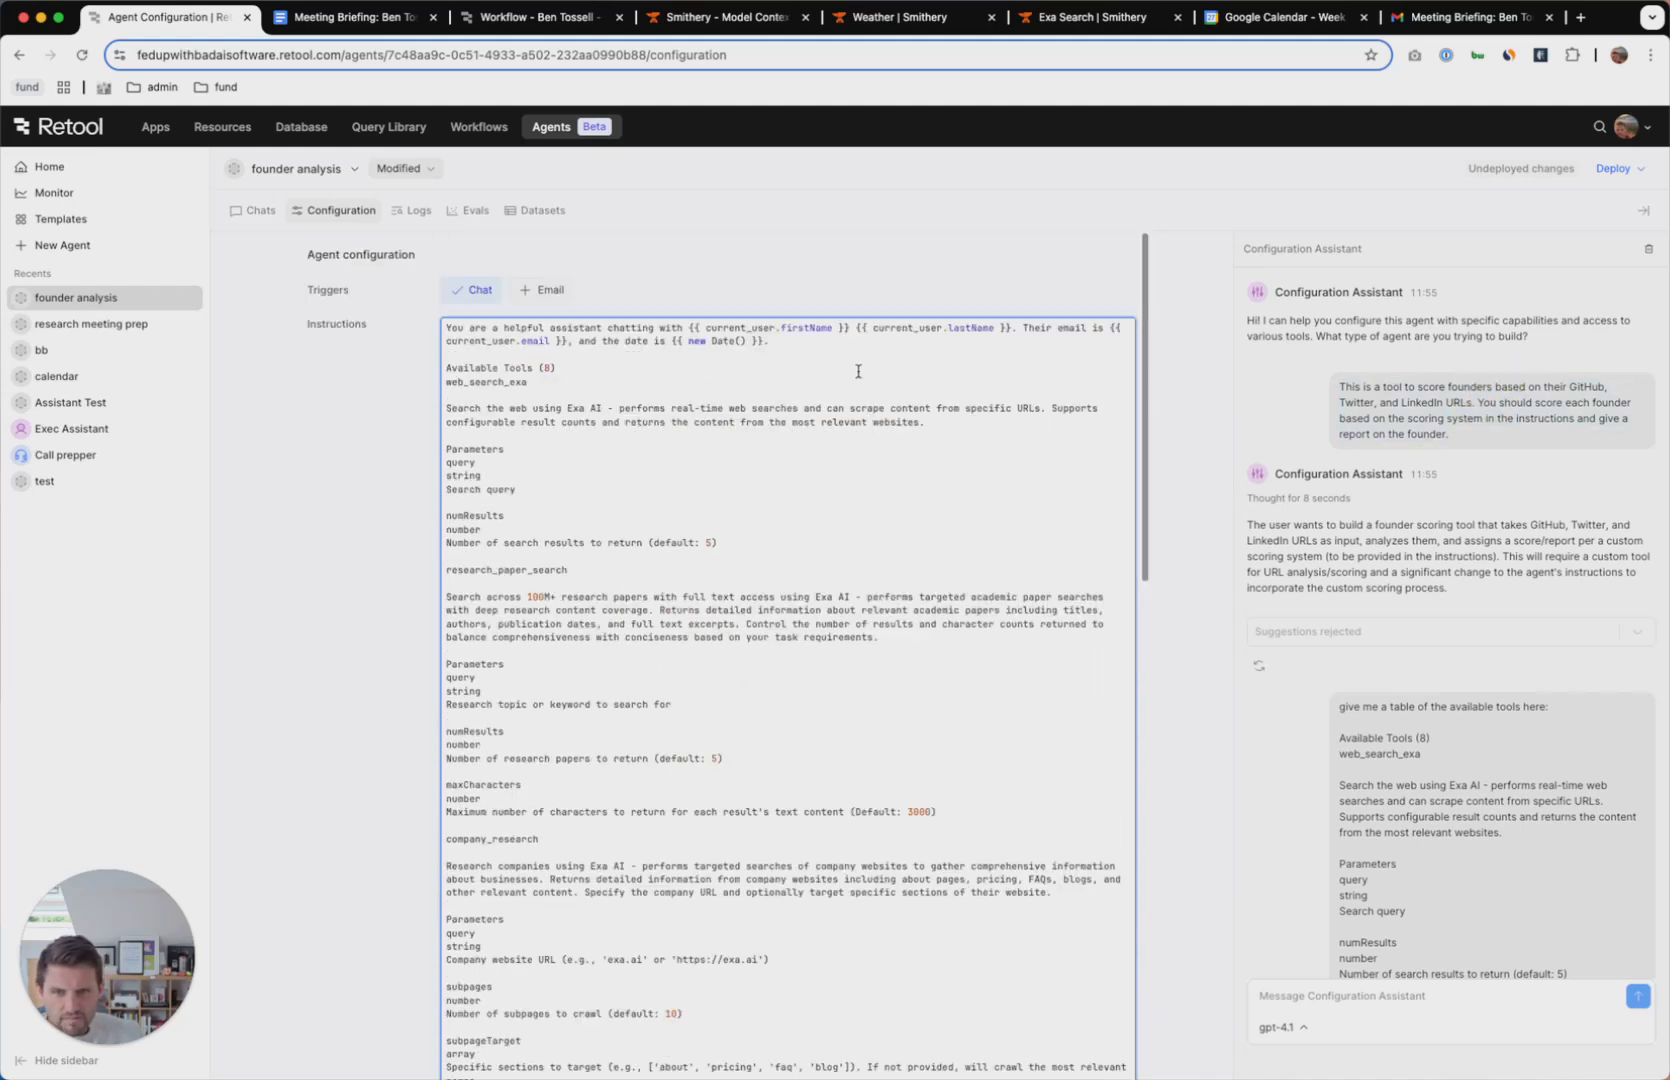
{"action": "left_click", "coordinate": [779, 341]}
{"action": "key", "text": "Return"}
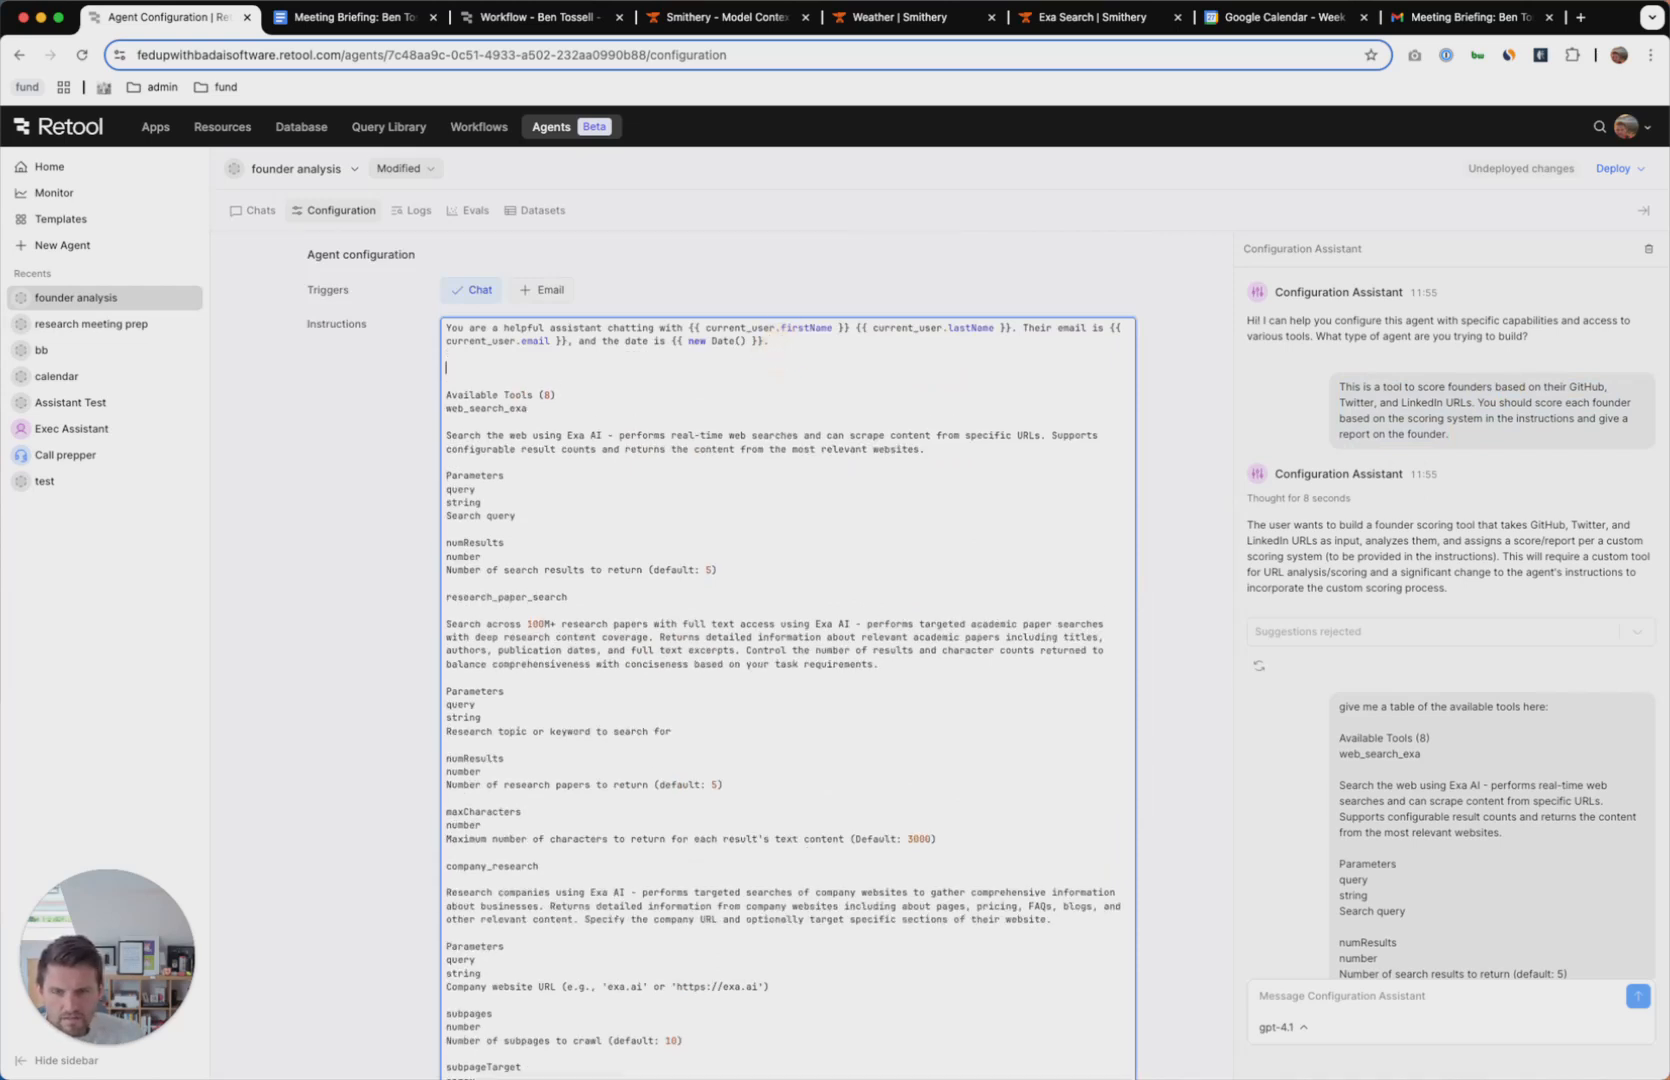
{"action": "key", "text": "super+v"}
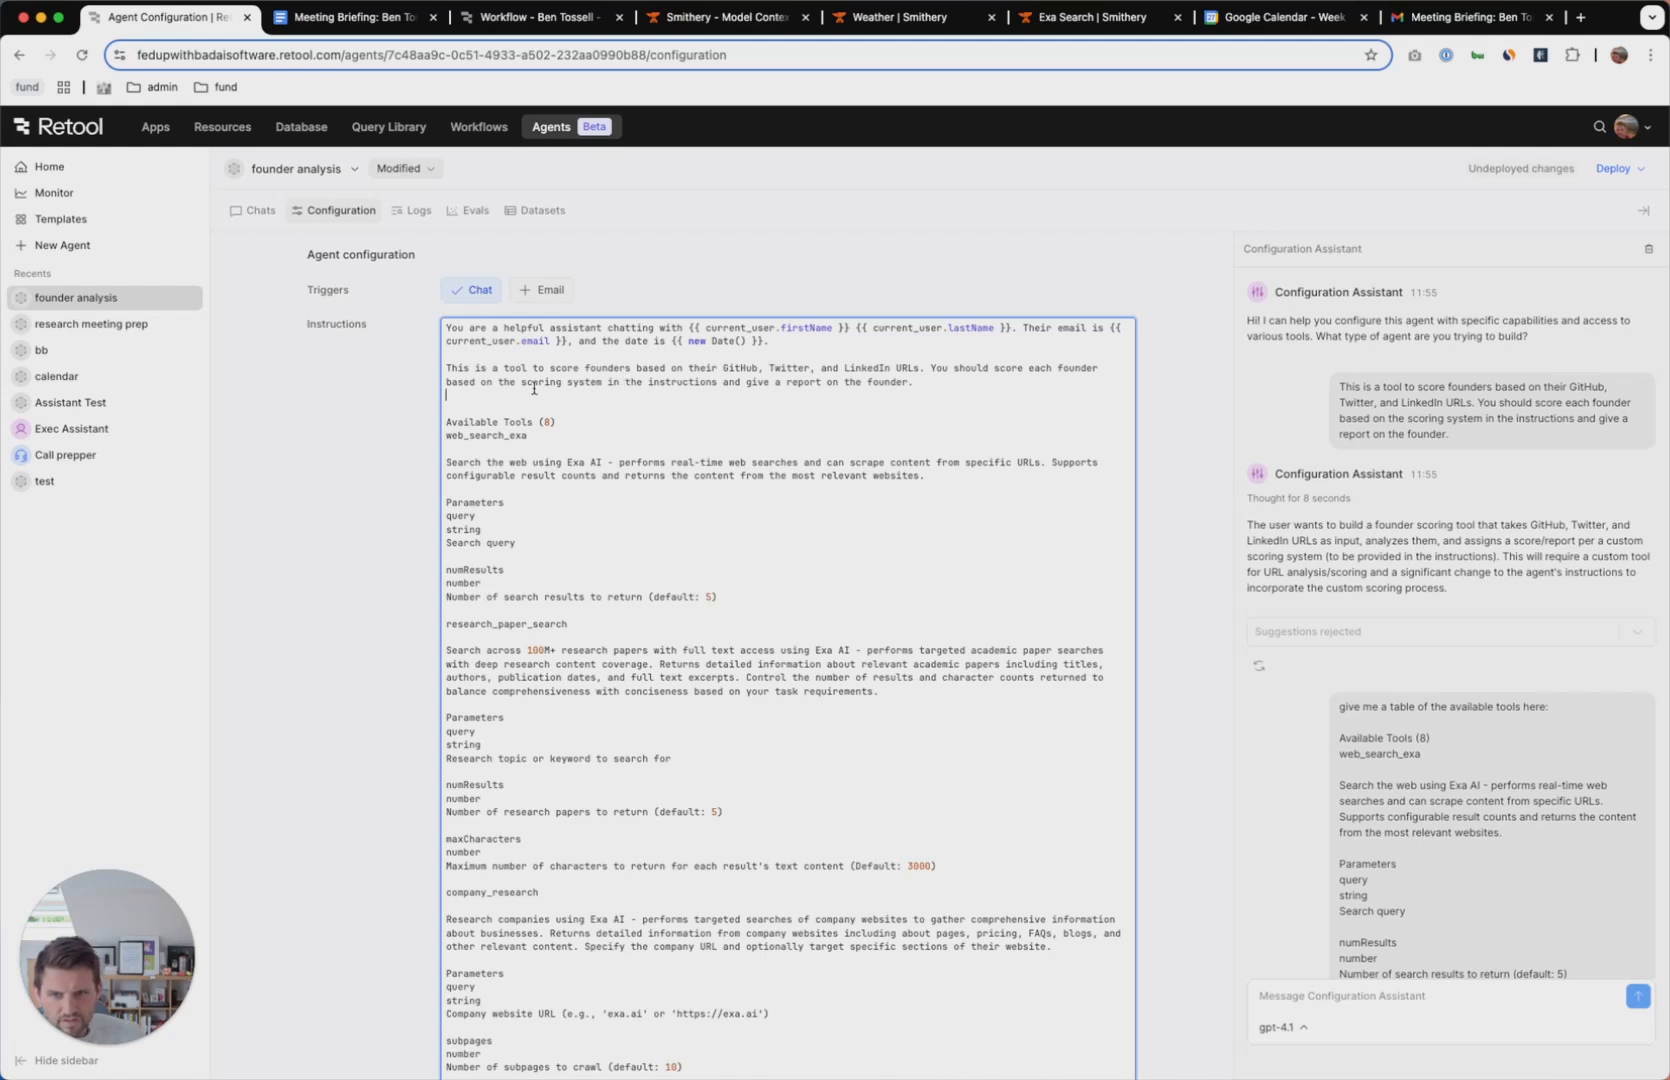
Reword the scoring sentence in the instructions so it refers to the scoring system "below".
{"action": "left_click_drag", "start_coordinate": [609, 379], "coordinate": [716, 380]}
{"action": "type", "text": "below"}
{"action": "left_click", "coordinate": [892, 388]}
{"action": "left_click", "coordinate": [750, 389]}
{"action": "left_click", "coordinate": [640, 397]}
Add a blank line after the tool list at the end of the instructions.
{"action": "scroll", "coordinate": [622, 411], "scroll_direction": "down", "scroll_amount": 15}
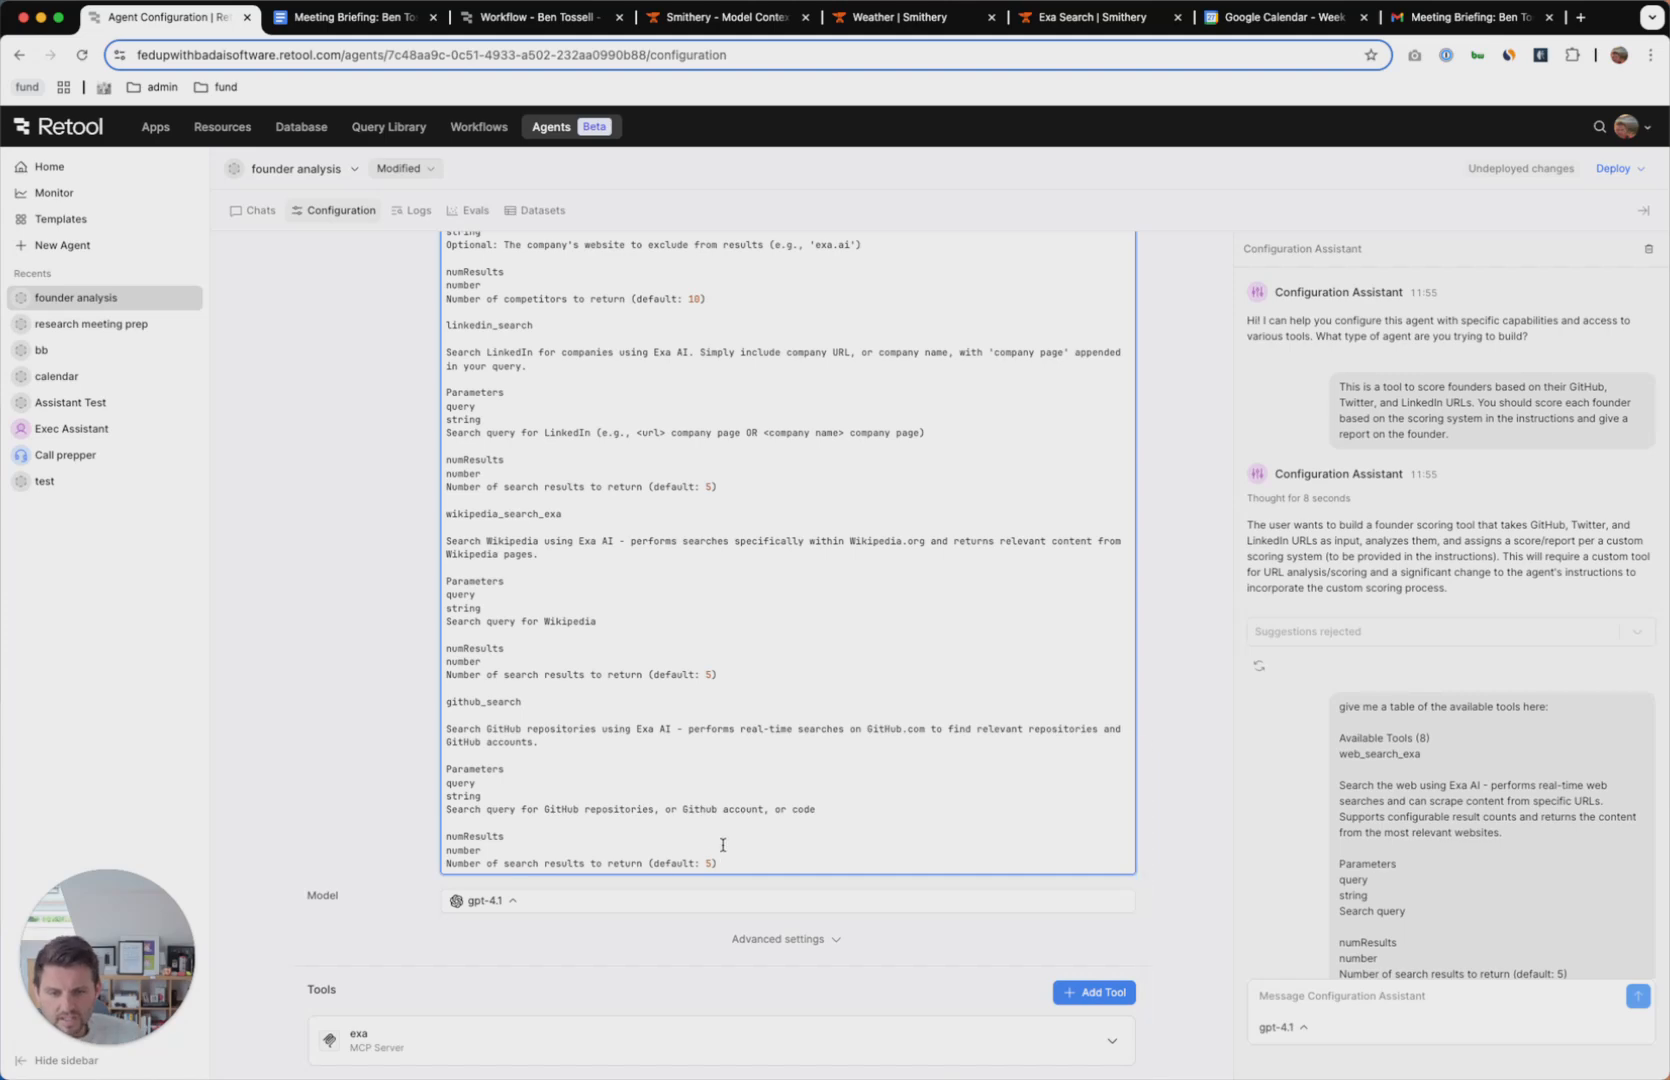
{"action": "left_click", "coordinate": [734, 862]}
{"action": "key", "text": "Return"}
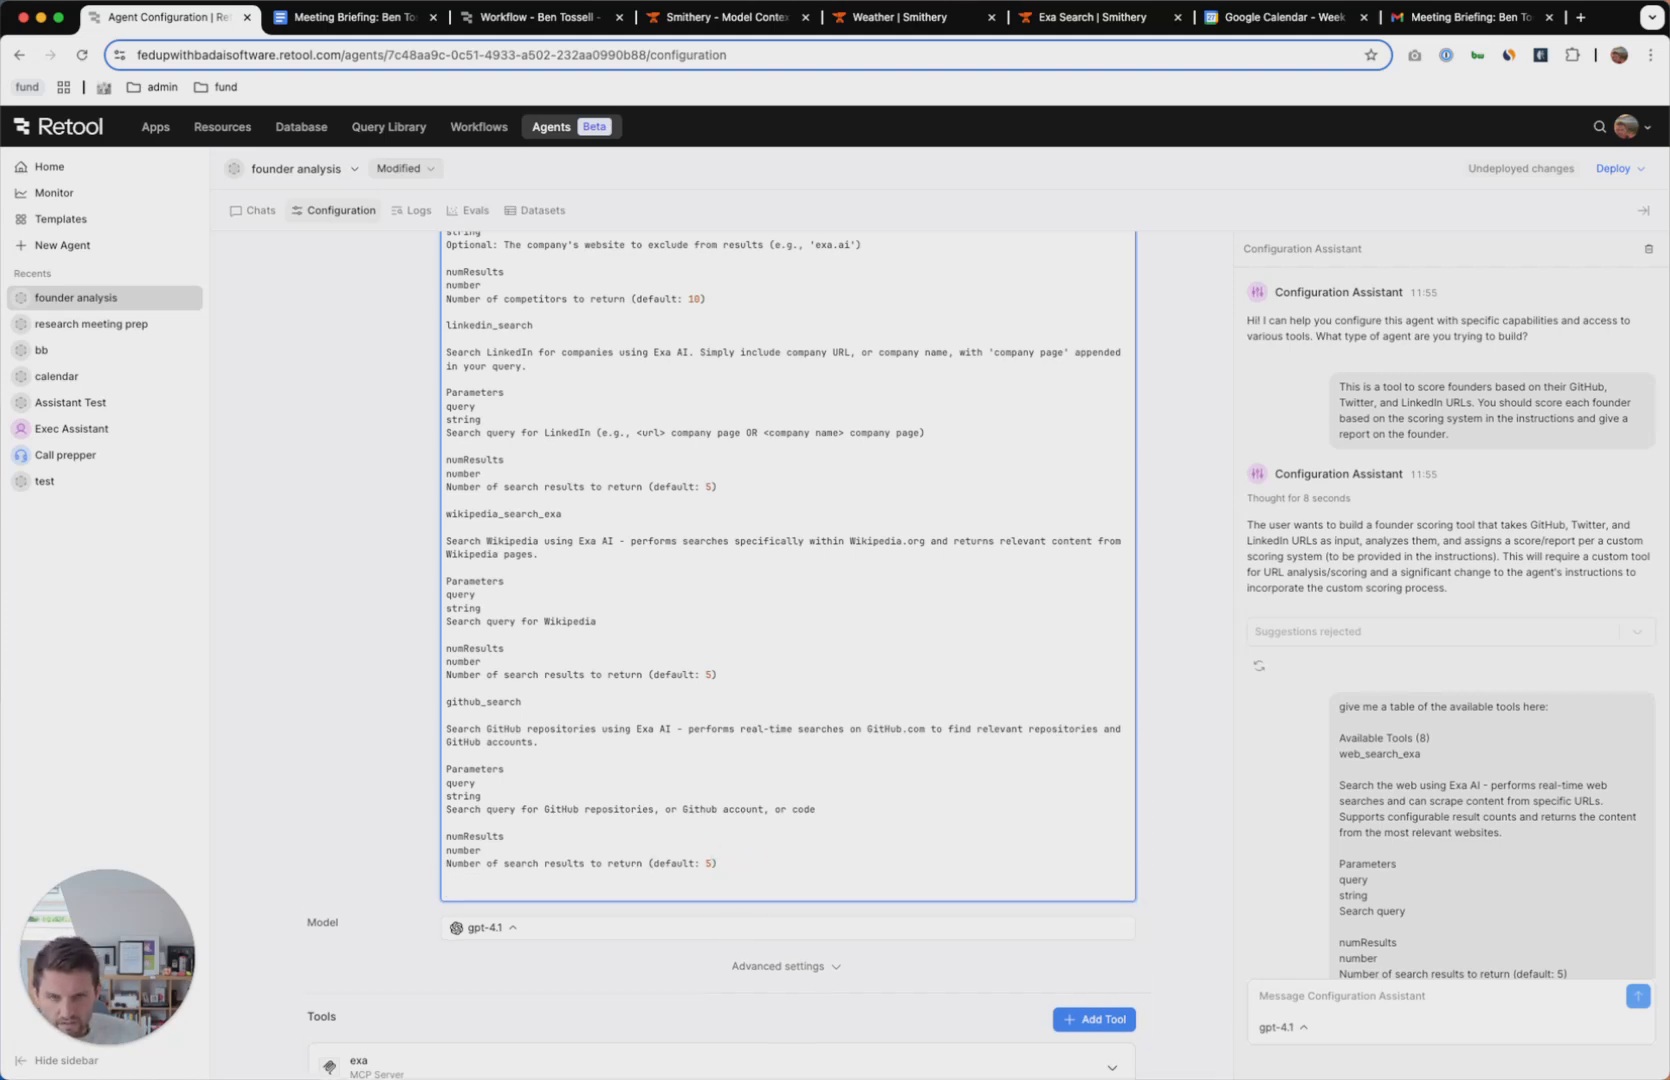
{"action": "key", "text": "super+t"}
{"action": "type", "text": "chatgpt.com"}
{"action": "key", "text": "Return"}
{"action": "key", "text": "super+w"}
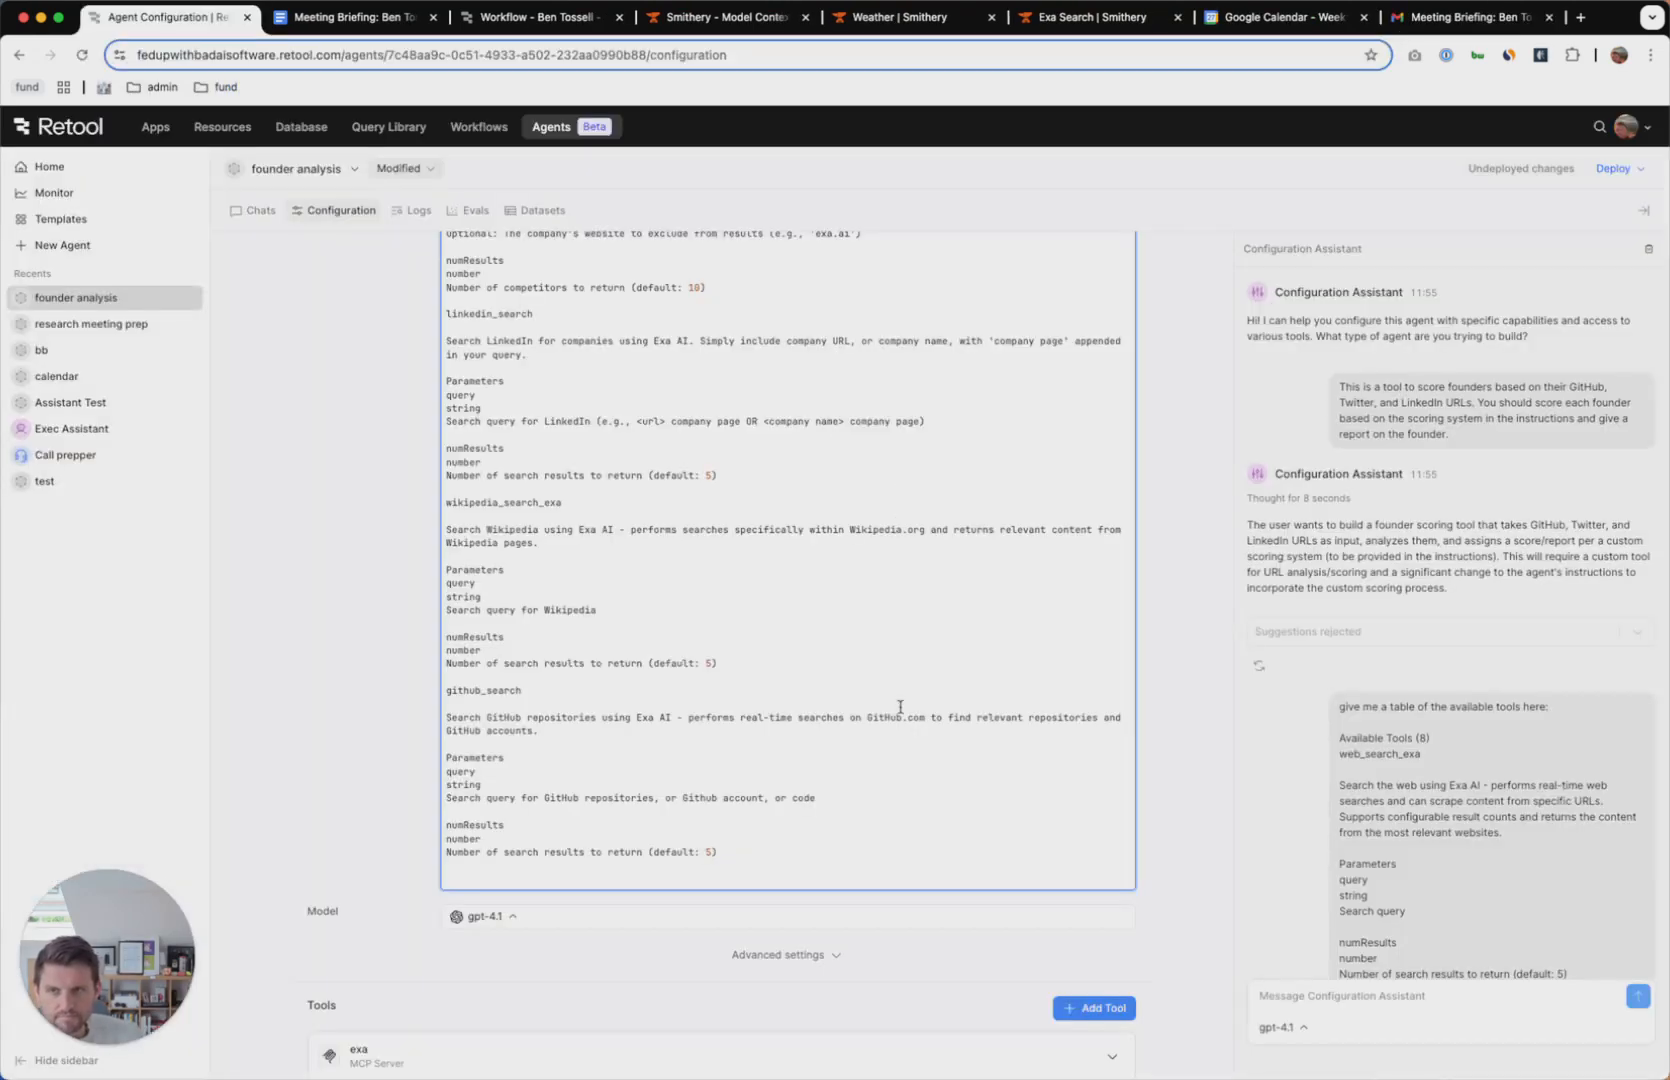
Bring the "Revised Founder Scoring System" JSON over from the text document, paste it at the end of the instructions and check it.
{"action": "key", "text": "super+Tab"}
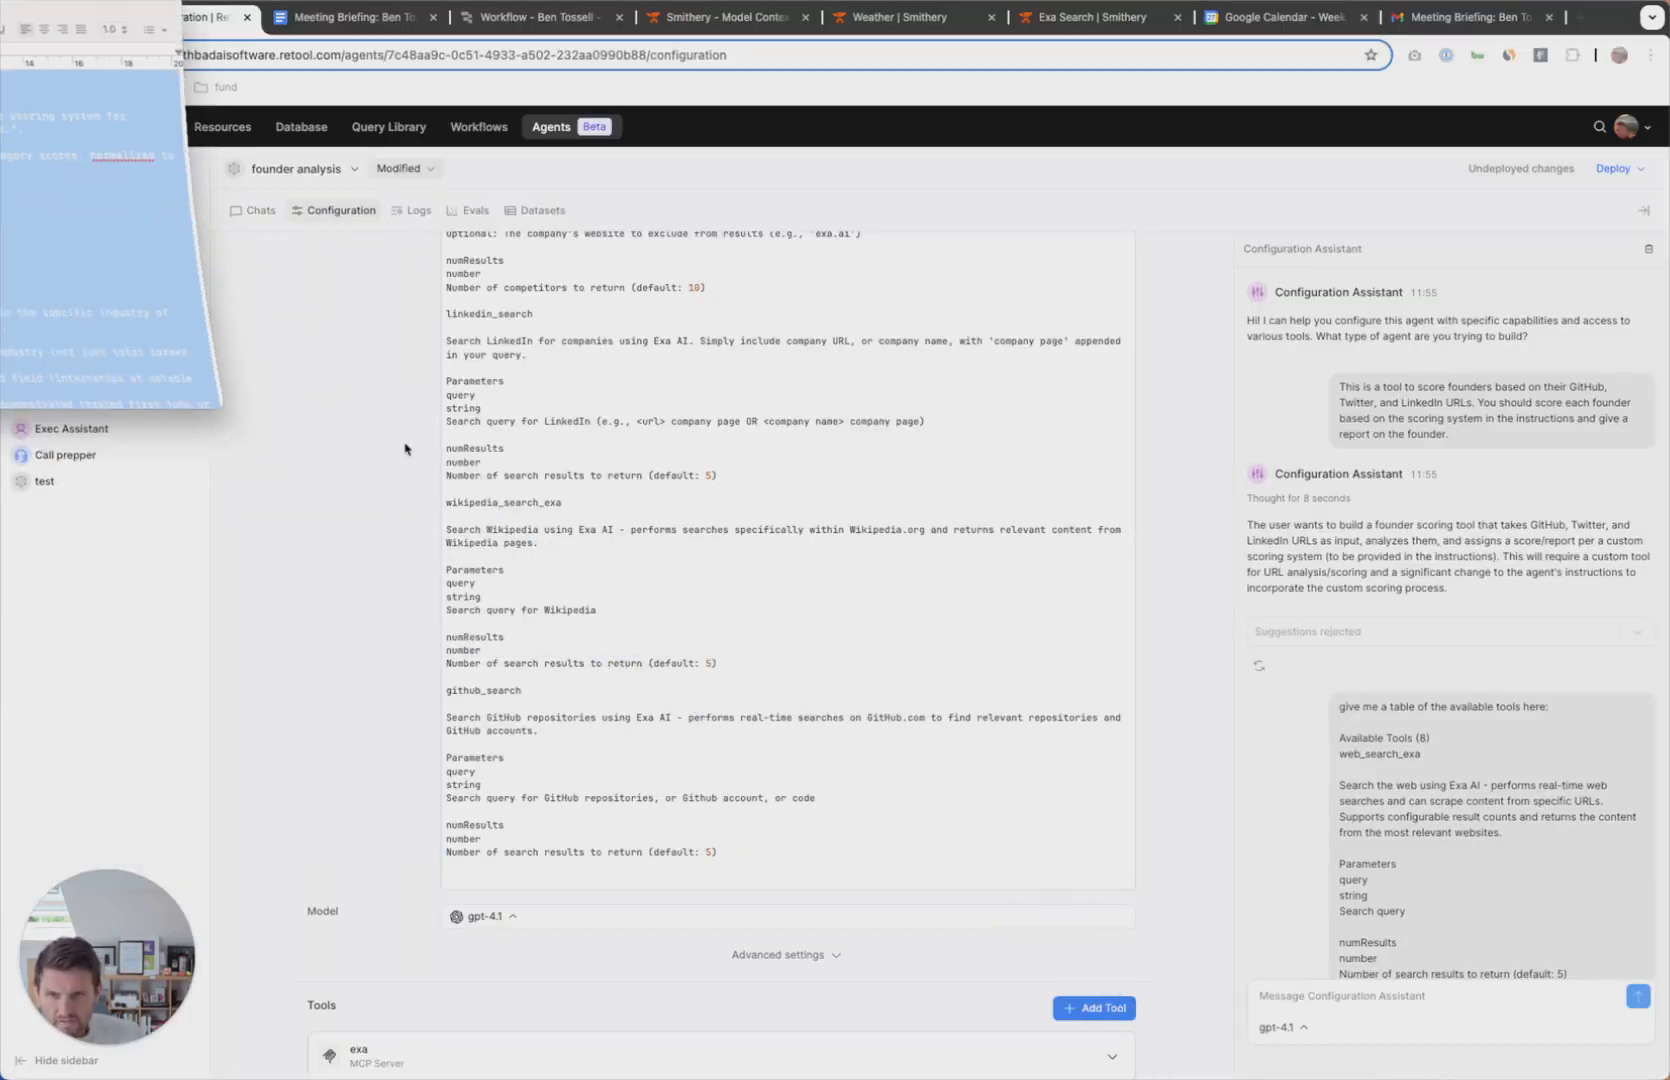
{"action": "key", "text": "super+Tab"}
{"action": "left_click", "coordinate": [555, 872]}
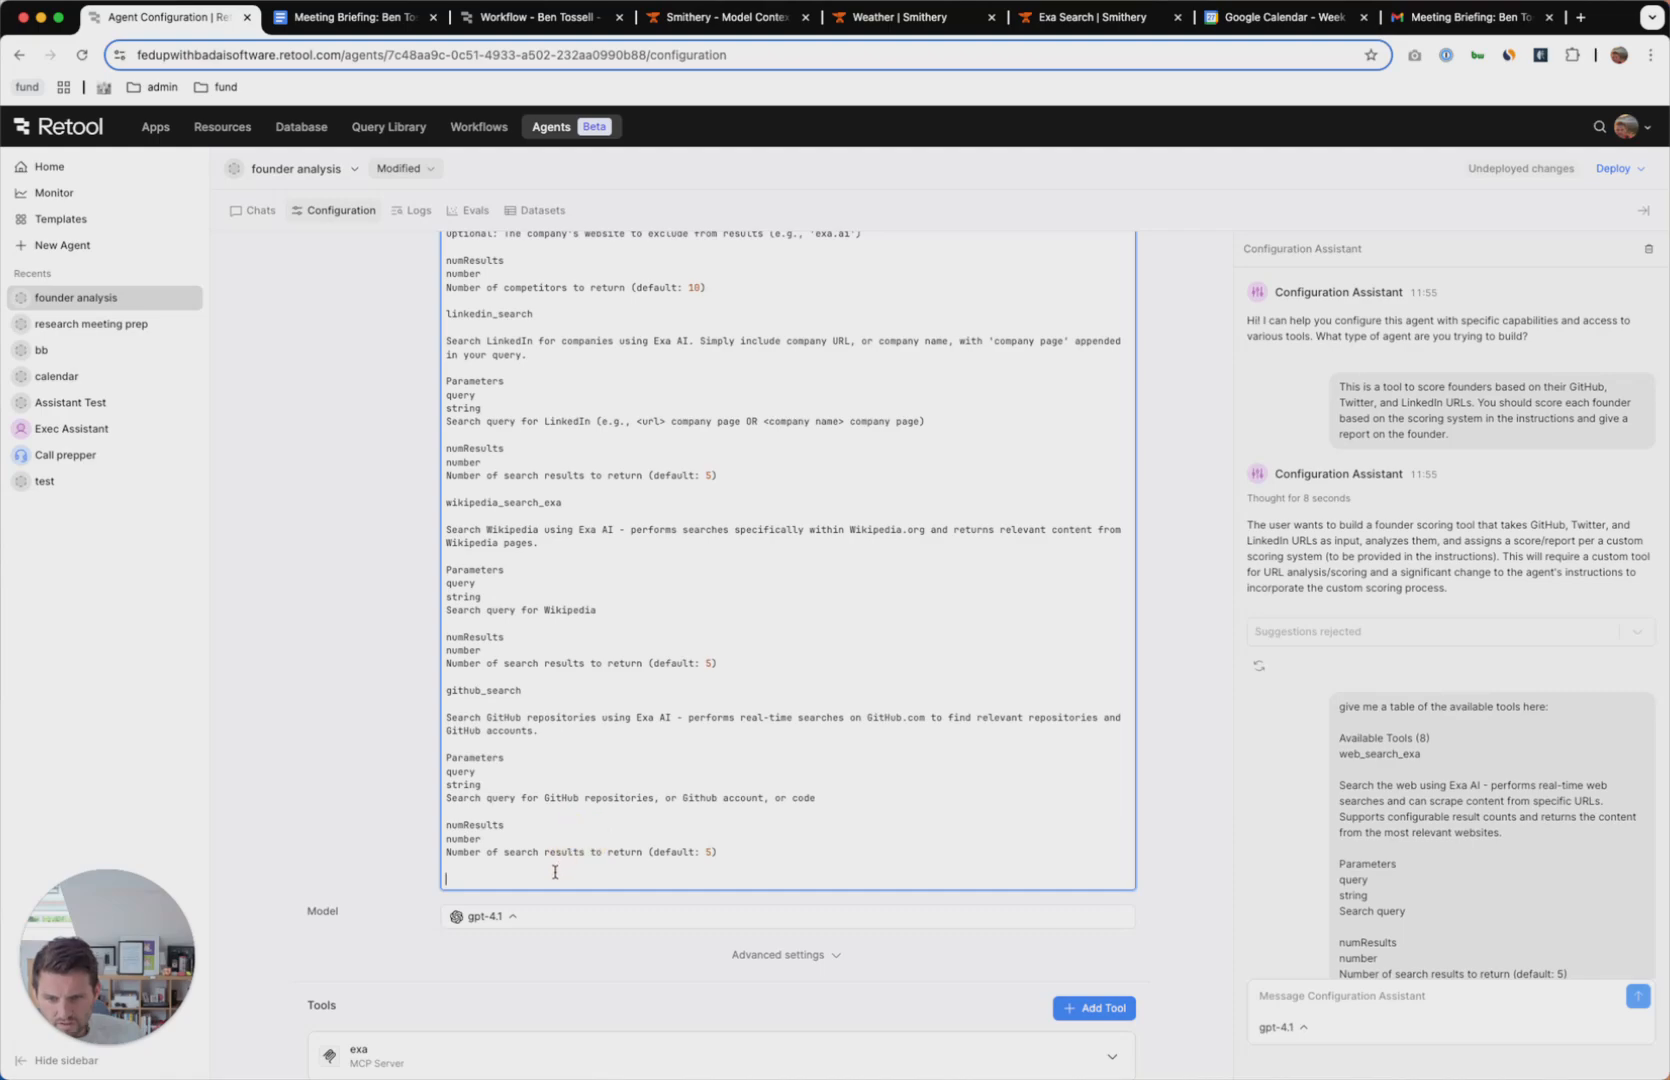
{"action": "key", "text": "super+v"}
{"action": "scroll", "coordinate": [566, 820], "scroll_direction": "up", "scroll_amount": 20}
{"action": "scroll", "coordinate": [578, 772], "scroll_direction": "down", "scroll_amount": 20}
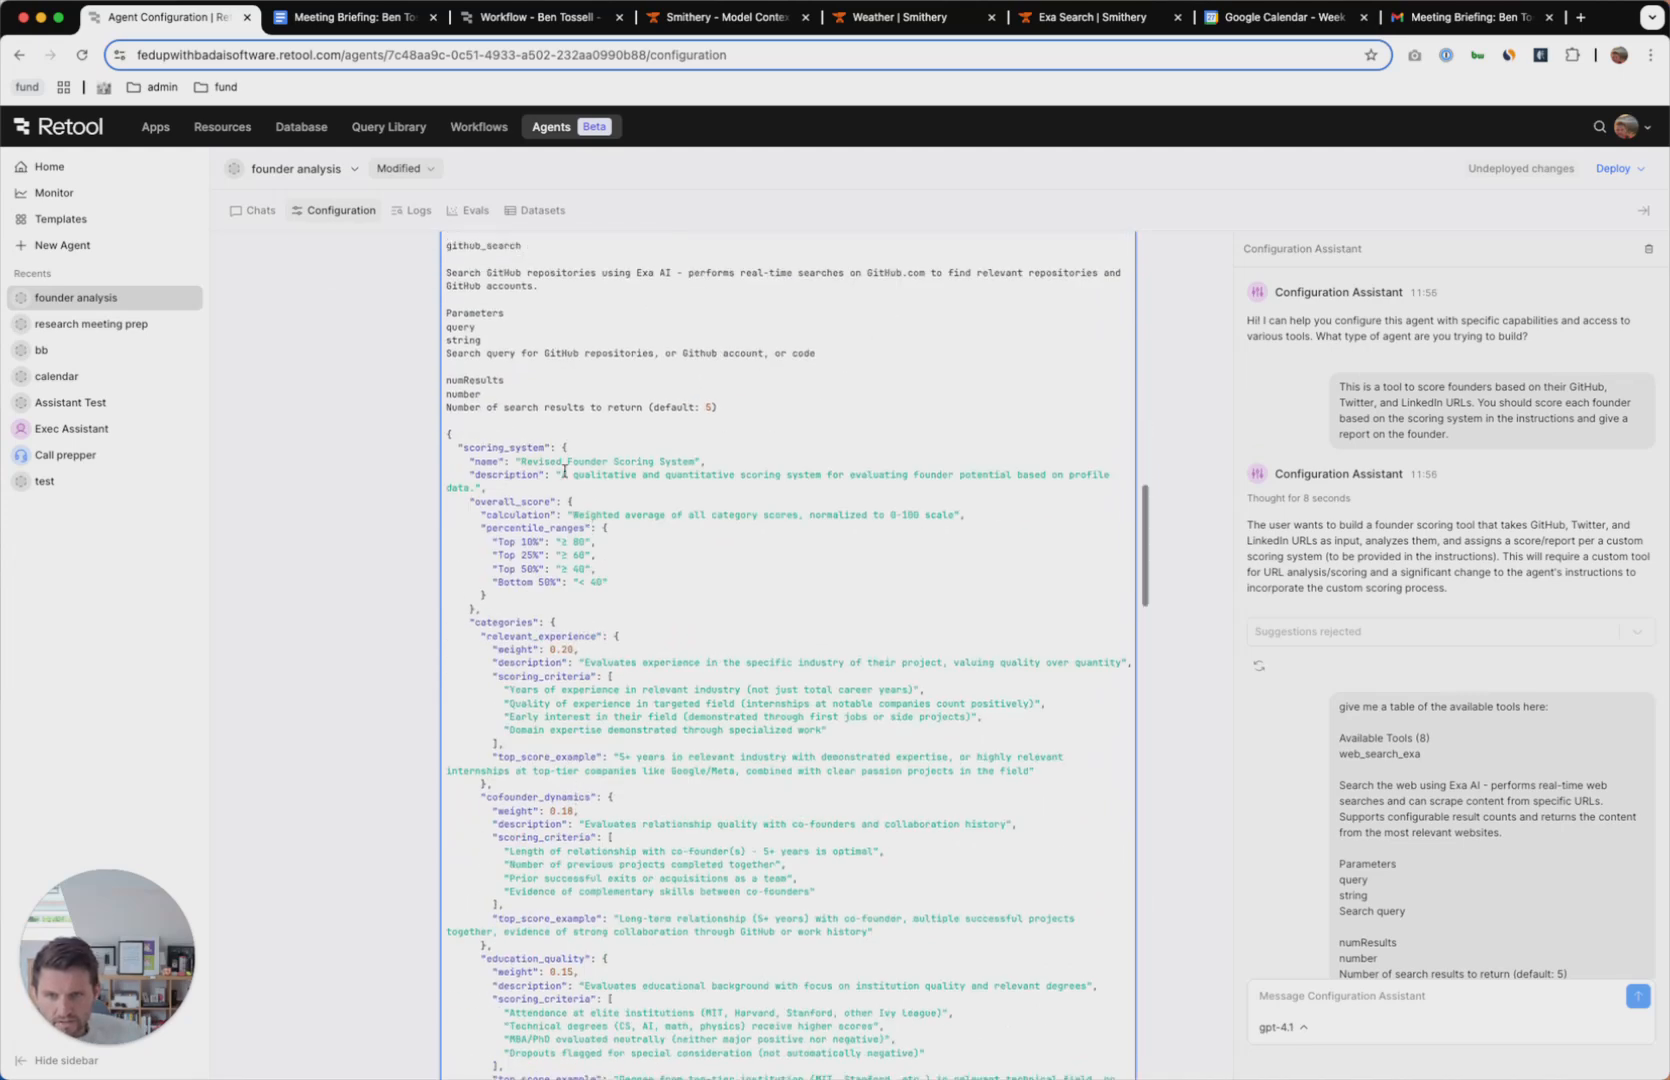
Send the founder analysis agent a chat message with the founder's Twitter, GitHub and LinkedIn profile URLs.
{"action": "scroll", "coordinate": [597, 480], "scroll_direction": "down", "scroll_amount": 15}
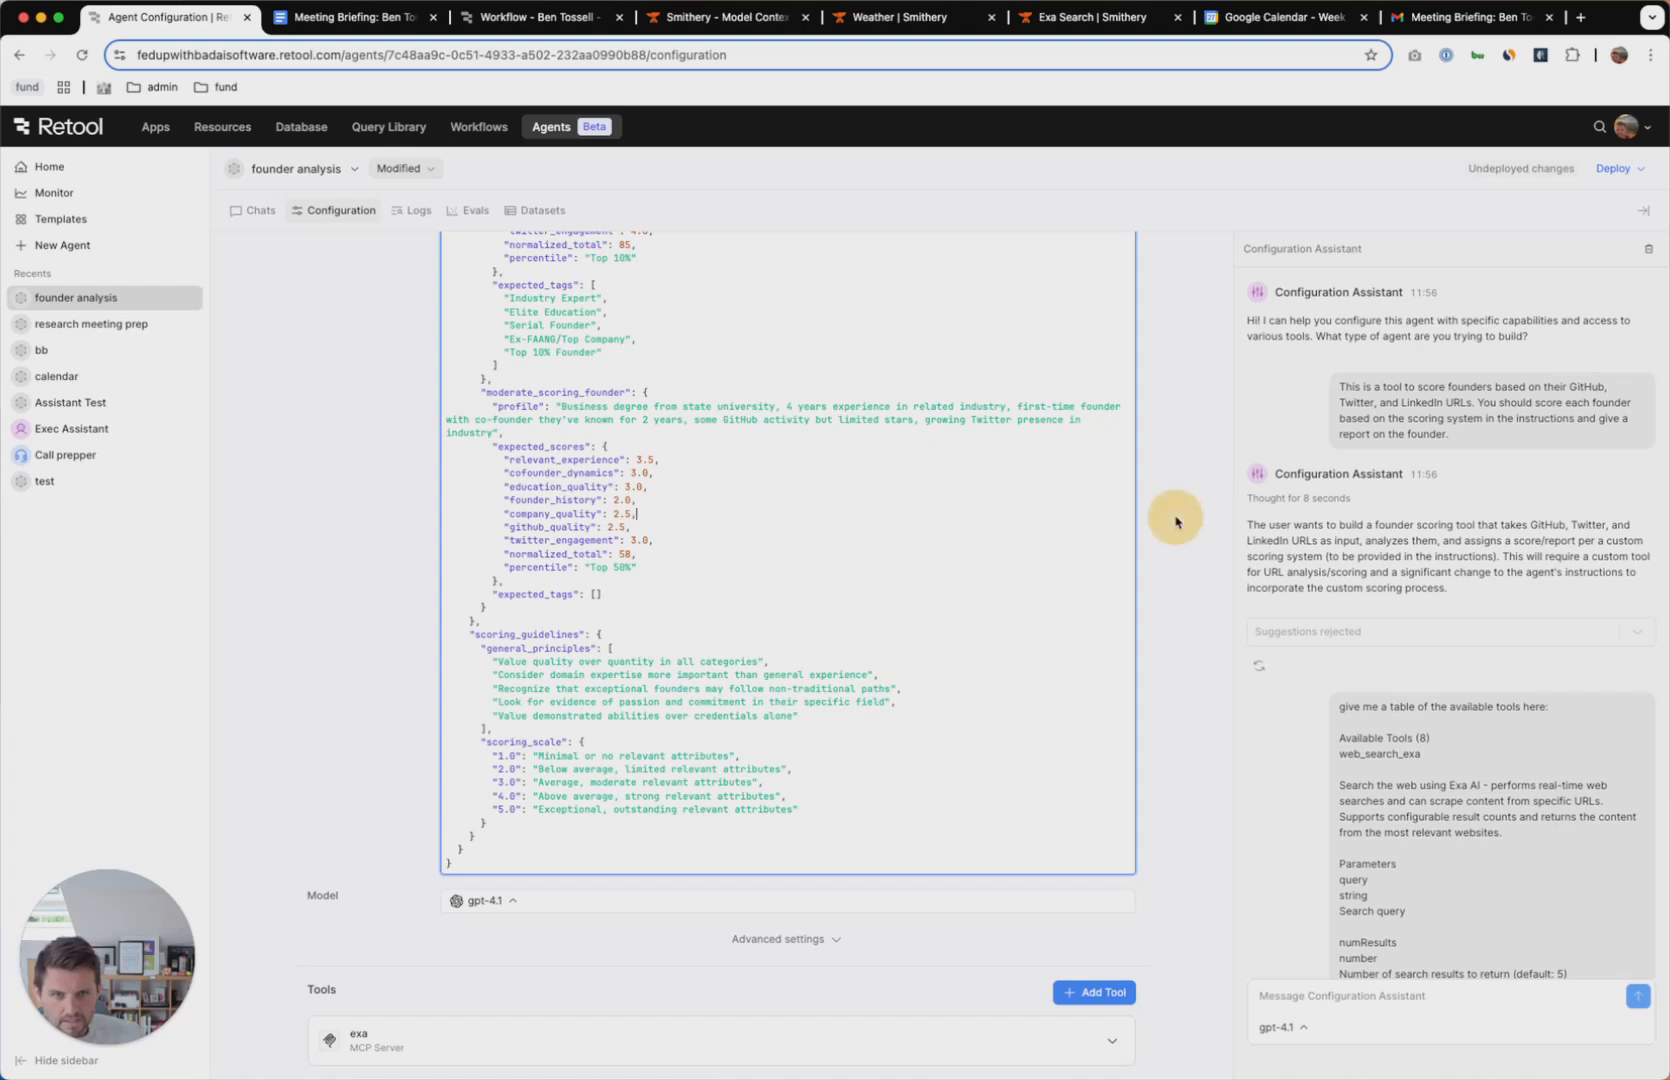
{"action": "left_click", "coordinate": [252, 211]}
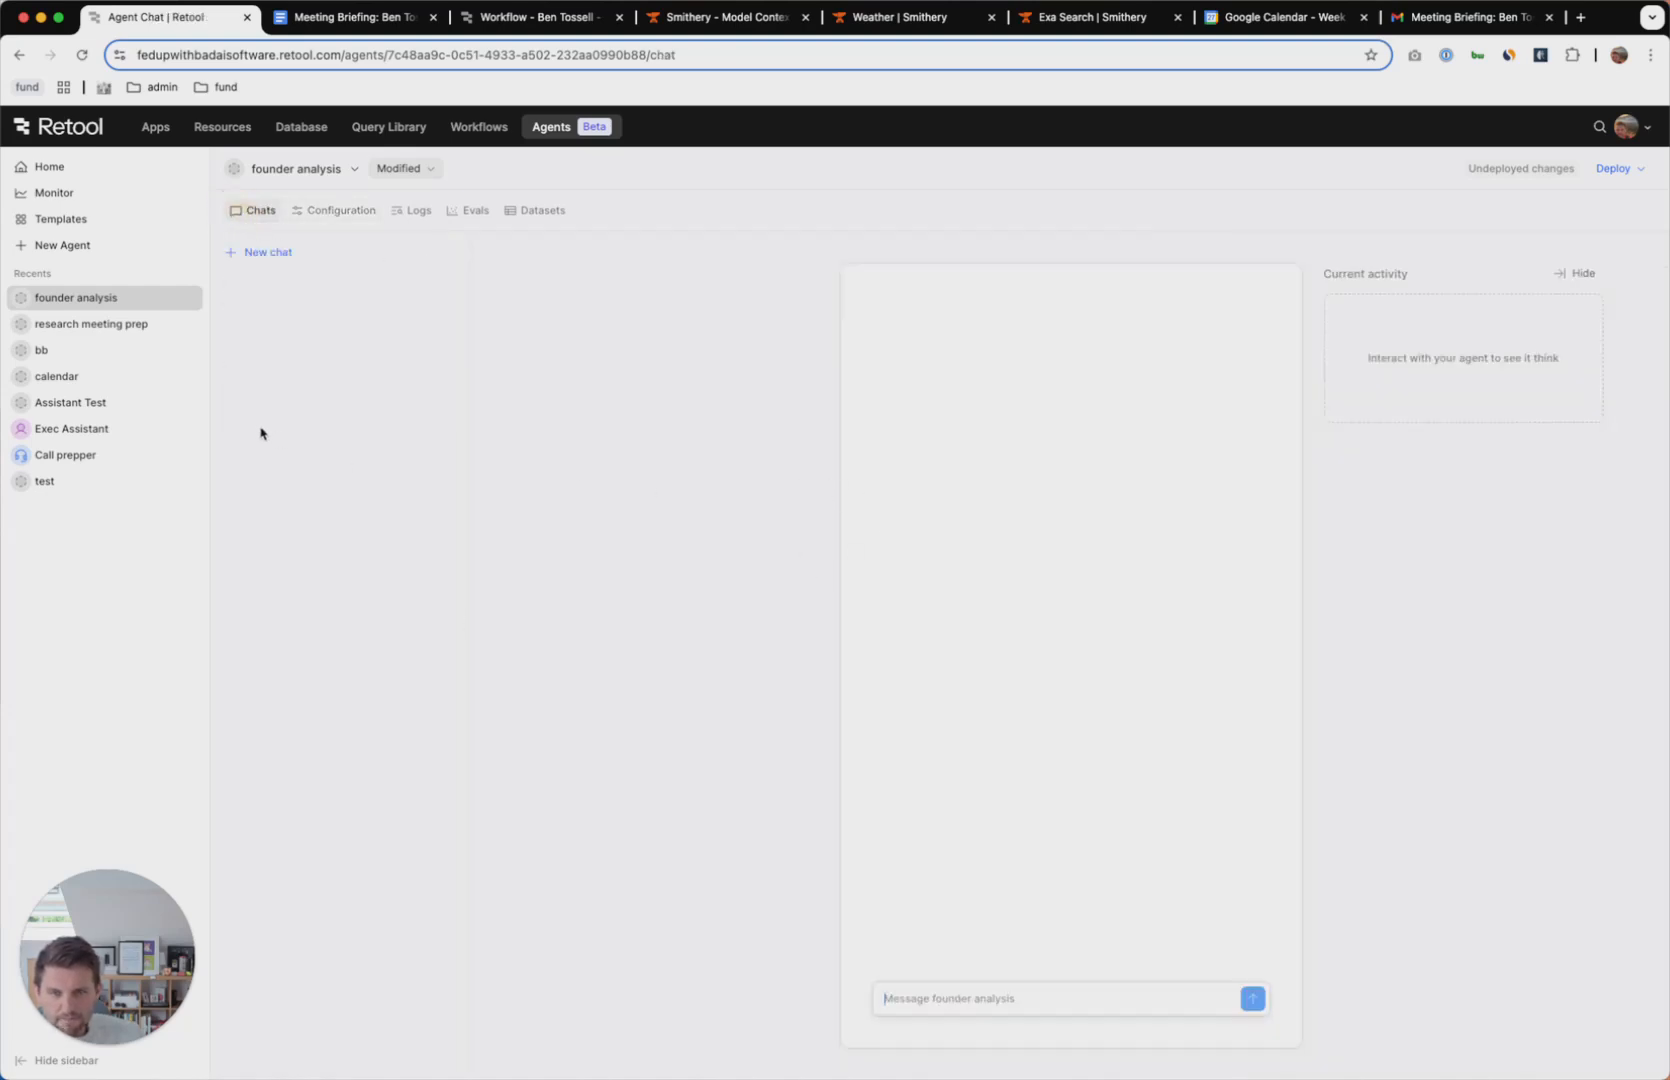
{"action": "left_click", "coordinate": [949, 998]}
{"action": "type", "text": "https://twitter.com/dhravyashah  https://github.com/dhravya  https://www.linkedin.com/in/dhravyashah/"}
{"action": "key", "text": "Return"}
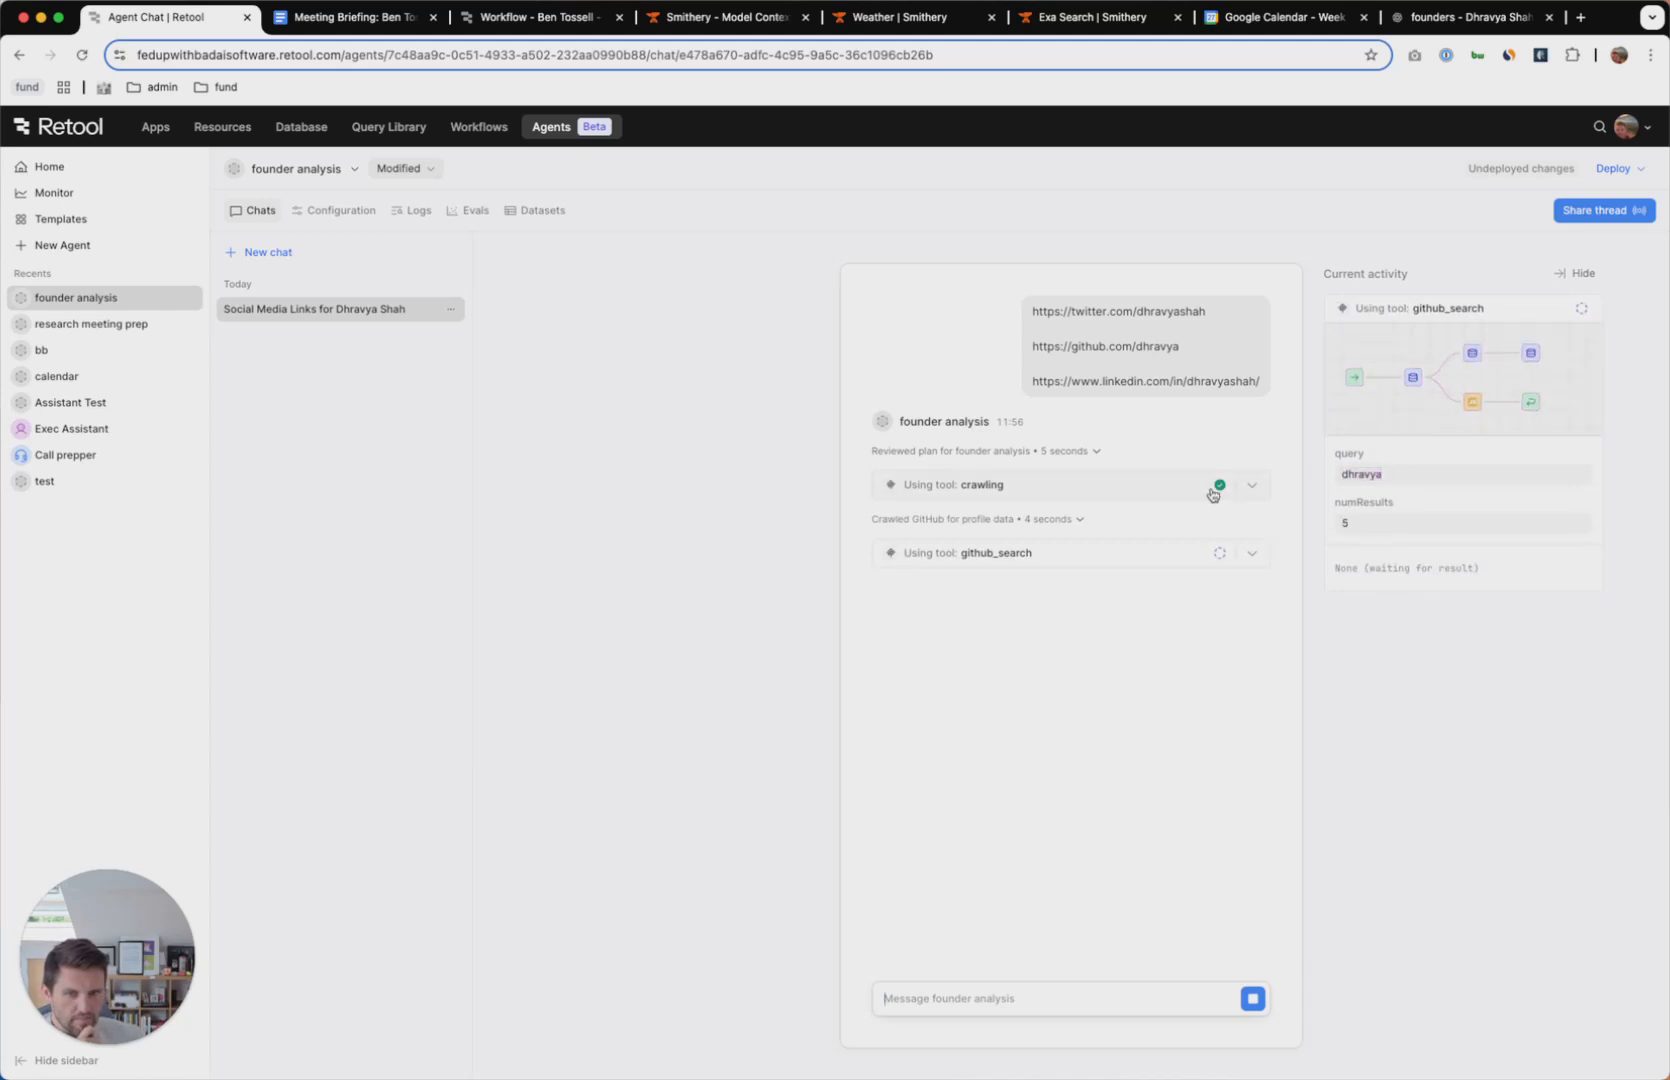
Inspect the crawling tool call's details and the report's overall score calculation, normalized score and percentile.
{"action": "left_click", "coordinate": [1251, 485]}
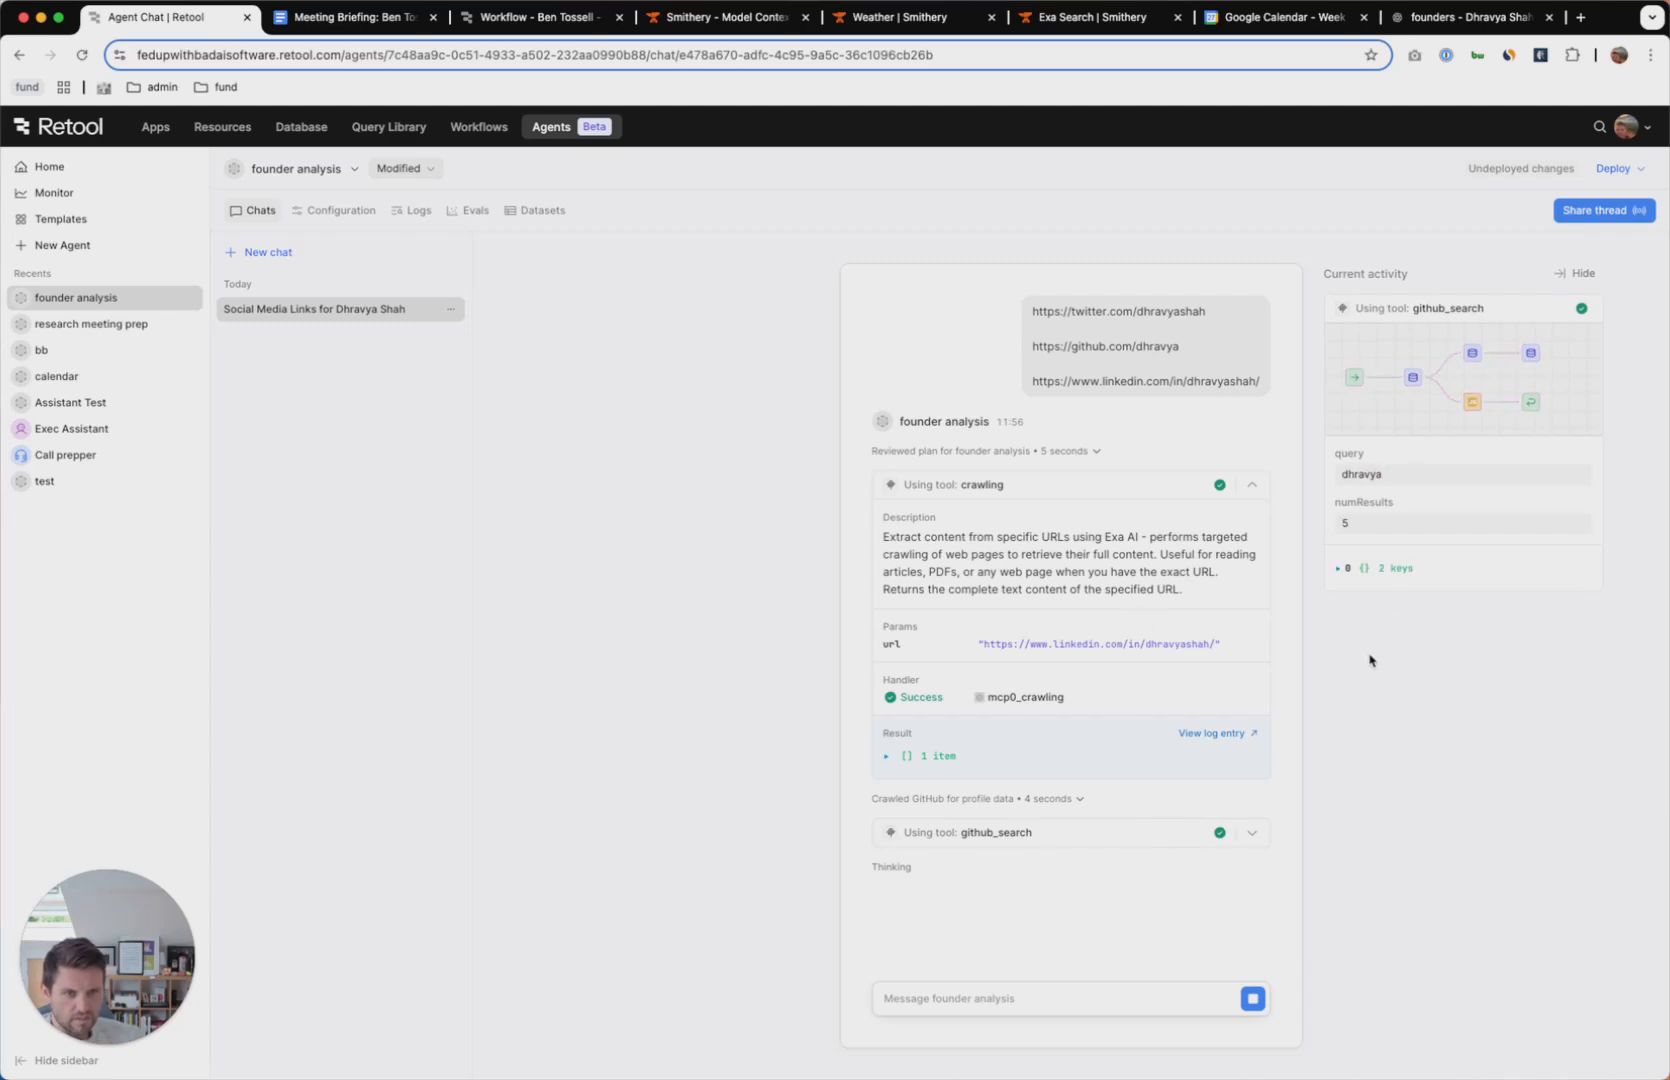
{"action": "scroll", "coordinate": [1163, 630], "scroll_direction": "down", "scroll_amount": 10}
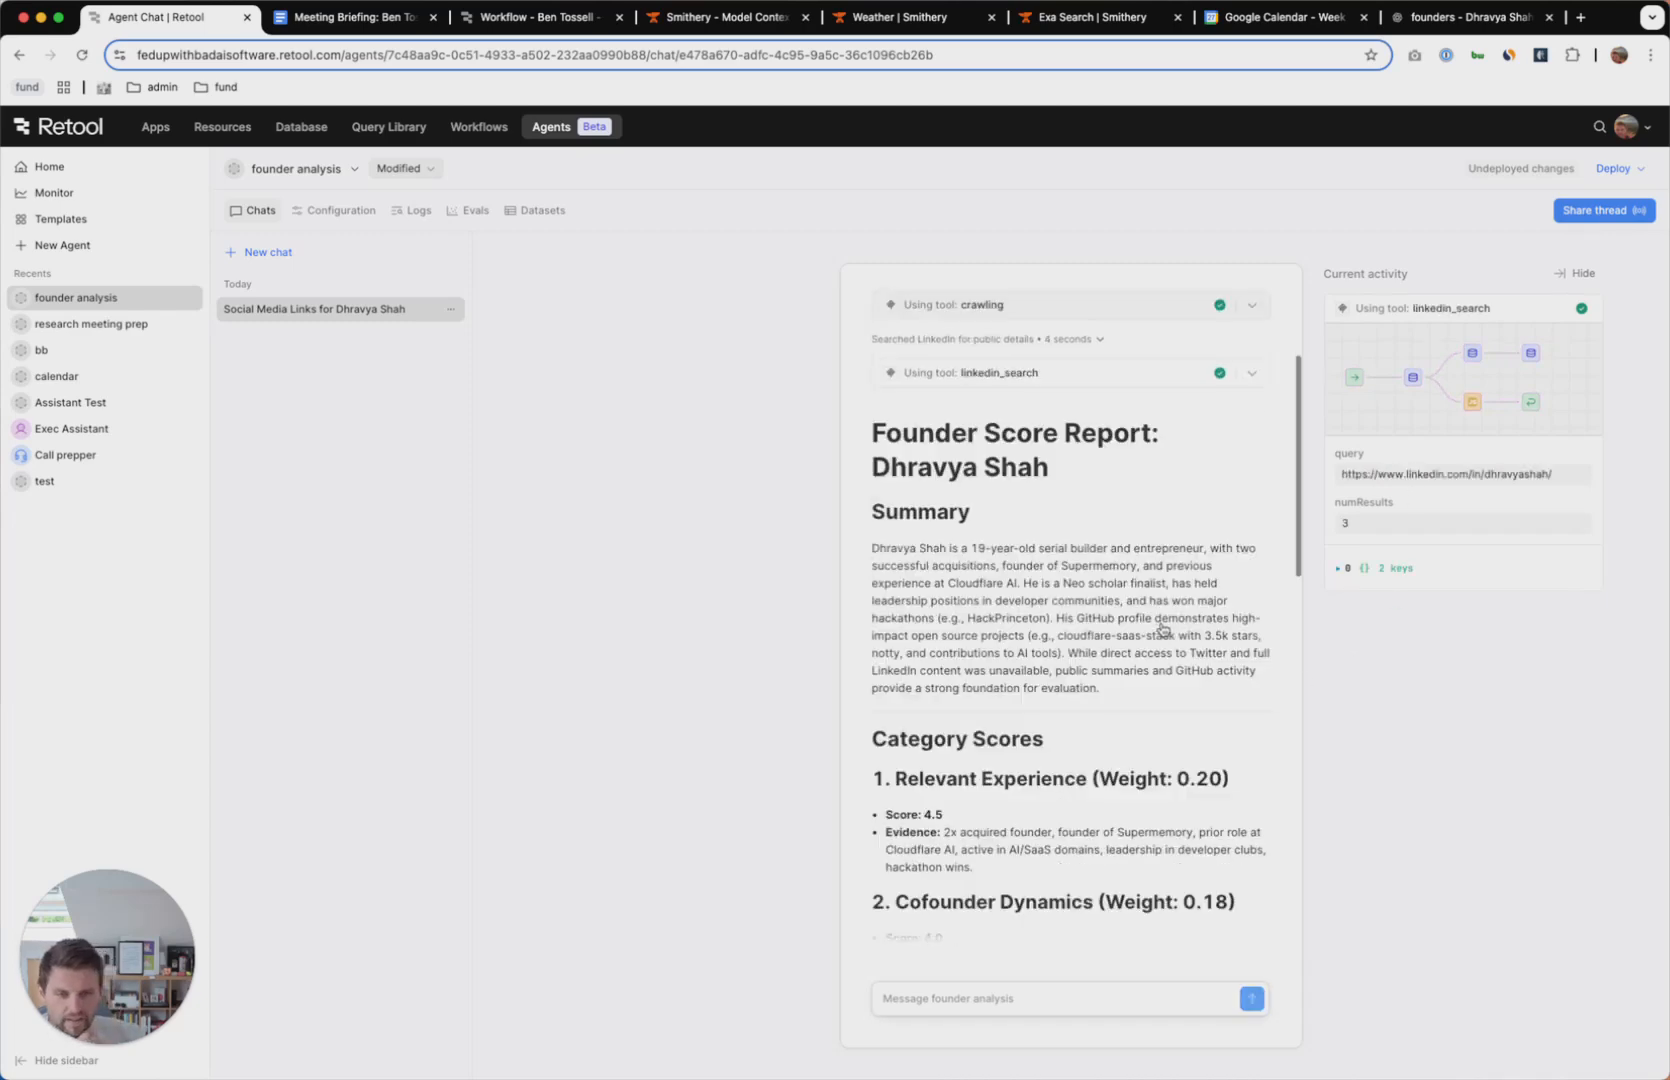
{"action": "scroll", "coordinate": [1163, 630], "scroll_direction": "down", "scroll_amount": 10}
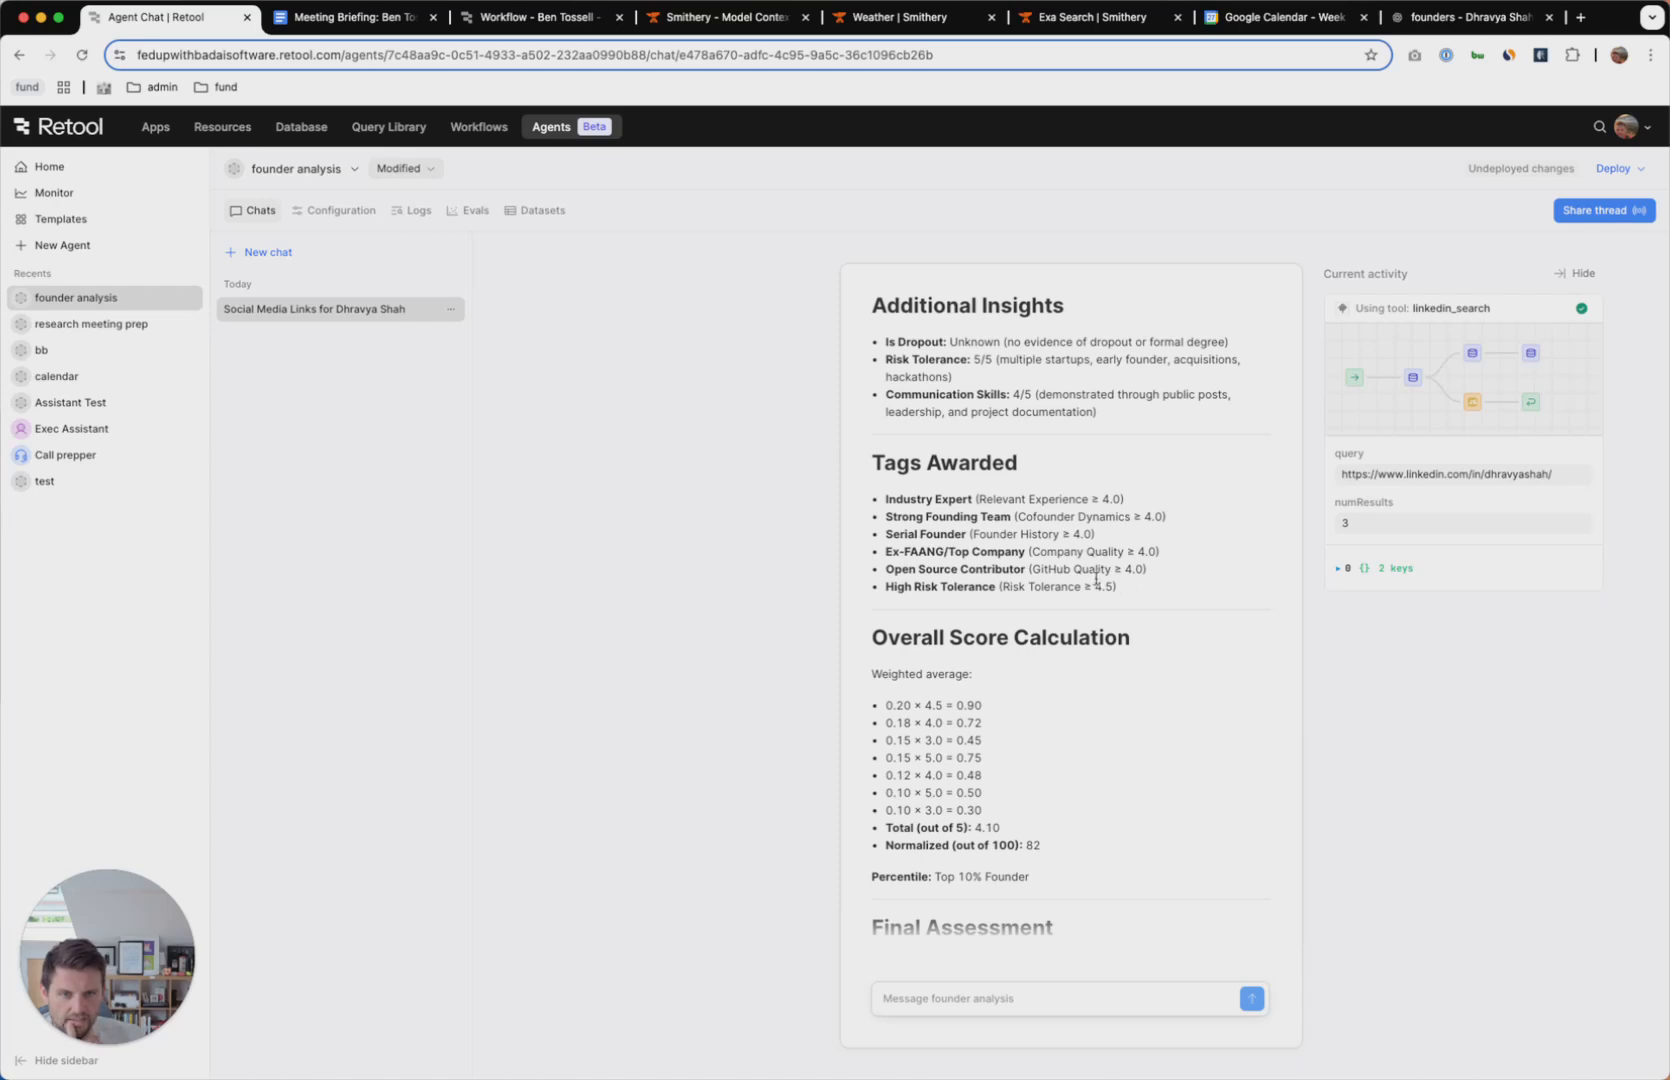
{"action": "scroll", "coordinate": [1130, 590], "scroll_direction": "up", "scroll_amount": 5}
{"action": "scroll", "coordinate": [1096, 586], "scroll_direction": "down", "scroll_amount": 8}
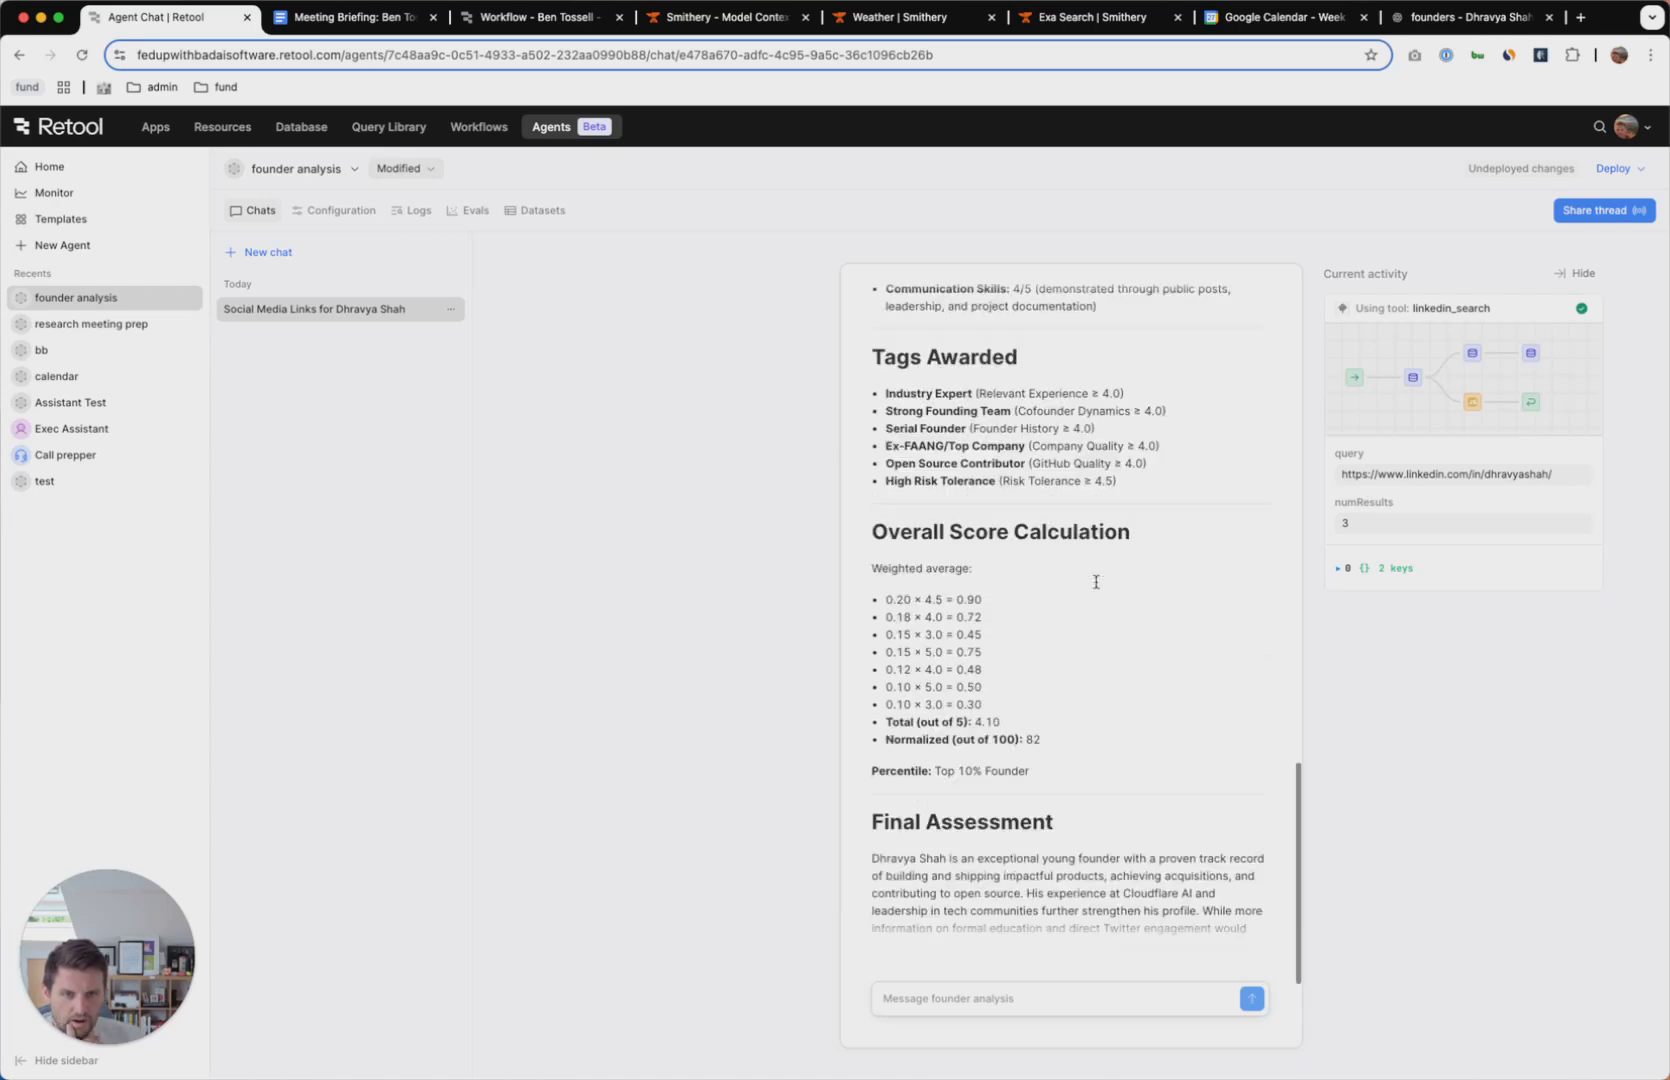
{"action": "left_click_drag", "start_coordinate": [1035, 558], "coordinate": [884, 528]}
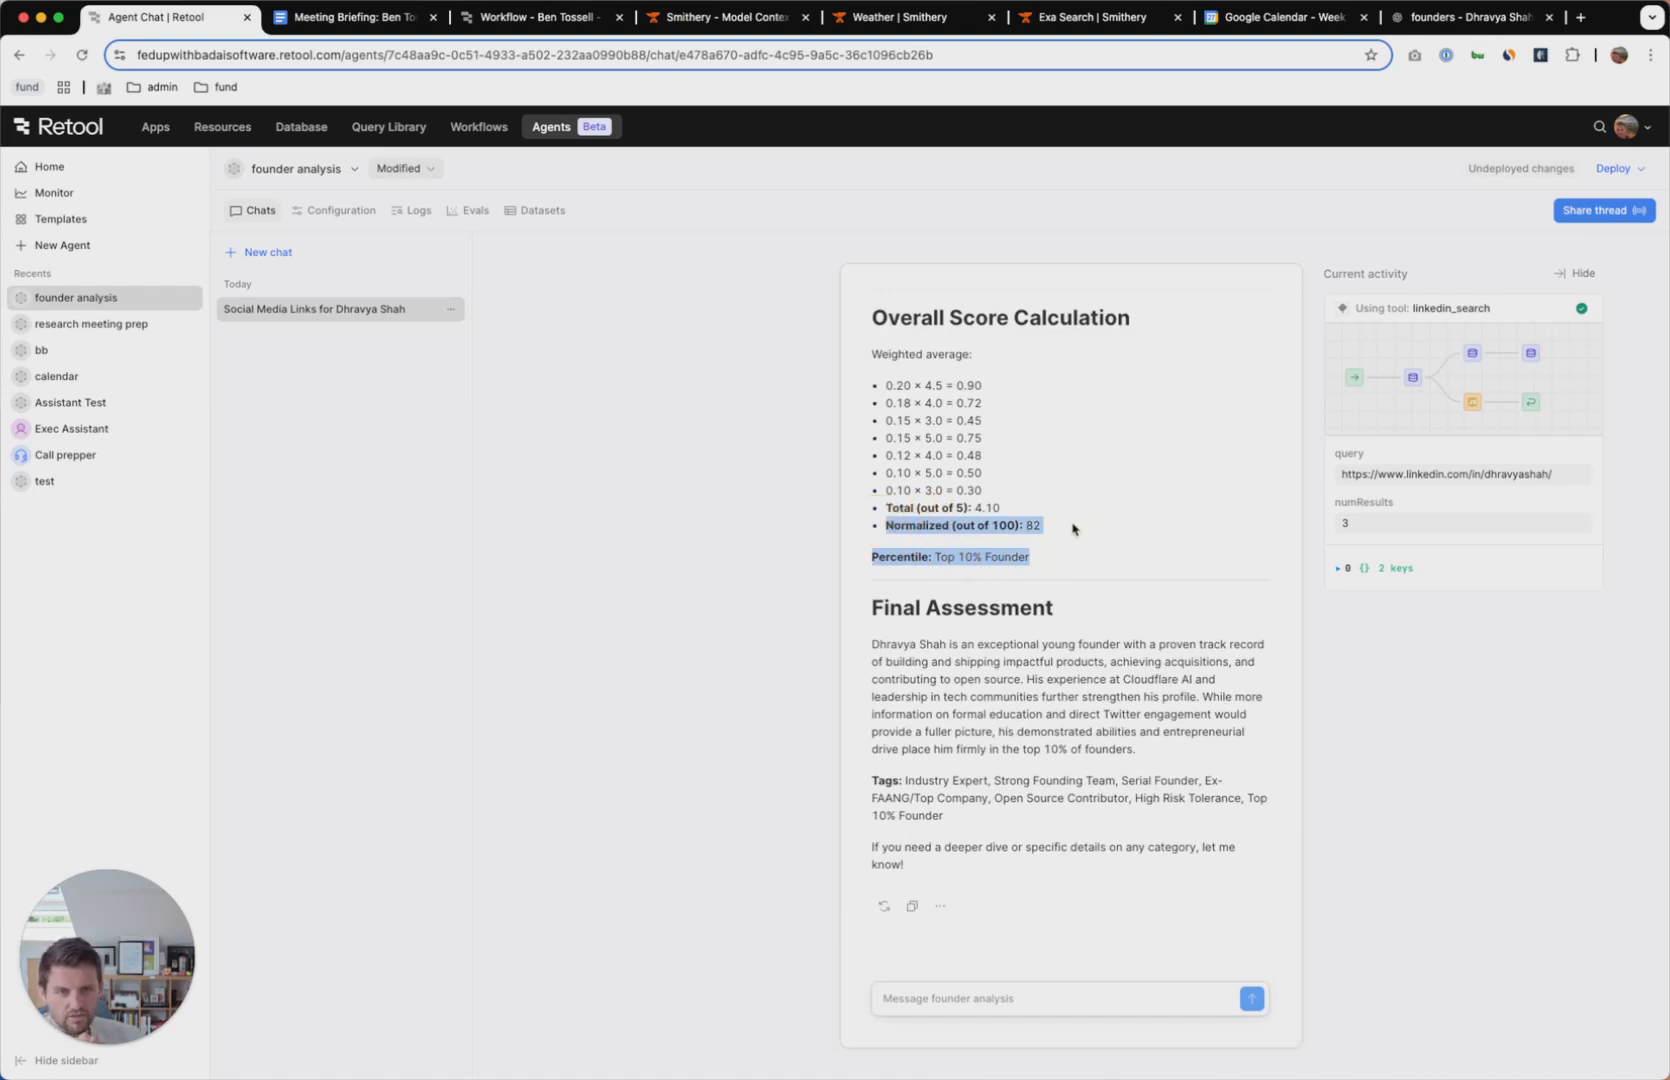
{"action": "left_click", "coordinate": [1075, 527]}
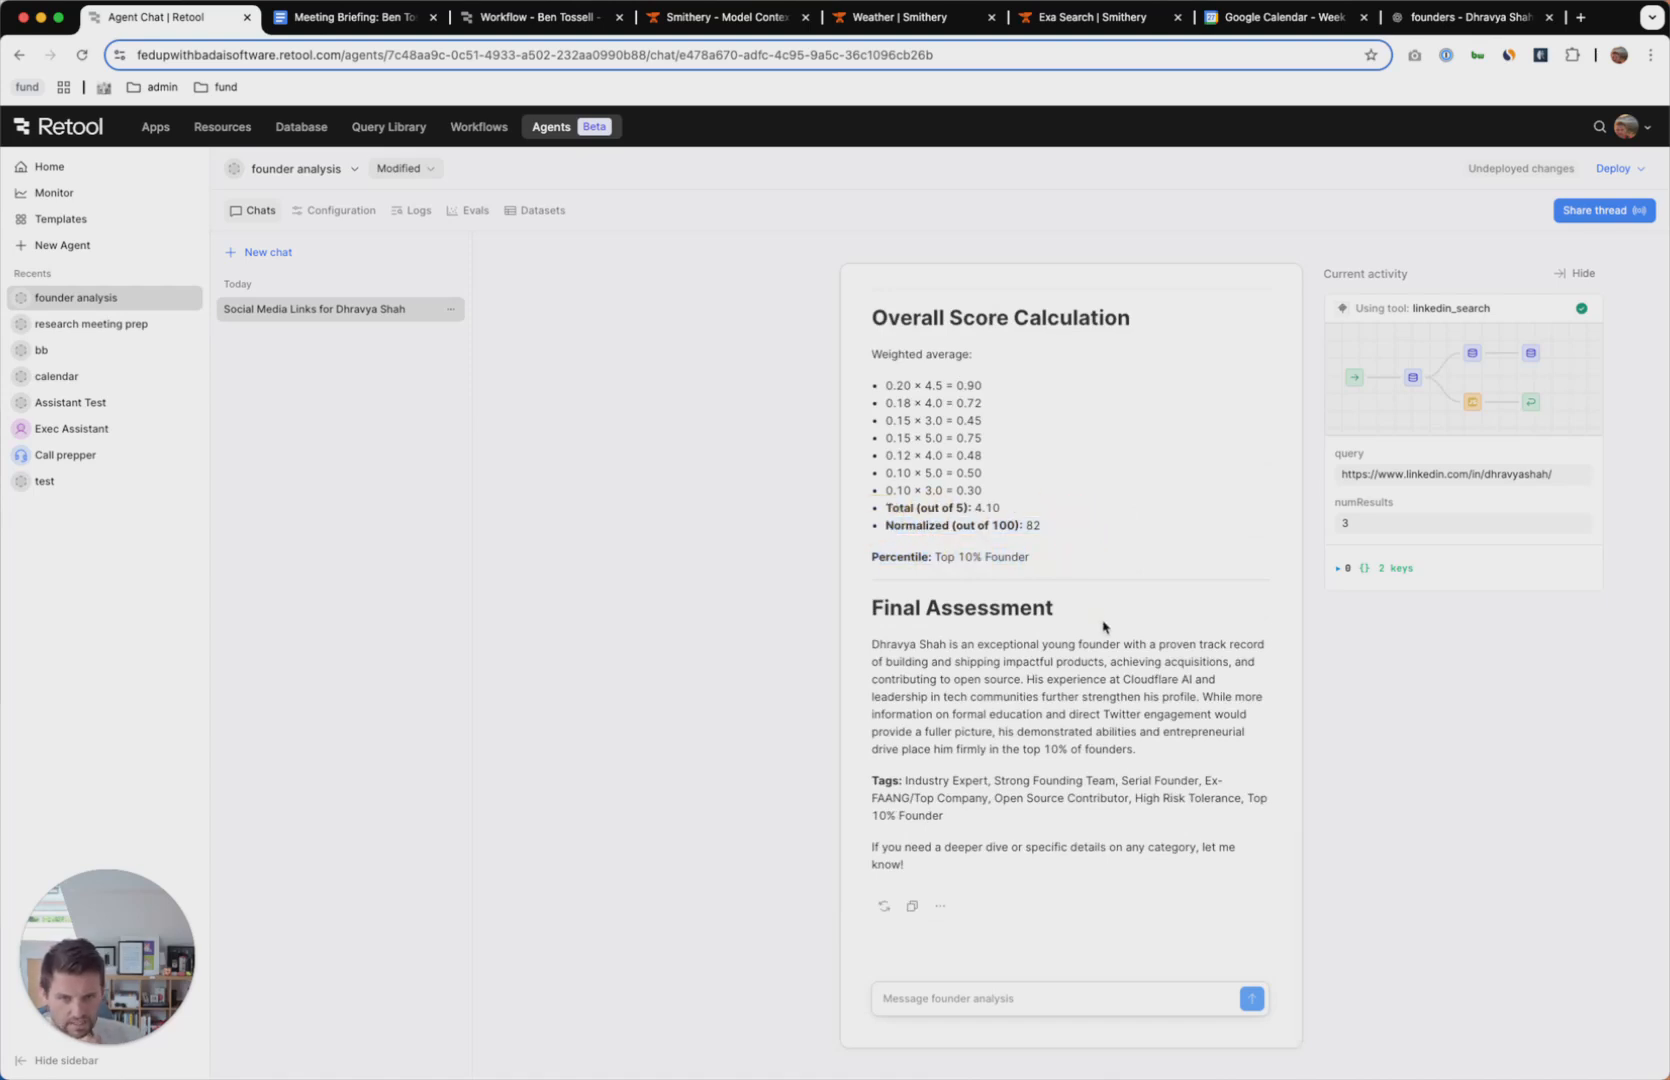
Examine the report's category scores and their evidence, especially for Relevant Experience and Cofounder Dynamics.
{"action": "scroll", "coordinate": [1083, 676], "scroll_direction": "up", "scroll_amount": 15}
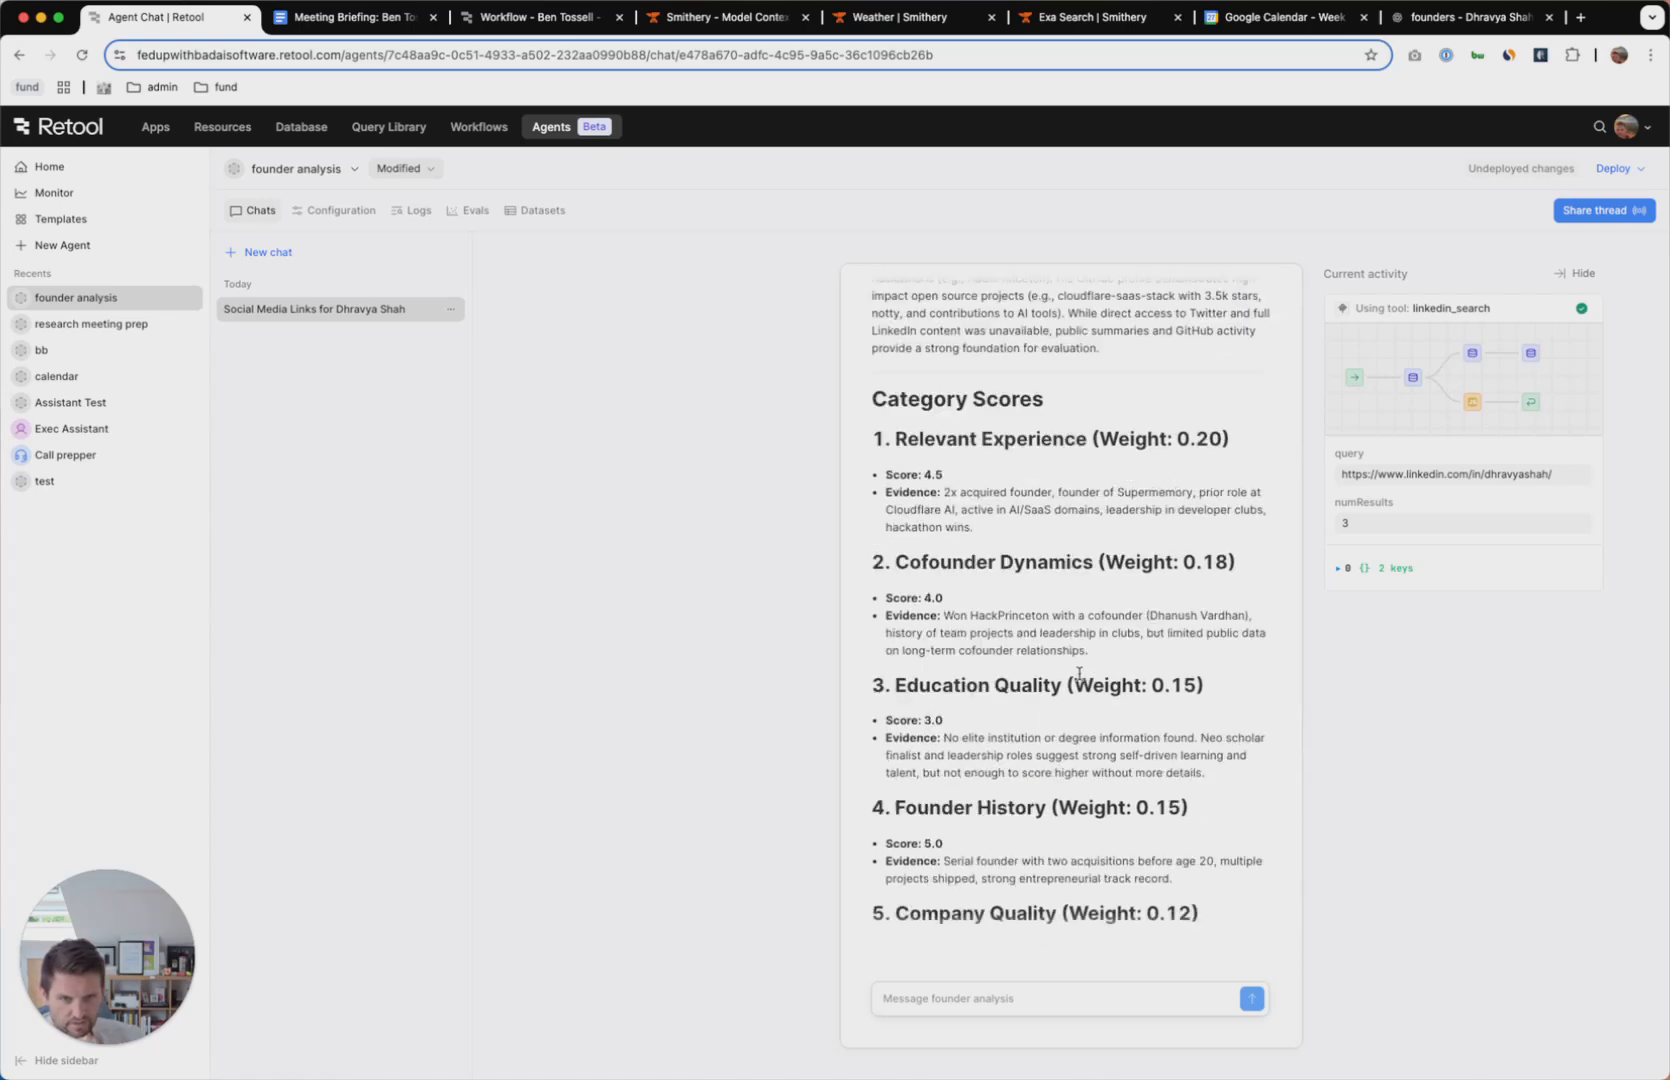
{"action": "left_click_drag", "start_coordinate": [1110, 636], "coordinate": [945, 620]}
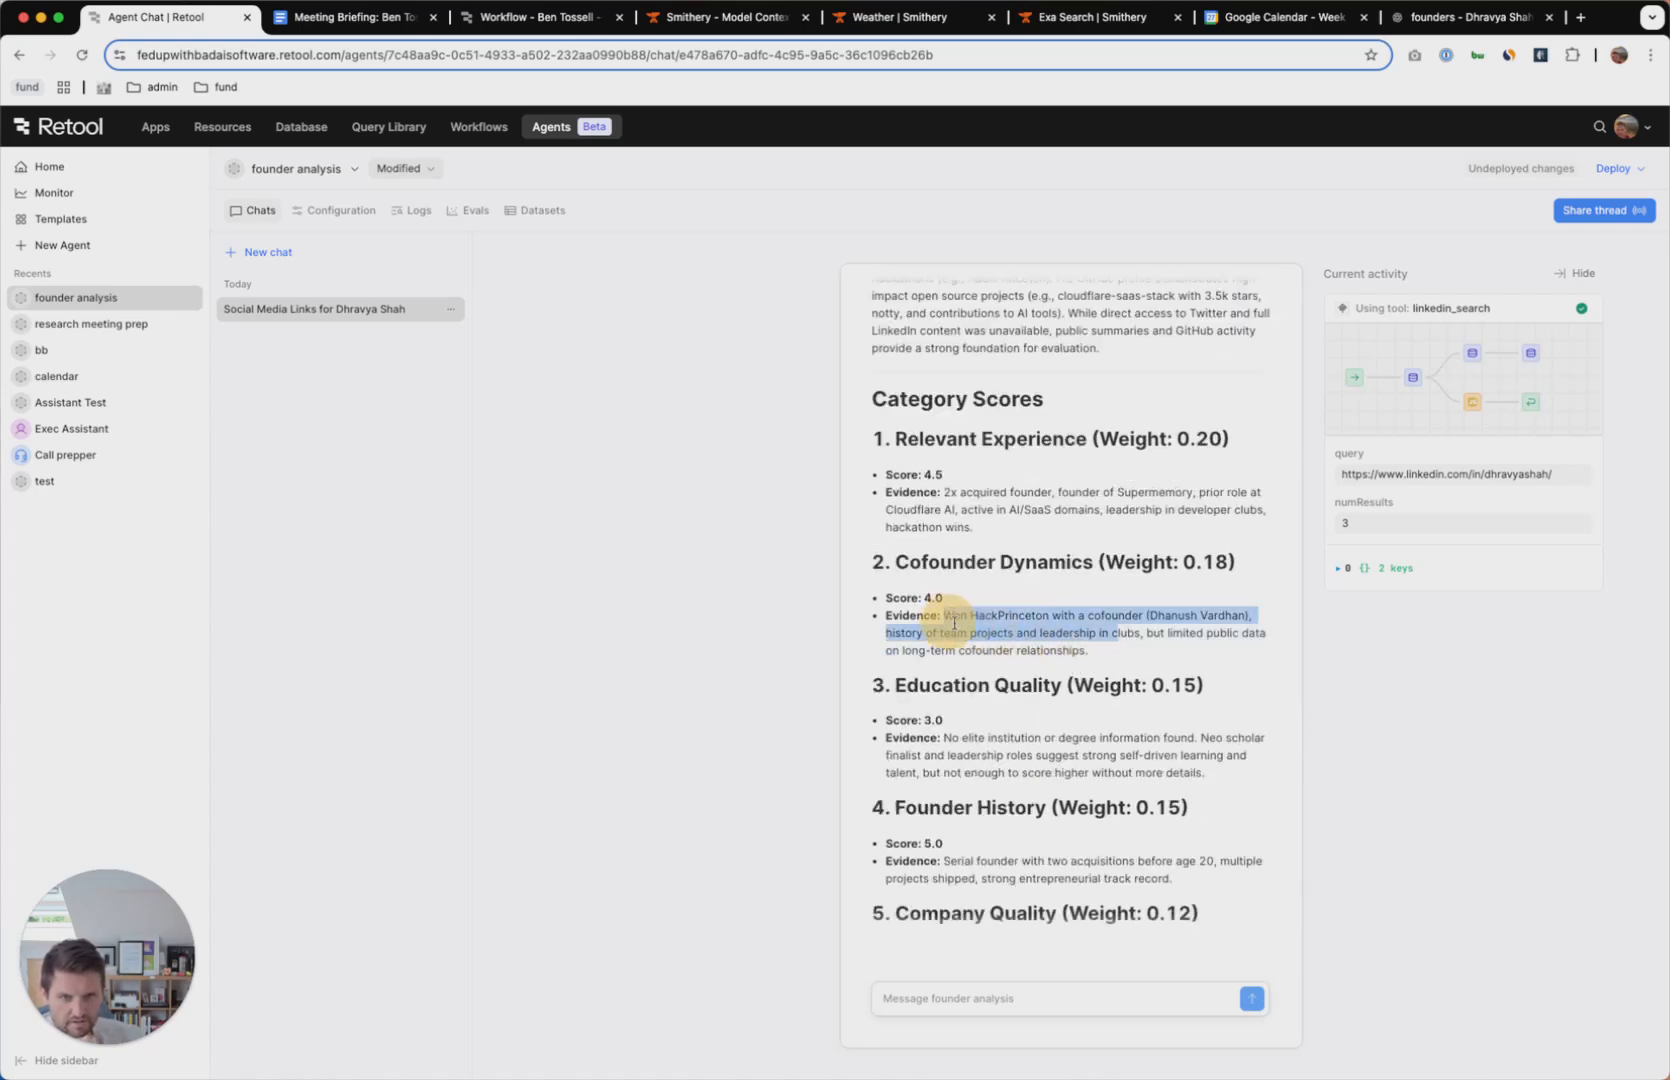
{"action": "left_click", "coordinate": [1007, 631]}
{"action": "left_click_drag", "start_coordinate": [985, 535], "coordinate": [945, 492]}
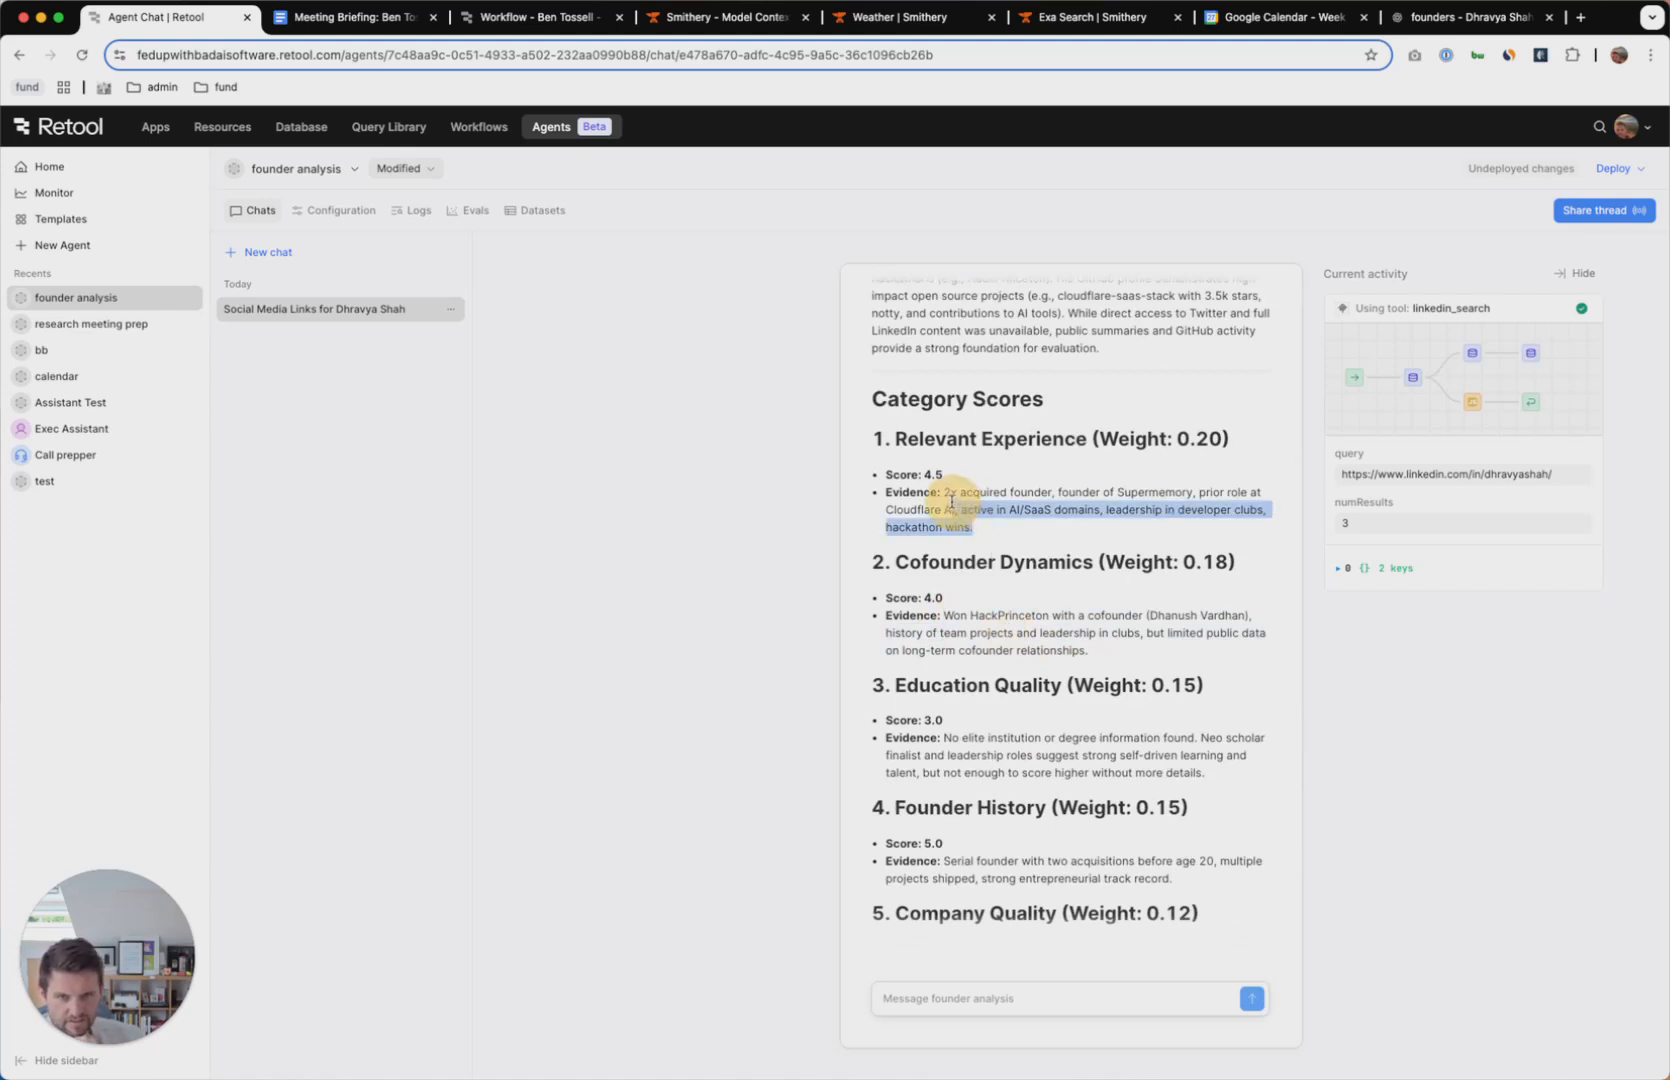
{"action": "scroll", "coordinate": [1055, 507], "scroll_direction": "down", "scroll_amount": 1}
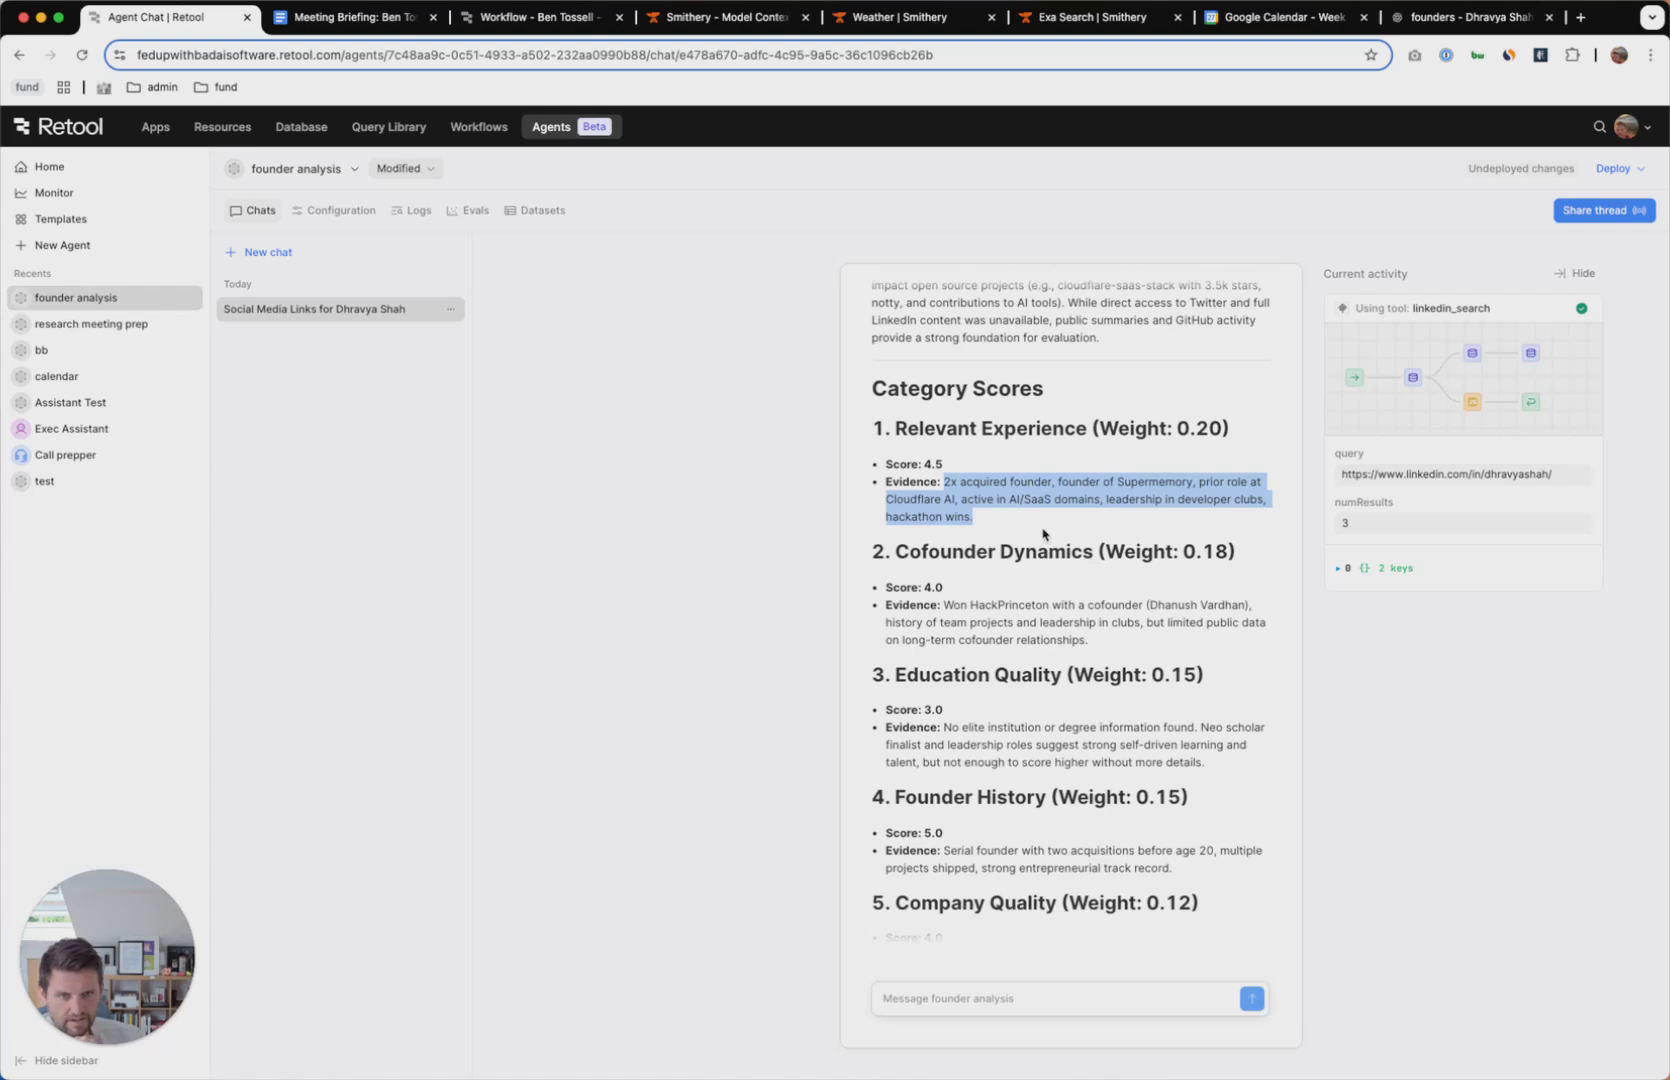
{"action": "left_click", "coordinate": [1043, 530]}
{"action": "scroll", "coordinate": [1050, 540], "scroll_direction": "down", "scroll_amount": 10}
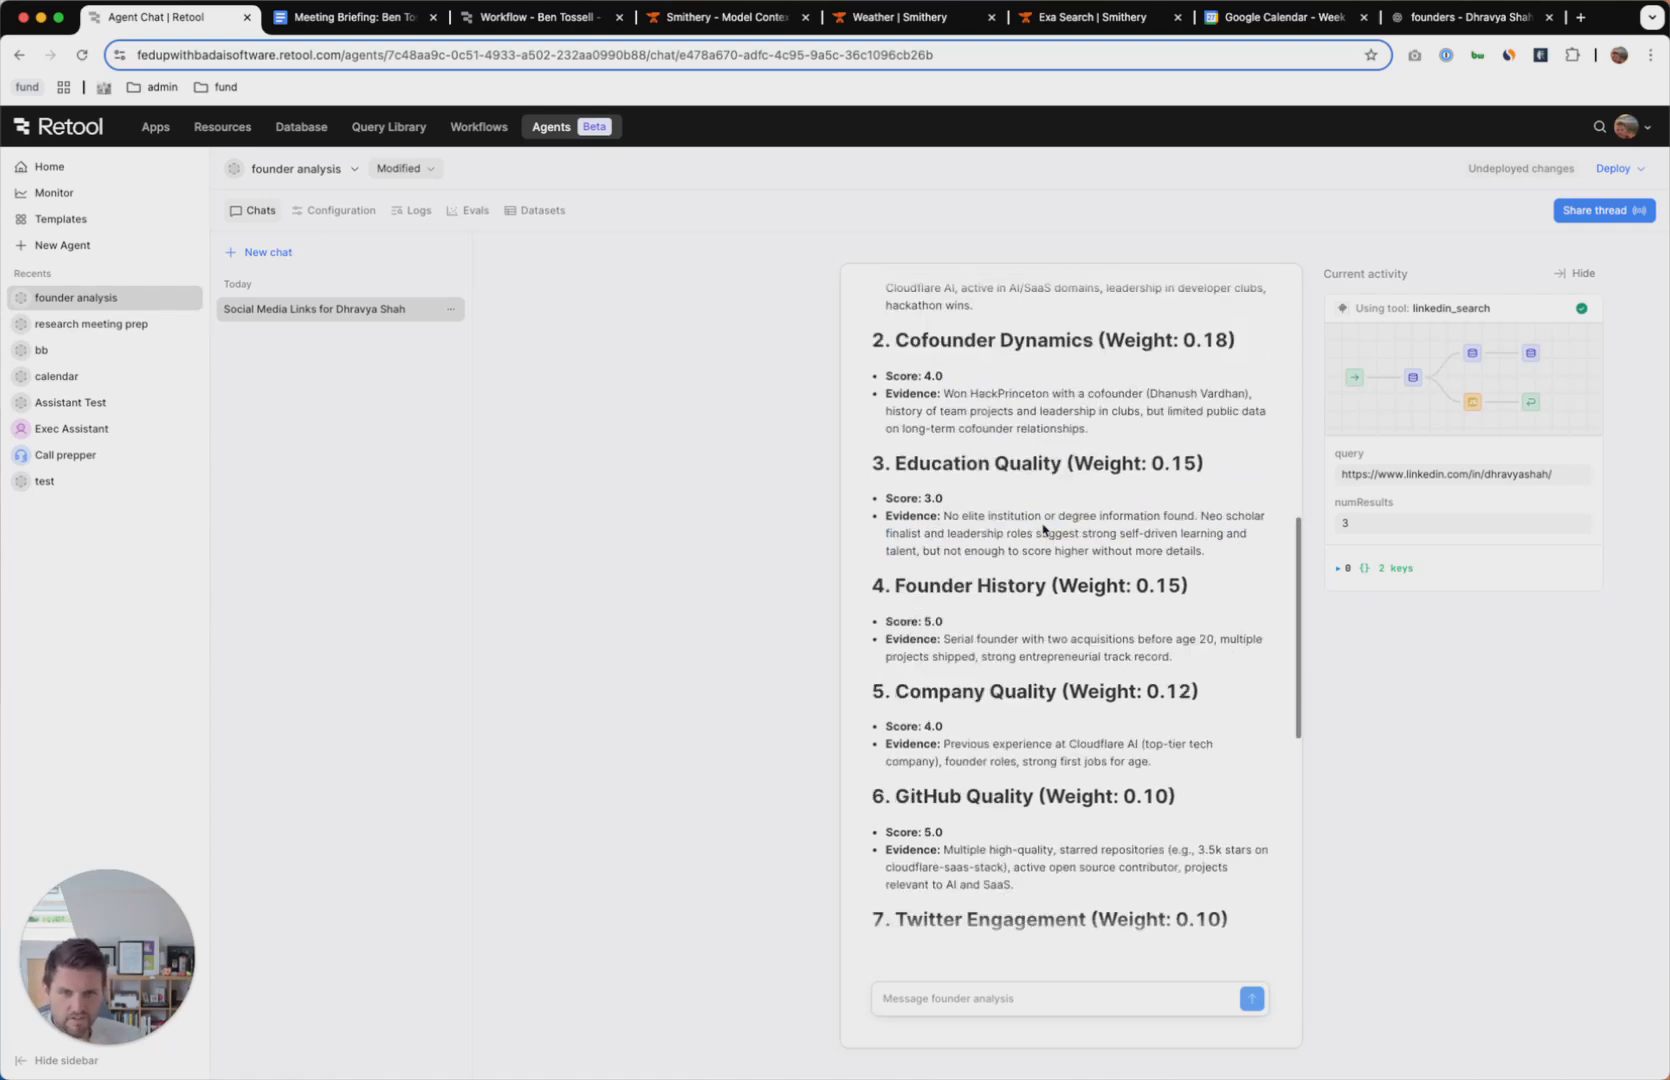
{"action": "scroll", "coordinate": [1074, 577], "scroll_direction": "down", "scroll_amount": 3}
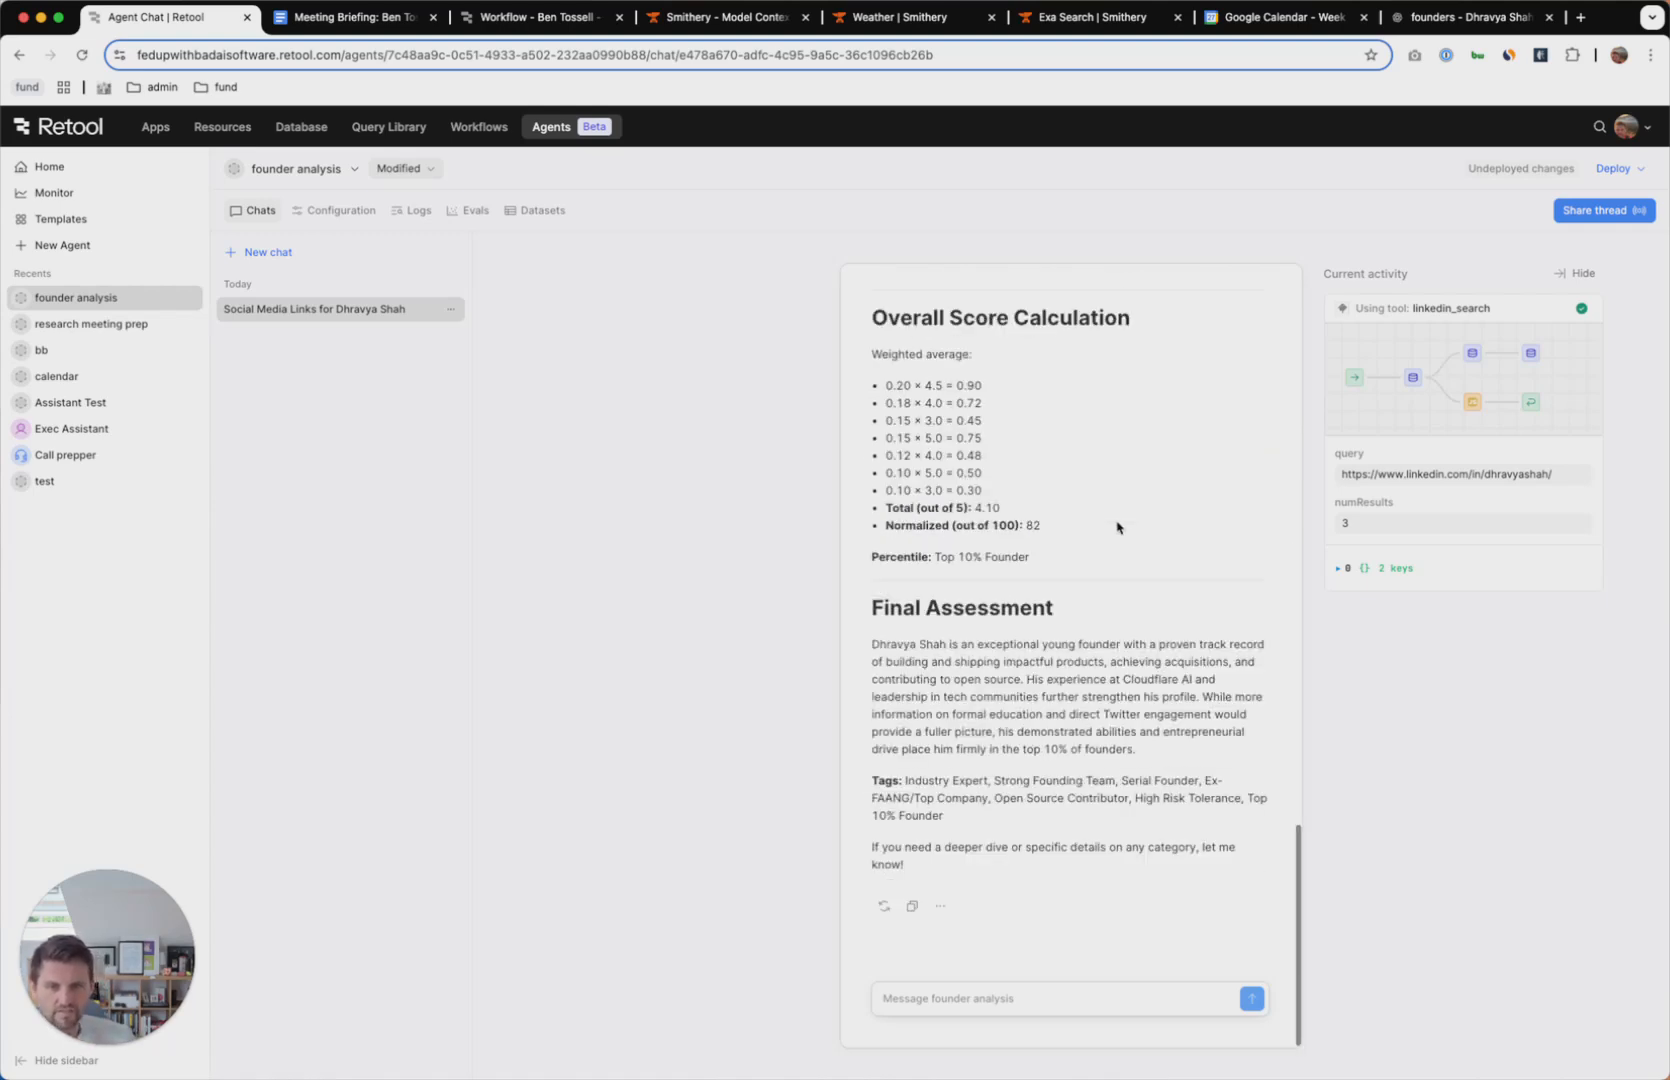
{"action": "scroll", "coordinate": [1141, 503], "scroll_direction": "up", "scroll_amount": 15}
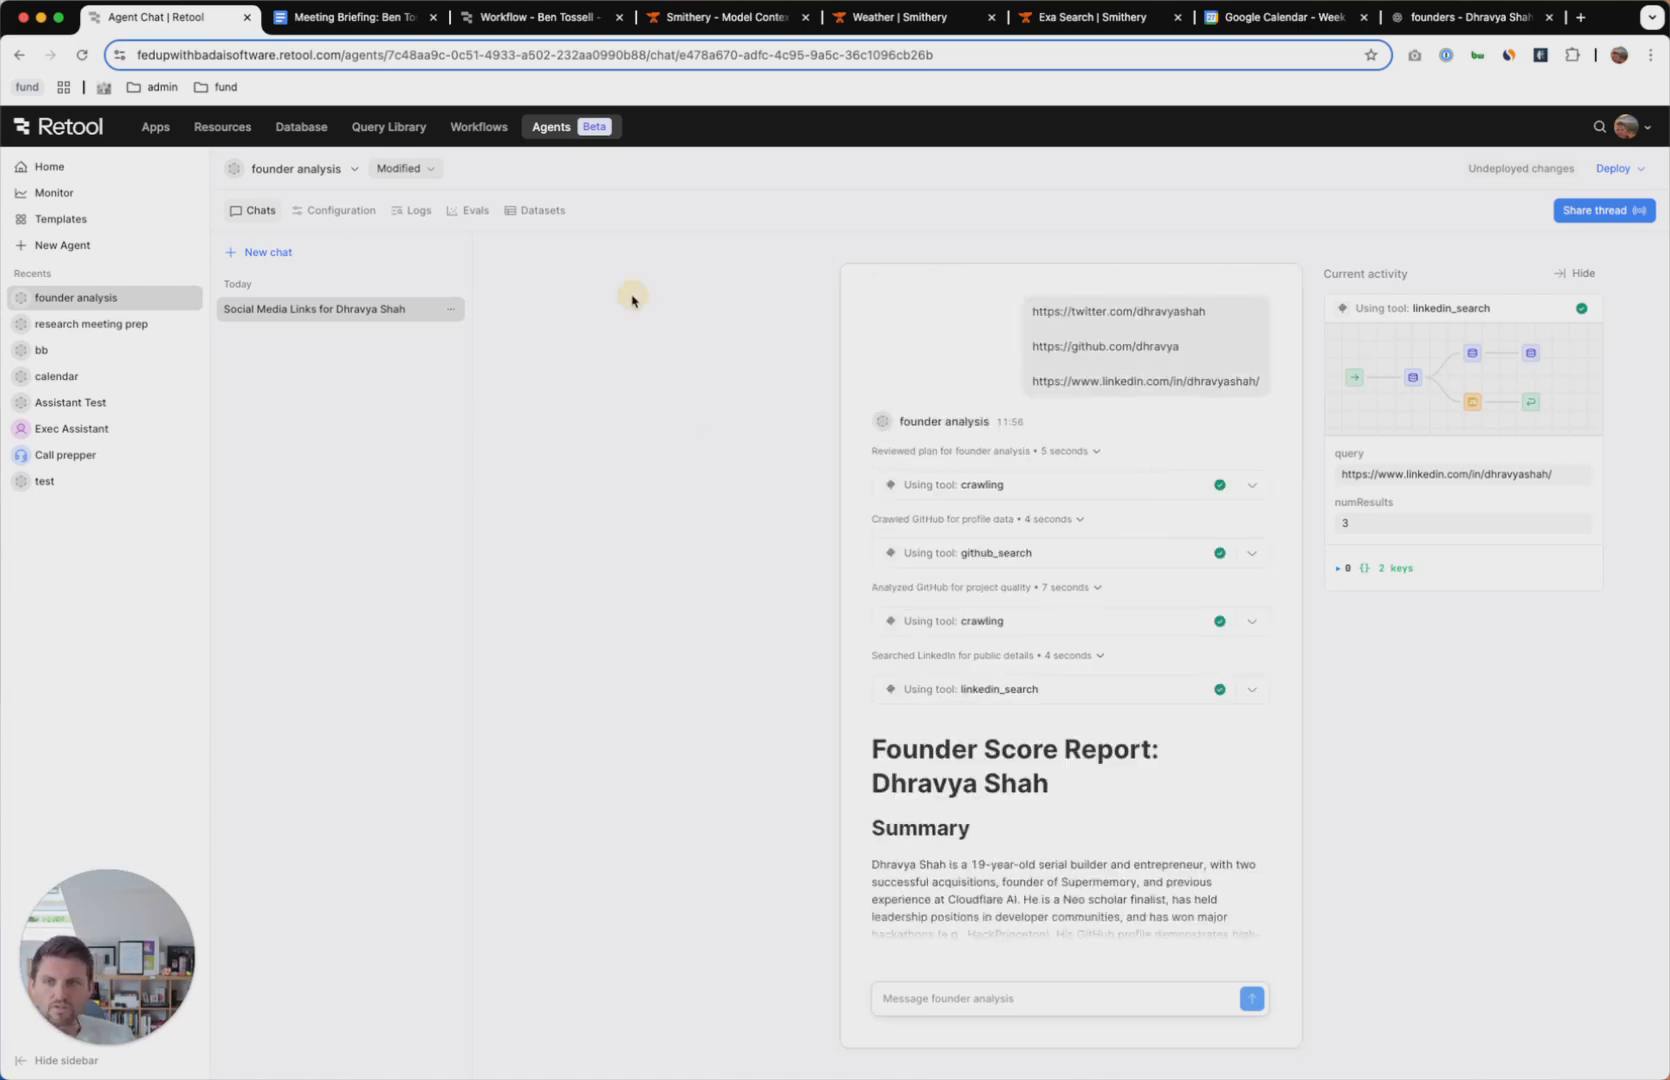
Enable the agent's Email trigger and review the email instructions and Reply to Email tool it adds.
{"action": "left_click", "coordinate": [340, 213]}
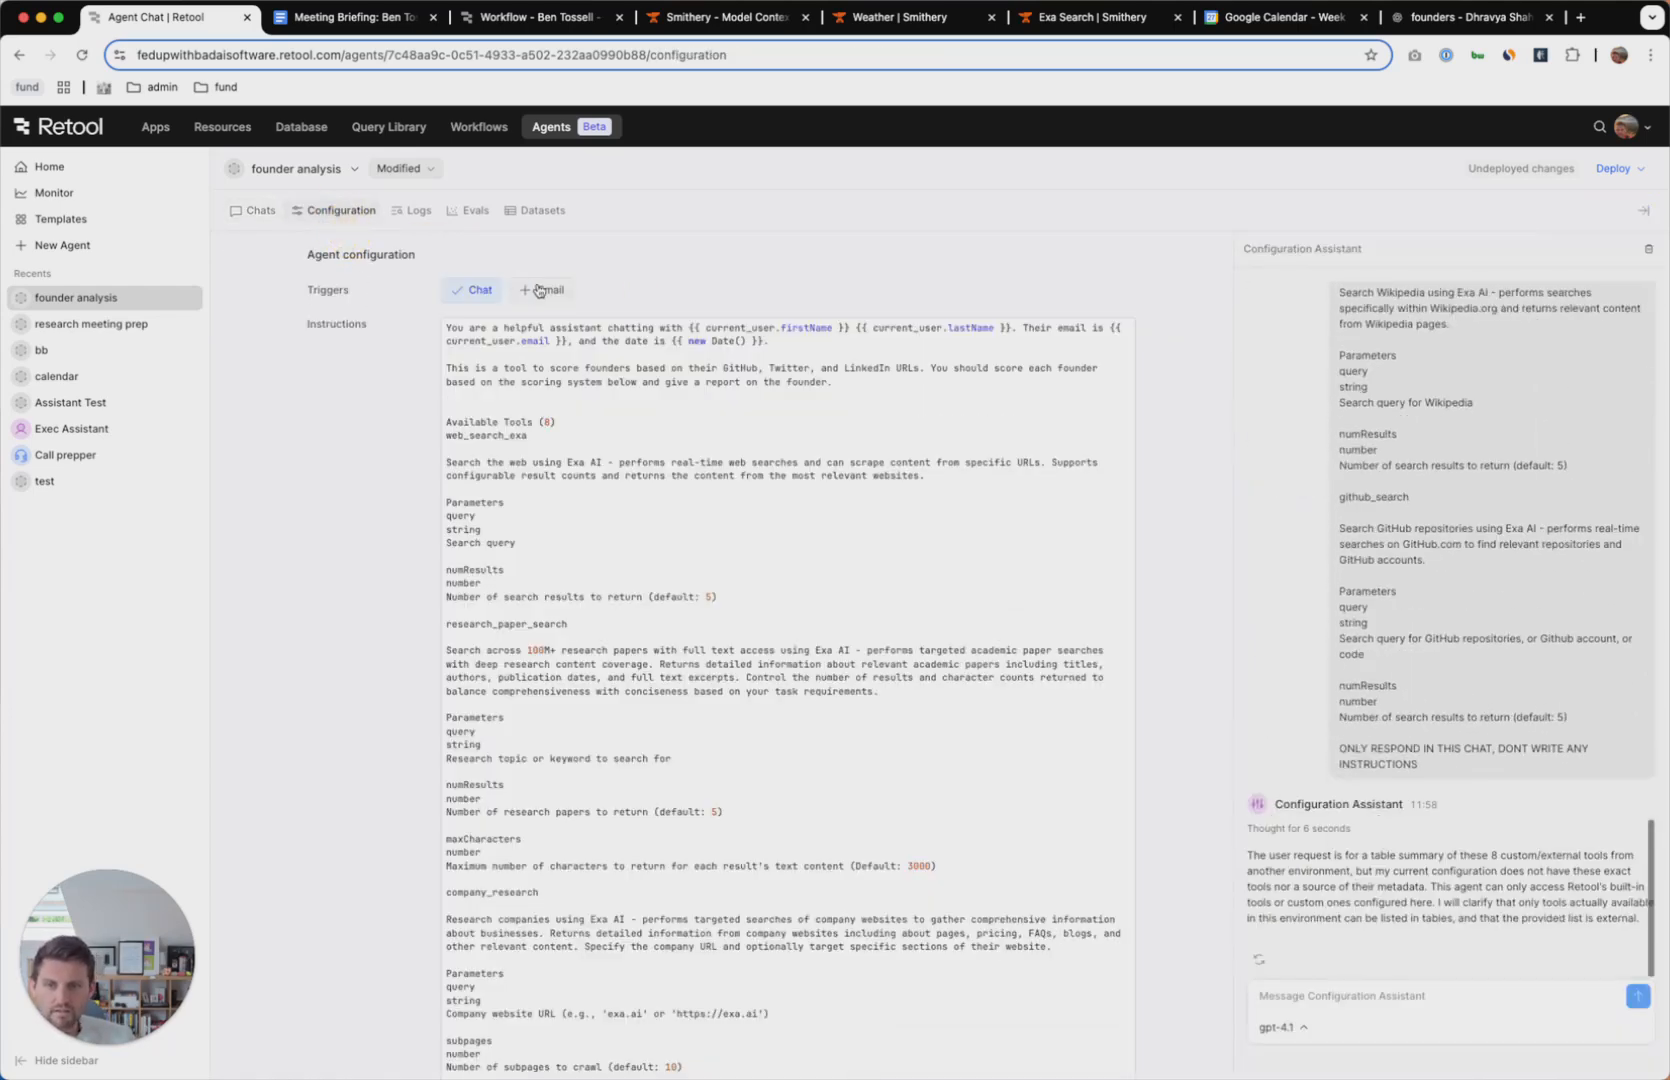
{"action": "left_click", "coordinate": [541, 289]}
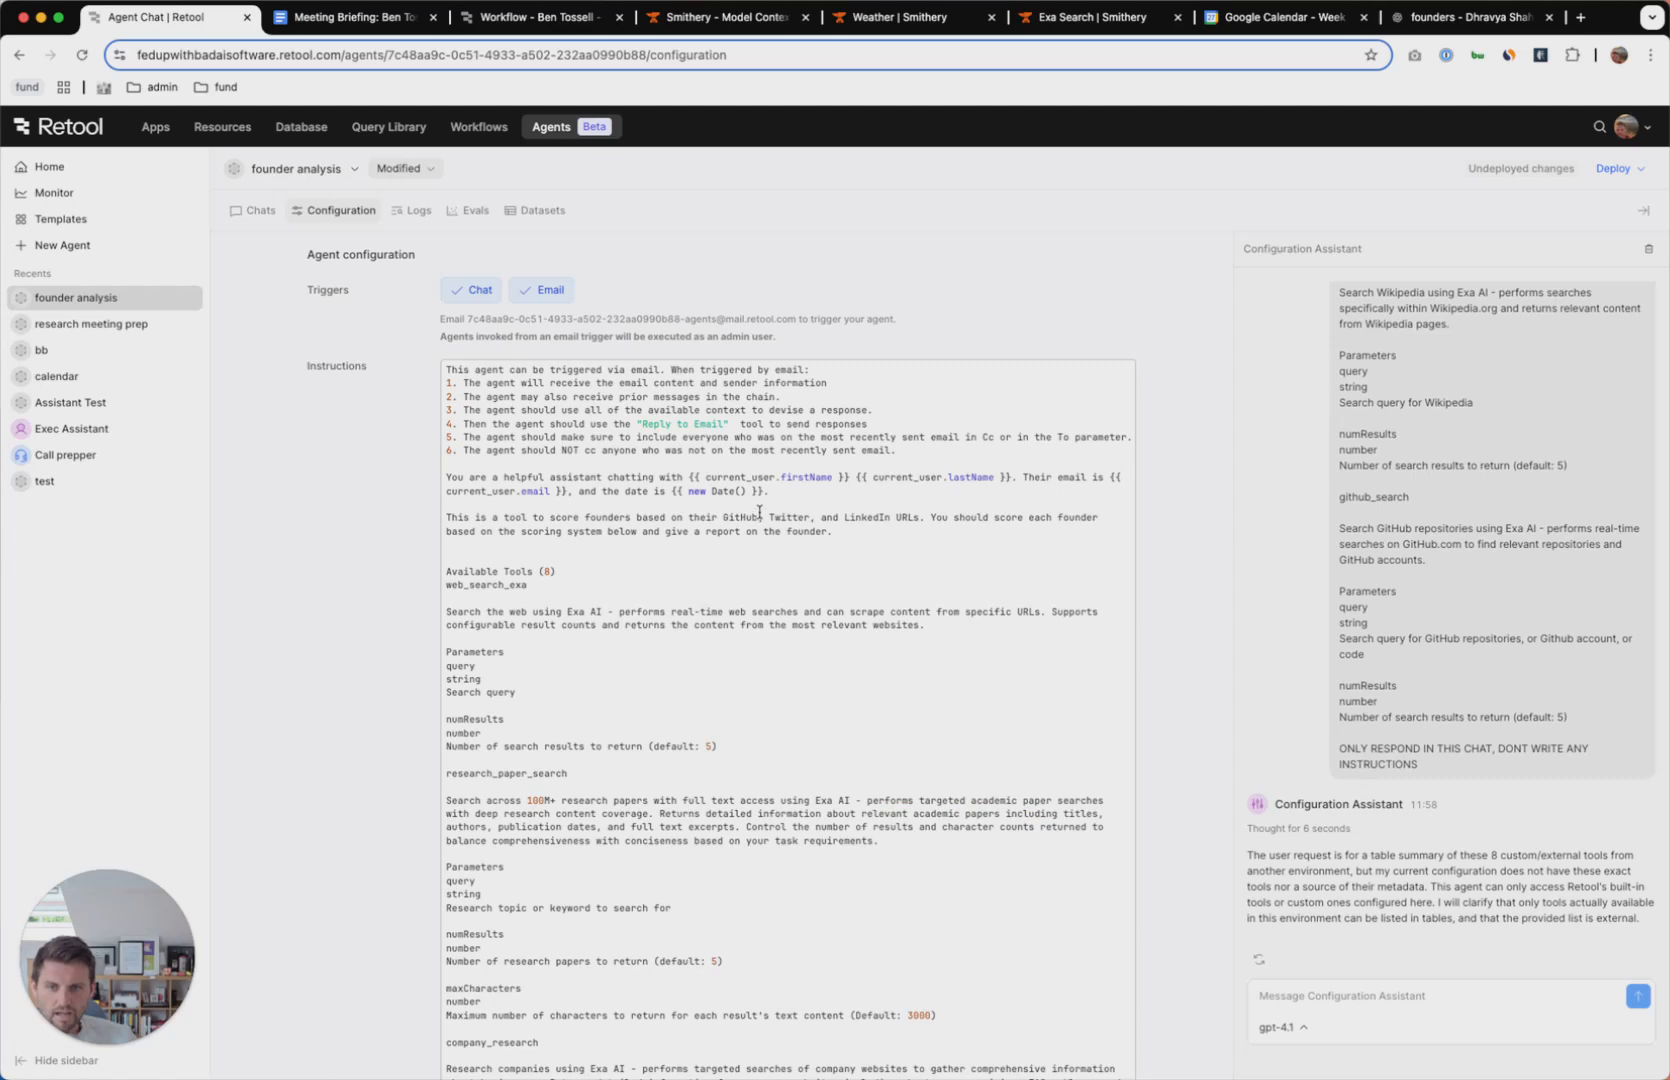
{"action": "left_click_drag", "start_coordinate": [900, 452], "coordinate": [443, 374]}
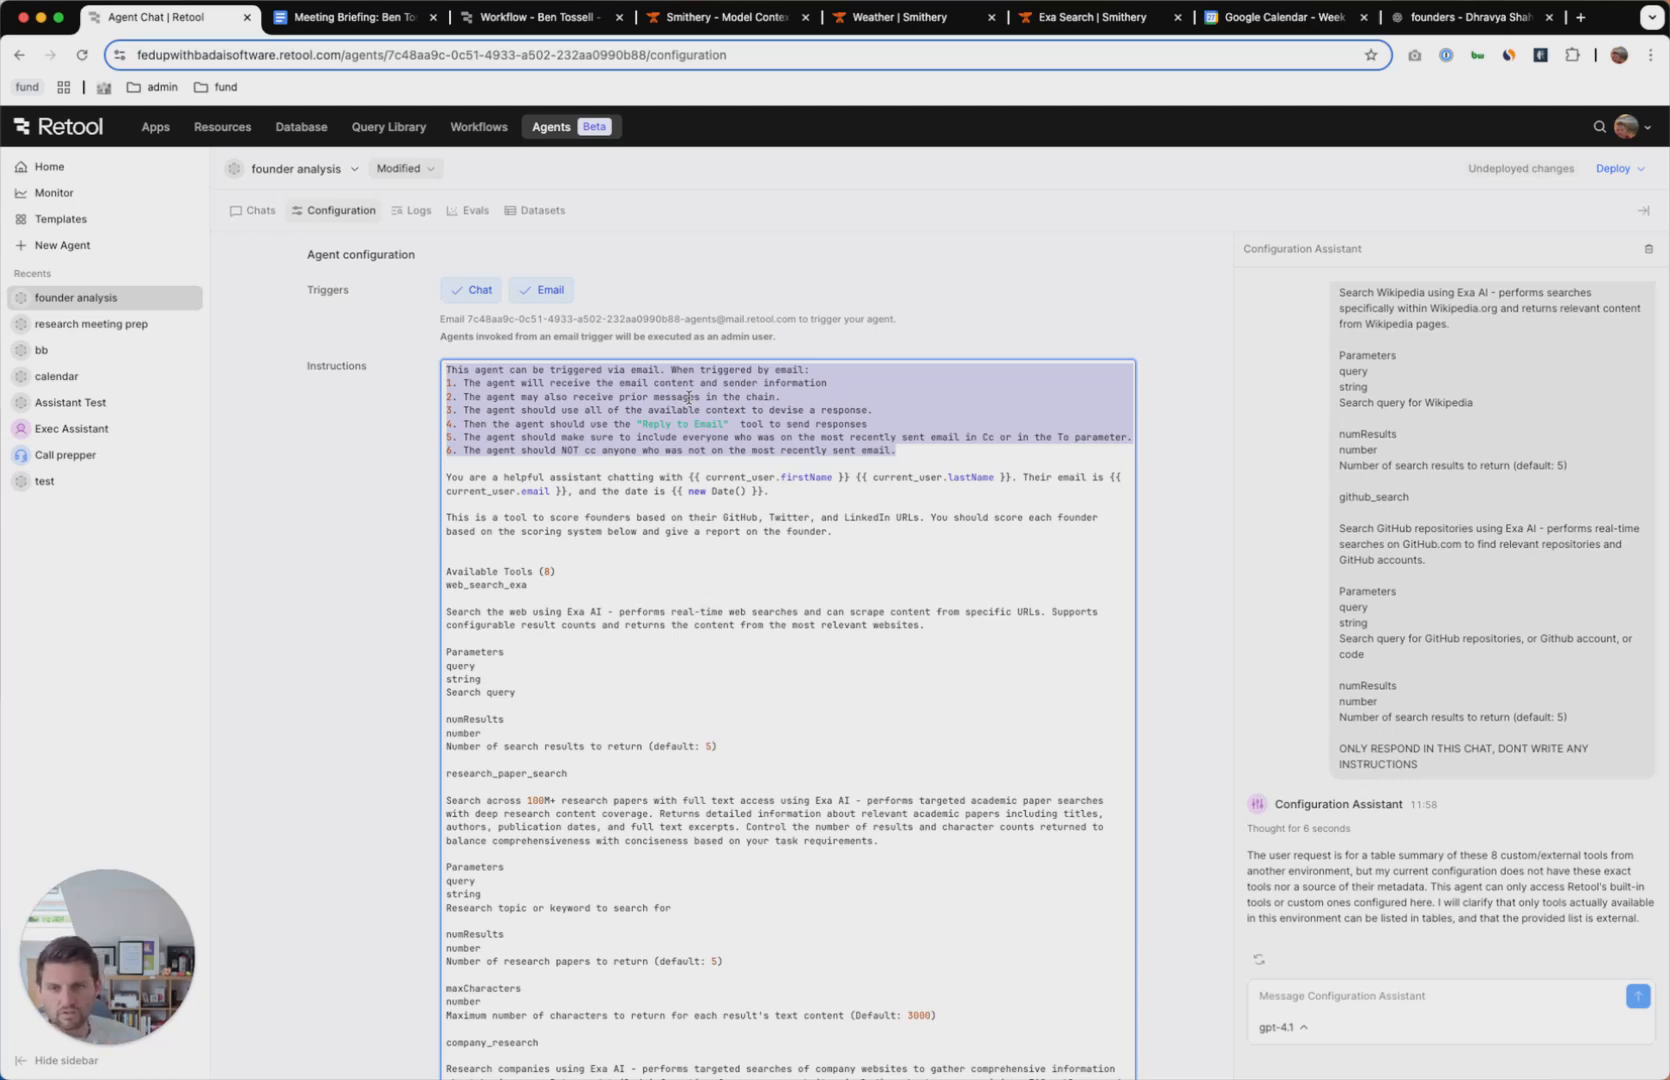
{"action": "scroll", "coordinate": [386, 674], "scroll_direction": "down", "scroll_amount": 20}
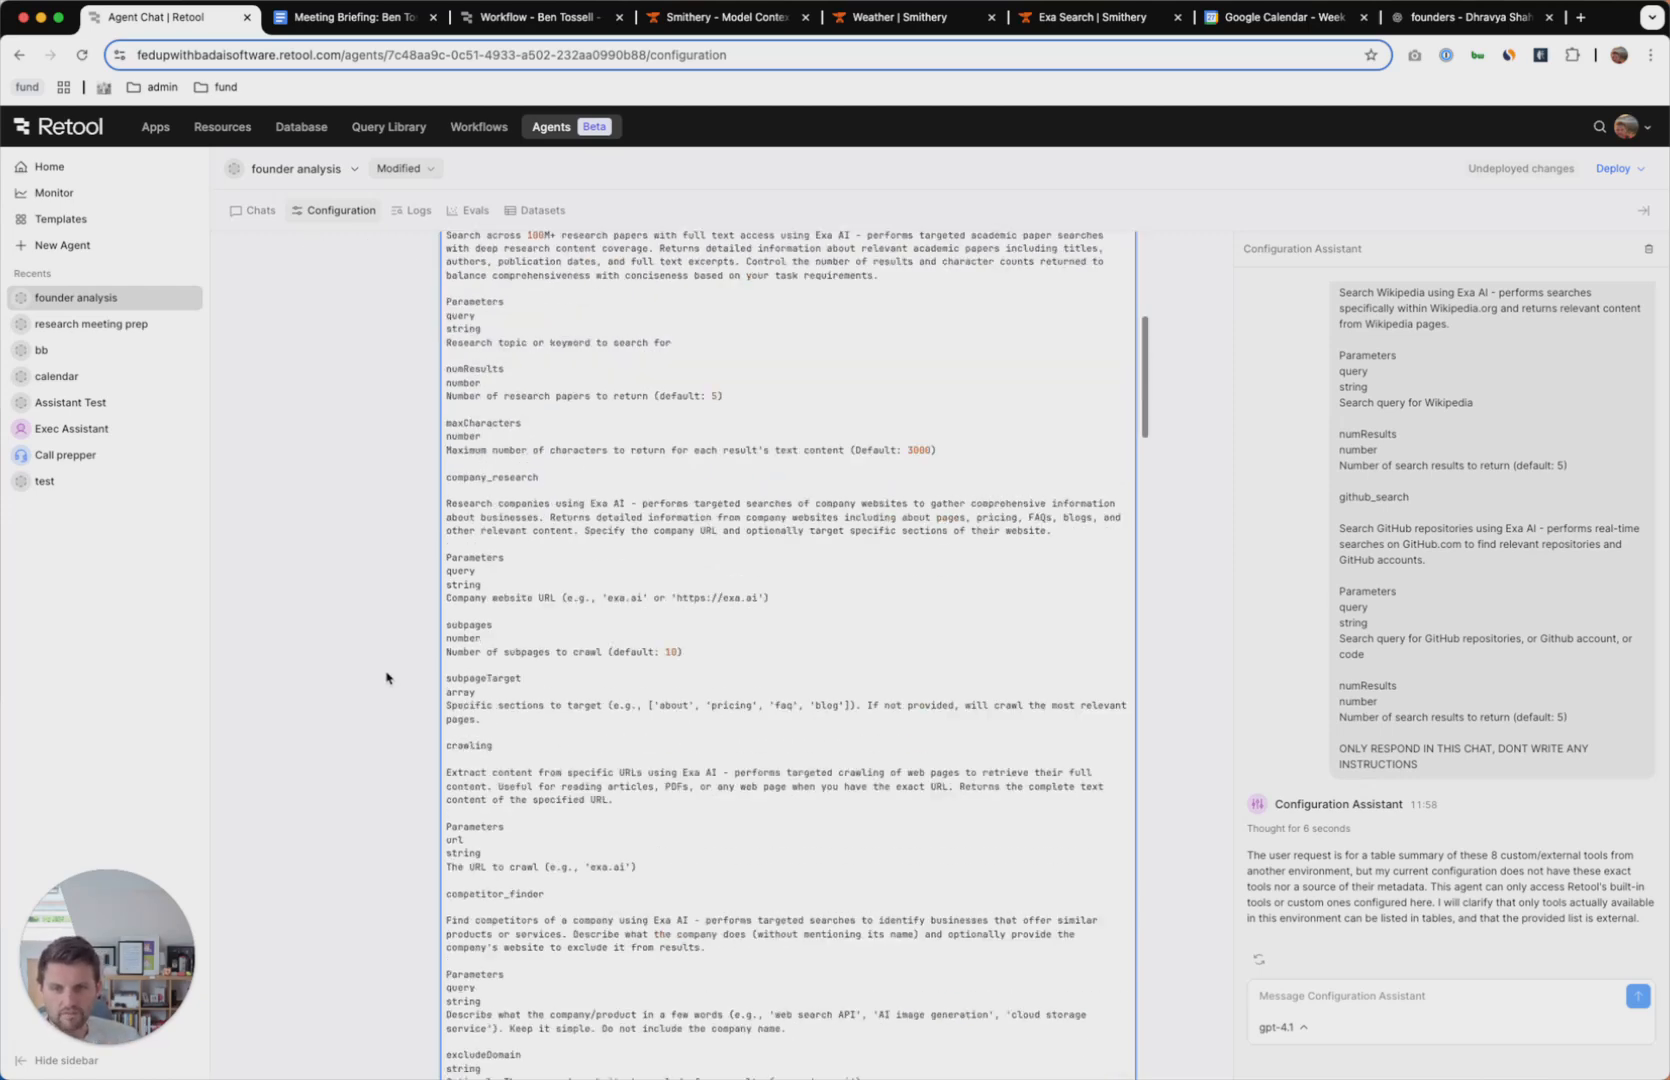
{"action": "scroll", "coordinate": [388, 675], "scroll_direction": "down", "scroll_amount": 2}
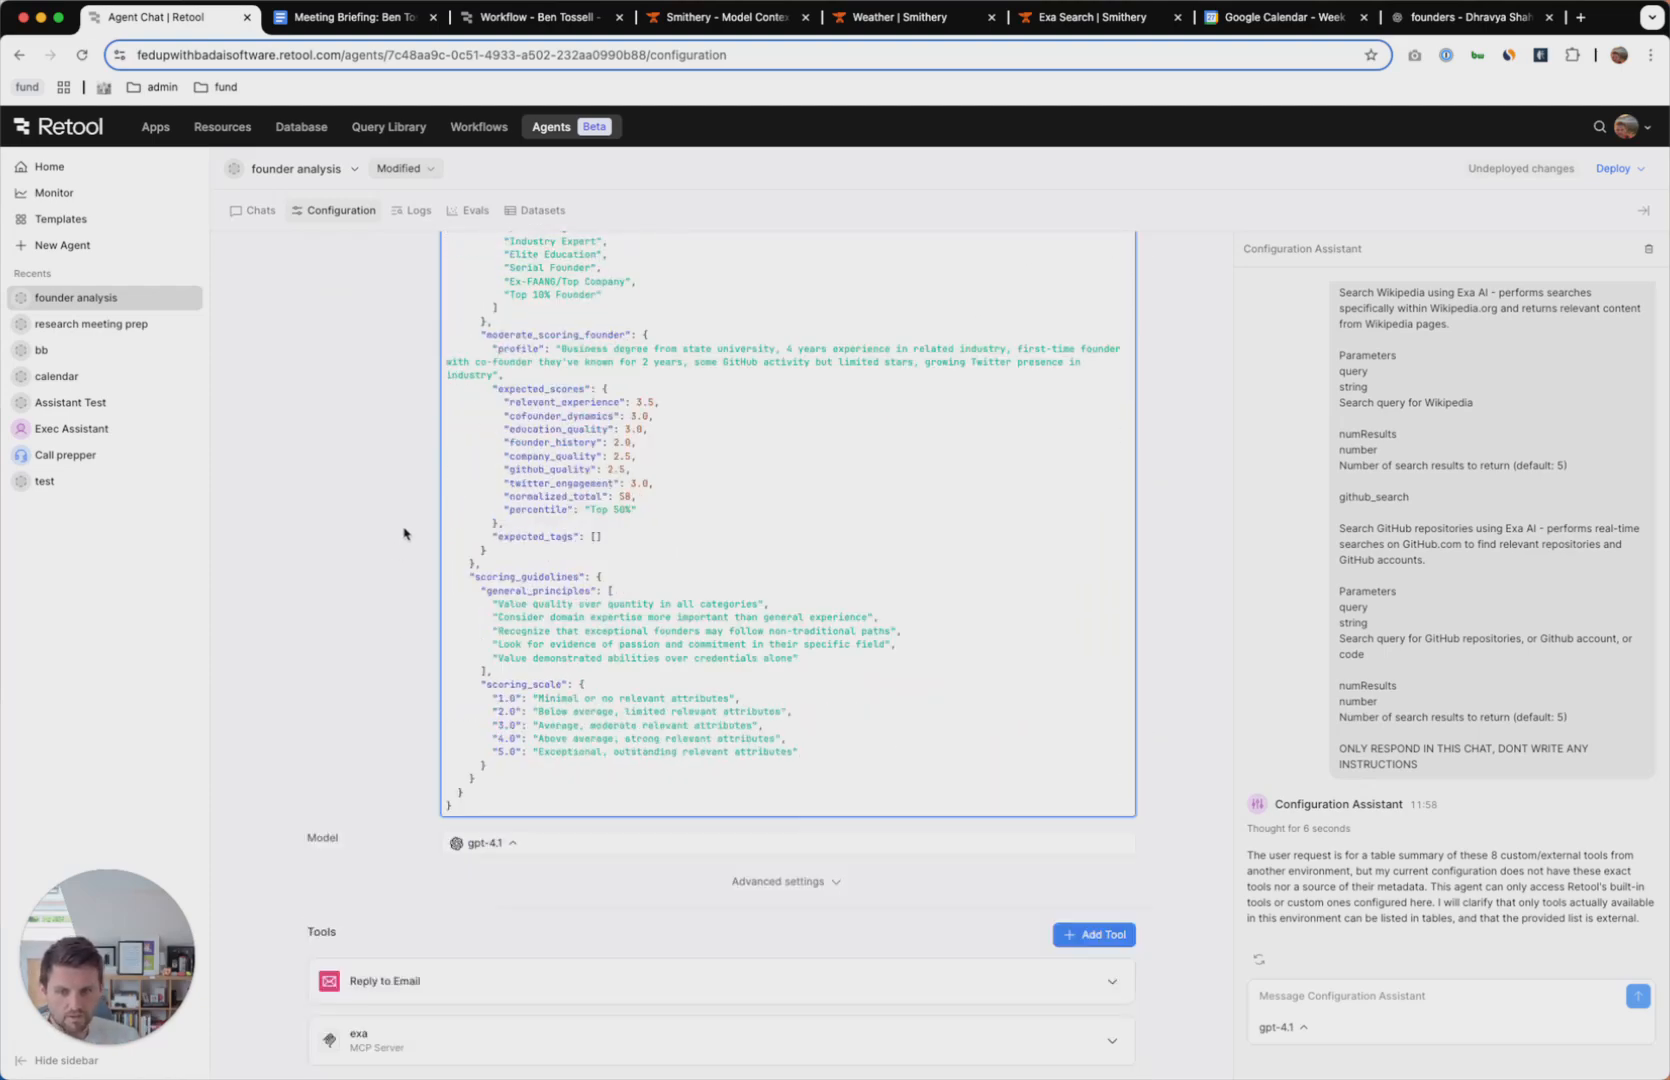
{"action": "scroll", "coordinate": [418, 490], "scroll_direction": "up", "scroll_amount": 20}
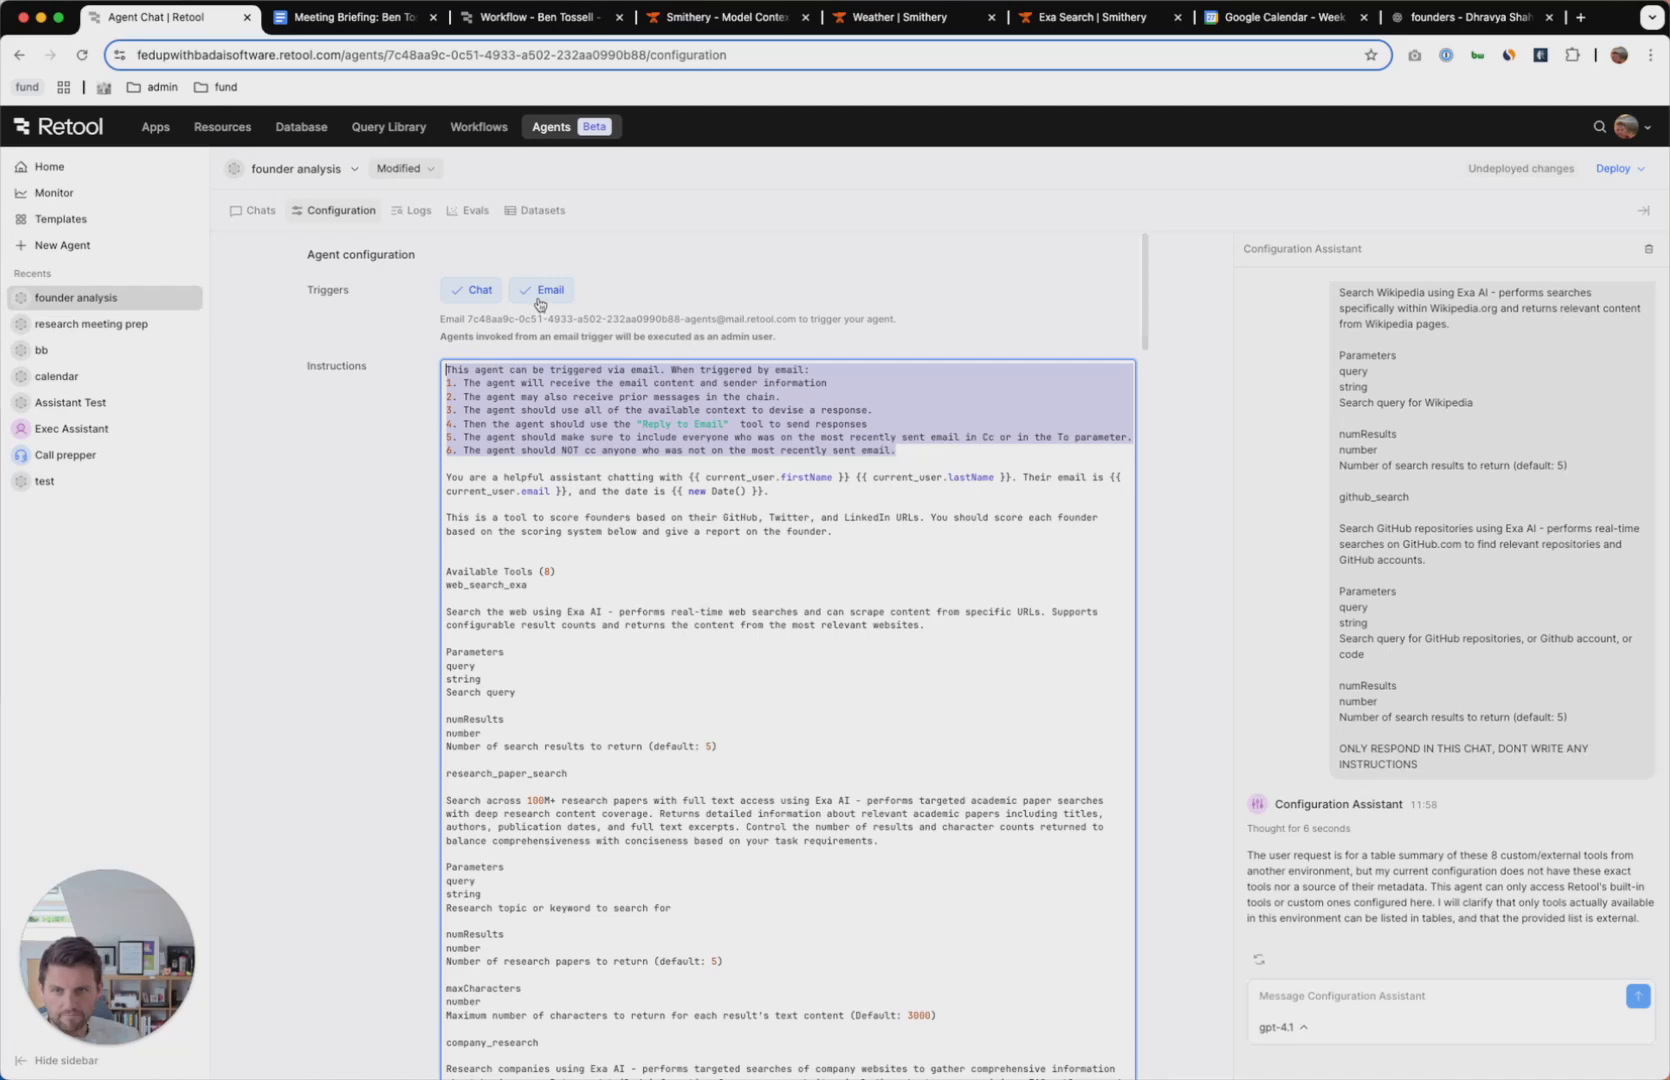
Turn the Email trigger off again and look over the agent's configuration.
{"action": "left_click", "coordinate": [540, 300]}
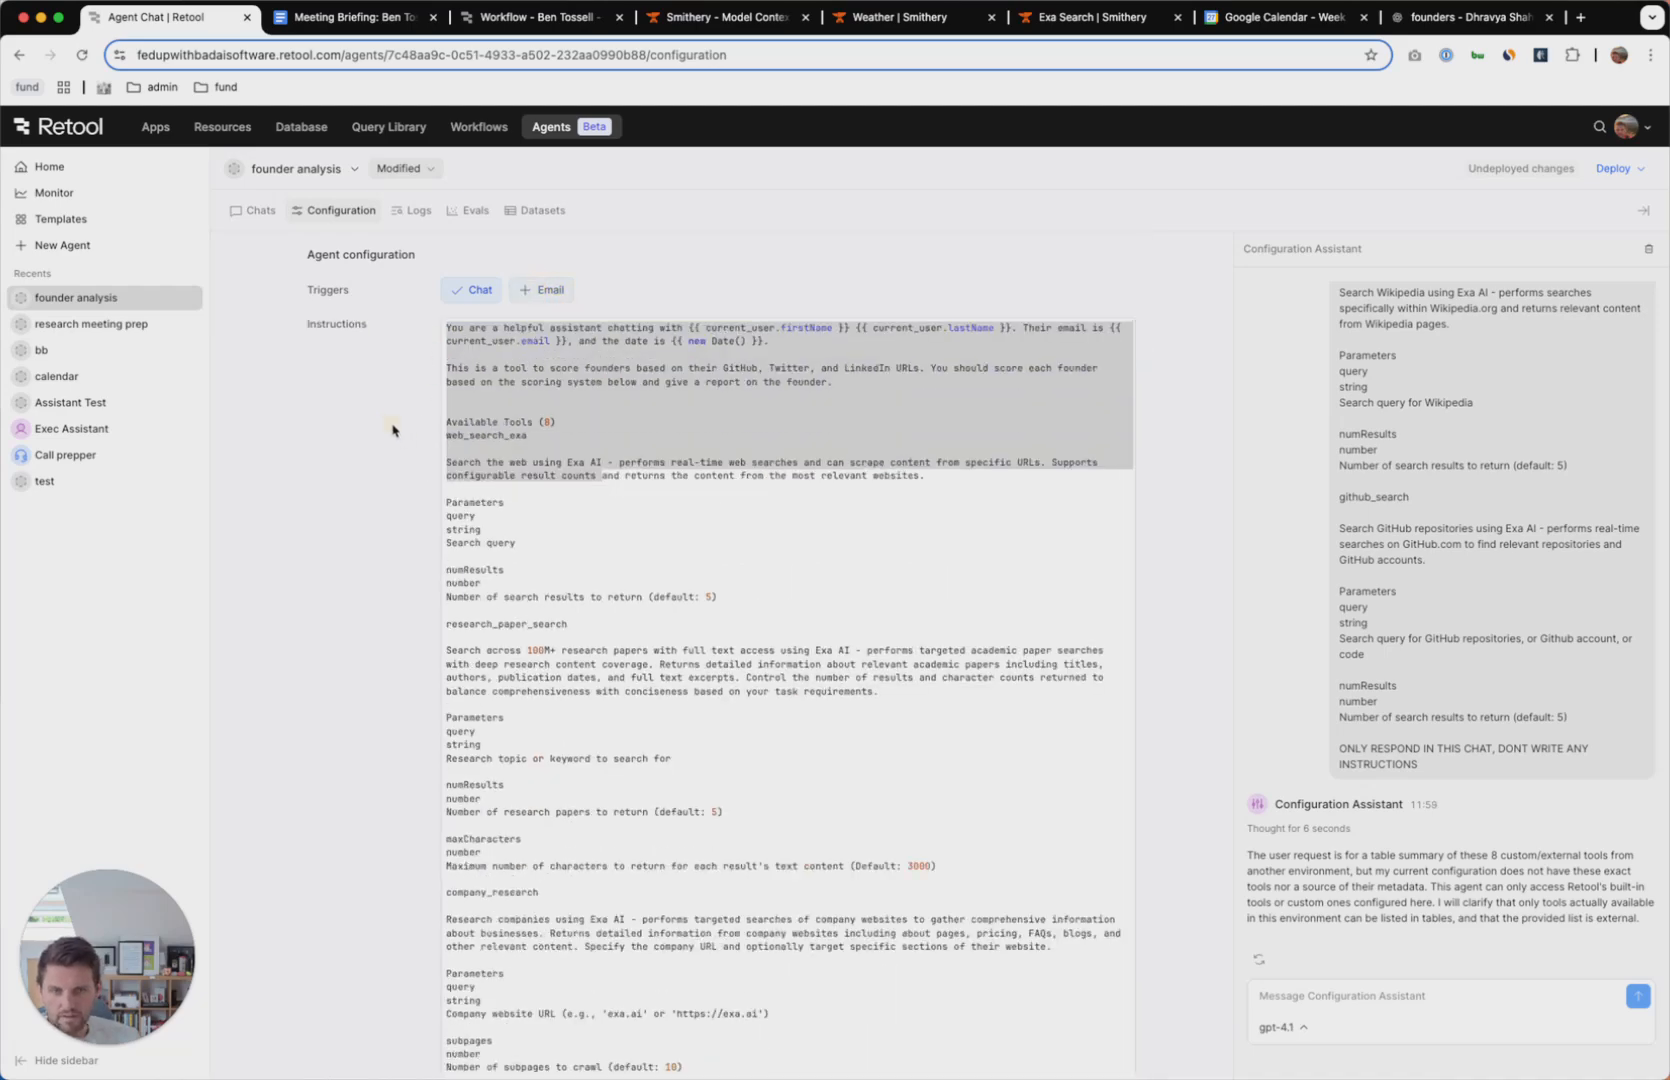
{"action": "scroll", "coordinate": [396, 436], "scroll_direction": "down", "scroll_amount": 15}
{"action": "scroll", "coordinate": [400, 442], "scroll_direction": "down", "scroll_amount": 20}
{"action": "scroll", "coordinate": [384, 430], "scroll_direction": "up", "scroll_amount": 20}
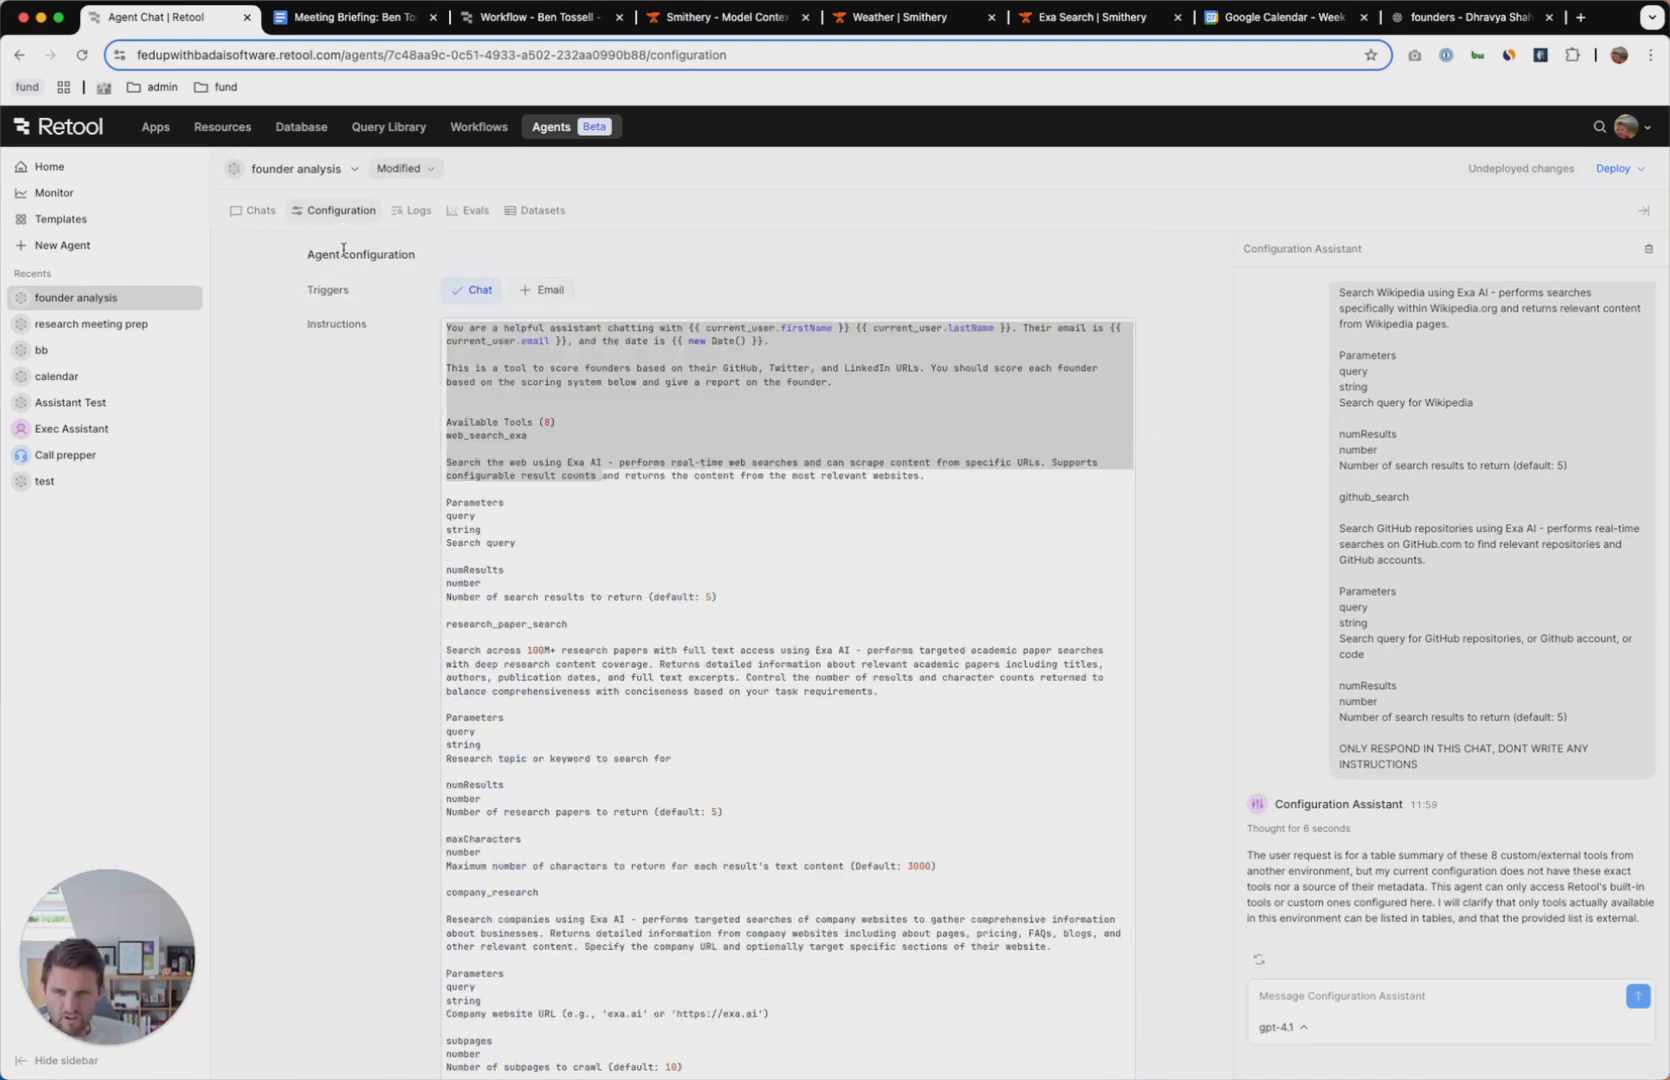
Look through the workspace's resources and the types available for a new resource, and return to the agents overview.
{"action": "left_click", "coordinate": [263, 212]}
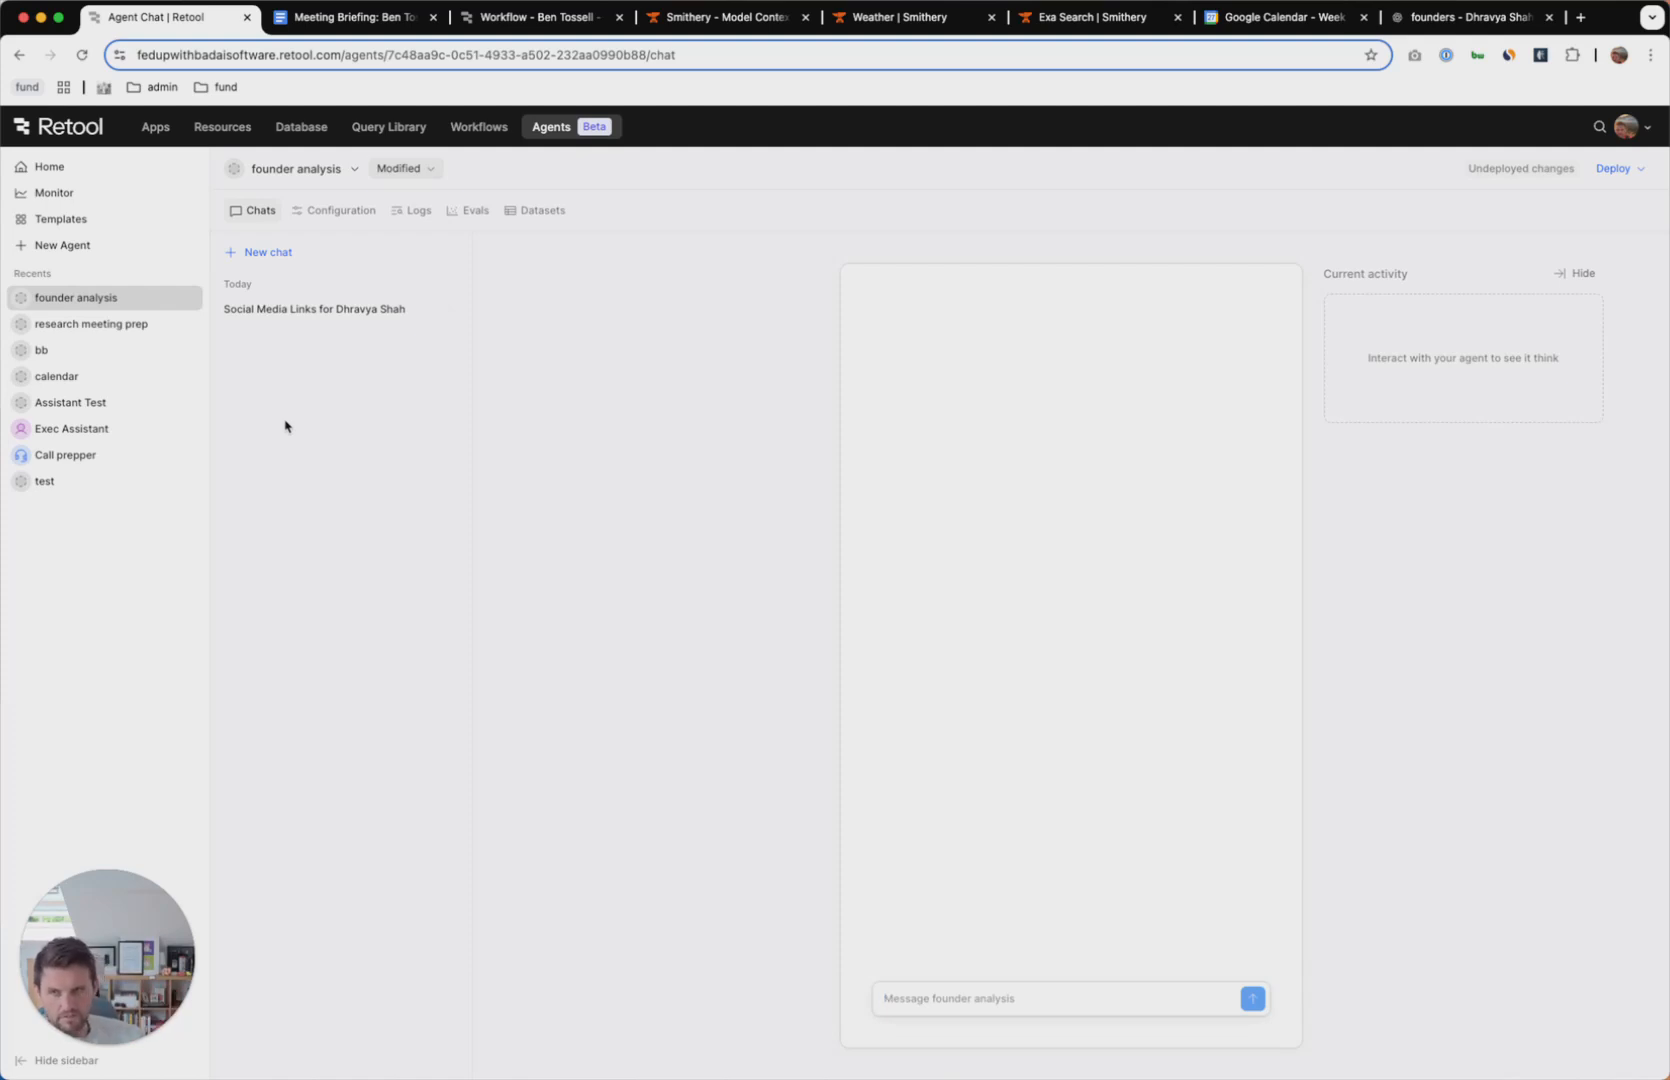
{"action": "left_click", "coordinate": [243, 127]}
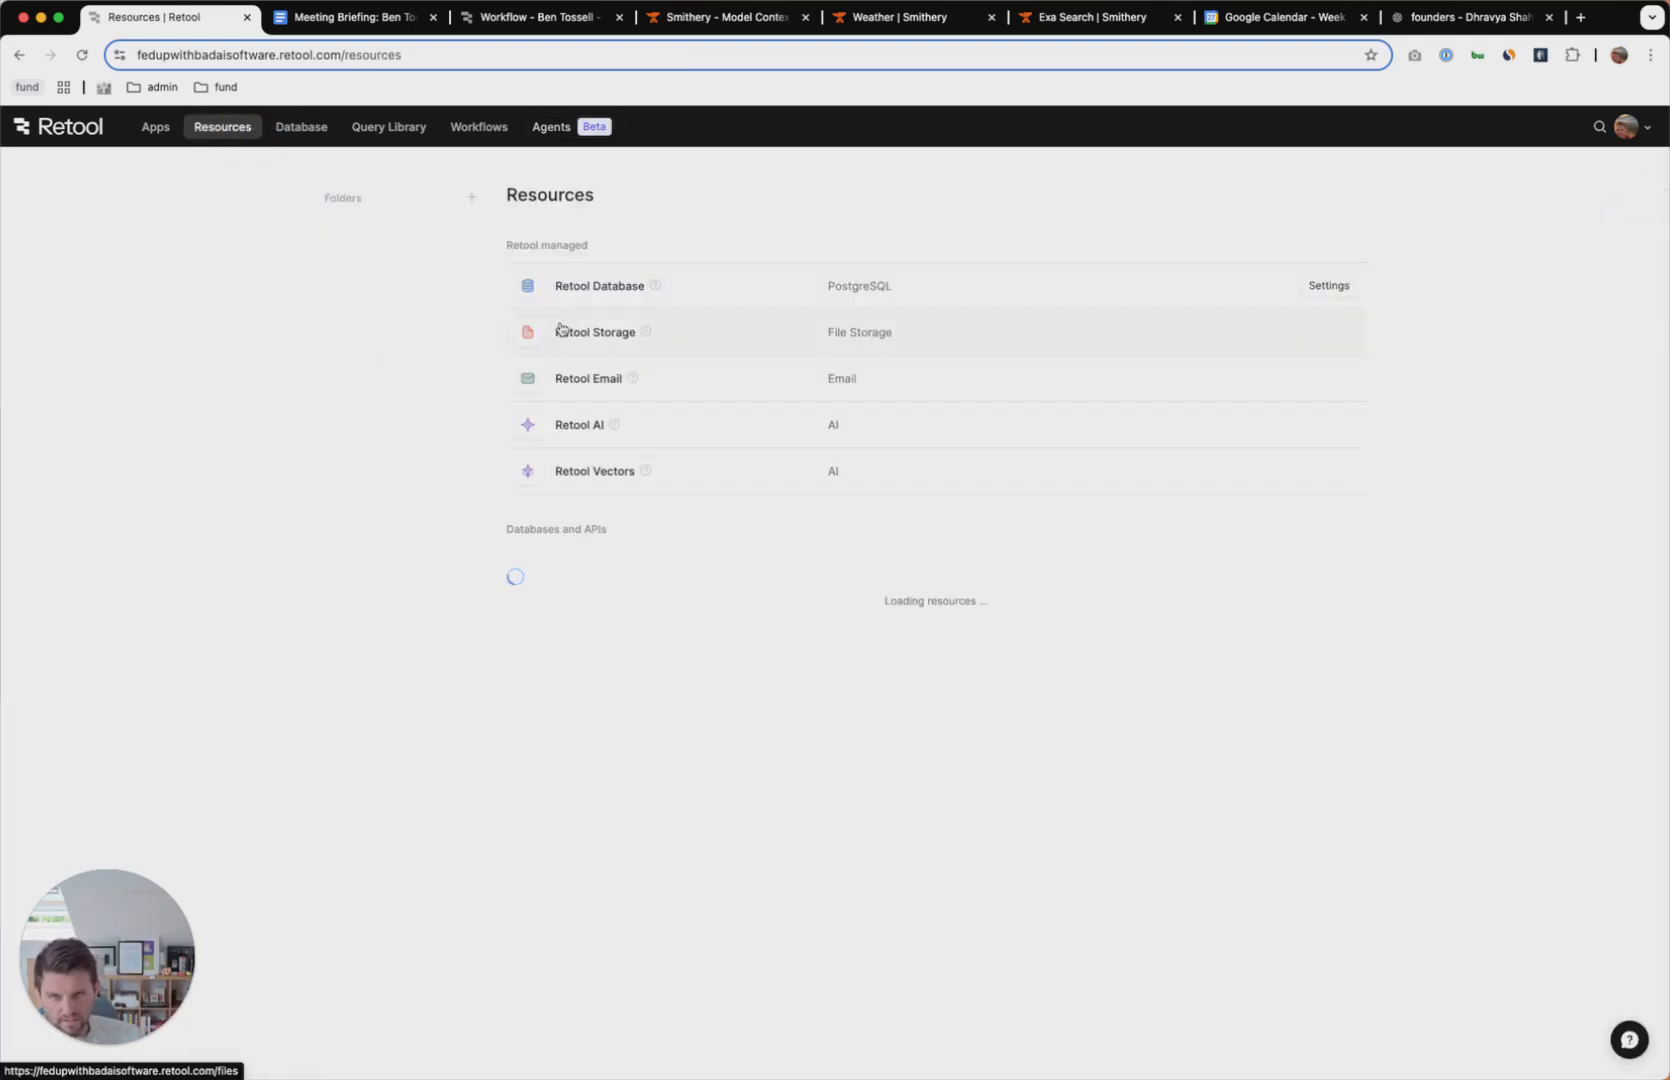
{"action": "scroll", "coordinate": [749, 526], "scroll_direction": "down", "scroll_amount": 2}
{"action": "scroll", "coordinate": [749, 526], "scroll_direction": "up", "scroll_amount": 2}
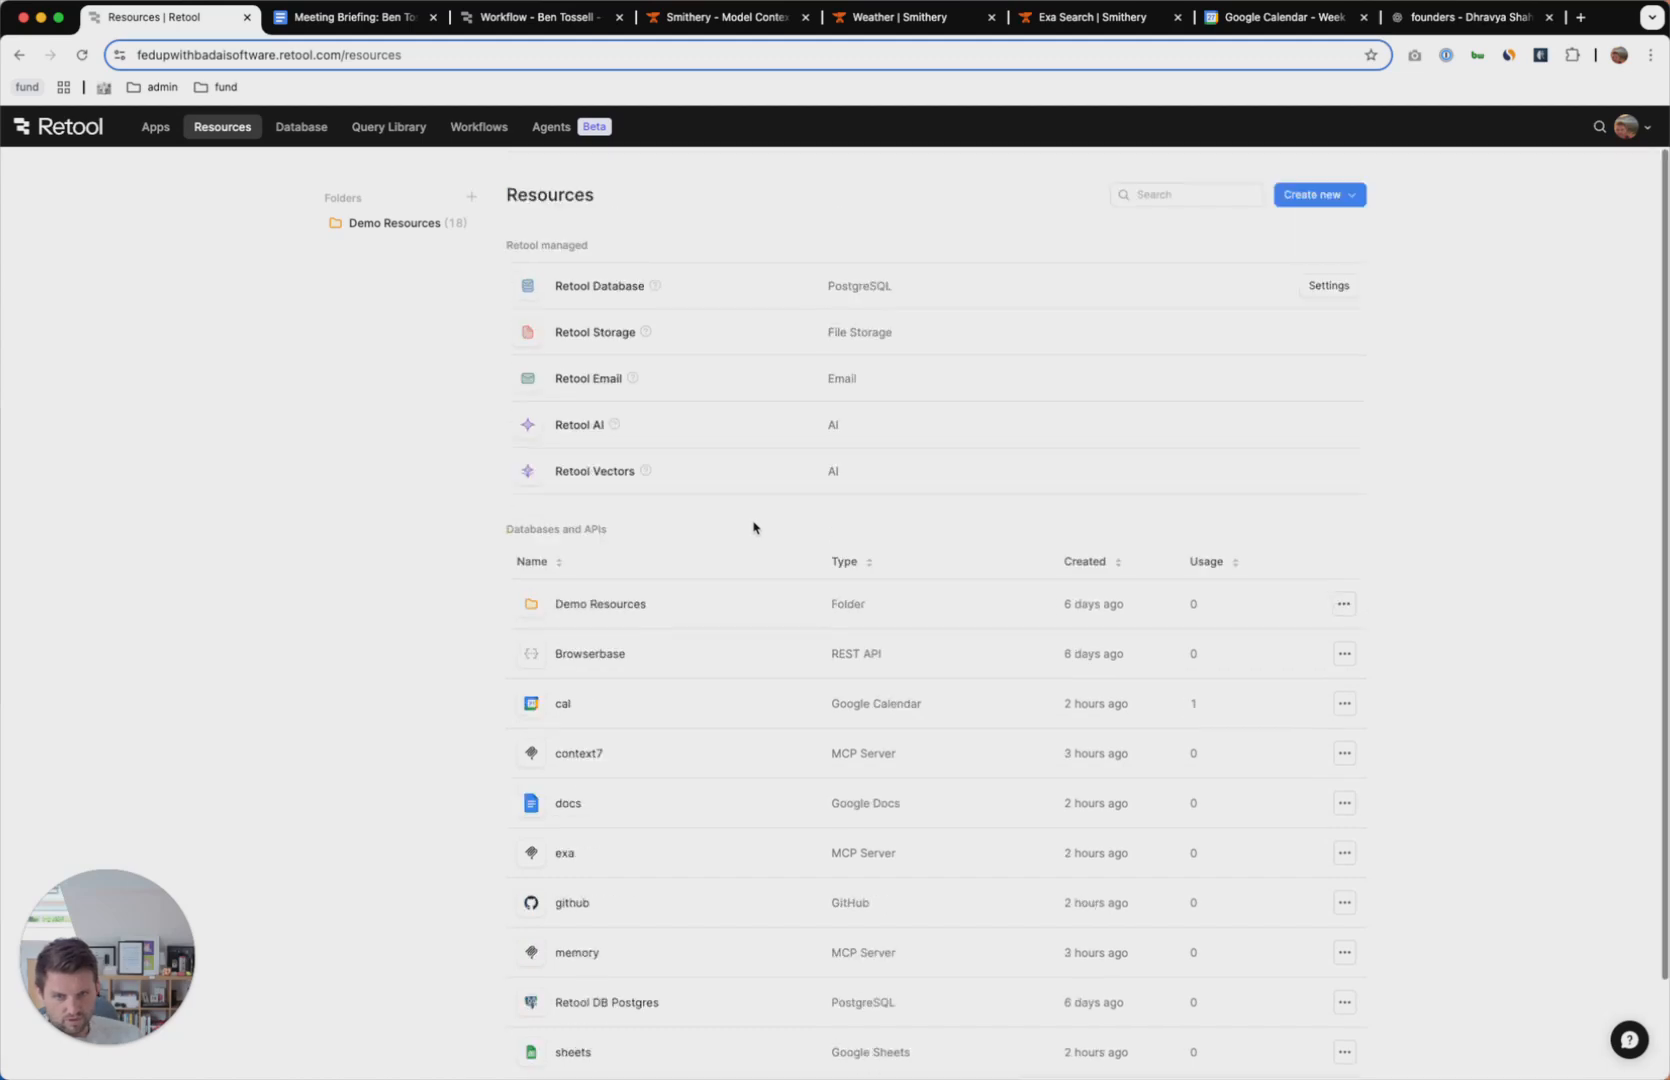
{"action": "left_click", "coordinate": [1318, 195]}
{"action": "left_click", "coordinate": [1301, 227]}
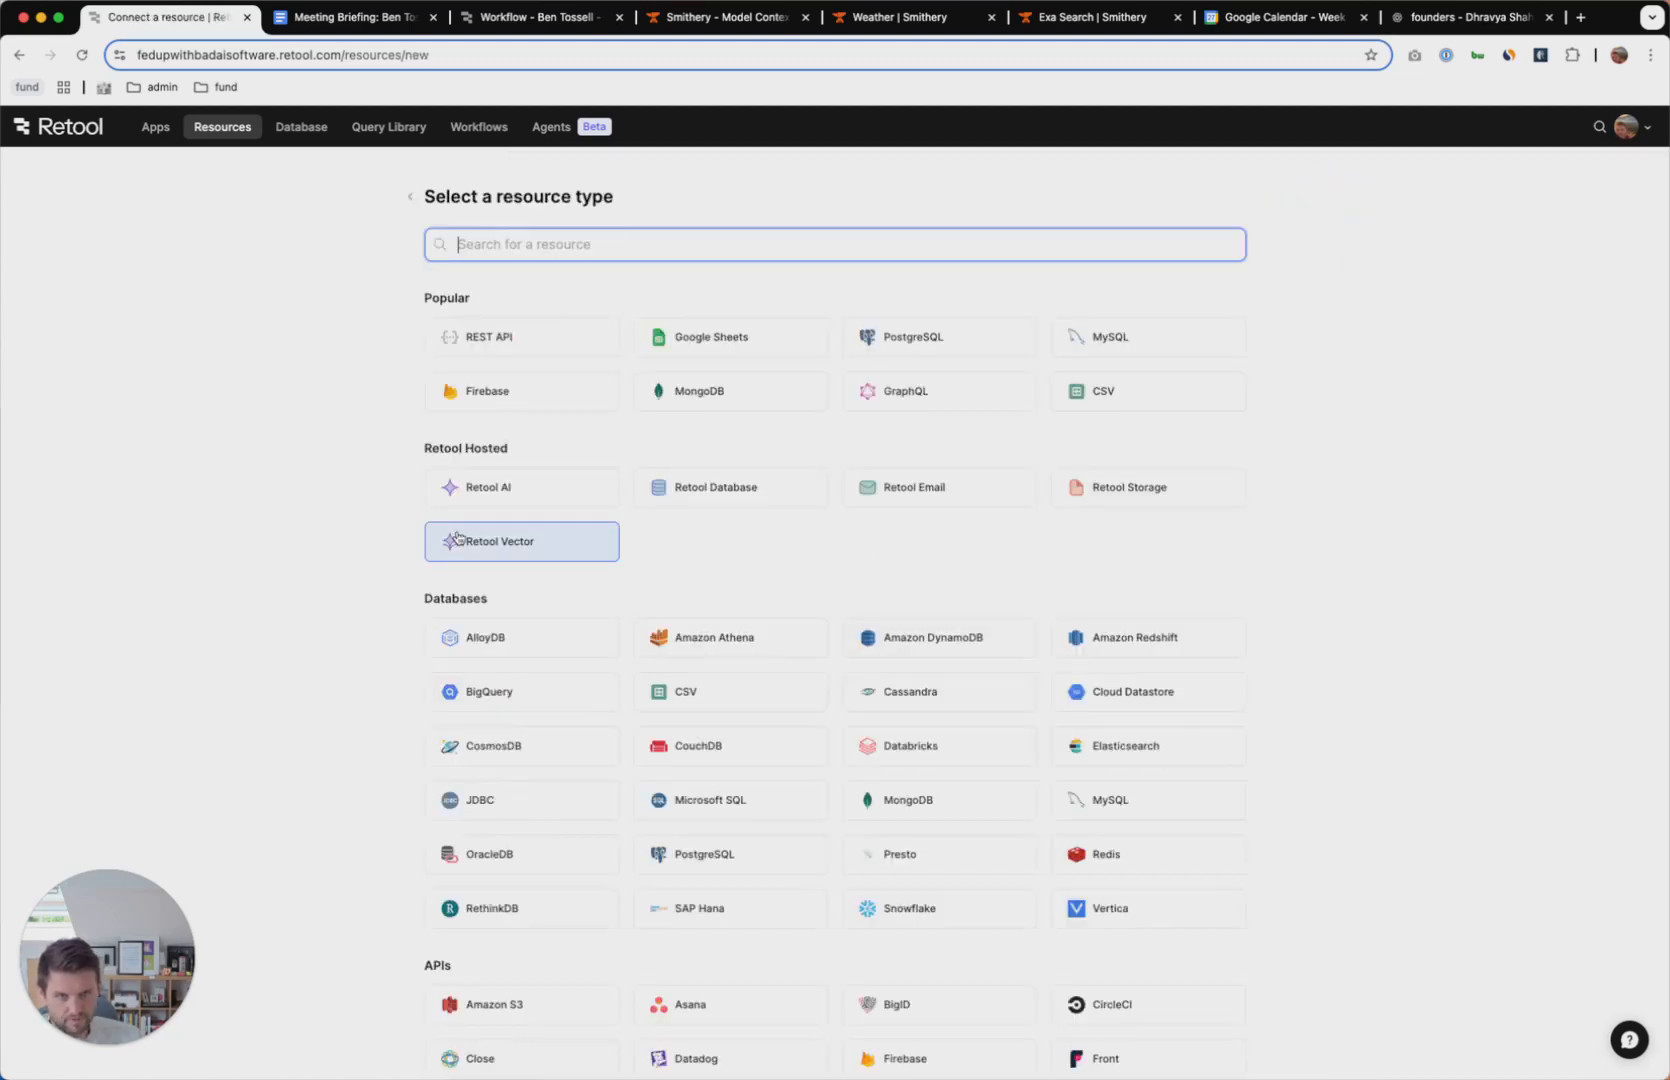
{"action": "scroll", "coordinate": [339, 570], "scroll_direction": "down", "scroll_amount": 6}
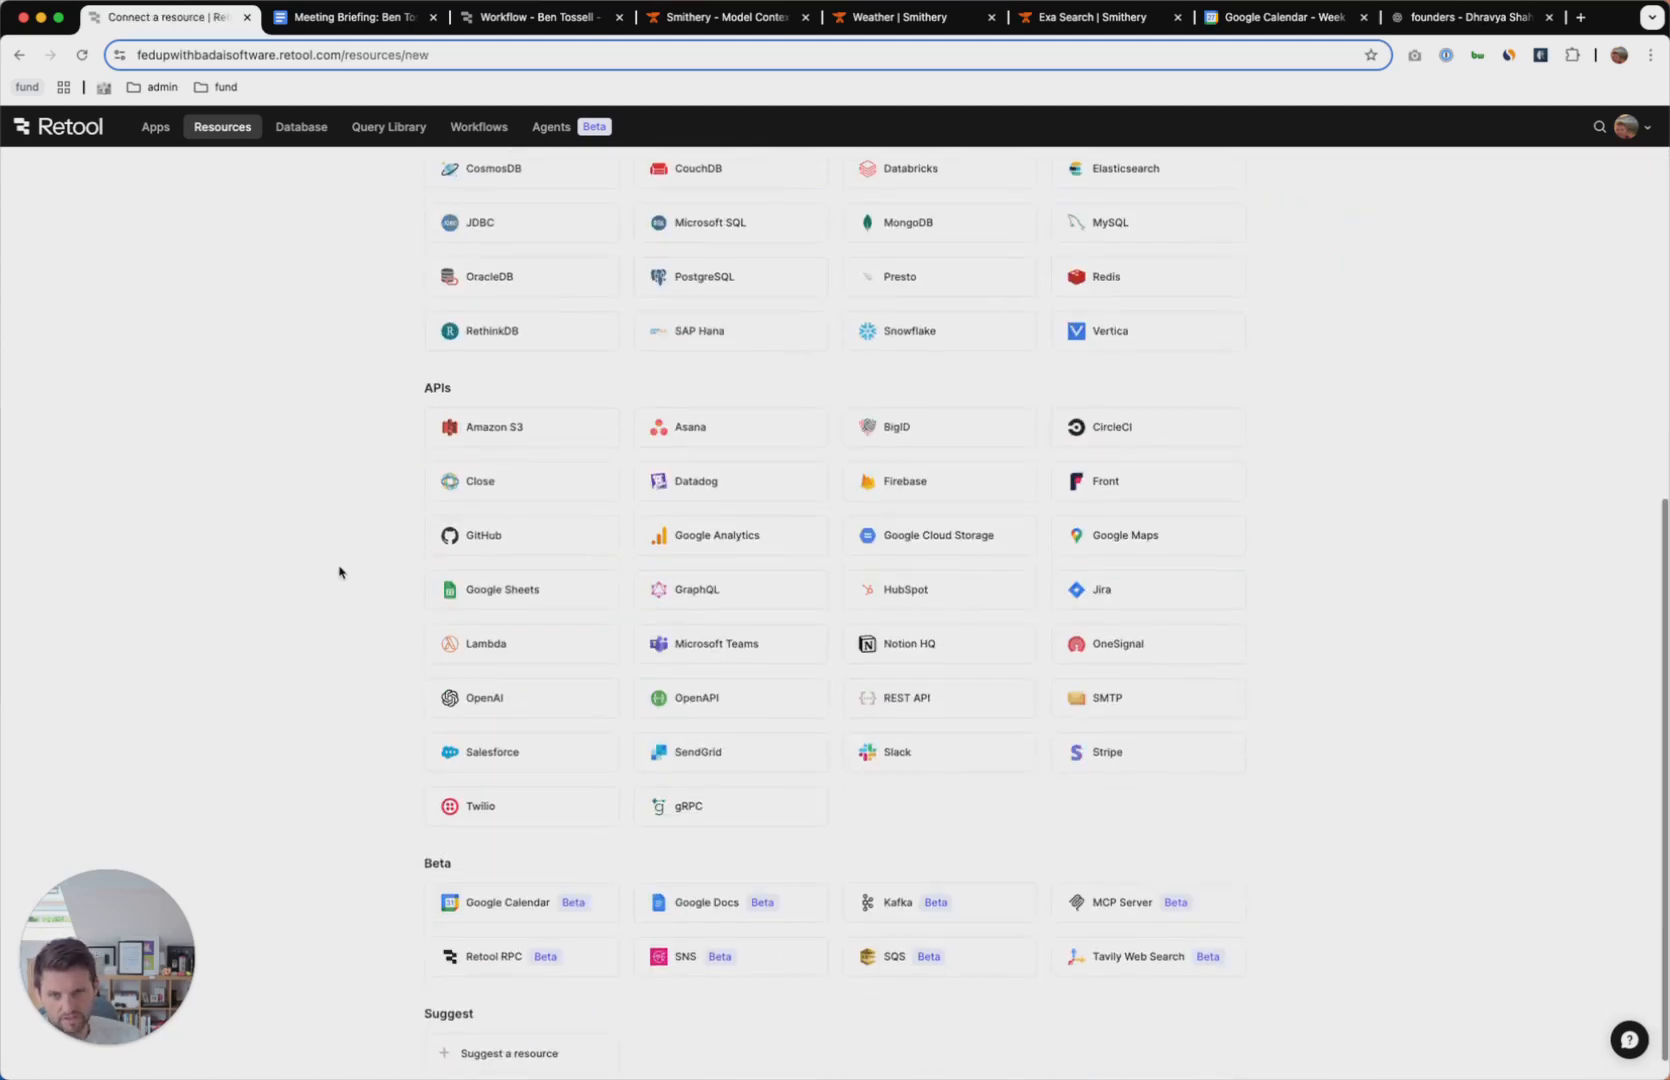
{"action": "scroll", "coordinate": [345, 540], "scroll_direction": "up", "scroll_amount": 6}
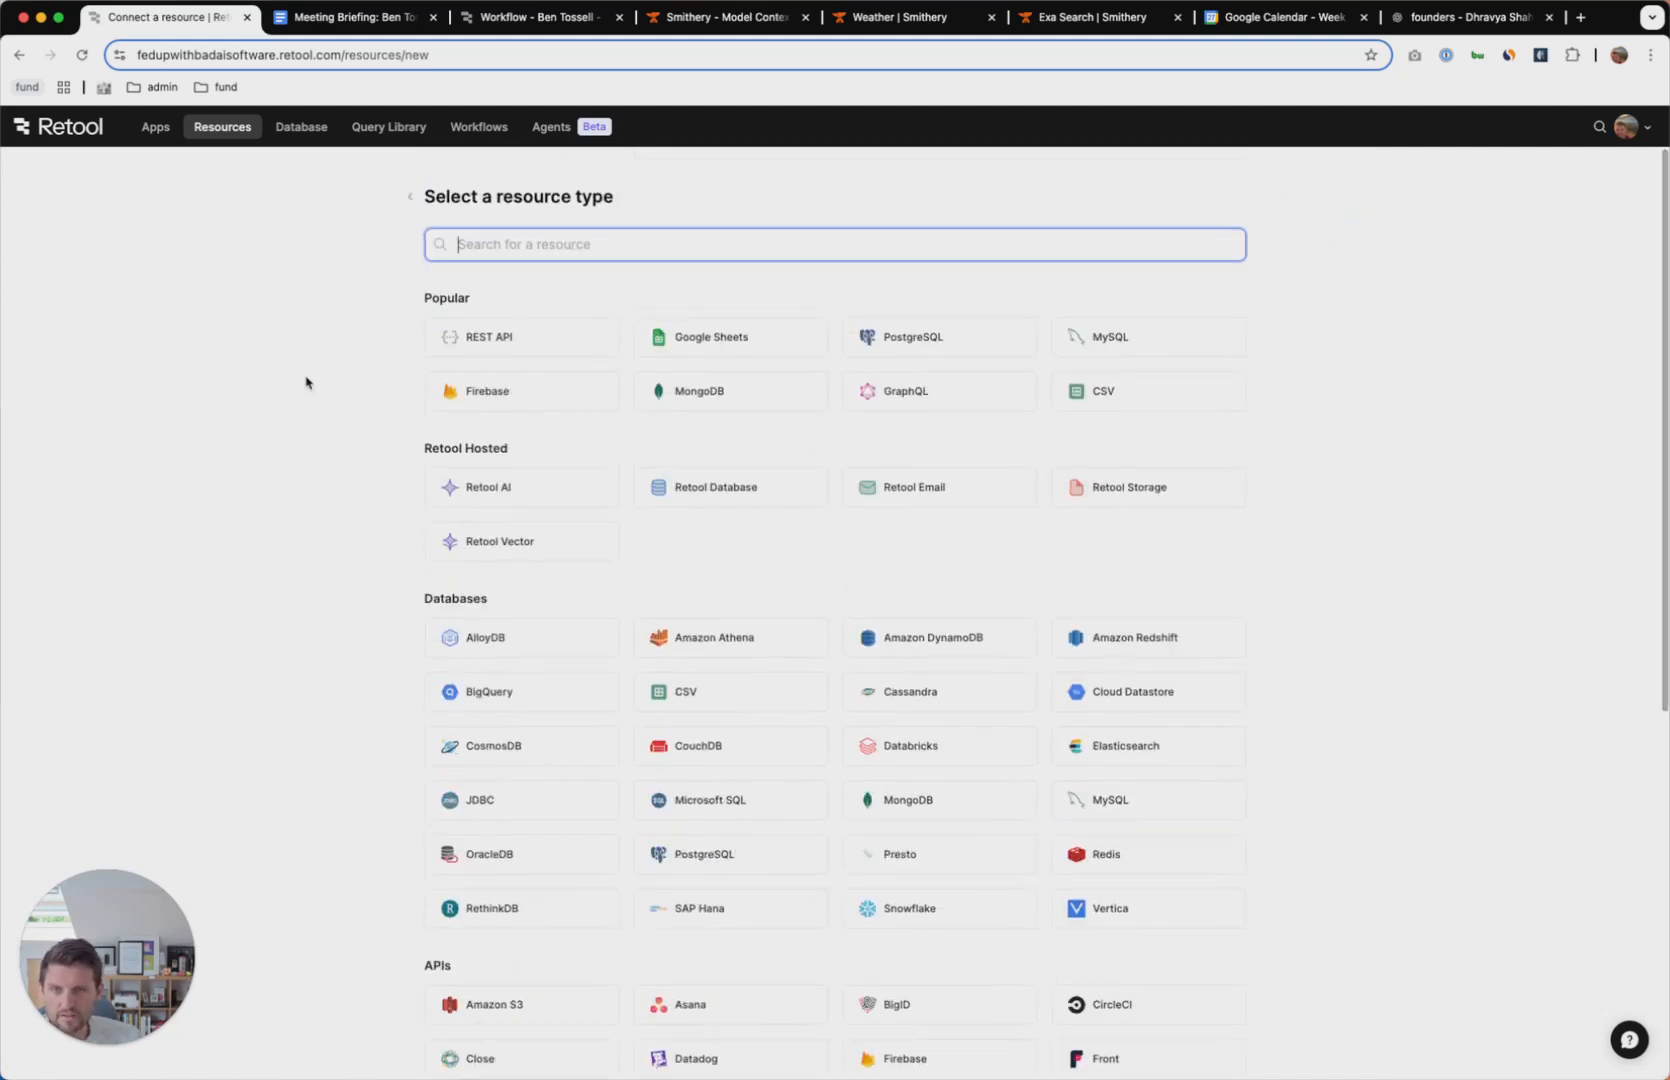
{"action": "left_click", "coordinate": [410, 197]}
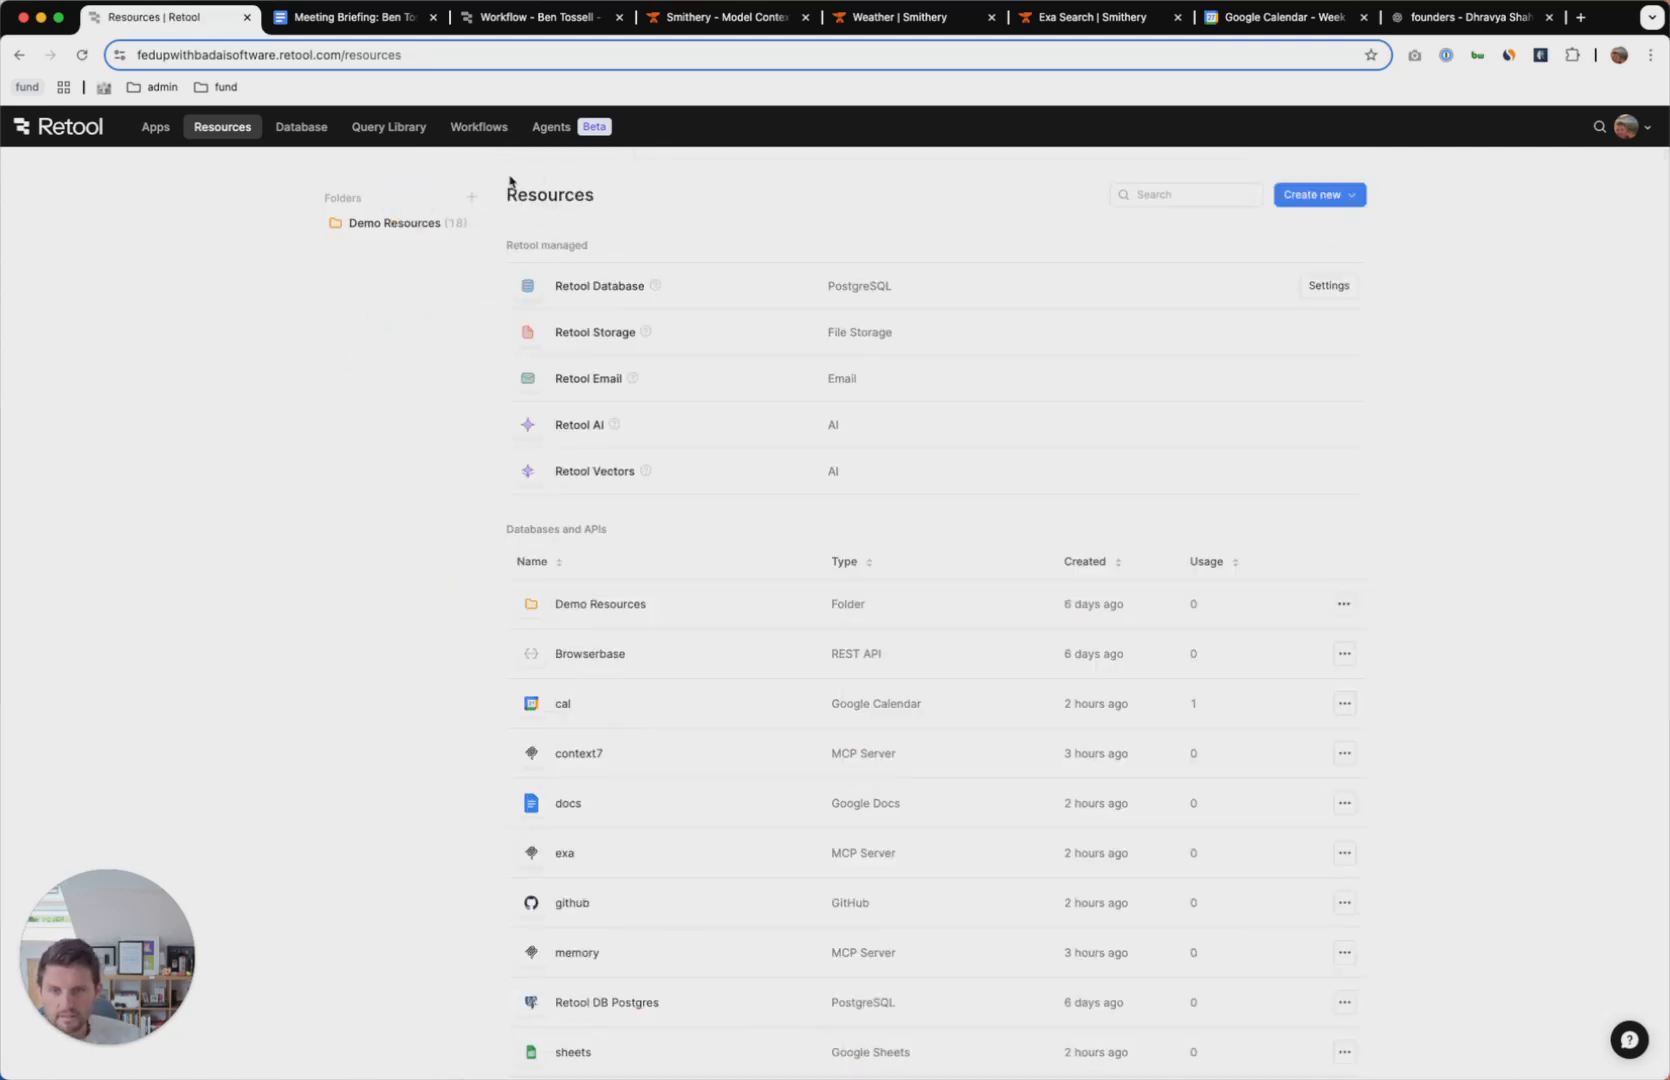
{"action": "left_click", "coordinate": [551, 126]}
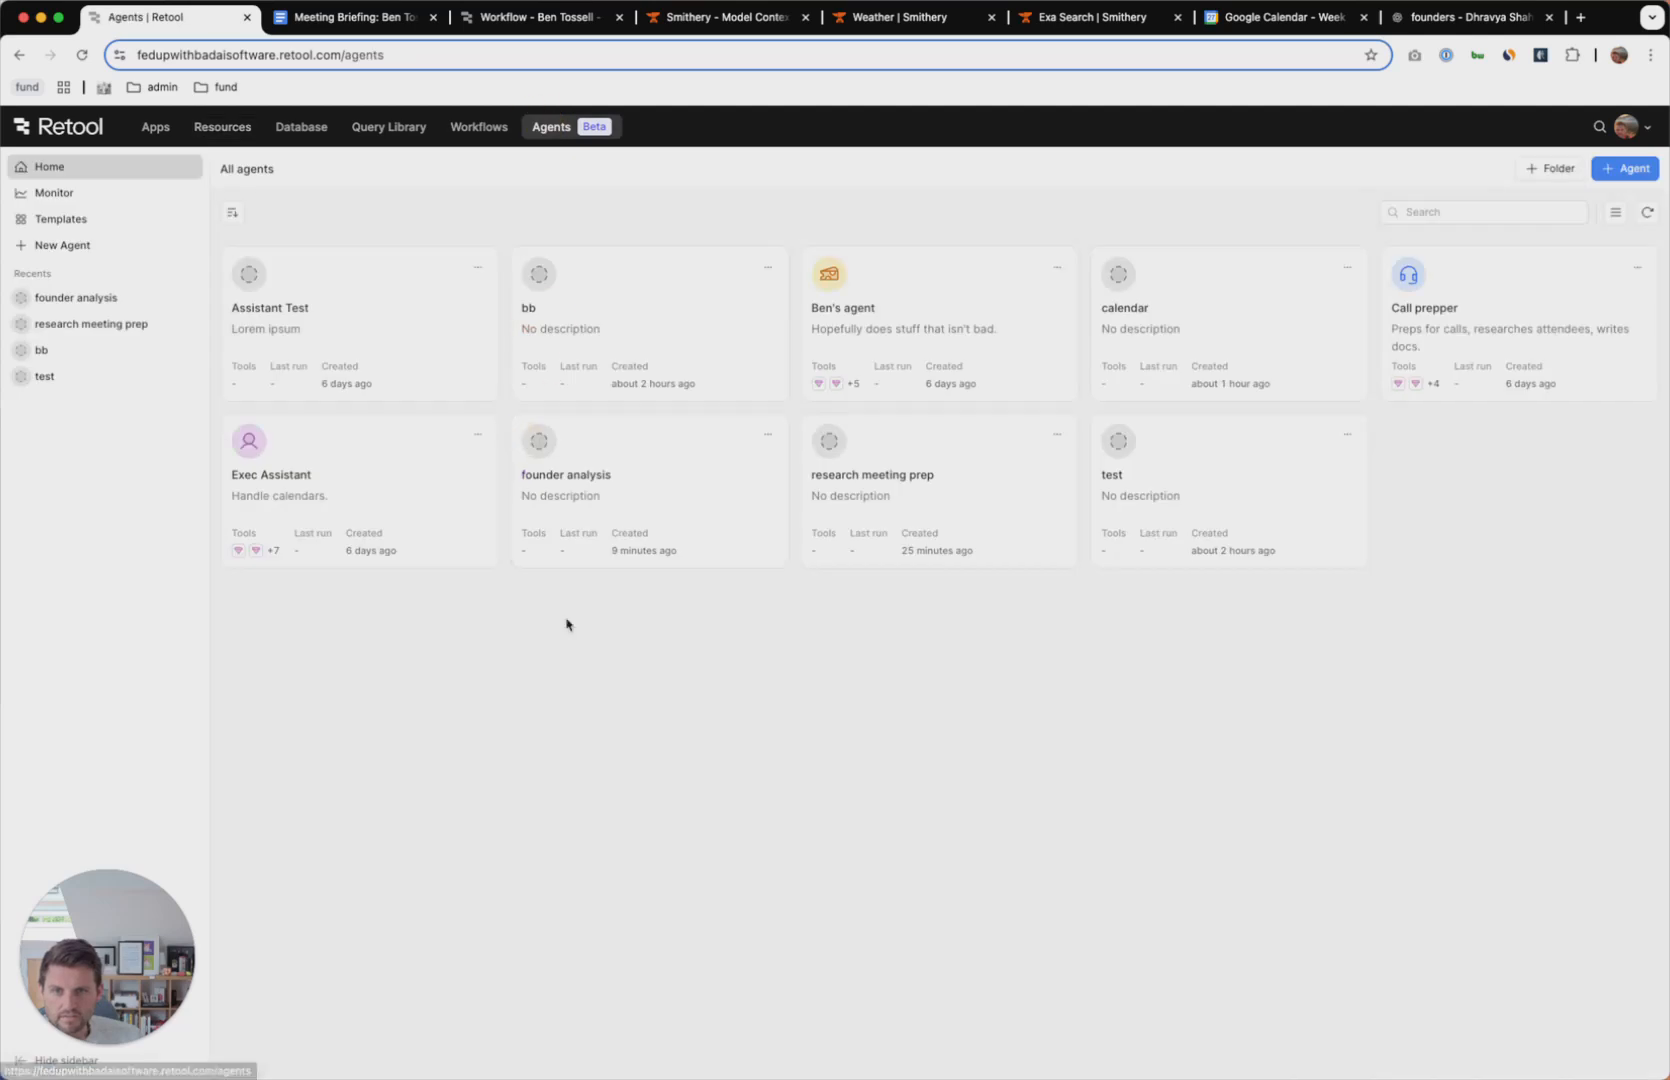